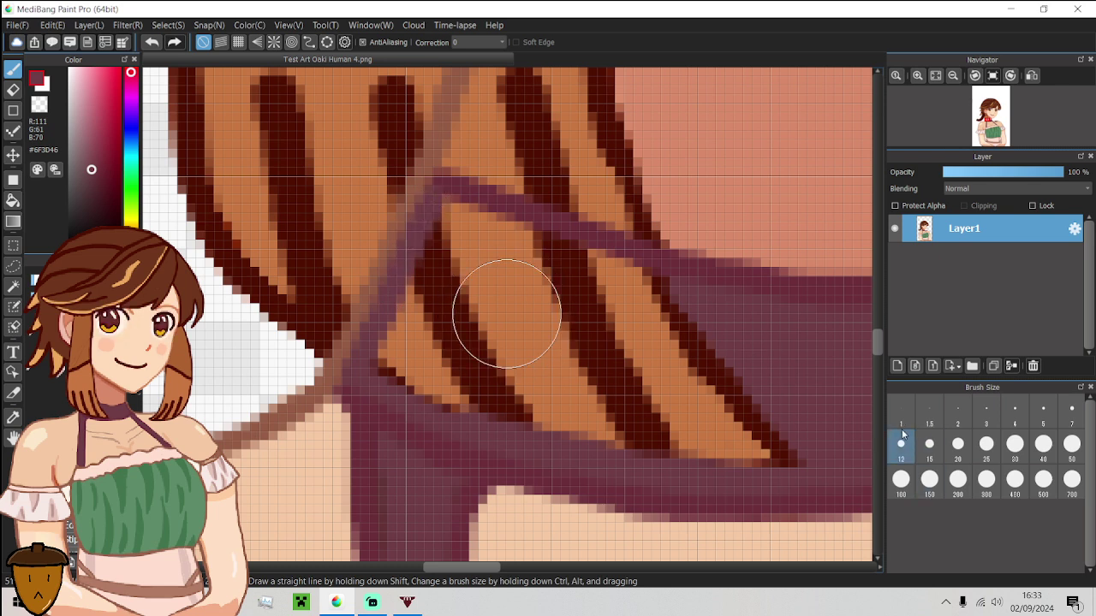
Cover the hair strands overlapping the choker with its purple (#6F3D46), using a size 5 brush.
left_click(1042, 417)
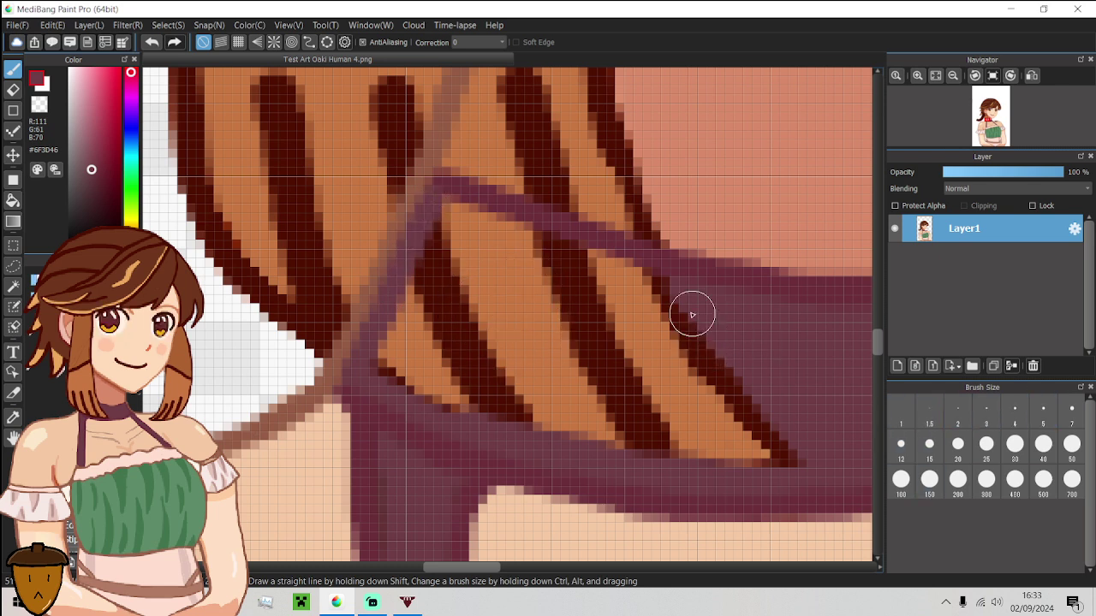
mouse_move(613, 279)
left_mouse_down()
mouse_move(452, 219)
mouse_move(385, 369)
mouse_move(509, 422)
mouse_move(795, 464)
mouse_move(704, 326)
mouse_move(765, 440)
mouse_move(650, 316)
mouse_move(710, 409)
mouse_move(686, 390)
mouse_move(673, 334)
mouse_move(730, 432)
mouse_move(469, 389)
mouse_move(423, 358)
mouse_move(459, 244)
mouse_move(540, 286)
mouse_move(660, 319)
mouse_move(600, 326)
mouse_move(466, 292)
mouse_move(550, 343)
mouse_move(670, 382)
mouse_move(650, 364)
mouse_move(571, 330)
mouse_move(676, 416)
mouse_move(492, 362)
mouse_move(442, 332)
mouse_move(540, 361)
mouse_move(459, 299)
mouse_move(475, 270)
mouse_move(514, 317)
left_mouse_up()
scroll(514, 315, "down", 3)
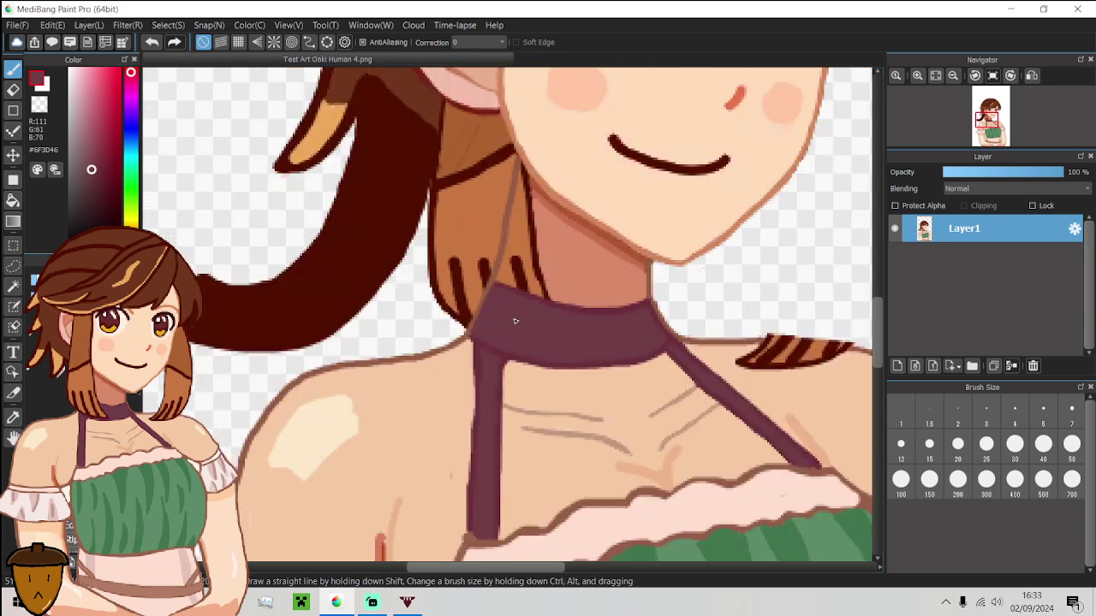
scroll(513, 313, "up", 3)
scroll(529, 282, "down", 2)
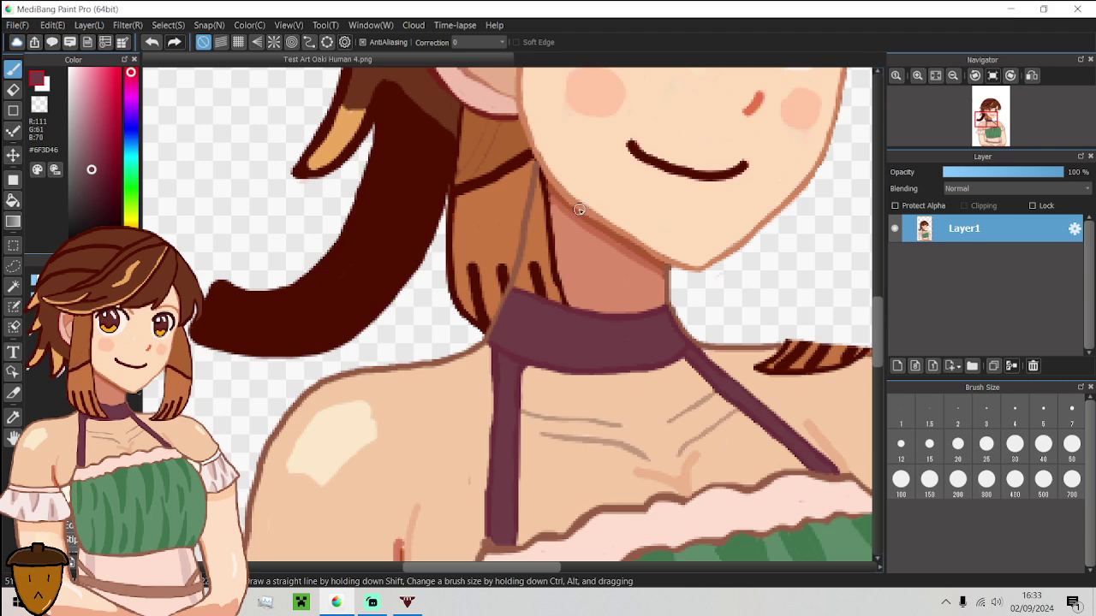
Sample the neck's skin tone (#D98A69) and paint over the part of the side hair lock that overlaps the neck.
scroll(579, 209, "up", 2)
left_click(572, 469, "alt")
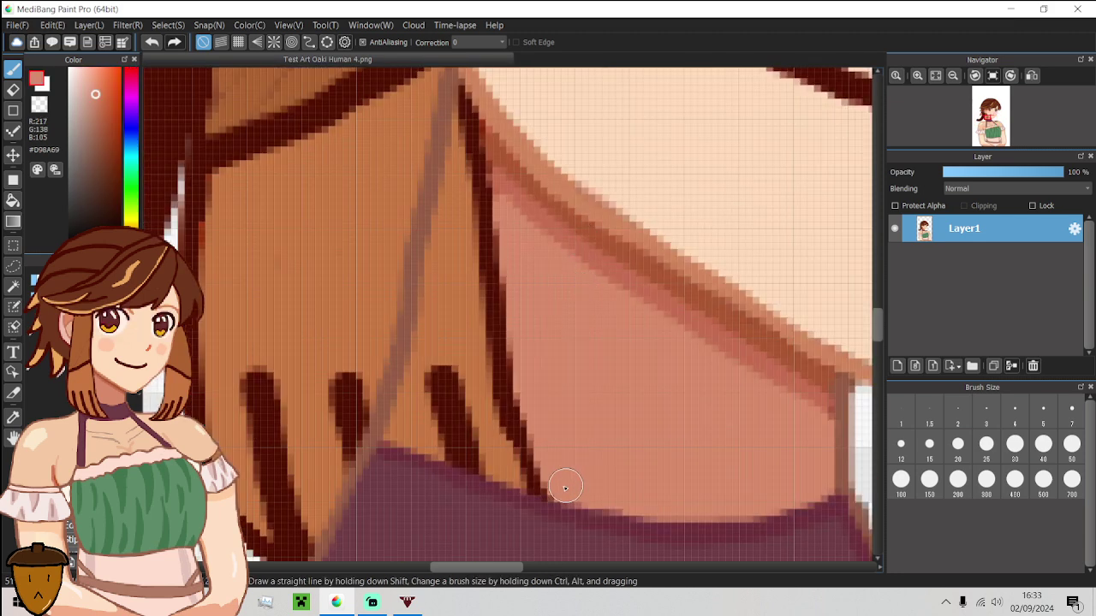
mouse_move(565, 488)
left_mouse_down()
mouse_move(404, 434)
mouse_move(463, 180)
mouse_move(489, 218)
mouse_move(469, 233)
mouse_move(490, 247)
mouse_move(485, 216)
mouse_move(537, 466)
mouse_move(502, 416)
mouse_move(472, 247)
mouse_move(467, 343)
mouse_move(491, 448)
mouse_move(464, 410)
mouse_move(456, 329)
mouse_move(442, 357)
mouse_move(453, 434)
left_mouse_up()
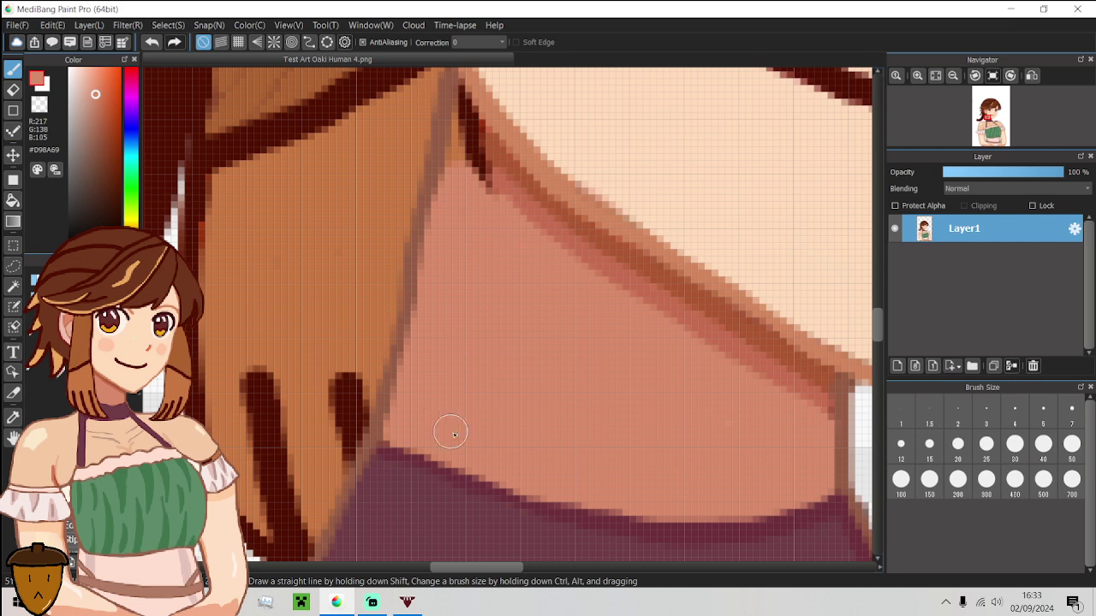
scroll(462, 438, "down", 3)
Set the brush size to 2, sample the reddish neck shadow, and extend that shadow under the jaw over the leftover hair.
scroll(460, 286, "up", 4)
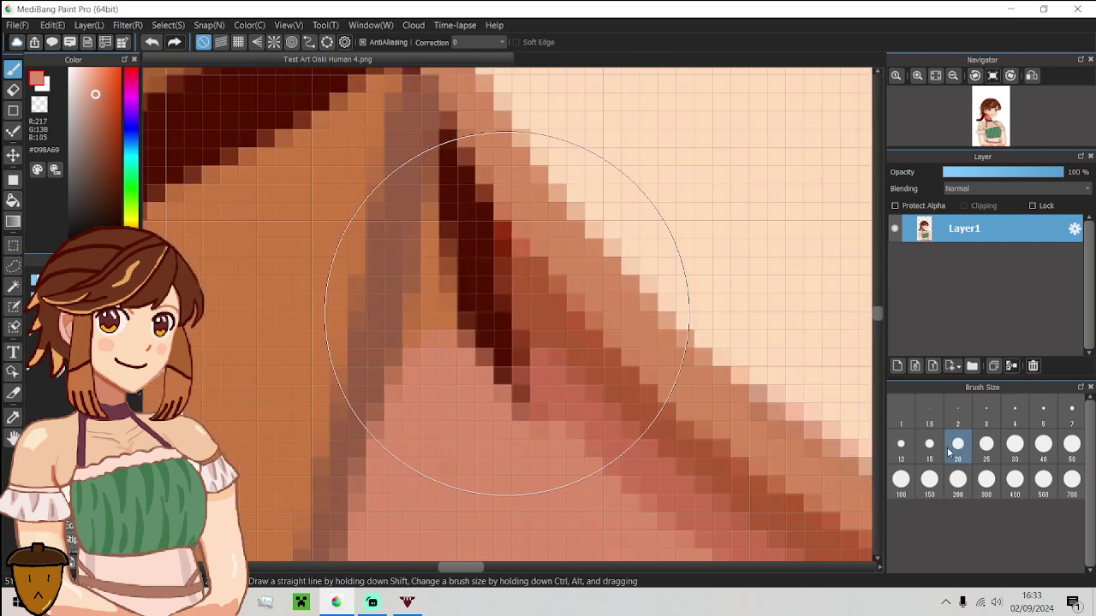
left_click(958, 414)
left_click(588, 420, "alt")
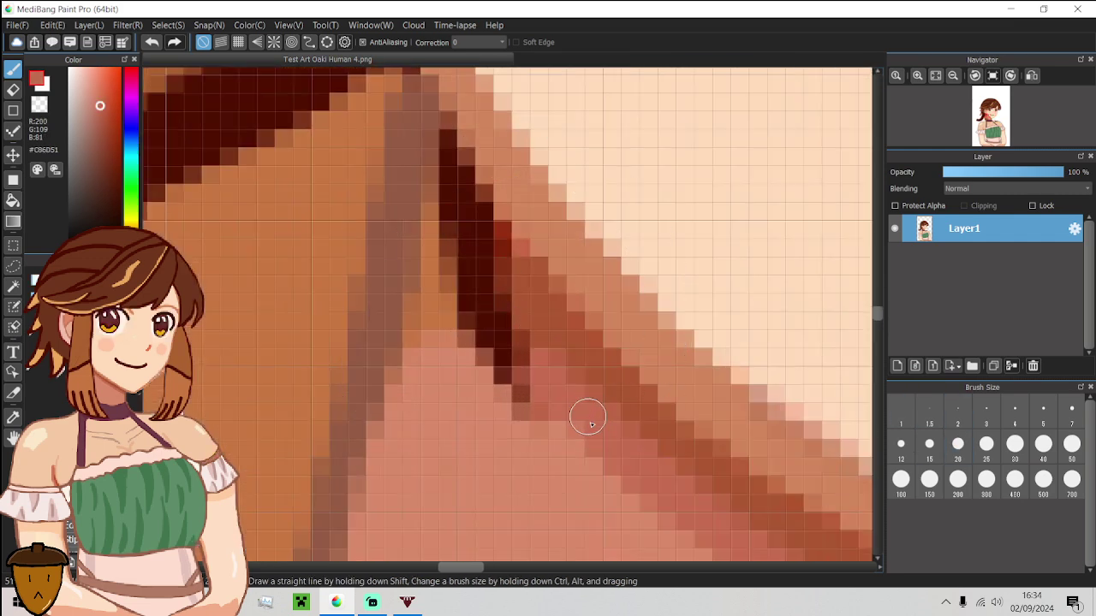
mouse_move(555, 402)
left_mouse_down()
mouse_move(428, 284)
mouse_move(494, 342)
mouse_move(444, 278)
mouse_move(502, 336)
left_mouse_up()
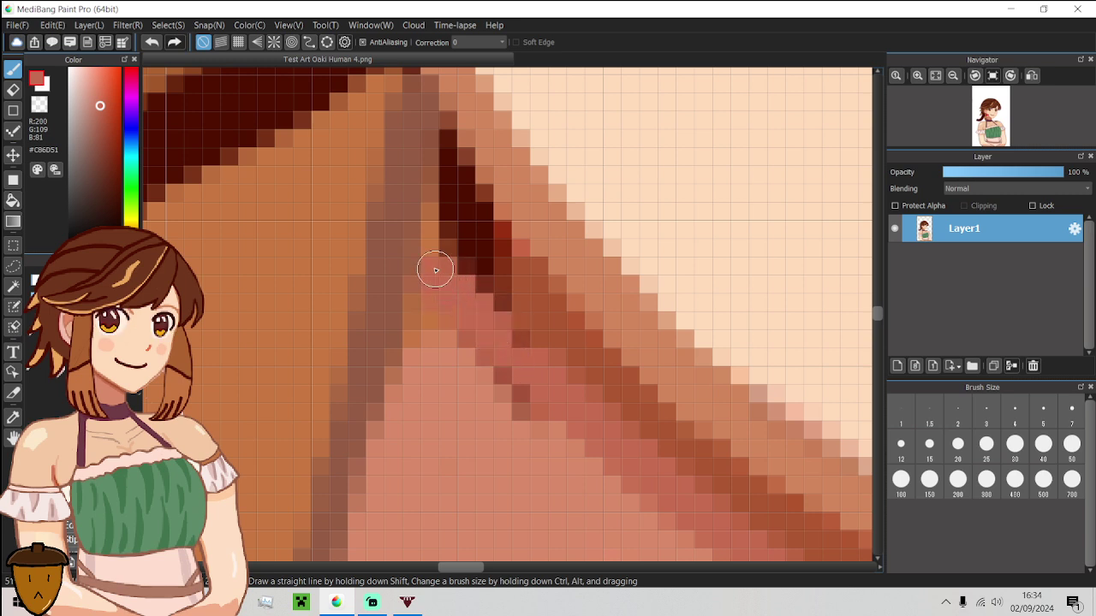
left_click_drag(449, 280, 559, 384)
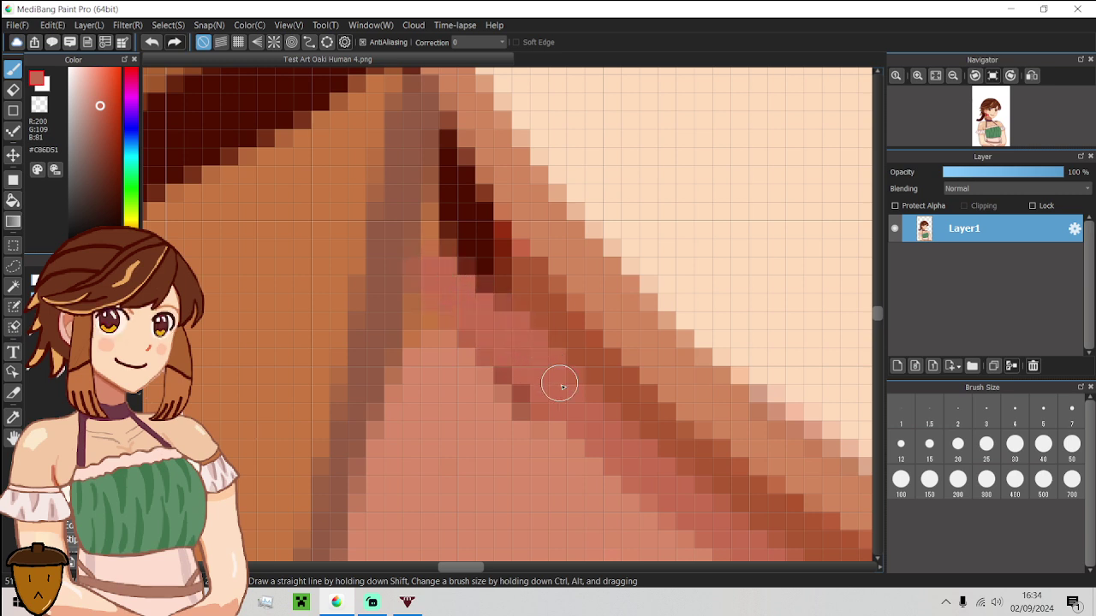
Sample the neck's skin tone again and fill the leftover orange hair pixels just below the extended shadow.
left_click(456, 371, "alt")
mouse_move(440, 343)
left_mouse_down()
mouse_move(421, 320)
mouse_move(421, 357)
left_mouse_up()
scroll(424, 370, "down", 2)
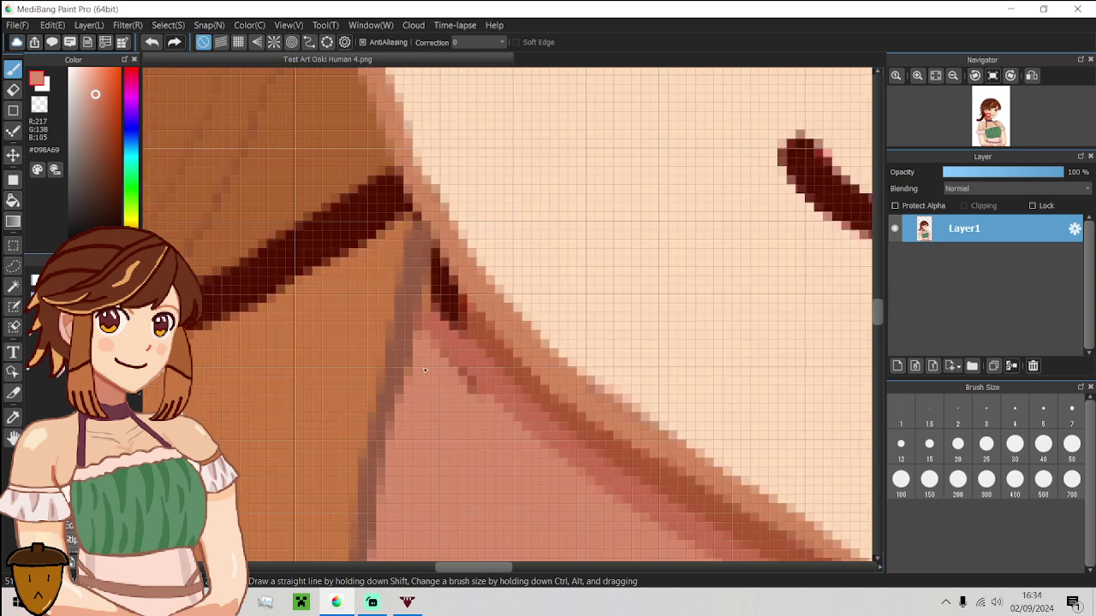
scroll(428, 342, "down", 1)
Extend the brown jaw shadow up to the grey neck line over the dark strand, and touch up the reddish shadow beneath it.
scroll(436, 299, "up", 4)
left_click(514, 418, "alt")
mouse_move(514, 418)
left_mouse_down()
mouse_move(411, 345)
mouse_move(418, 257)
mouse_move(483, 373)
mouse_move(412, 312)
mouse_move(439, 334)
mouse_move(423, 303)
mouse_move(453, 376)
mouse_move(505, 431)
left_mouse_up()
left_click(519, 482, "alt")
left_click_drag(519, 482, 408, 365)
scroll(406, 367, "down", 3)
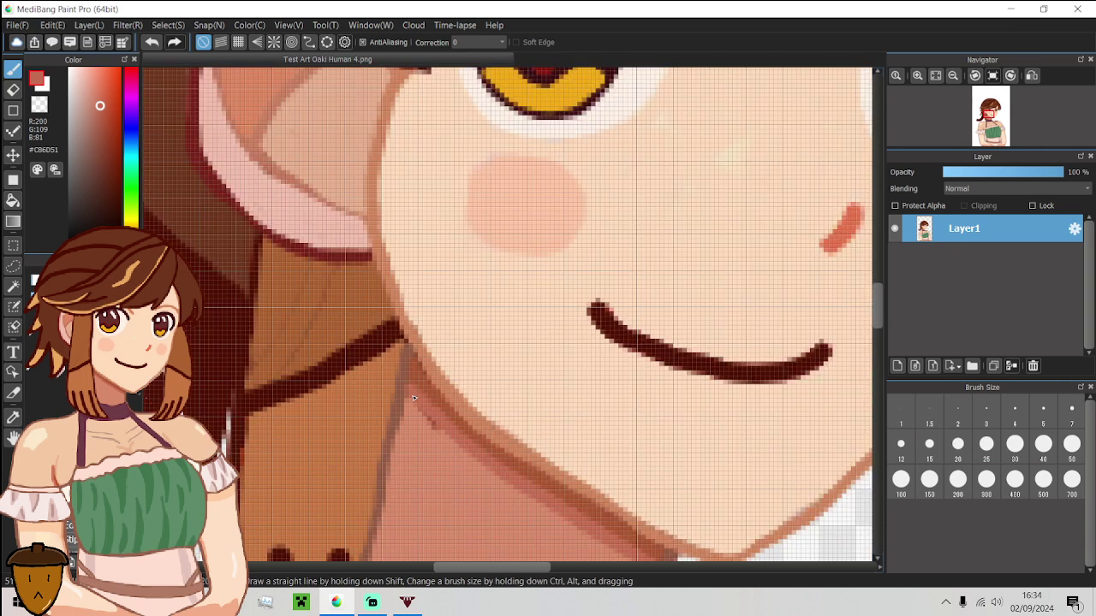
Paint over the stray dark pixels along the neck shadow's lower edge with the sampled skin tone (#D98A69).
scroll(411, 379, "up", 3)
left_click(459, 401, "alt")
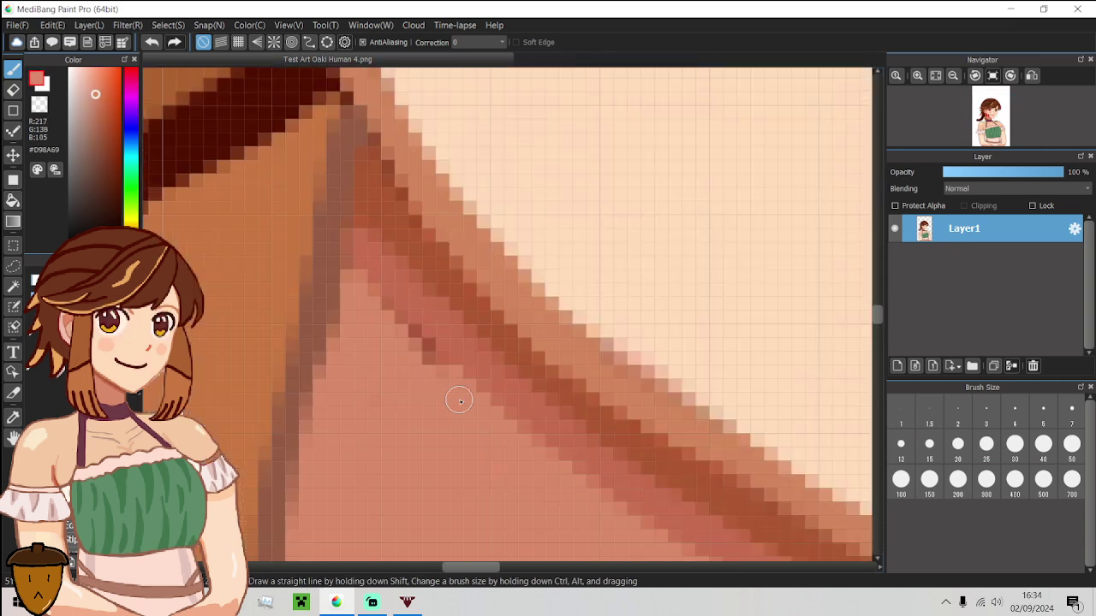
left_click_drag(447, 376, 406, 332)
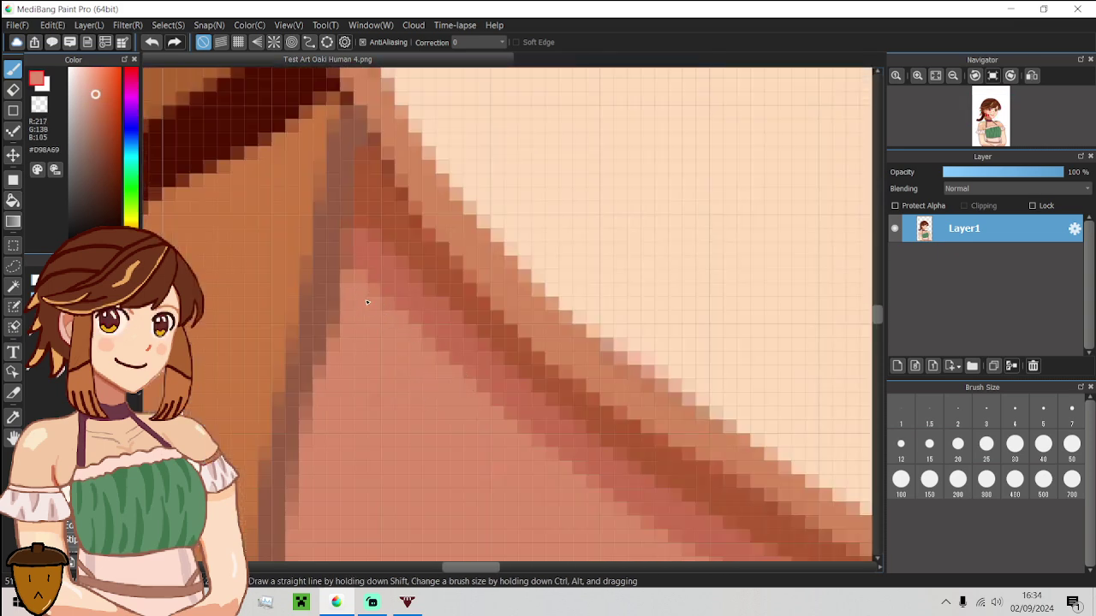
scroll(416, 417, "down", 6)
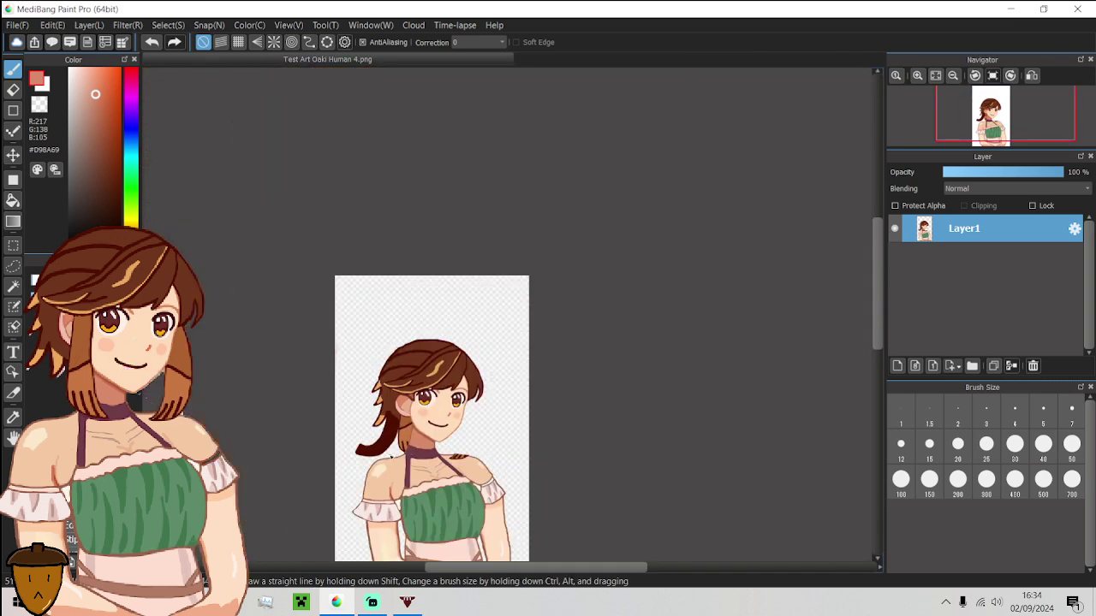
Sample the hair's dark outline colour (#4F0F00) and draw a new slanted edge across the side hair lock to the neck line.
scroll(392, 451, "up", 6)
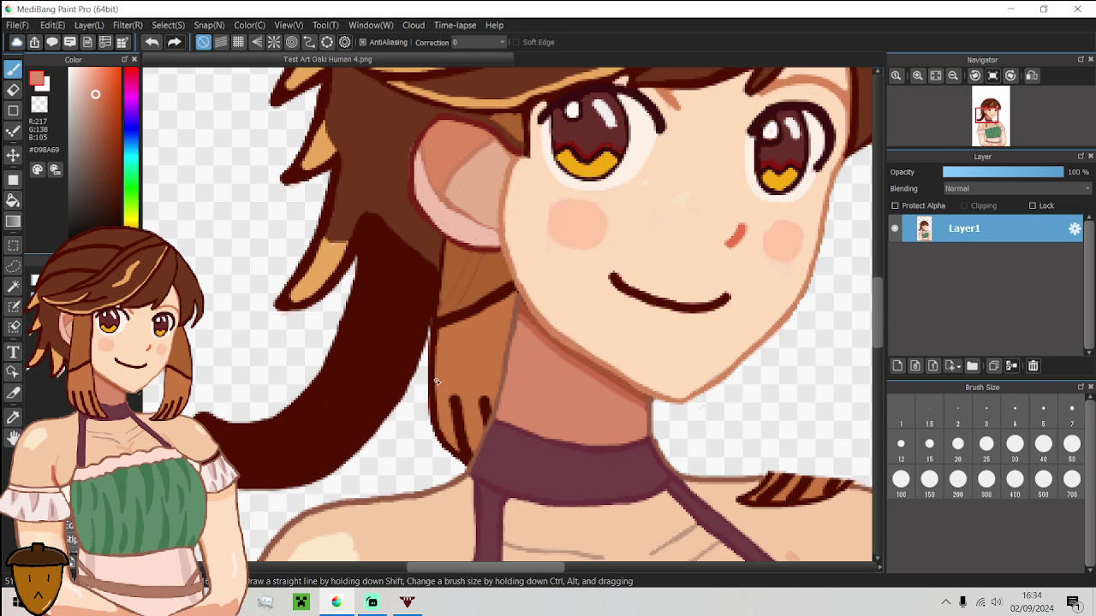
scroll(435, 316, "up", 2)
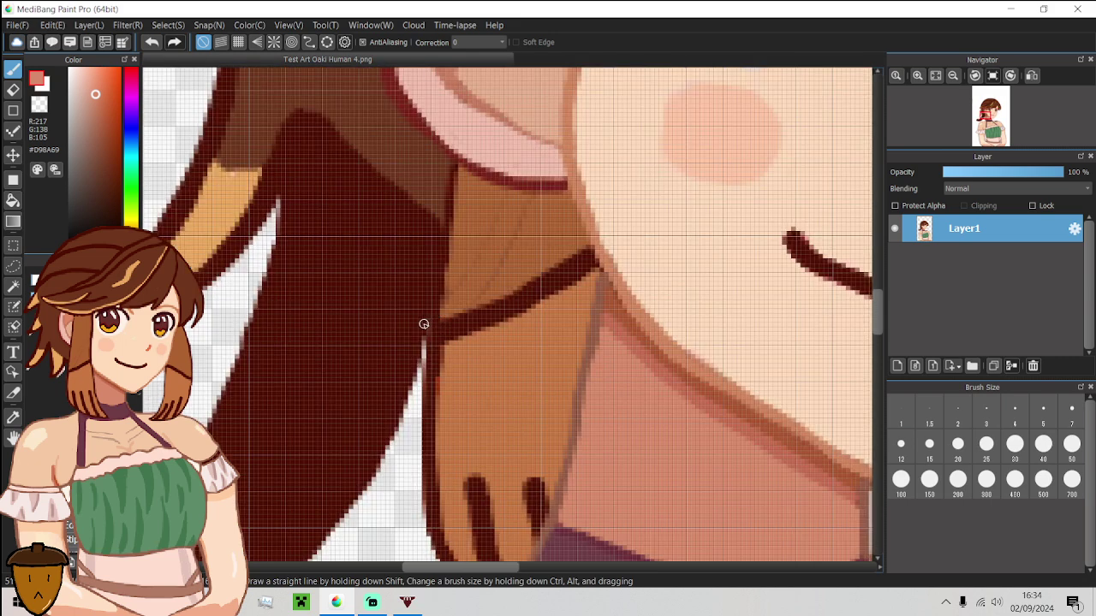
left_click(424, 324, "alt")
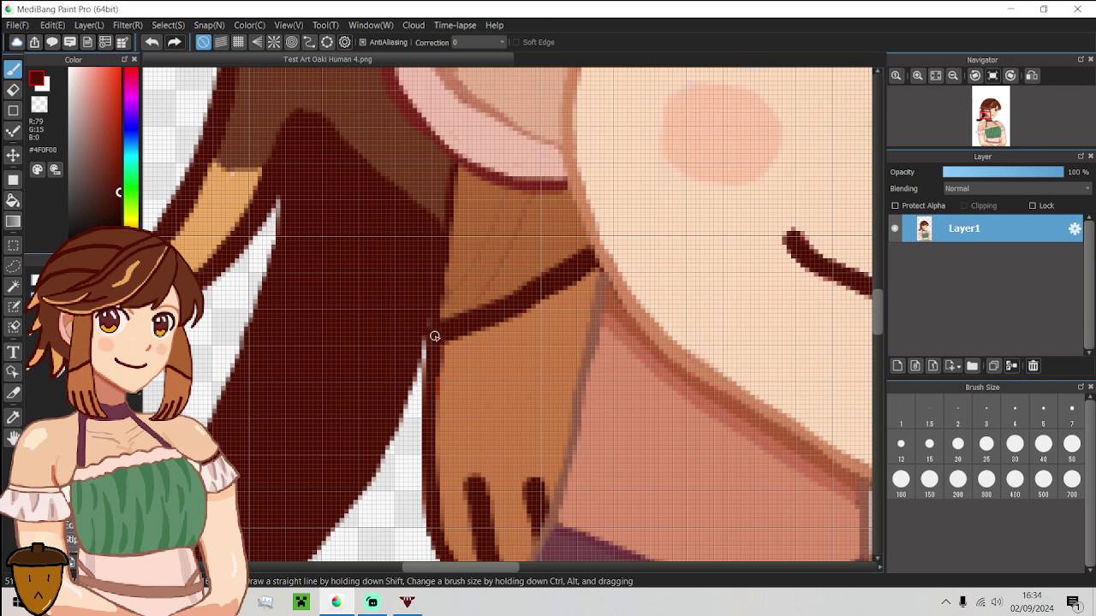
key("ctrl+z")
left_click_drag(460, 302, 498, 353)
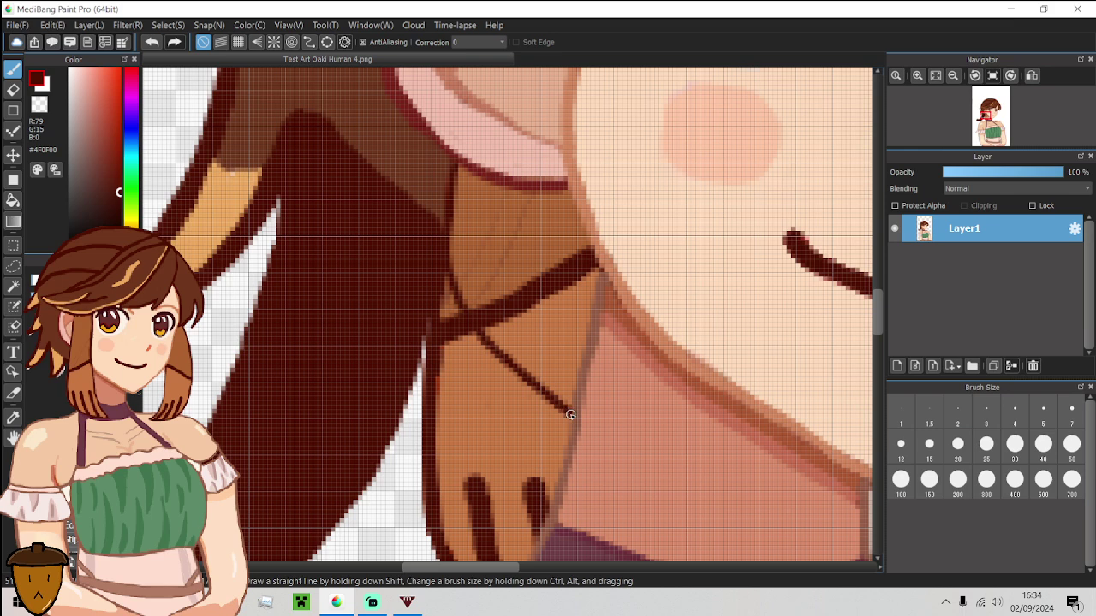
scroll(524, 393, "down", 5)
Erase the hair lock's outer outline, the strip below the new slanted edge, and the strip along the neck line down to the choker.
scroll(512, 432, "up", 5)
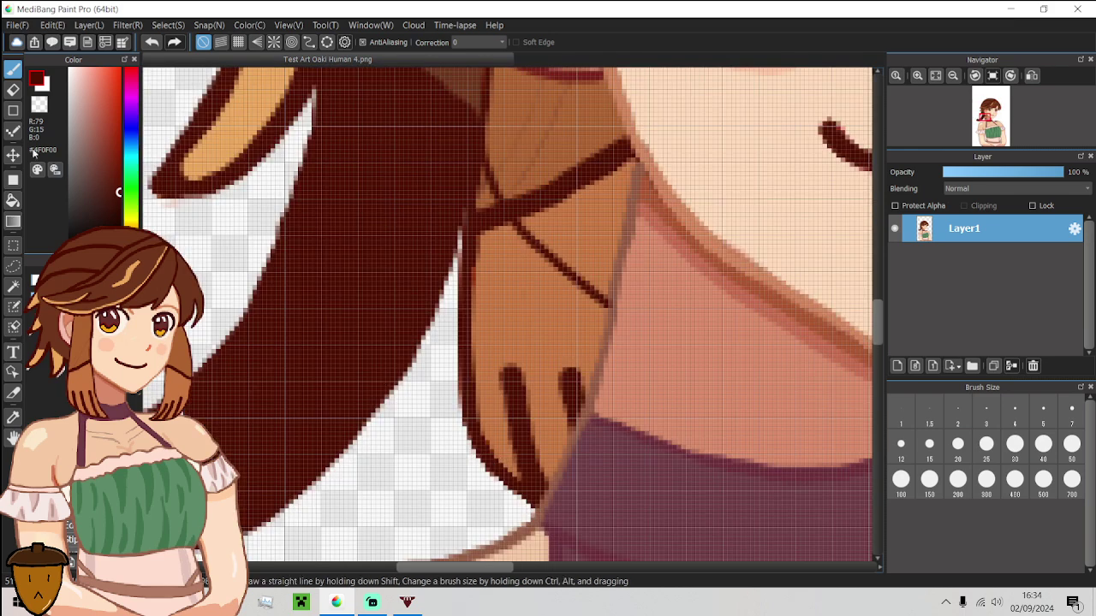
left_click(13, 89)
left_click_drag(447, 354, 469, 247)
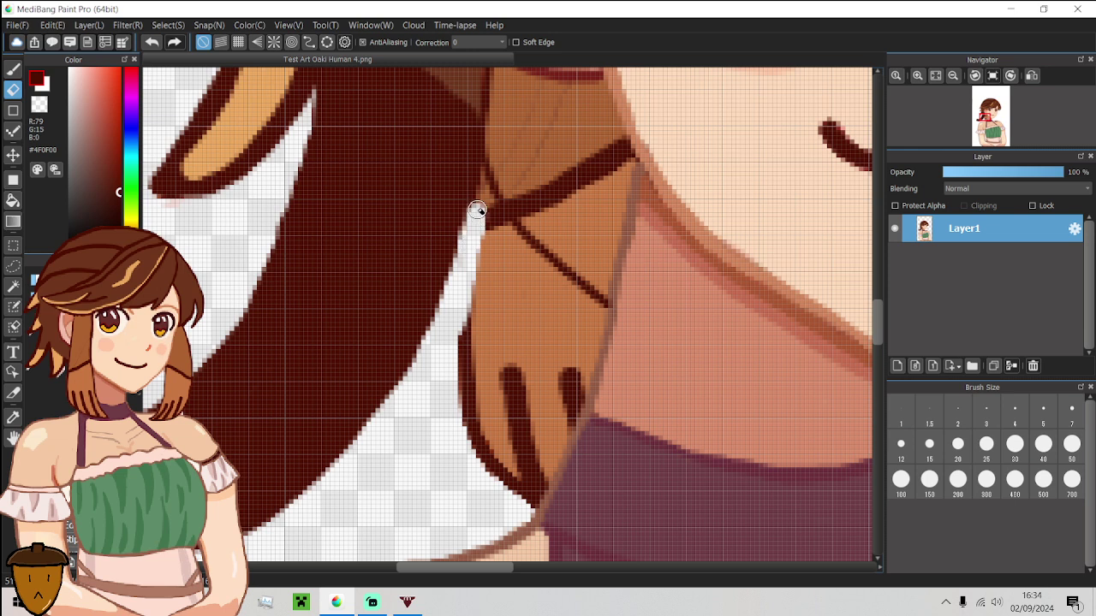
mouse_move(477, 210)
left_mouse_down()
mouse_move(480, 180)
mouse_move(489, 232)
mouse_move(525, 259)
left_mouse_up()
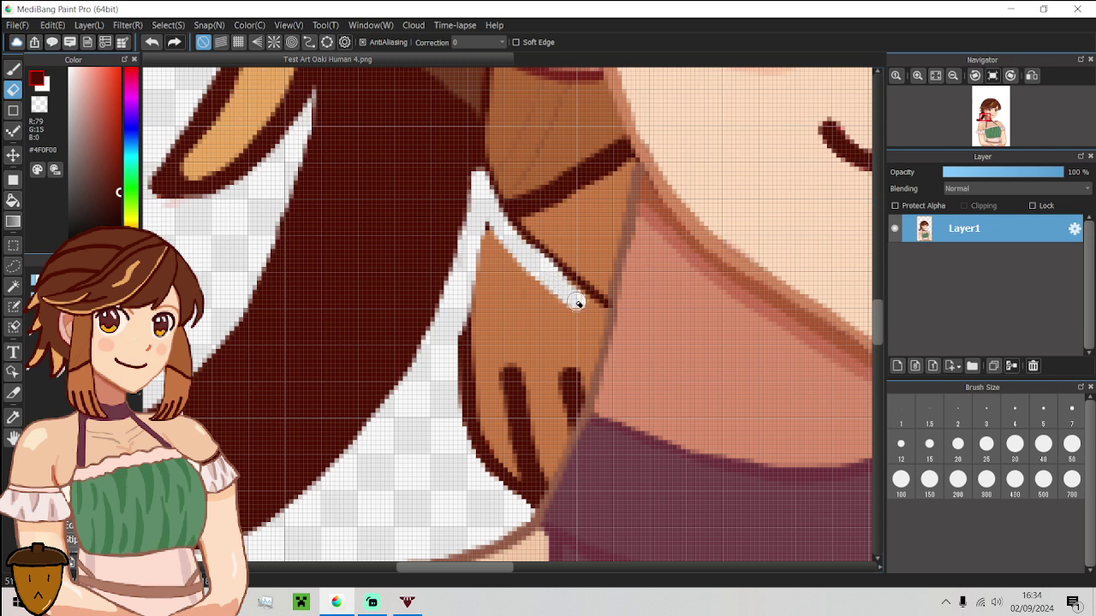
left_click_drag(573, 295, 593, 314)
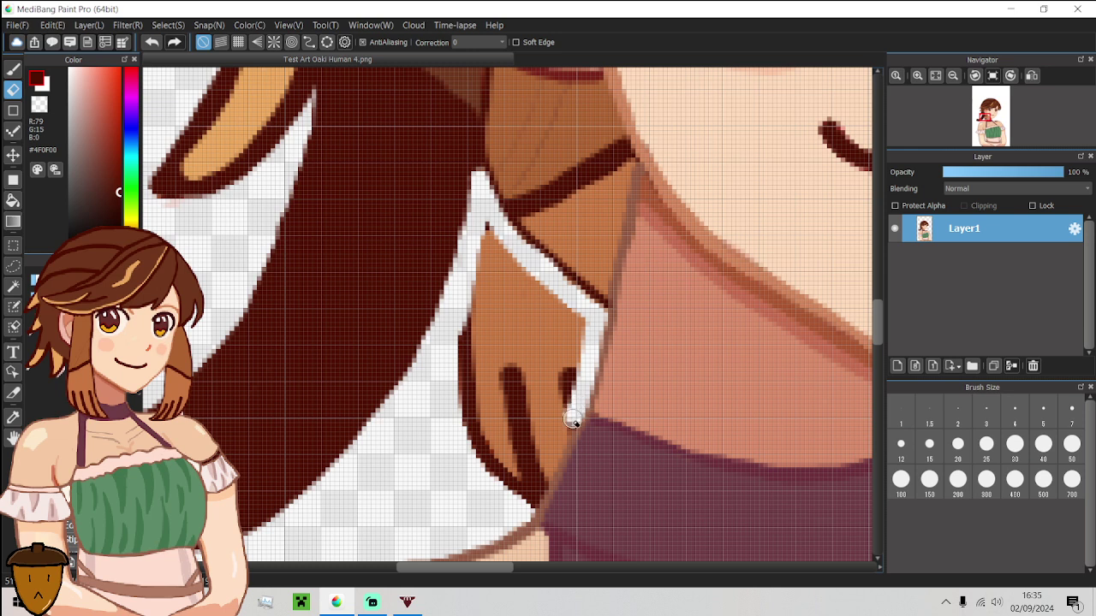
left_click_drag(544, 482, 530, 509)
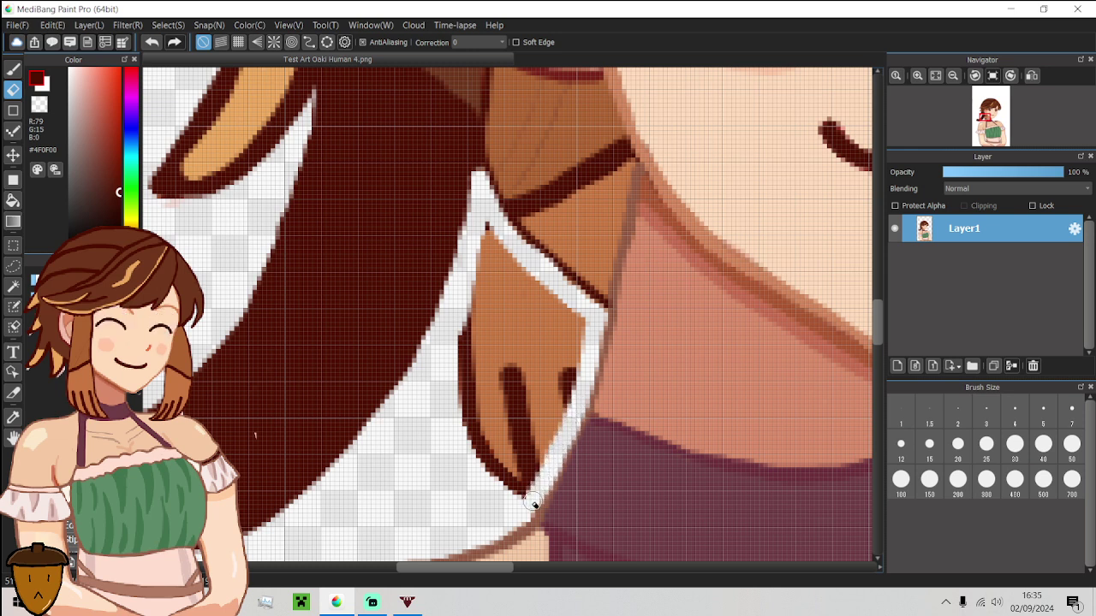
Set the eraser size to 12 and erase the remaining lower part of the side hair lock.
left_click(982, 458)
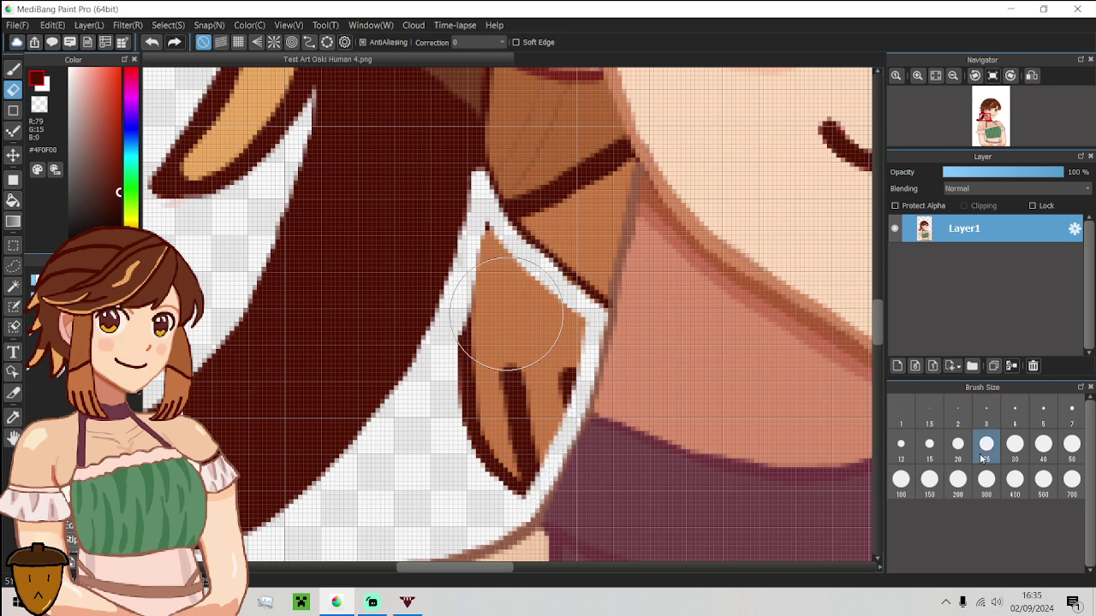
left_click(901, 443)
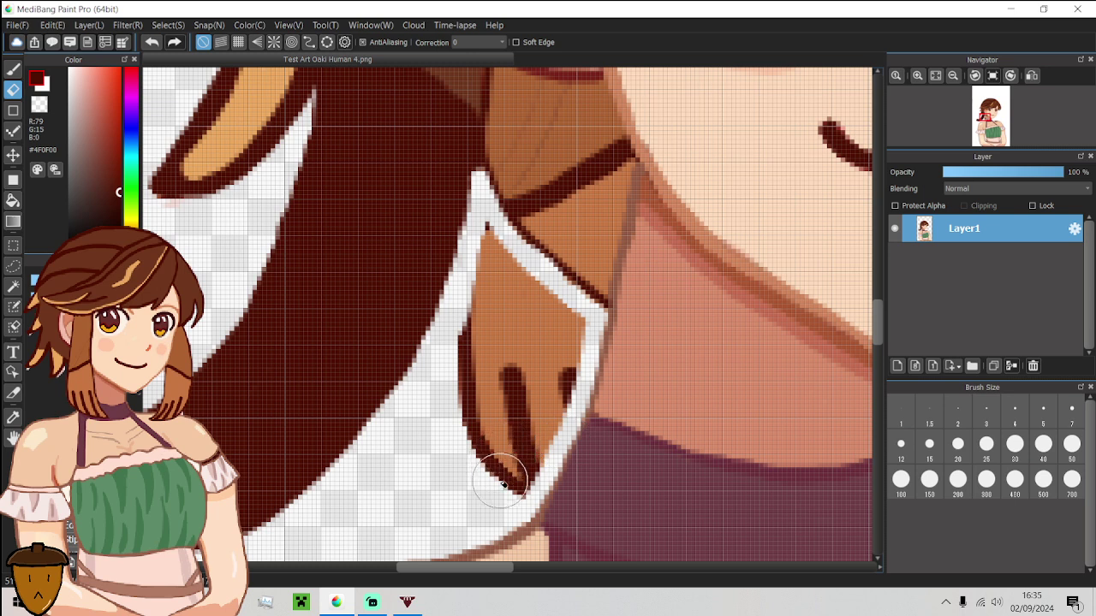
mouse_move(503, 485)
left_mouse_down()
mouse_move(549, 400)
mouse_move(563, 325)
mouse_move(493, 247)
mouse_move(463, 436)
mouse_move(476, 469)
mouse_move(505, 402)
mouse_move(521, 322)
left_mouse_up()
scroll(521, 322, "down", 5)
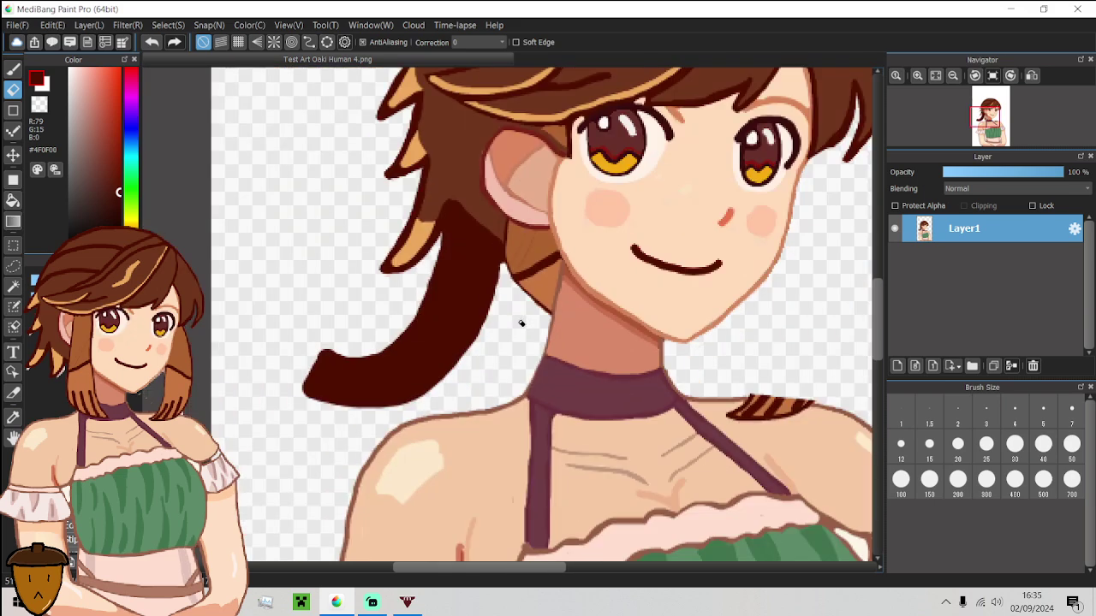
Thicken the shortened hair lock's lower outline in dark brown (#4F0F00) with a size 3 brush.
scroll(514, 295, "up", 5)
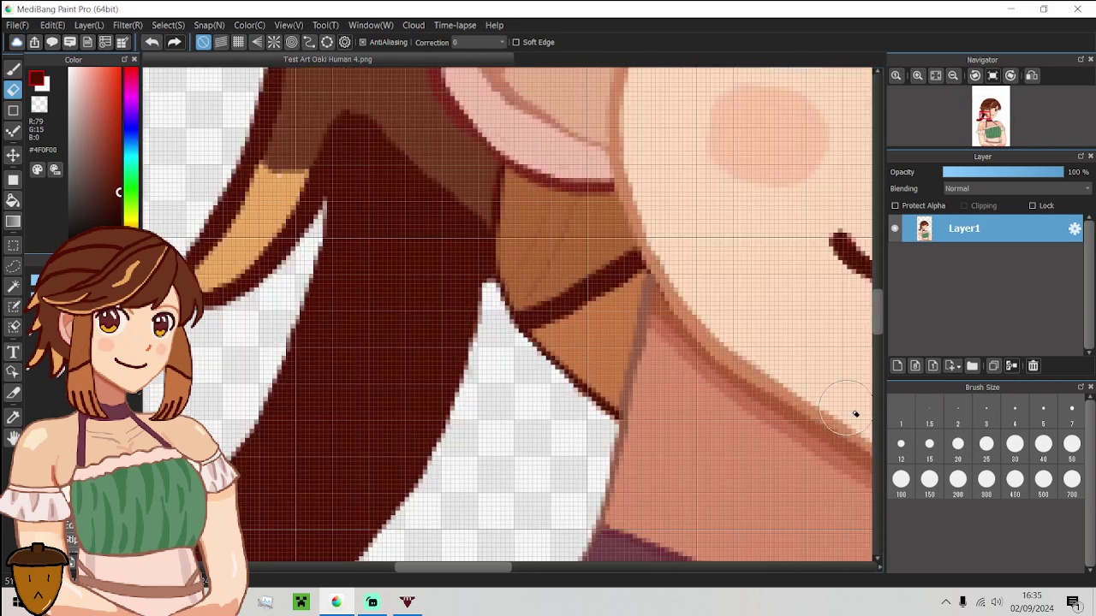
left_click(986, 411)
left_click(13, 68)
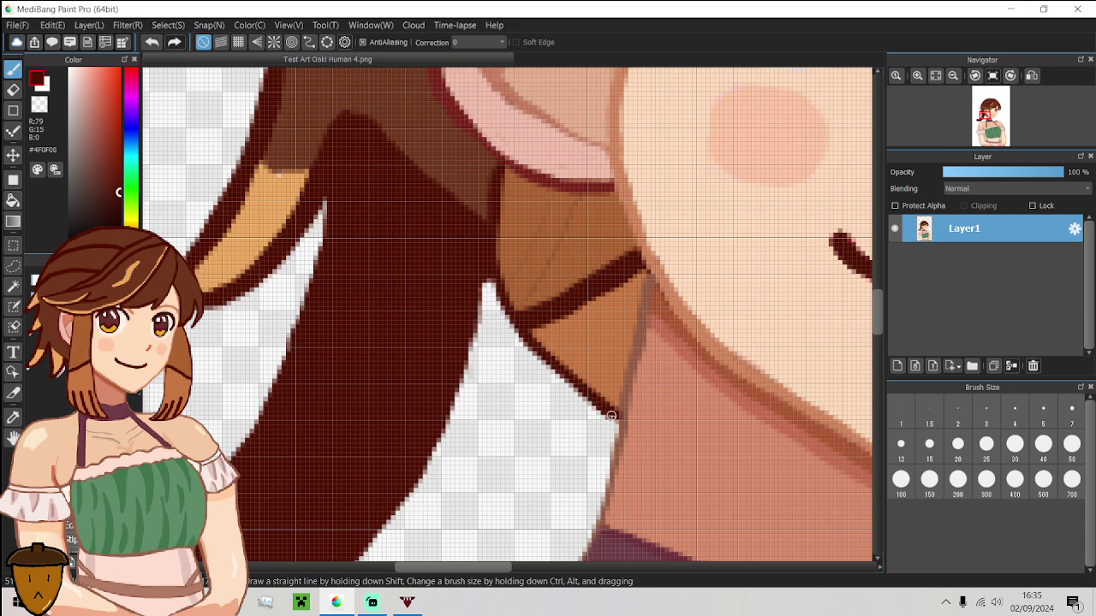
scroll(618, 423, "down", 10)
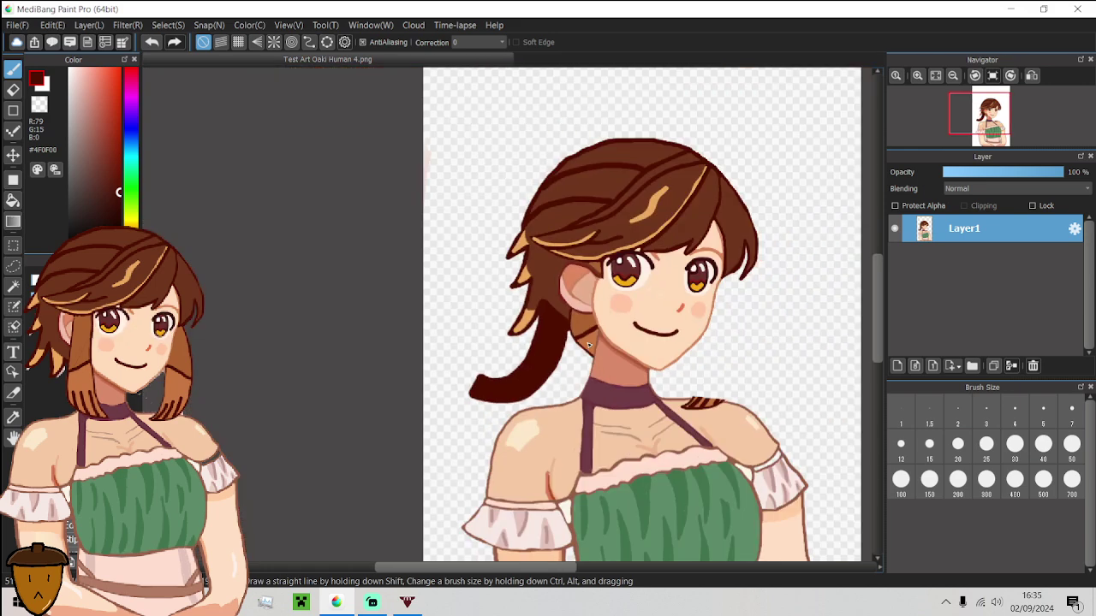
scroll(588, 345, "down", 2)
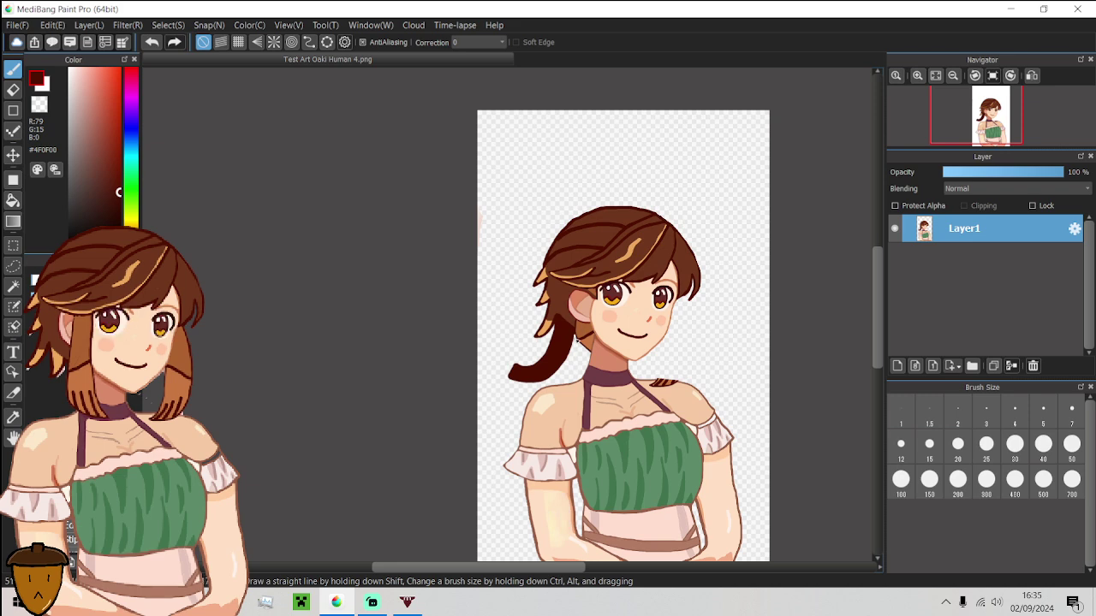
Erase the dark brown ponytail hanging behind the neck with a size 20 eraser.
scroll(575, 341, "up", 5)
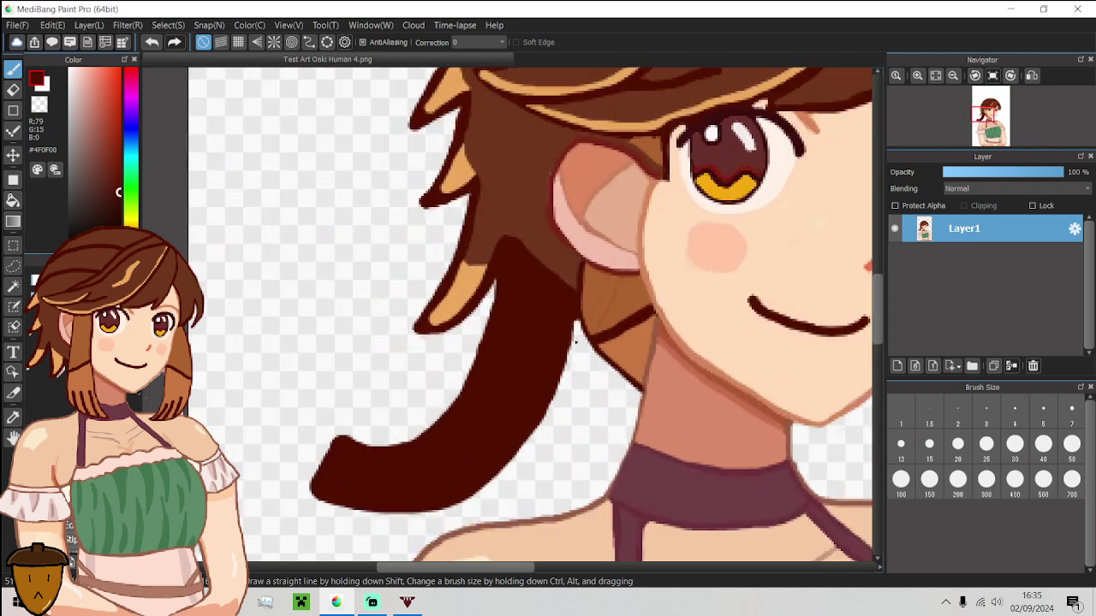
left_click(13, 89)
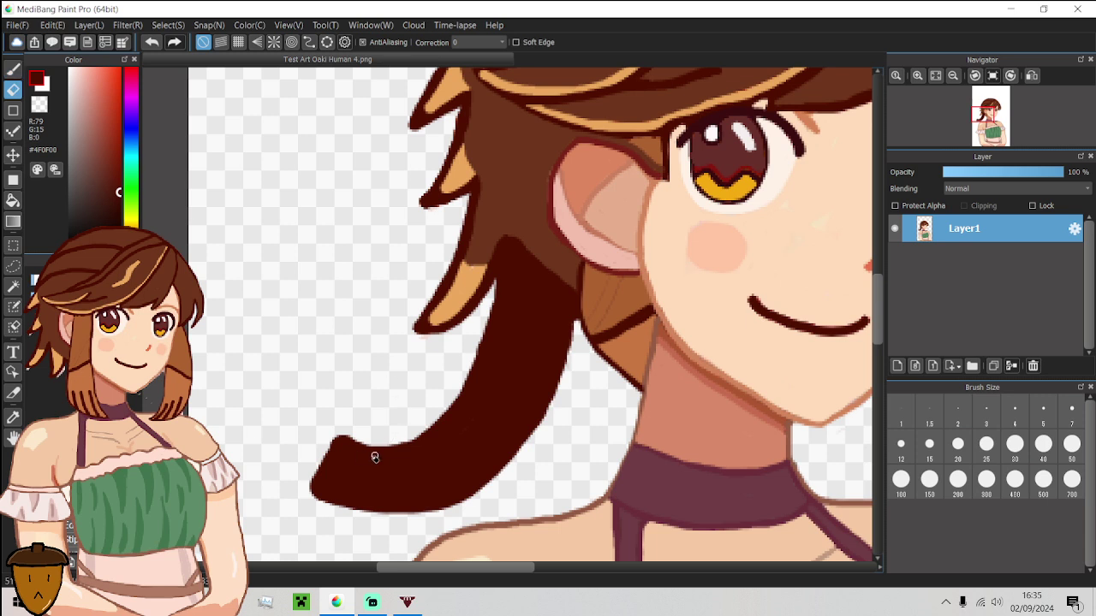
left_click(947, 454)
mouse_move(563, 334)
left_mouse_down()
mouse_move(507, 305)
mouse_move(511, 294)
mouse_move(544, 326)
mouse_move(556, 368)
mouse_move(502, 453)
mouse_move(463, 488)
mouse_move(404, 518)
mouse_move(353, 514)
mouse_move(313, 489)
mouse_move(411, 484)
mouse_move(467, 457)
mouse_move(500, 417)
mouse_move(522, 358)
mouse_move(514, 322)
mouse_move(432, 440)
mouse_move(360, 454)
mouse_move(321, 442)
left_mouse_up()
Set the eraser size to 3 and trim the leftover ponytail between the hair tip and the ear into a thin dark outline.
scroll(514, 312, "up", 5)
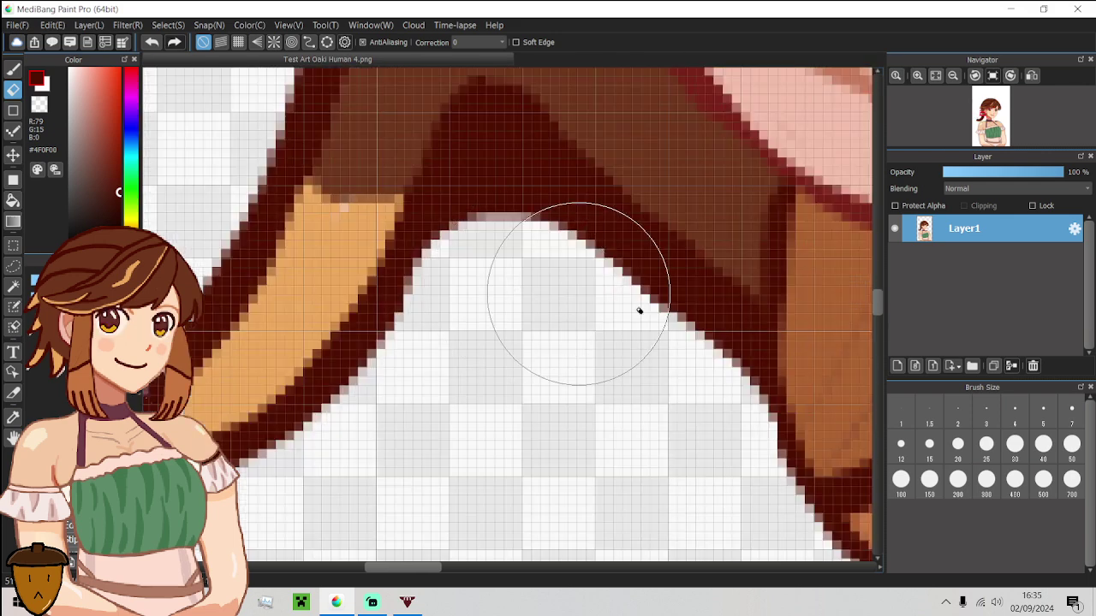
left_click(980, 427)
mouse_move(434, 267)
left_mouse_down()
mouse_move(466, 146)
mouse_move(481, 130)
mouse_move(509, 132)
mouse_move(541, 158)
mouse_move(682, 368)
mouse_move(567, 251)
mouse_move(515, 158)
mouse_move(500, 147)
mouse_move(568, 232)
mouse_move(478, 151)
mouse_move(500, 163)
mouse_move(517, 220)
mouse_move(475, 175)
mouse_move(469, 234)
mouse_move(469, 177)
left_mouse_up()
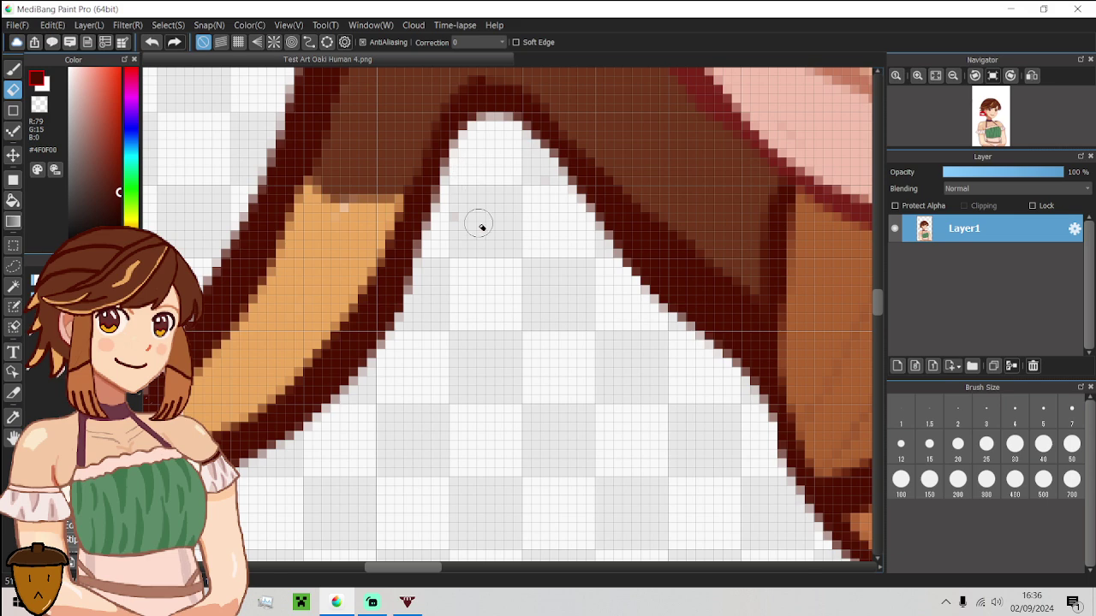
scroll(469, 198, "down", 2)
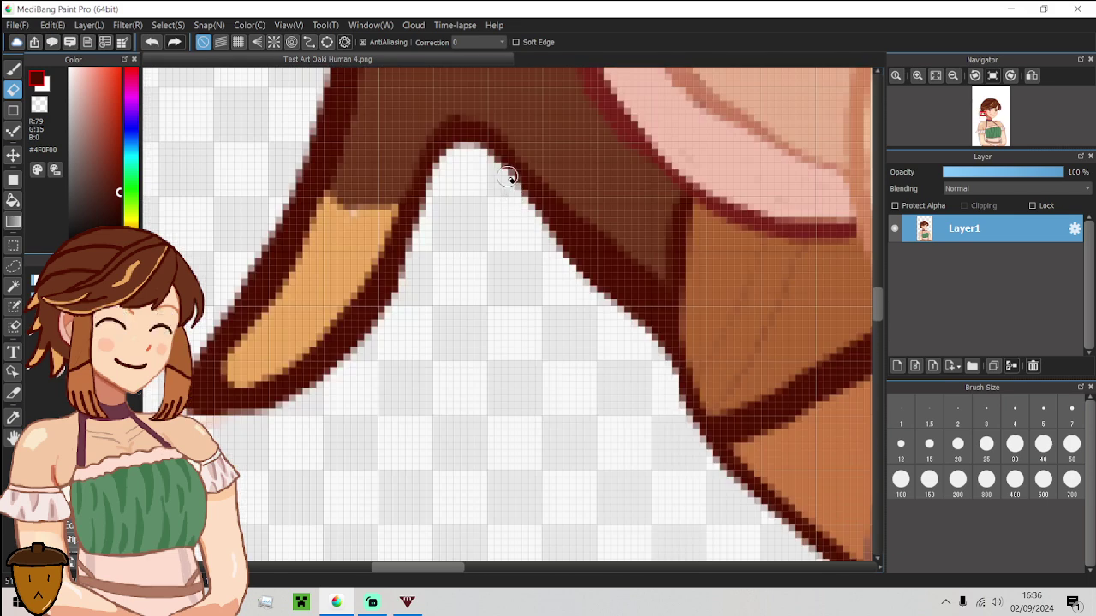
Trim the dark outline between the lowest hair tip and the ear, and thin its inner edge in hair brown (#6E361C).
scroll(509, 176, "up", 2)
left_click_drag(502, 181, 626, 329)
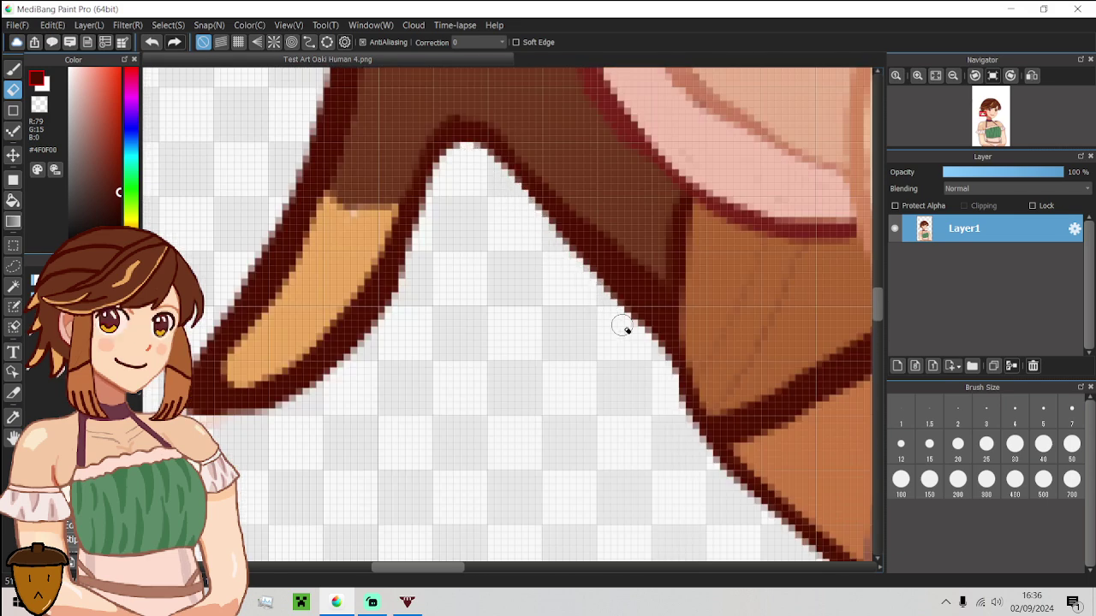
left_click(578, 171, "alt")
key("b")
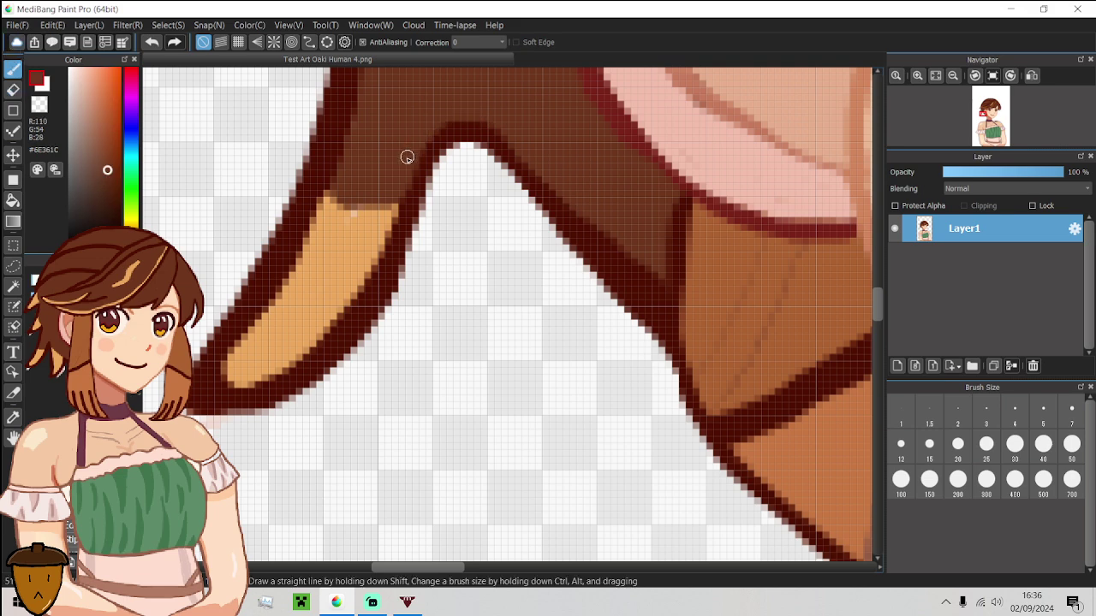
scroll(399, 170, "down", 5)
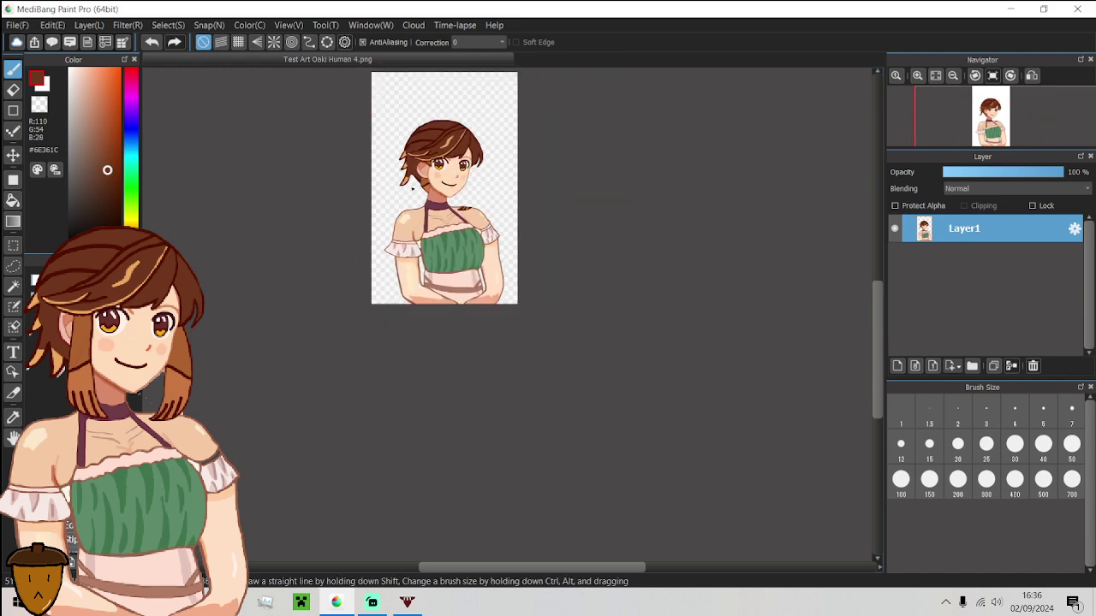
scroll(402, 145, "up", 2)
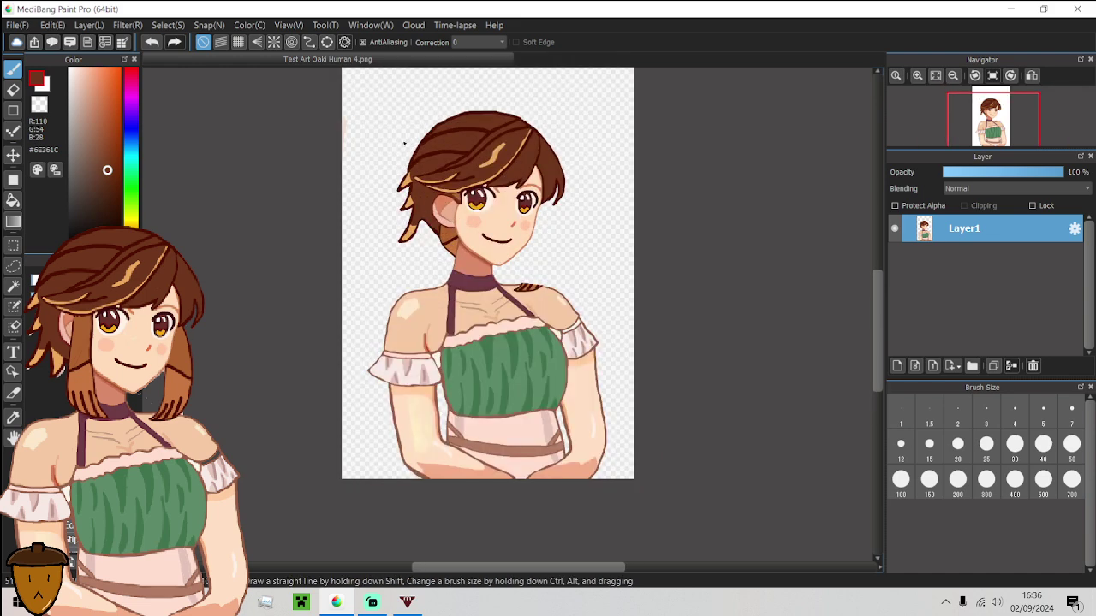
scroll(404, 144, "up", 3)
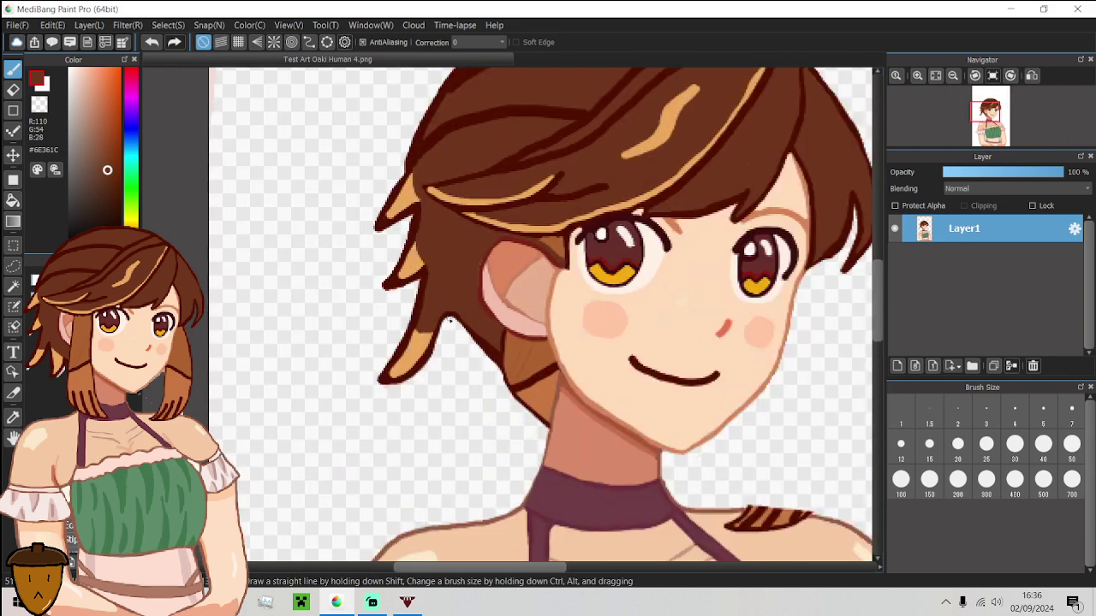
Draw a dark brown (#4F0F00) dividing line across the base of the lowest hair tip and erase the tip with a size 12 eraser.
left_click(450, 317, "alt")
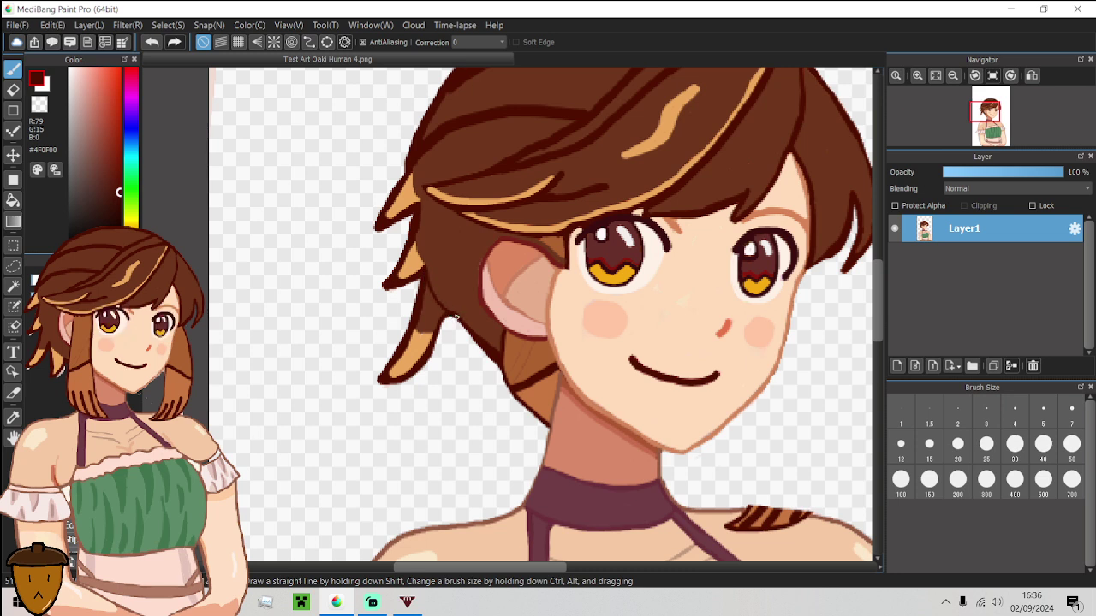
key("e")
scroll(403, 307, "up", 1)
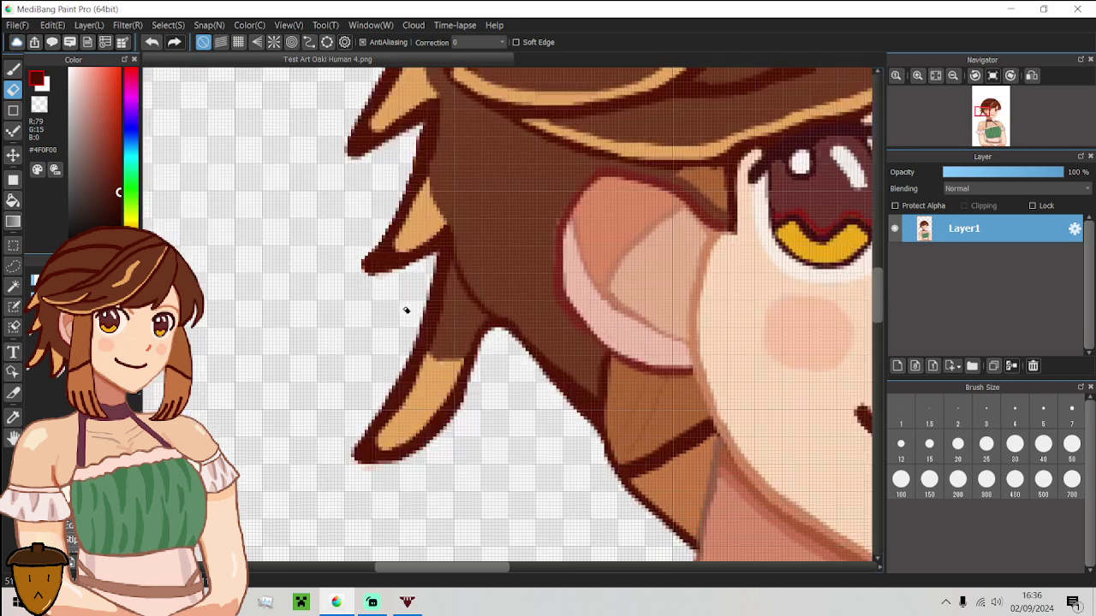
scroll(406, 310, "up", 1)
left_click(899, 442)
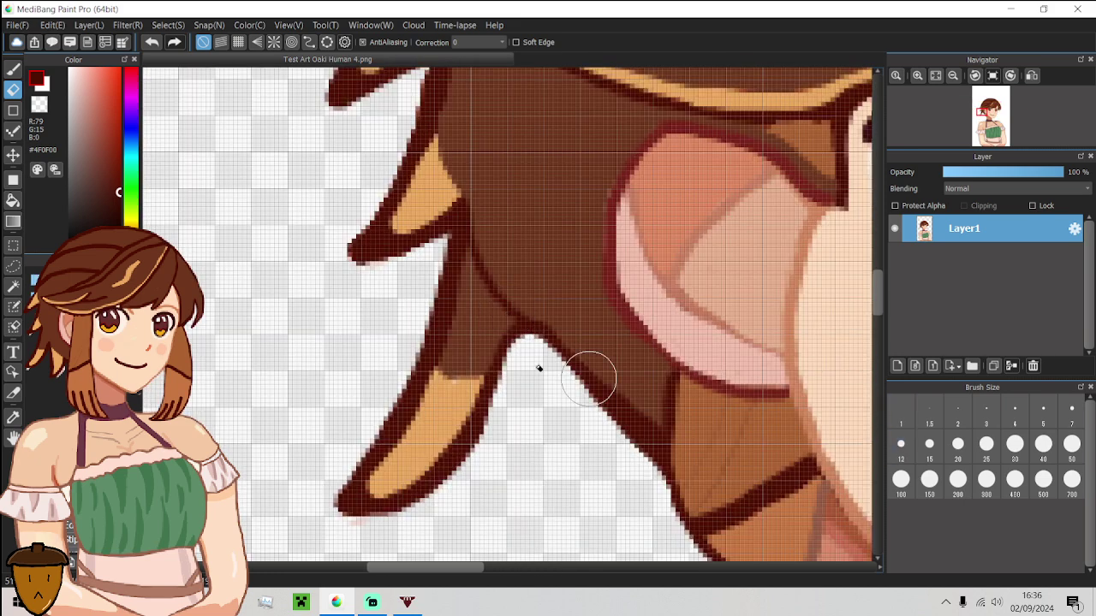
mouse_move(449, 271)
left_mouse_down()
mouse_move(513, 360)
mouse_move(413, 314)
mouse_move(545, 419)
mouse_move(399, 387)
mouse_move(509, 425)
mouse_move(380, 342)
mouse_move(427, 468)
left_mouse_up()
left_click_drag(354, 461, 343, 472)
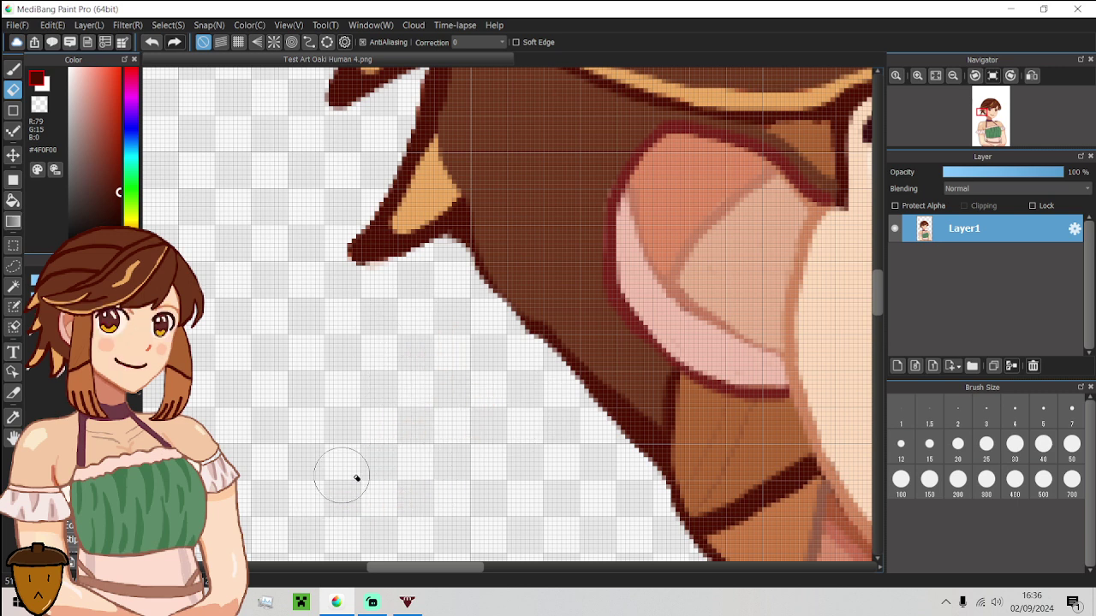
Redraw the cut hair edge behind the ear in dark brown (#4F0F00) with a size 3 brush.
left_click(985, 411)
left_click(13, 68)
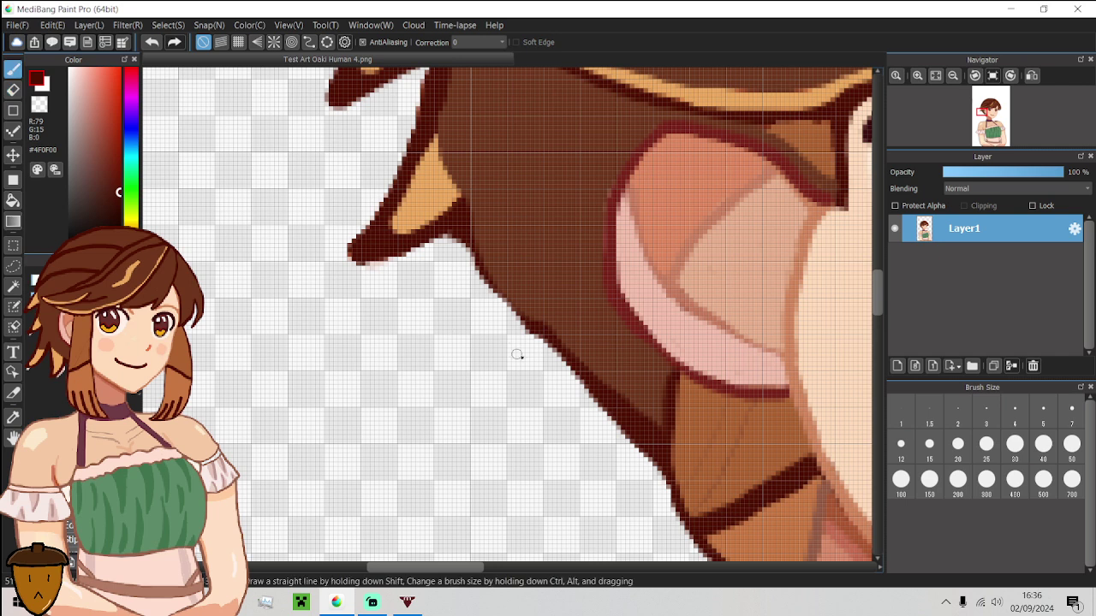
mouse_move(595, 392)
left_mouse_down()
mouse_move(497, 288)
mouse_move(460, 219)
mouse_move(542, 330)
left_mouse_up()
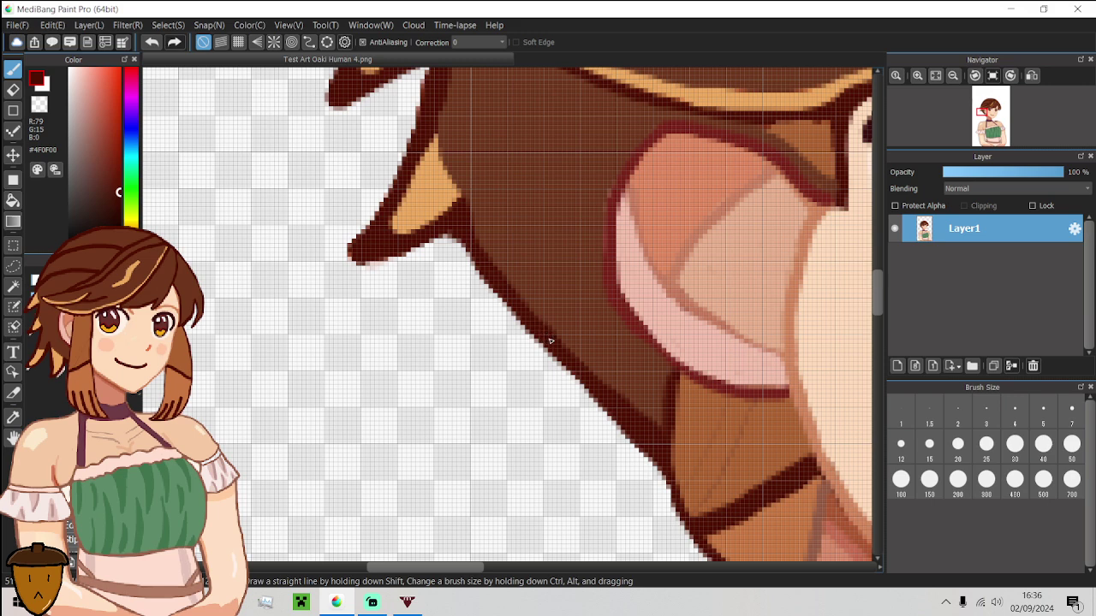
scroll(551, 341, "down", 5)
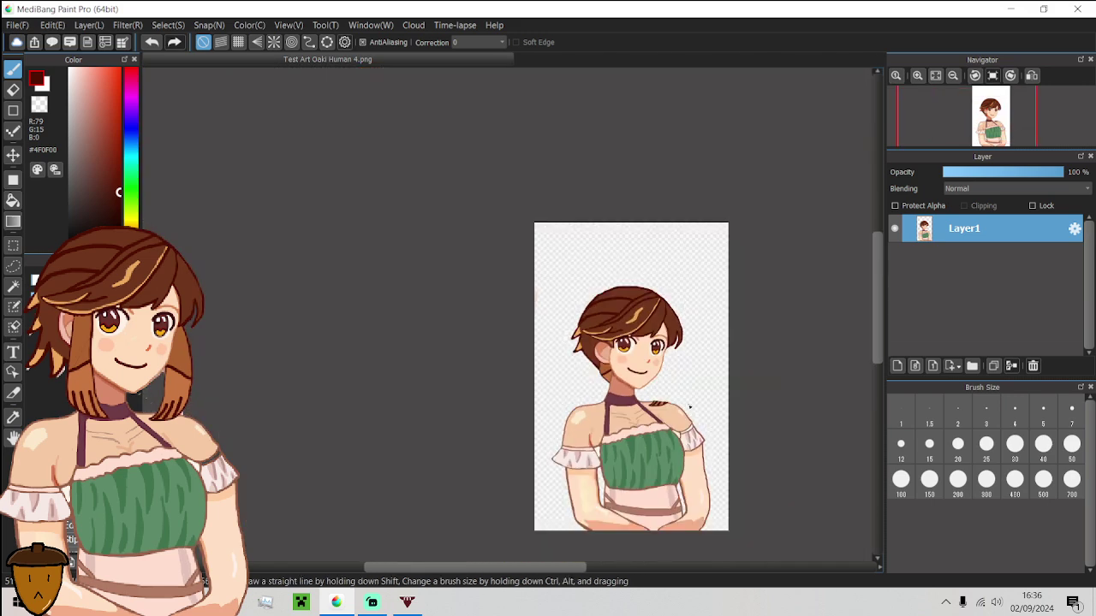
Try outlining a dark brown (#4F0F00) hair lock curving from the jaw to the neck, and undo it.
scroll(670, 391, "up", 3)
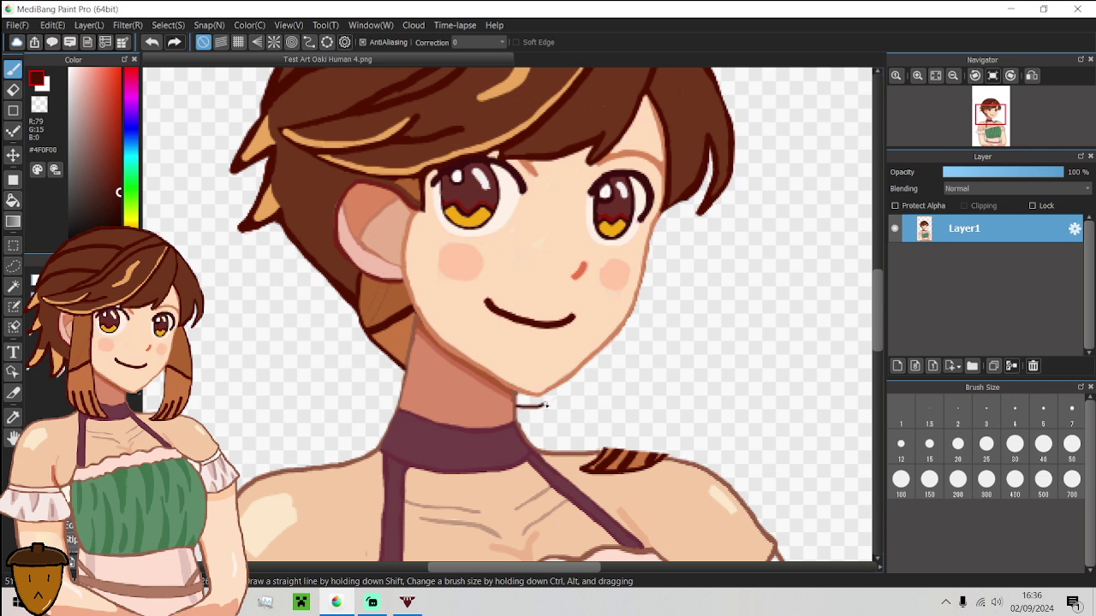
left_click_drag(562, 395, 582, 378)
key("ctrl+z")
scroll(590, 358, "up", 5)
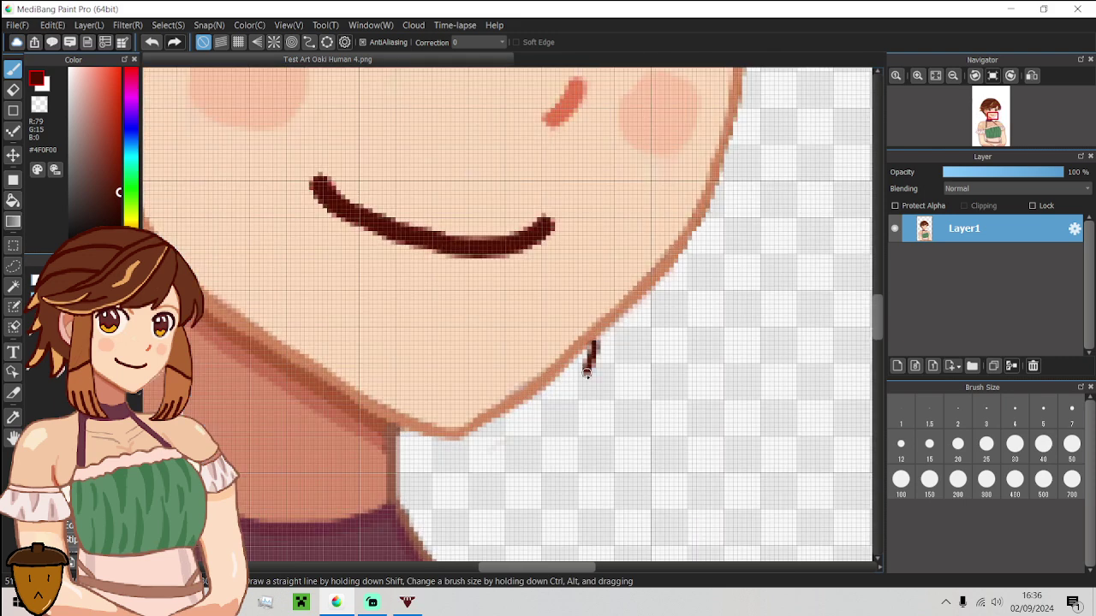
mouse_move(595, 344)
left_mouse_down()
mouse_move(539, 447)
mouse_move(501, 471)
mouse_move(396, 503)
left_mouse_up()
scroll(434, 469, "down", 4)
scroll(434, 468, "up", 5)
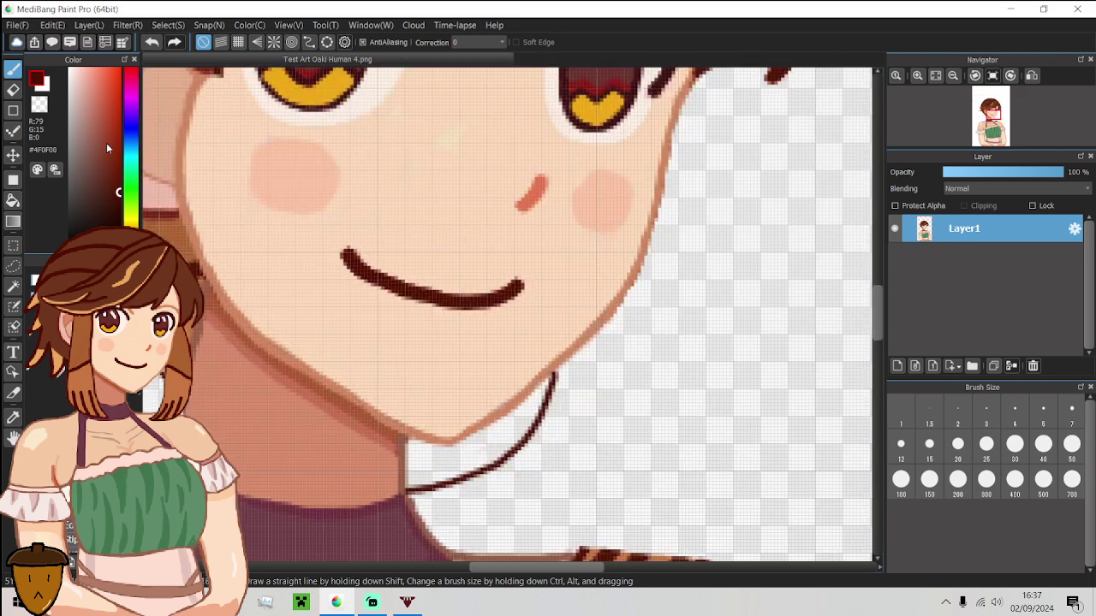
left_click(152, 42)
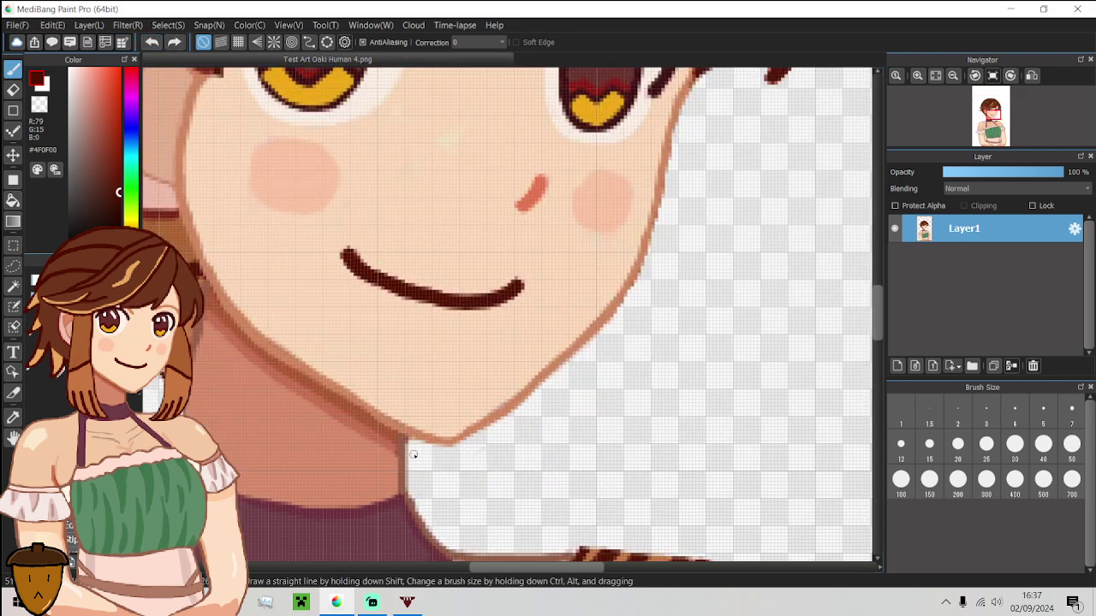
Try a tighter hair lock under the chin, outlined in dark brown and coloured with #C87741 and #AD6230, and undo it.
mouse_move(422, 452)
left_mouse_down()
mouse_move(488, 448)
mouse_move(539, 413)
left_mouse_up()
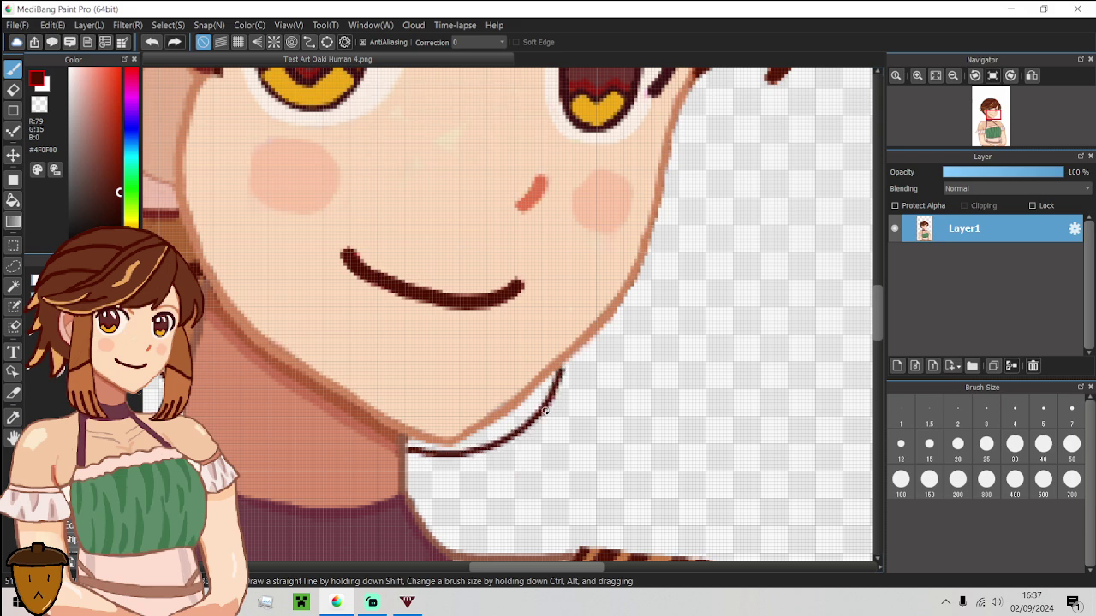
scroll(546, 411, "down", 3)
scroll(533, 417, "up", 4)
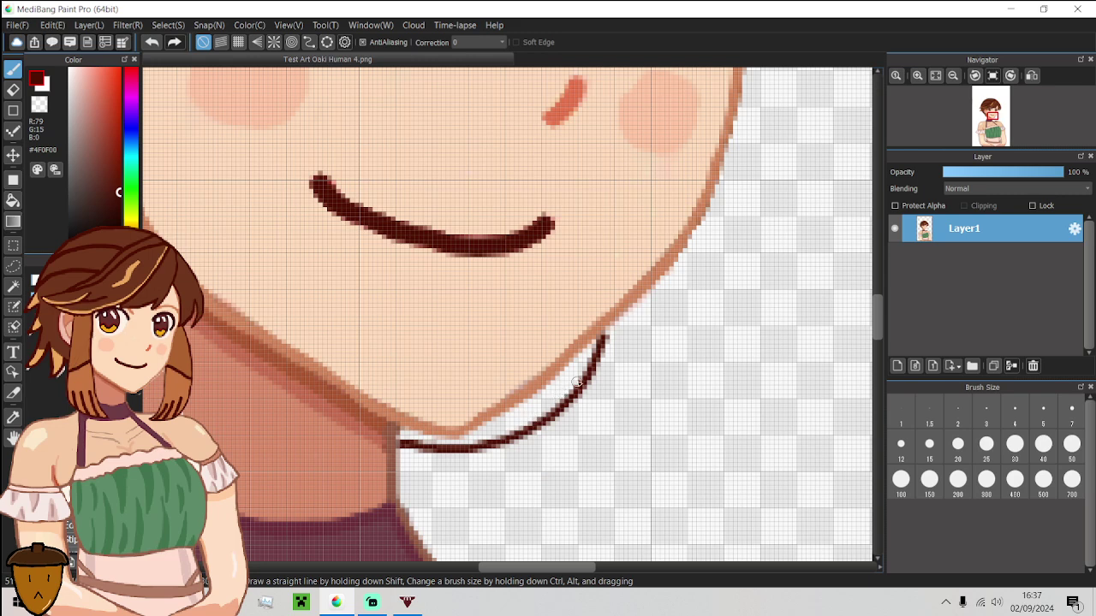
left_click_drag(579, 383, 551, 387)
scroll(551, 411, "down", 3)
left_click(368, 364, "alt")
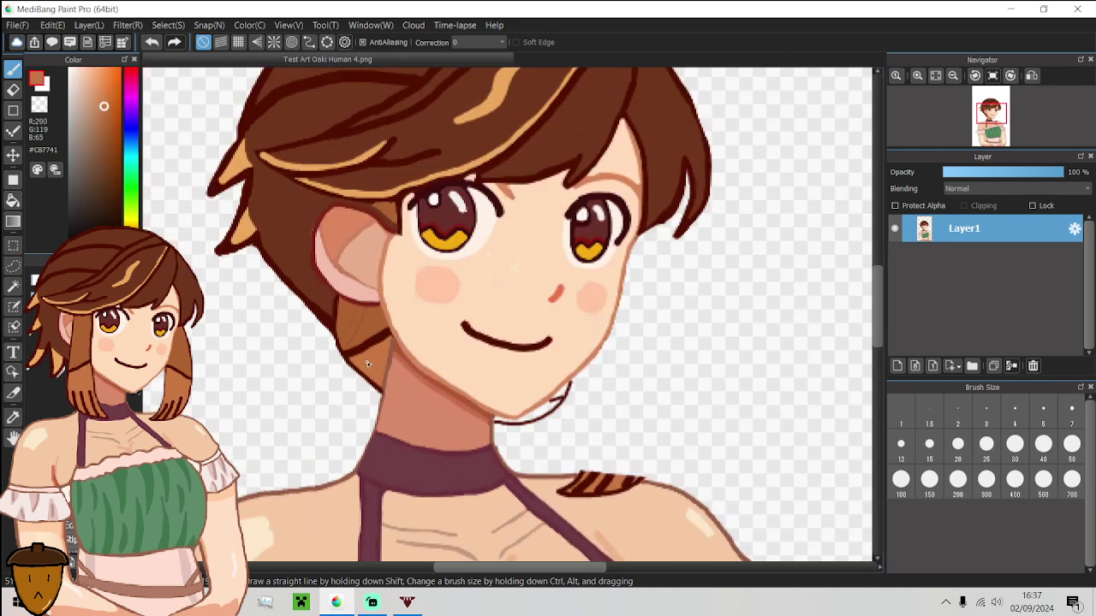
key("g")
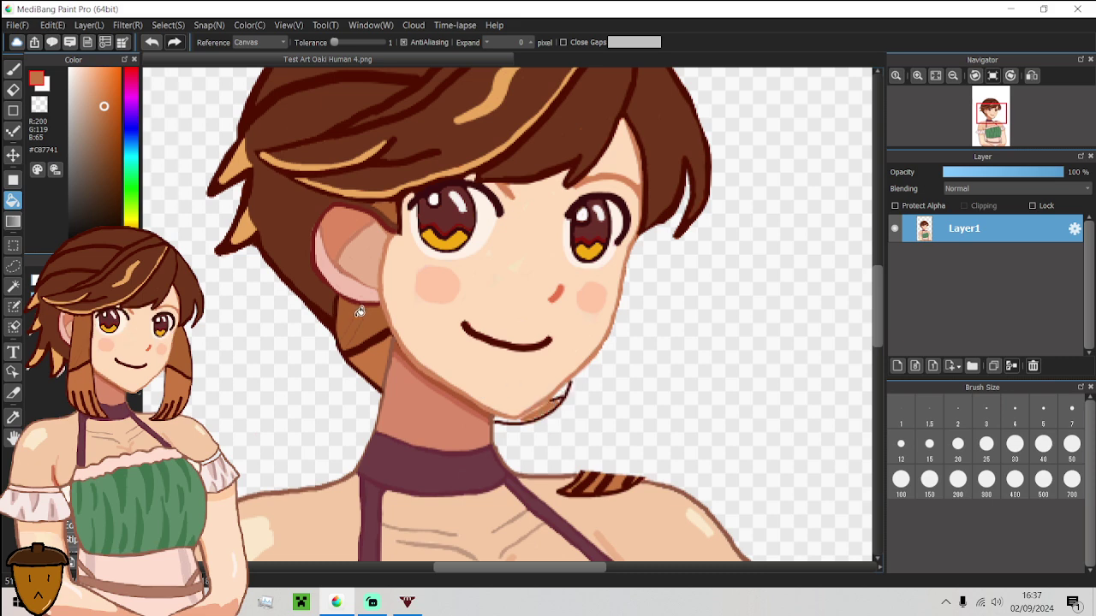
left_click(536, 373, "alt")
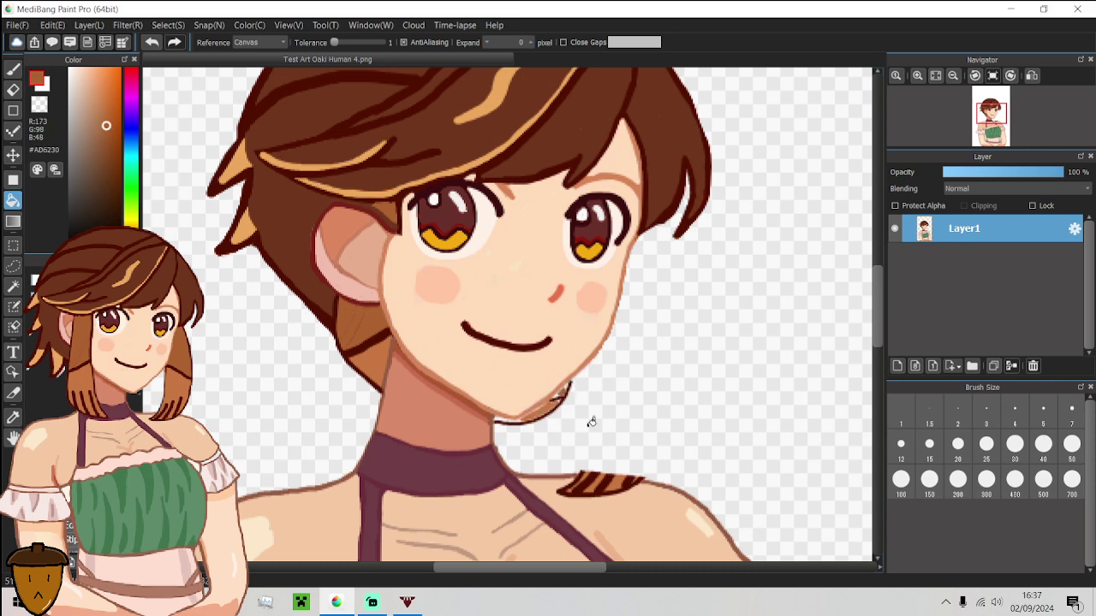
scroll(591, 421, "down", 3)
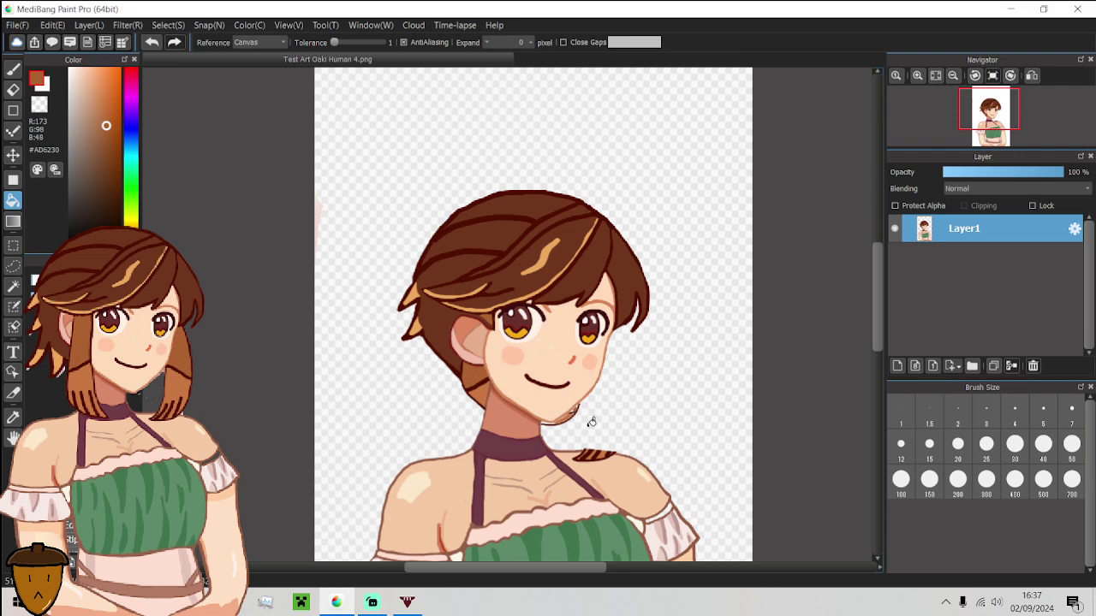
left_click(152, 43)
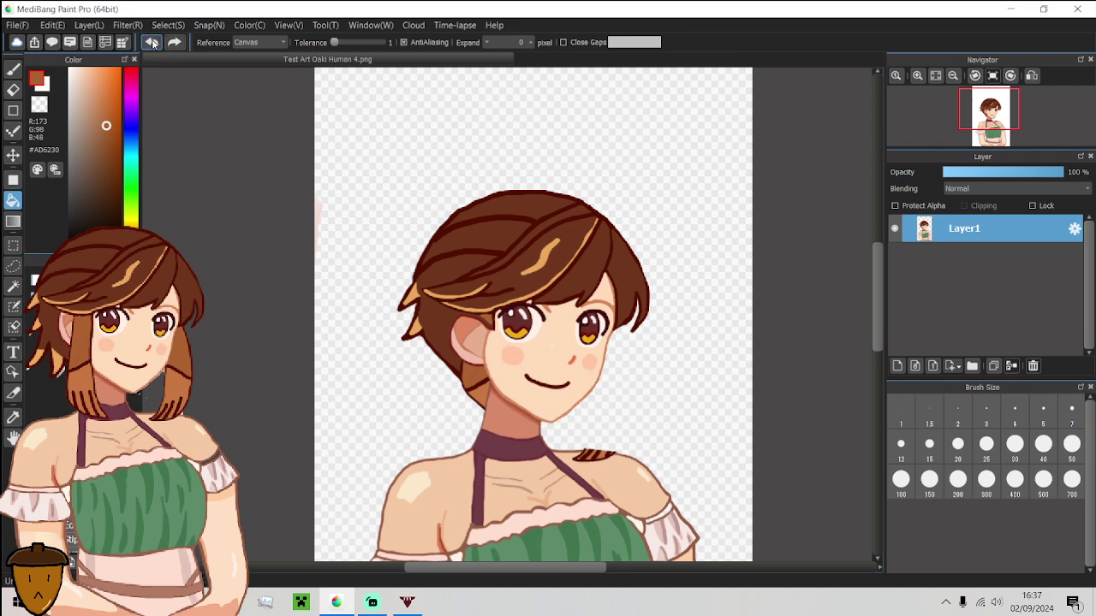
Outline a pointed hair lock beside the far cheek below the fringe in dark brown (#4F0F00) and fill it with orange-brown (#C87741).
left_click(14, 69)
scroll(578, 276, "up", 3)
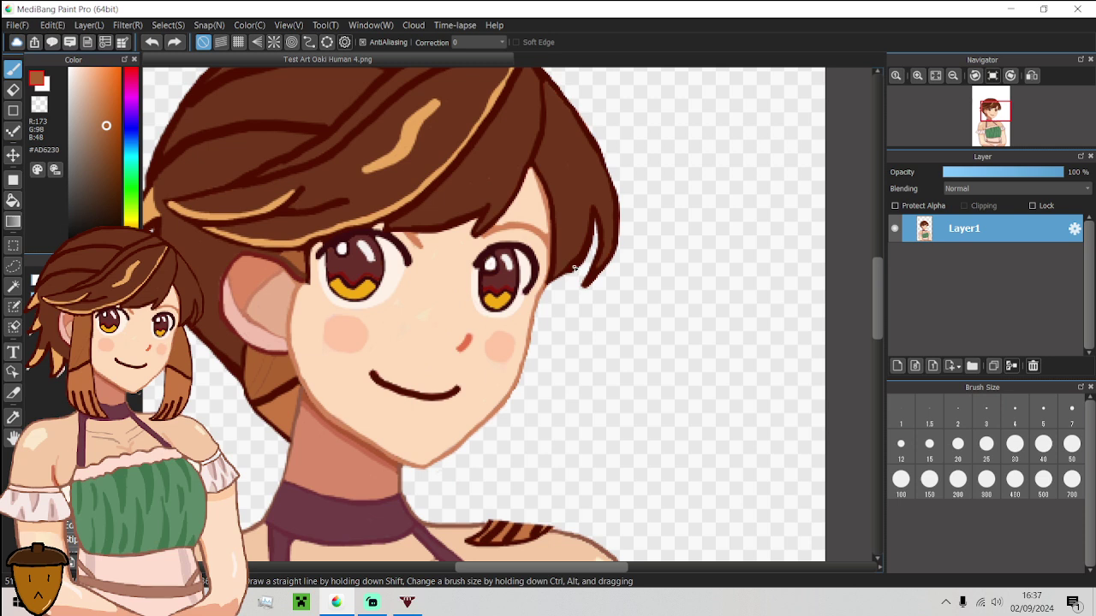
left_click(577, 269, "alt")
mouse_move(576, 271)
left_mouse_down()
mouse_move(564, 357)
mouse_move(523, 421)
left_mouse_up()
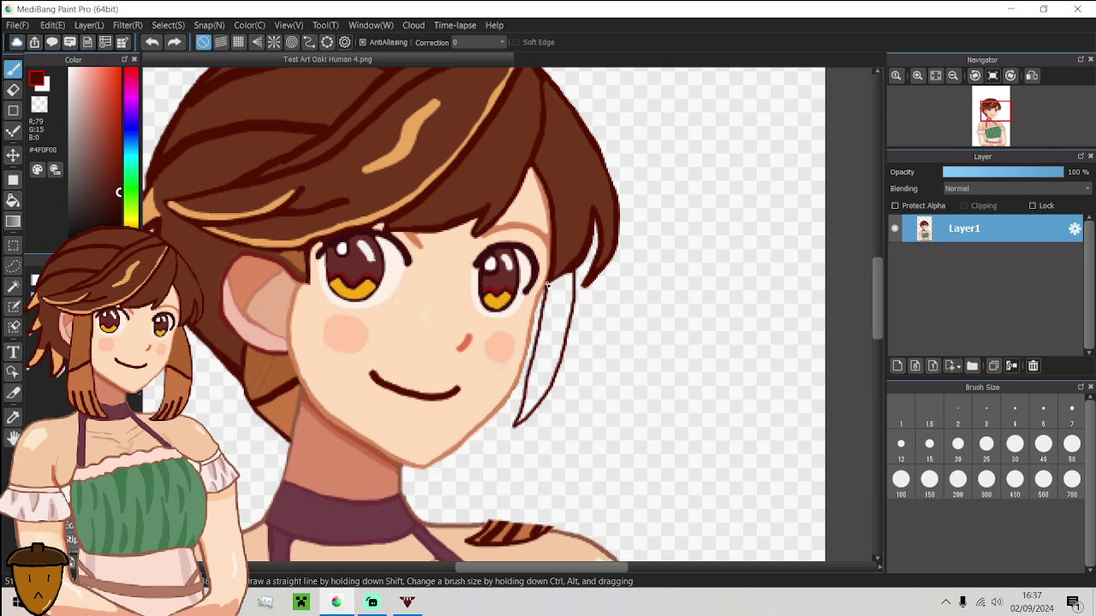
left_click(275, 413, "alt")
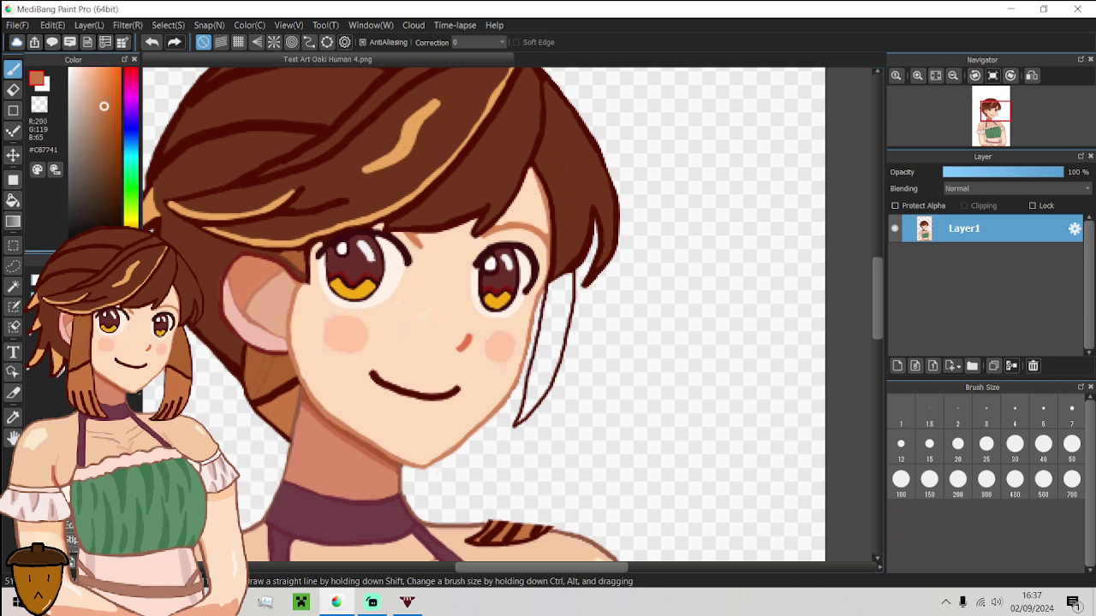
key("g")
left_click(554, 323)
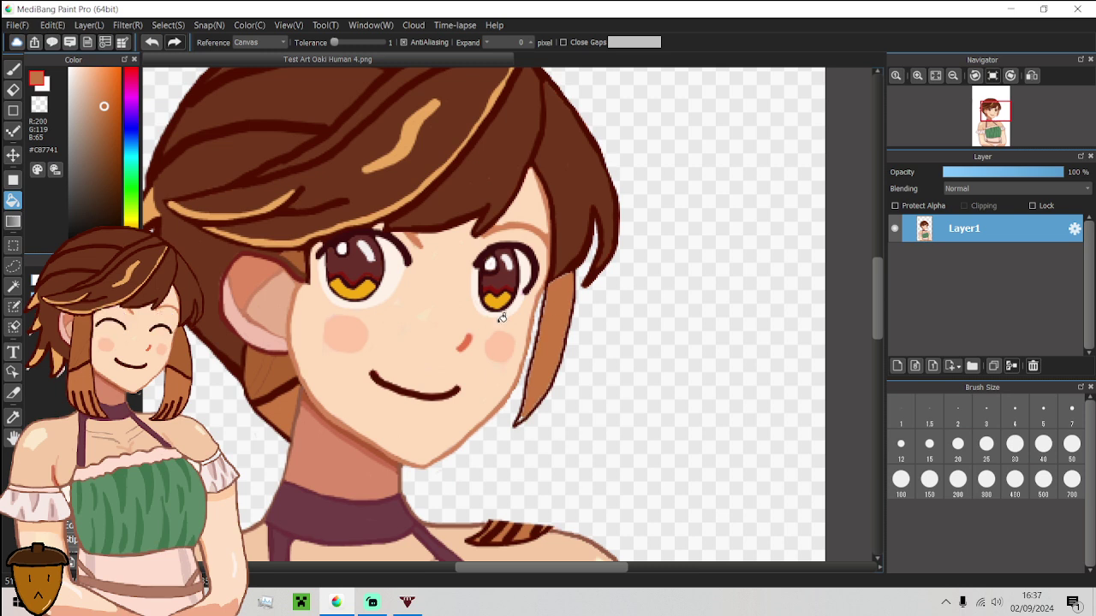
Thicken the new cheek-side hair lock's outline in dark brown (#4F0F00) with a size 3 brush.
key("b")
left_click(987, 416)
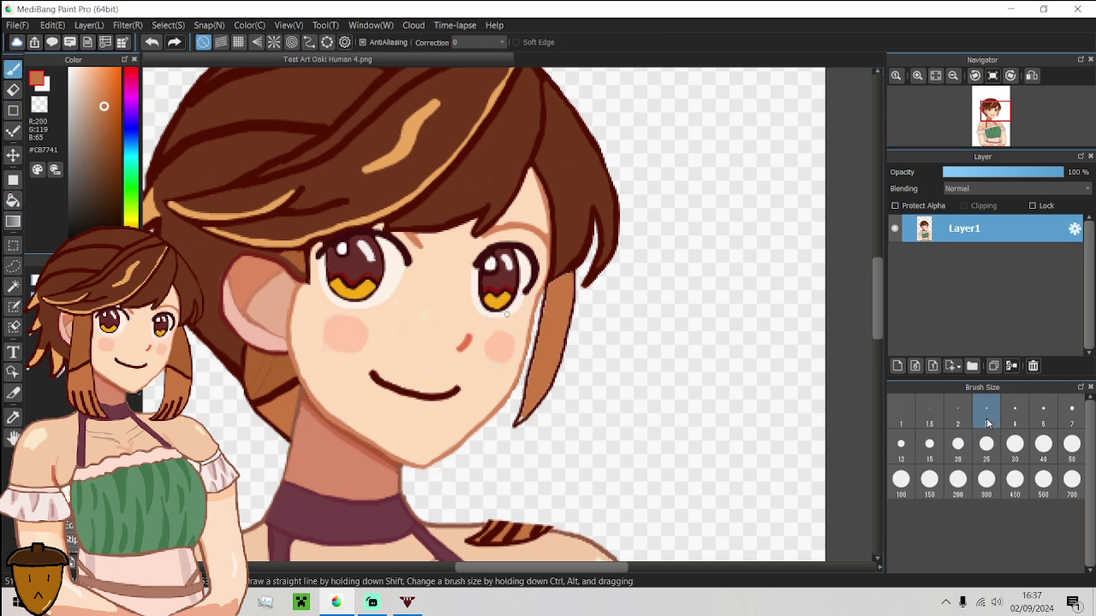
left_click(551, 280, "alt")
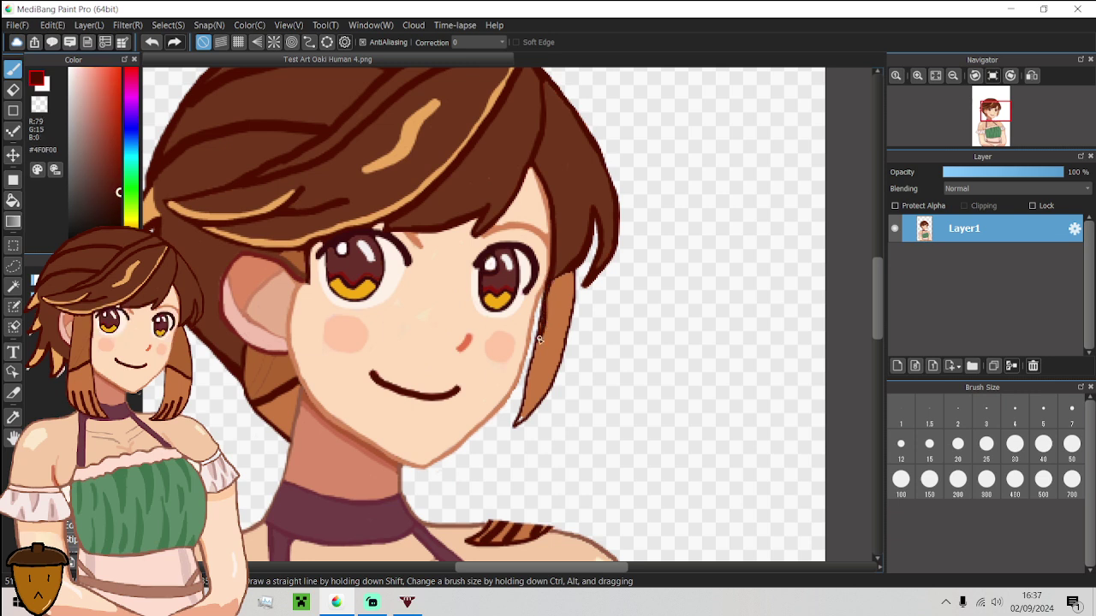
left_click_drag(549, 285, 544, 301)
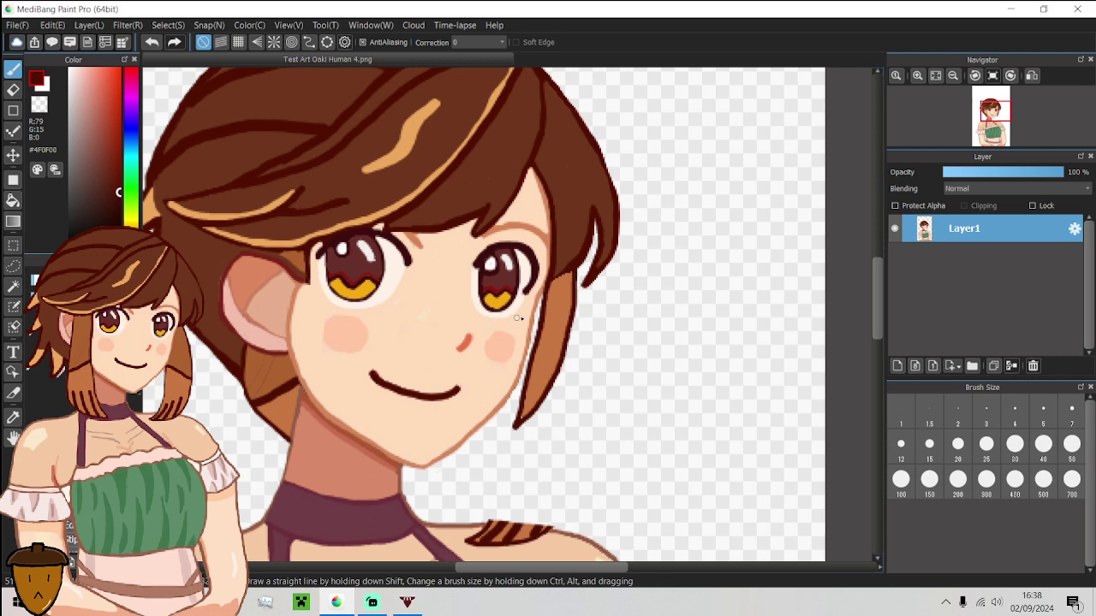
Draw a curved dark brown dividing line across the new hair lock and fill its upper section with darker brown (#AD6230).
scroll(518, 318, "up", 2)
left_click_drag(514, 371, 578, 326)
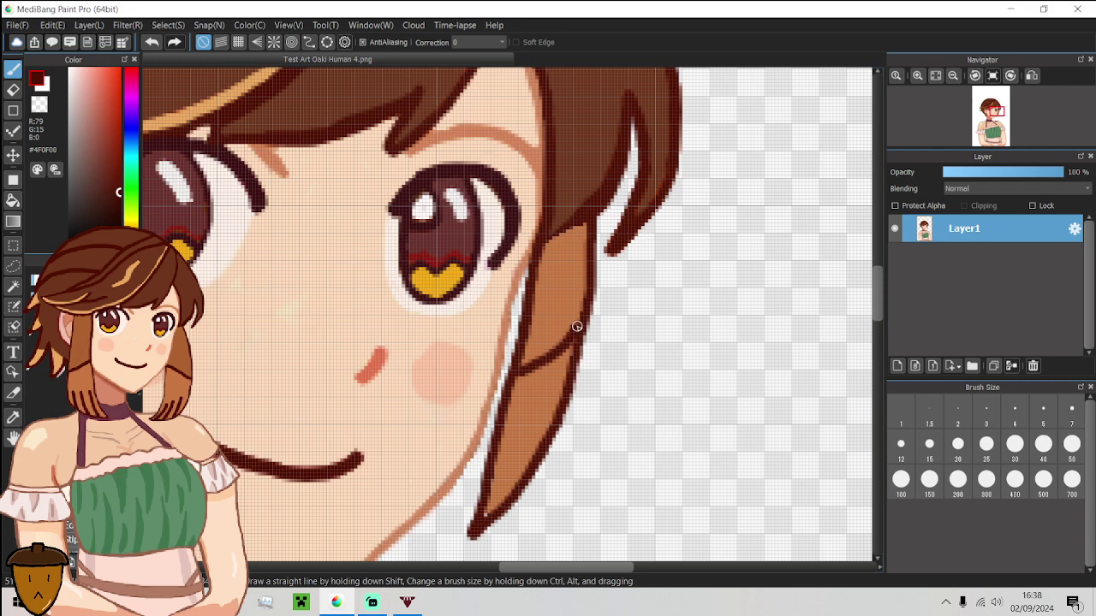
scroll(582, 323, "down", 3)
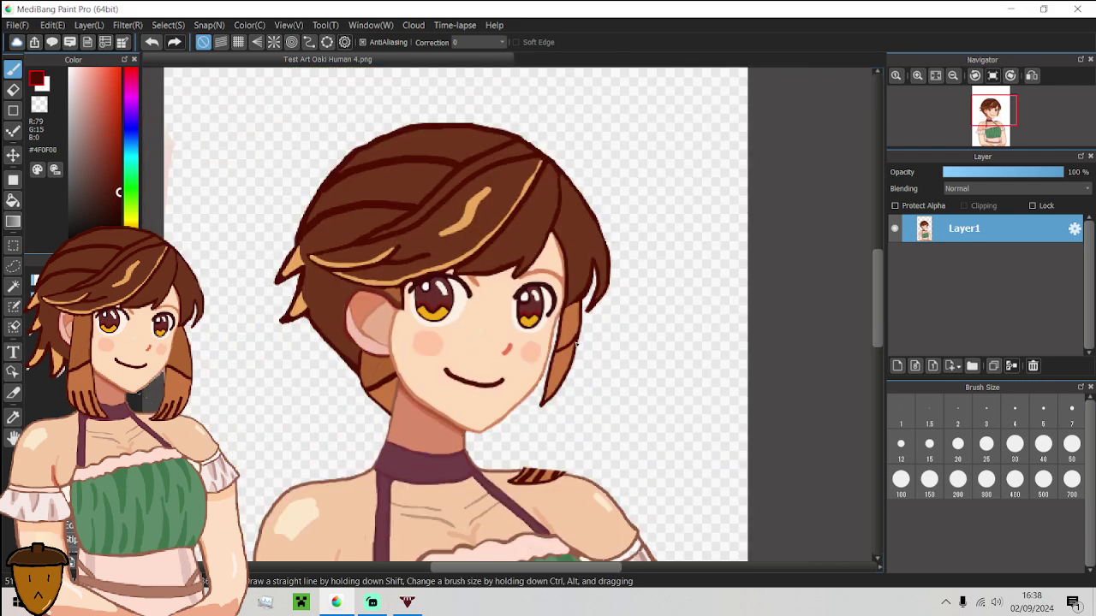
left_click(374, 375, "alt")
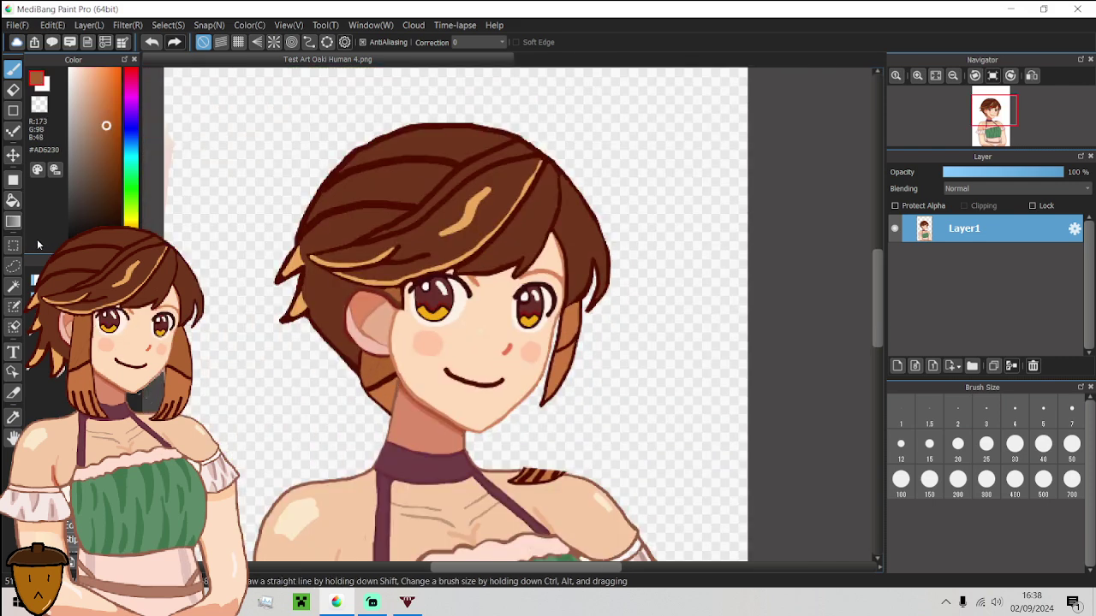
left_click(12, 199)
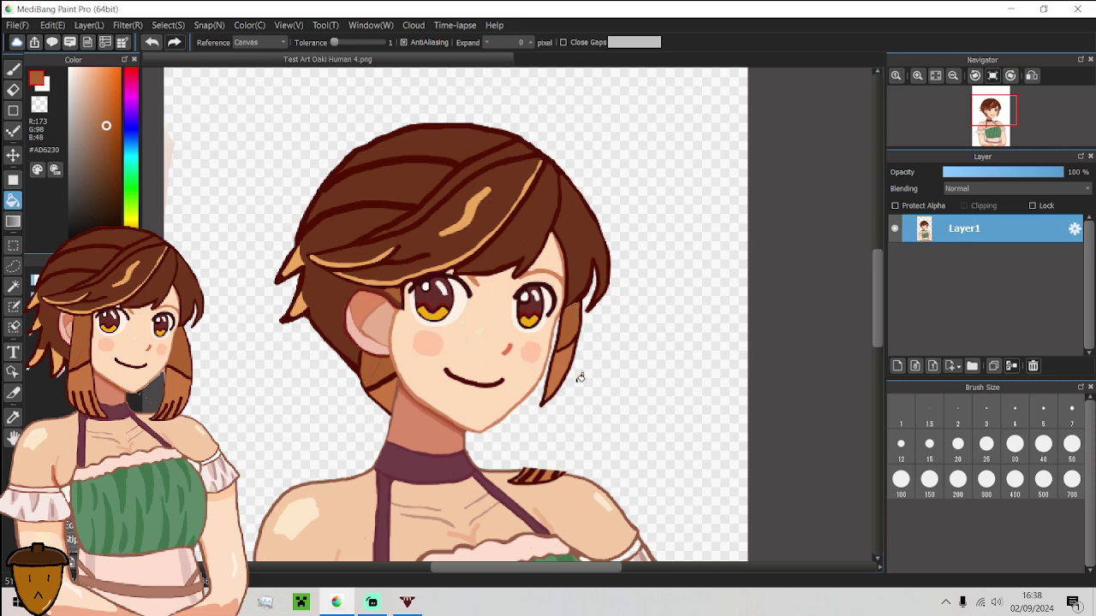
scroll(581, 376, "down", 2)
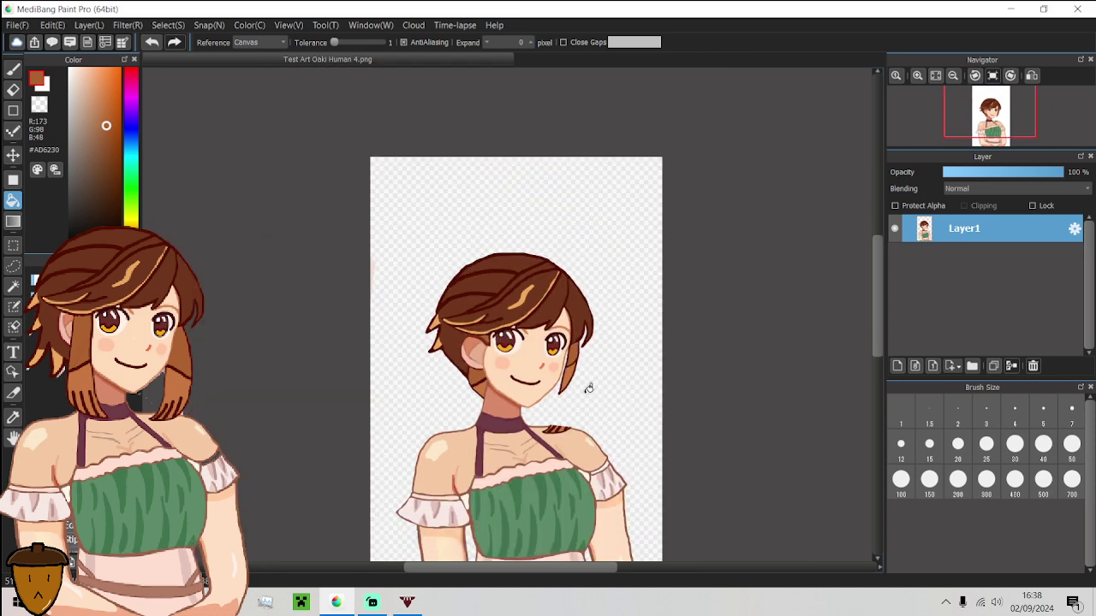
Erase the outer dark outline of the hair below the ear, clearing the leftover fragments with a size 12 eraser.
scroll(476, 402, "up", 5)
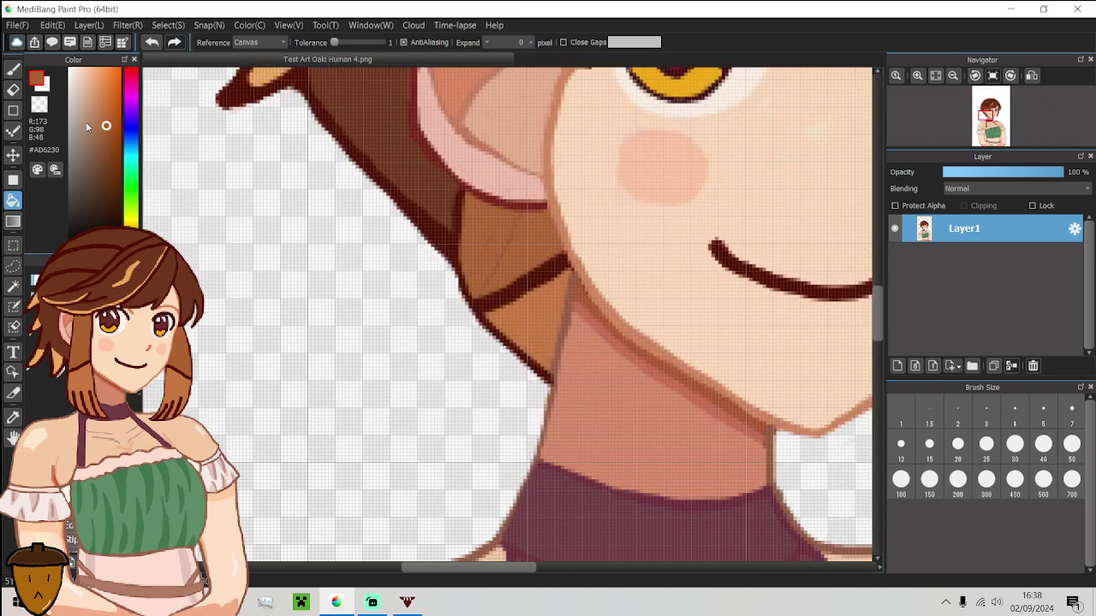
left_click(12, 69)
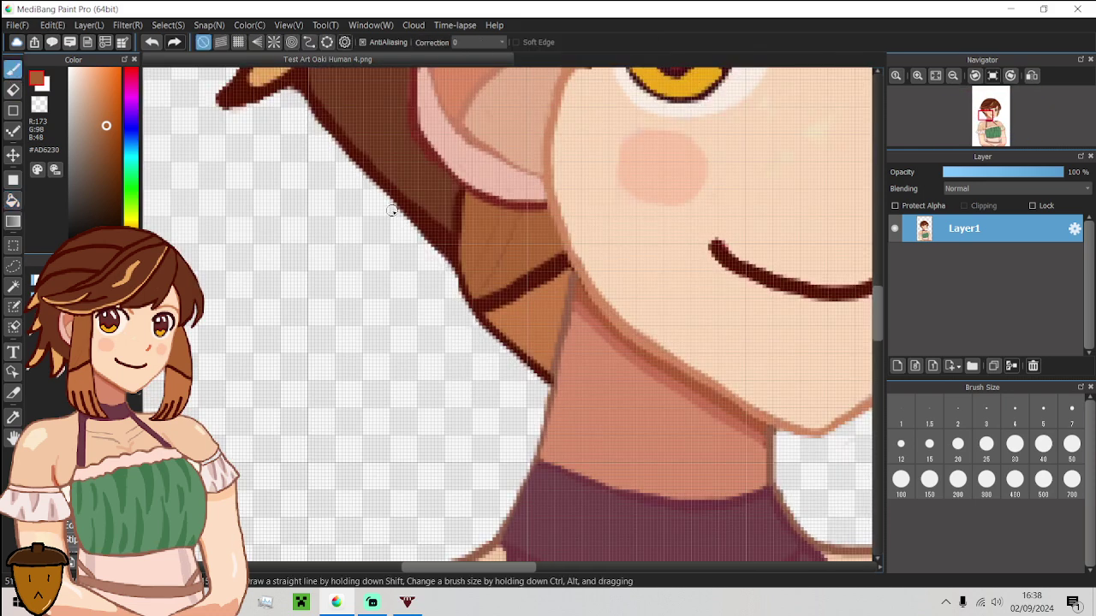
left_click(446, 245, "alt")
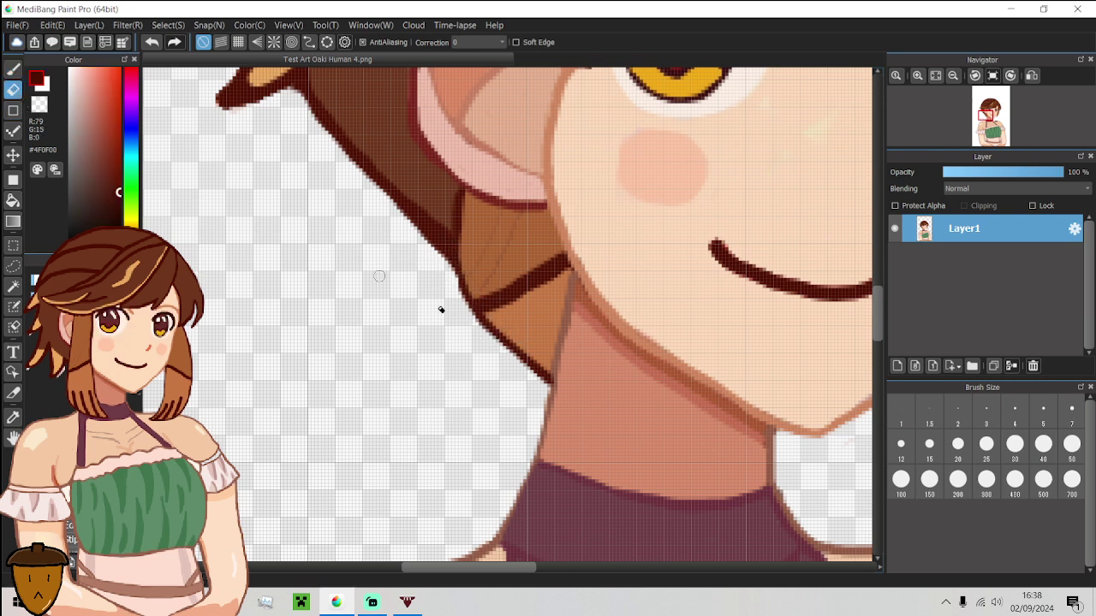
key("e")
mouse_move(449, 276)
left_mouse_down()
mouse_move(529, 346)
mouse_move(544, 381)
left_mouse_up()
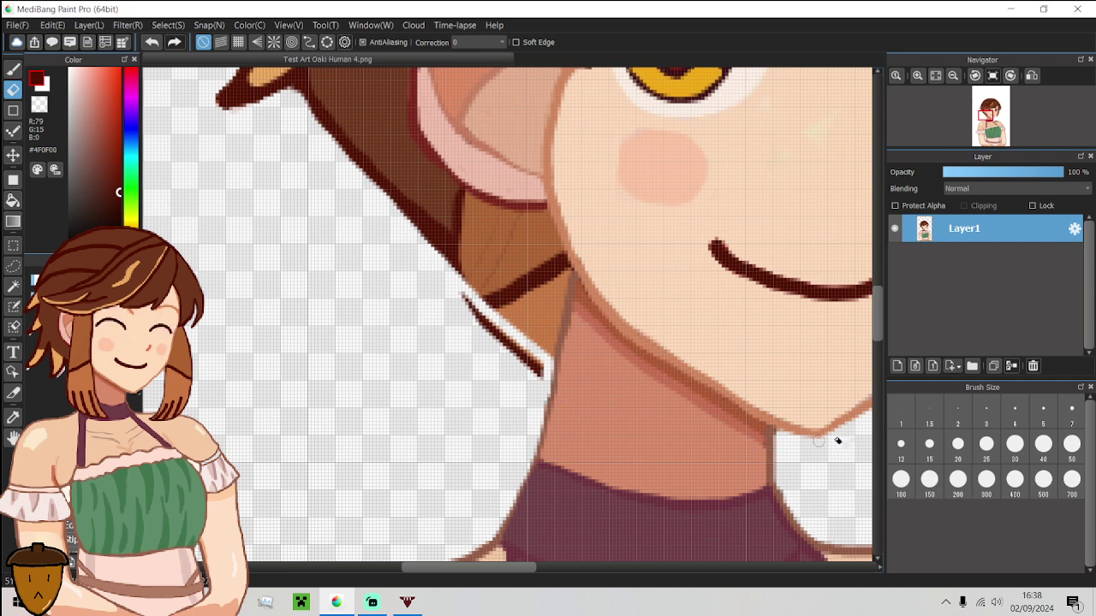
left_click(900, 443)
mouse_move(529, 372)
left_mouse_down()
mouse_move(471, 311)
mouse_move(428, 303)
mouse_move(416, 282)
left_mouse_up()
Redraw the outer edge of the hair below the ear as a straight dark brown (#4F0F00) line down to the neck.
left_click(13, 68)
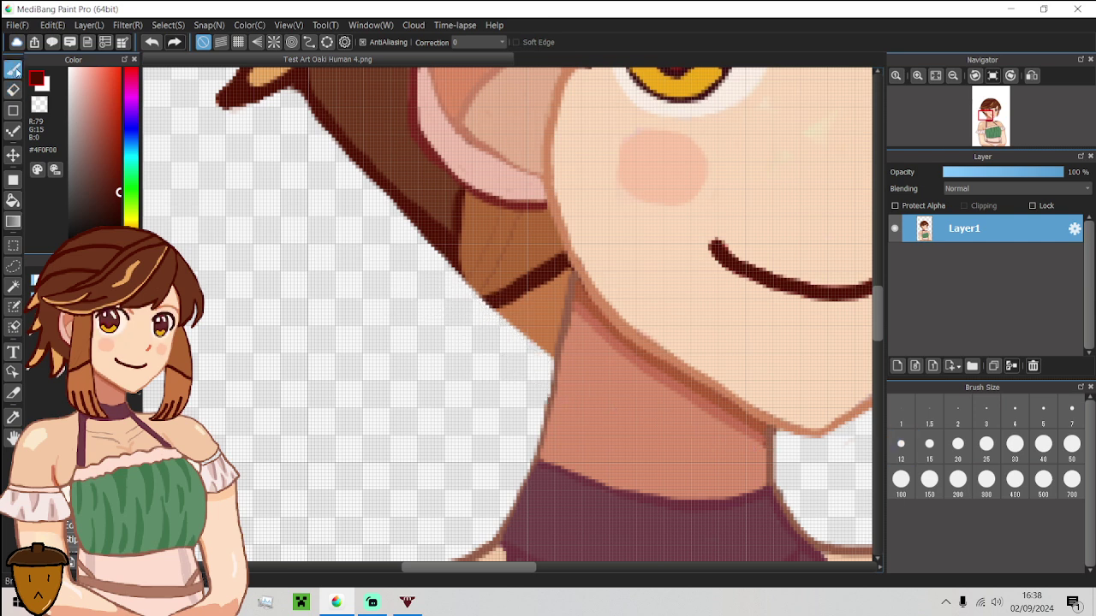
left_click_drag(438, 244, 541, 347)
scroll(552, 352, "down", 5)
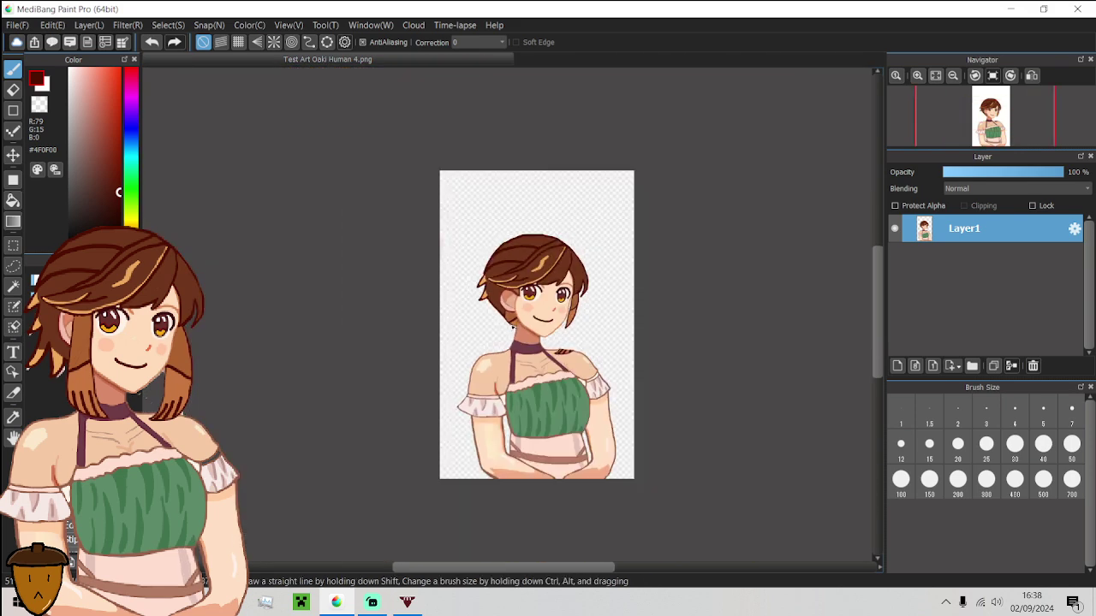
scroll(509, 316, "up", 6)
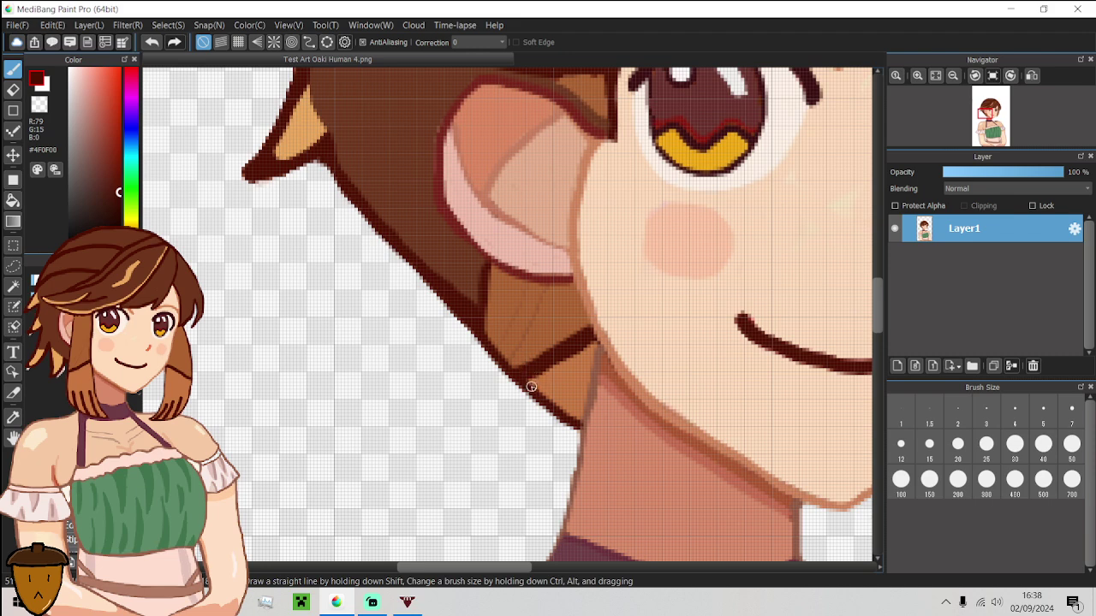
scroll(538, 398, "down", 4)
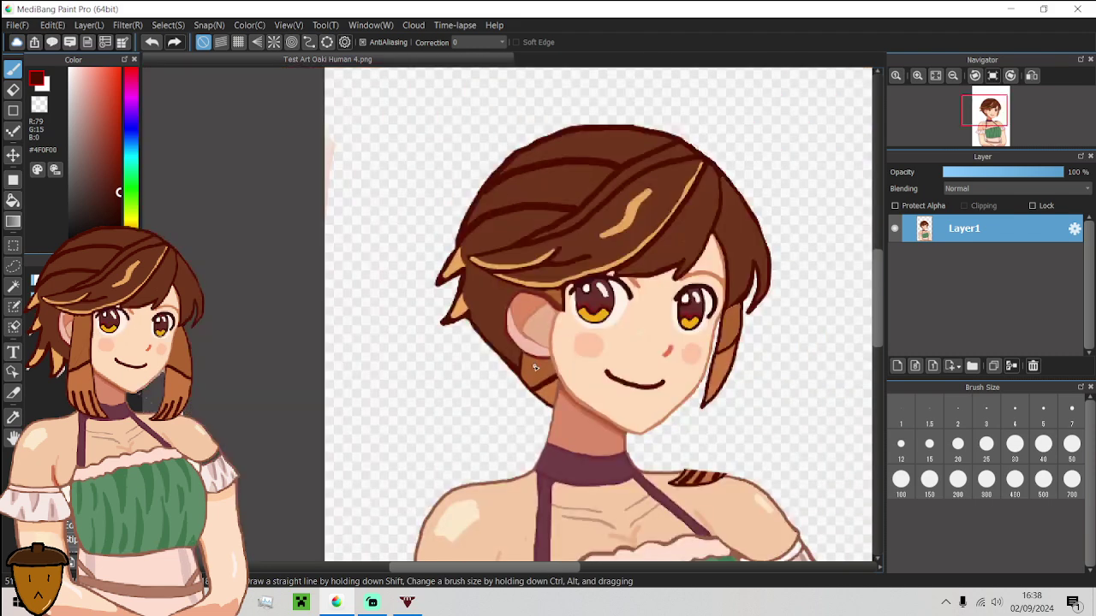
Outline a narrow pointed hair lock hanging below the ear in dark brown (#4F0F00) and fill its tip with orange-brown (#C87741).
scroll(535, 368, "up", 2)
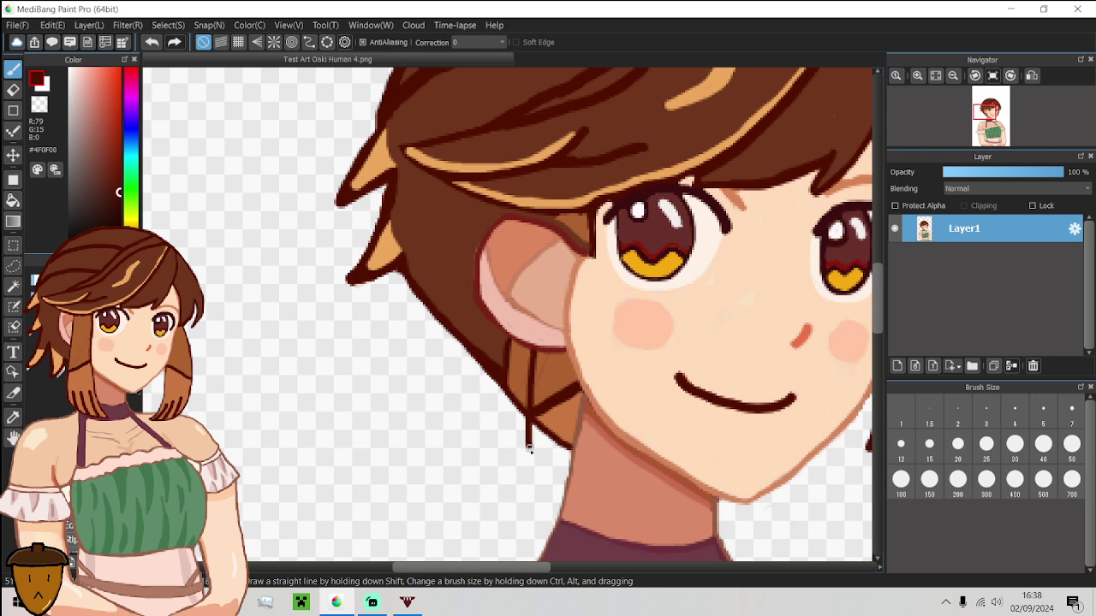
mouse_move(530, 449)
left_mouse_down()
mouse_move(533, 474)
mouse_move(556, 420)
left_mouse_up()
scroll(566, 358, "down", 4)
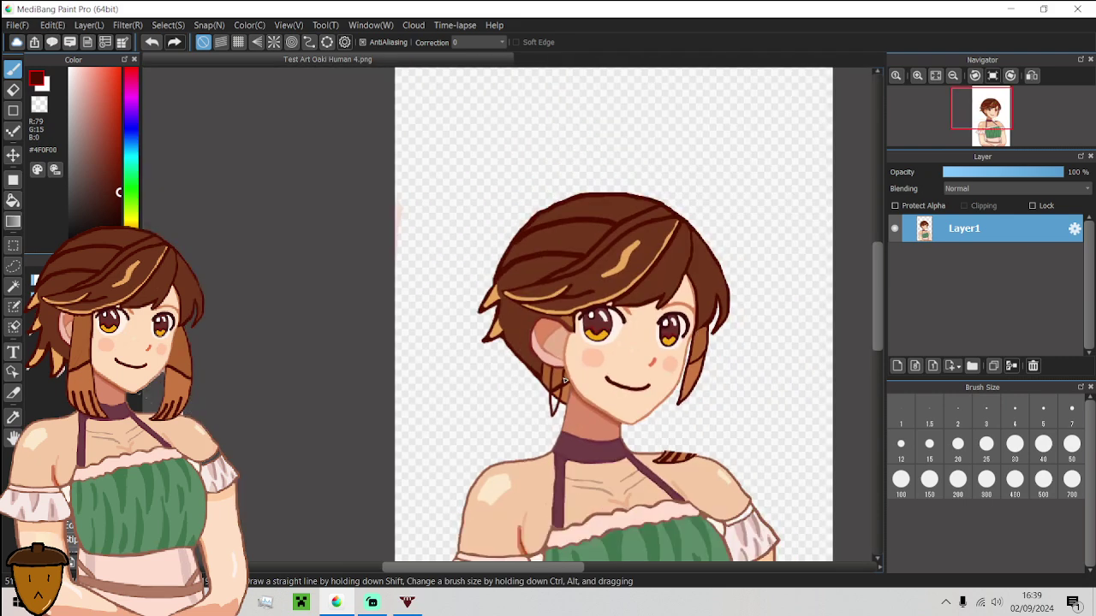
left_click(693, 380, "alt")
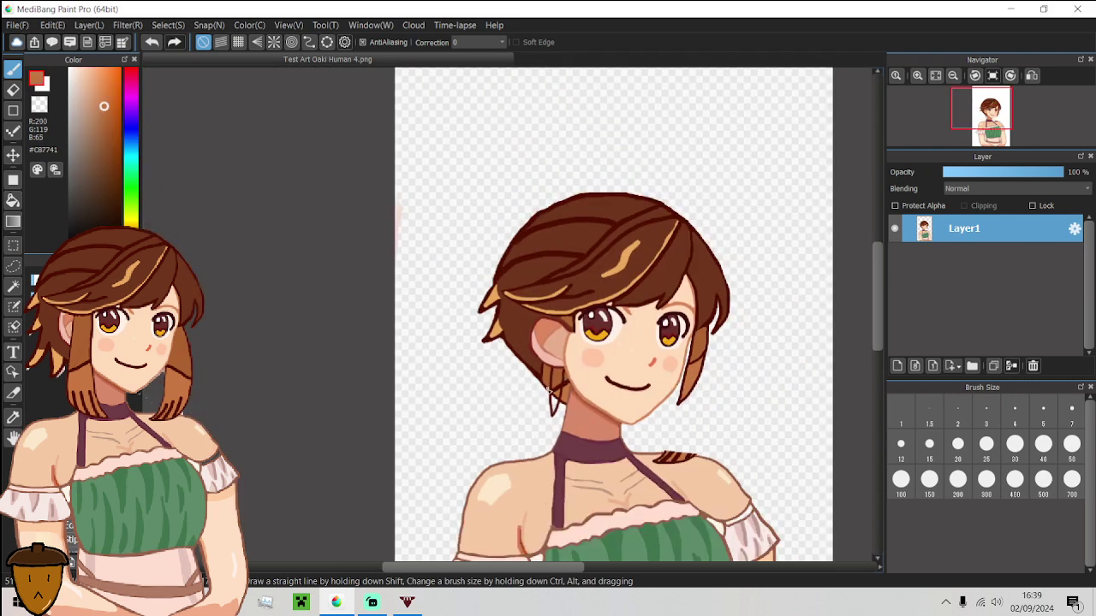
scroll(515, 417, "up", 5)
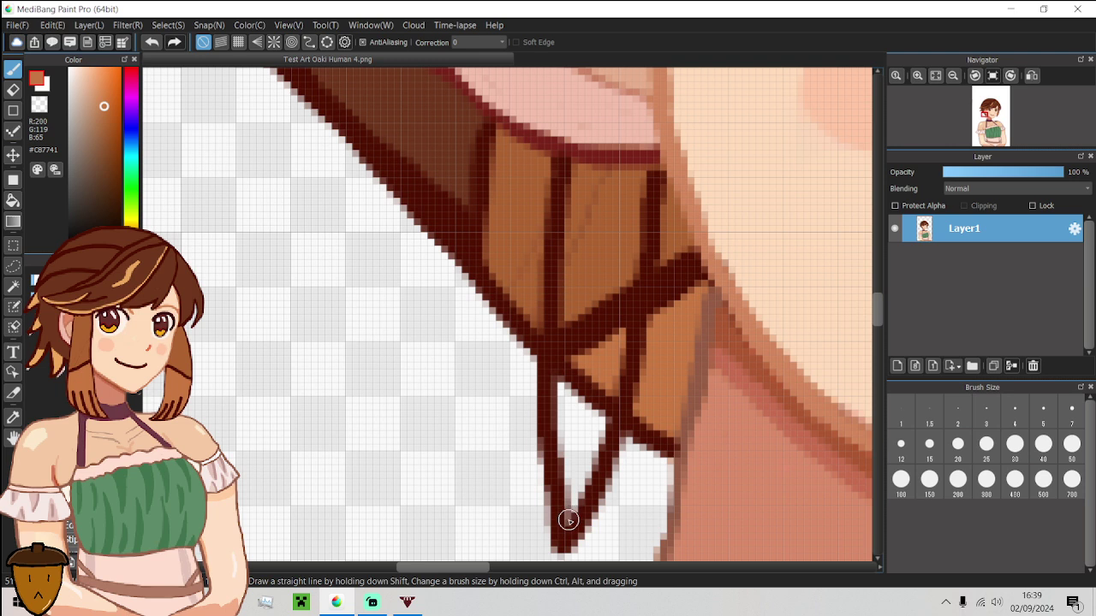
mouse_move(568, 519)
left_mouse_down()
mouse_move(566, 368)
mouse_move(620, 337)
mouse_move(574, 503)
mouse_move(598, 378)
mouse_move(580, 443)
mouse_move(587, 371)
mouse_move(574, 399)
left_mouse_up()
scroll(574, 399, "down", 5)
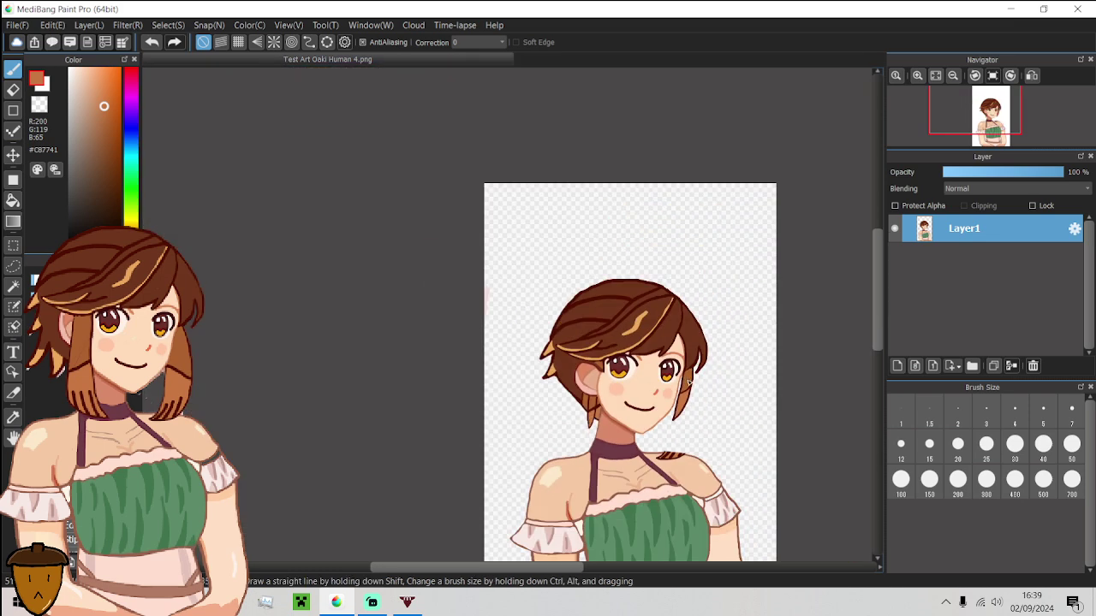
Paint the hair section between the pointed lock and the neck in reddish brown (#6E361C), covering the dividing line.
left_click(690, 383, "alt")
scroll(597, 392, "up", 5)
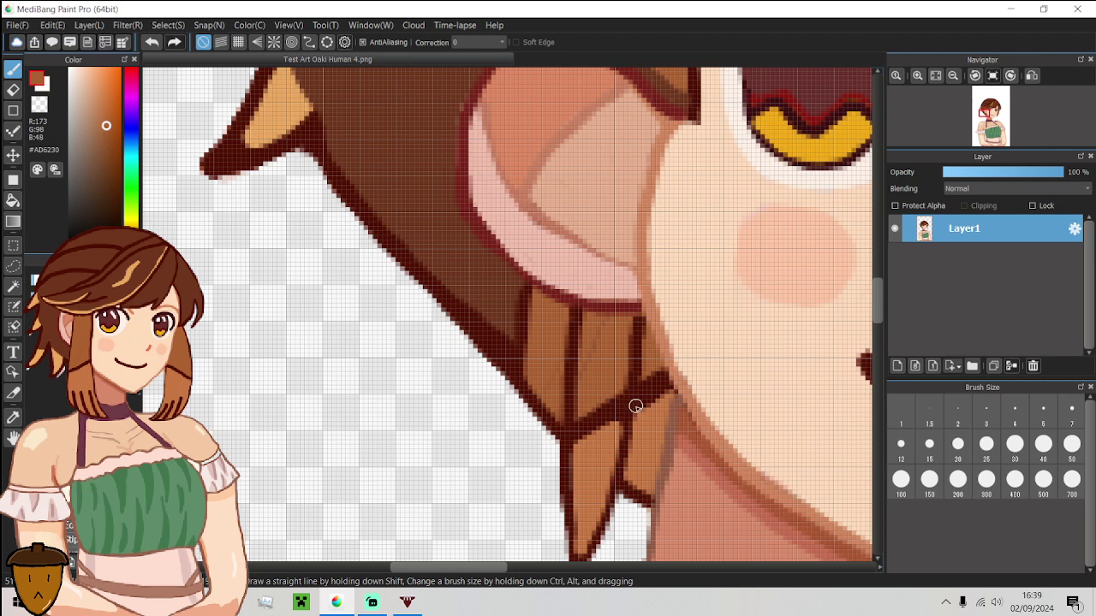
left_click(638, 407, "alt")
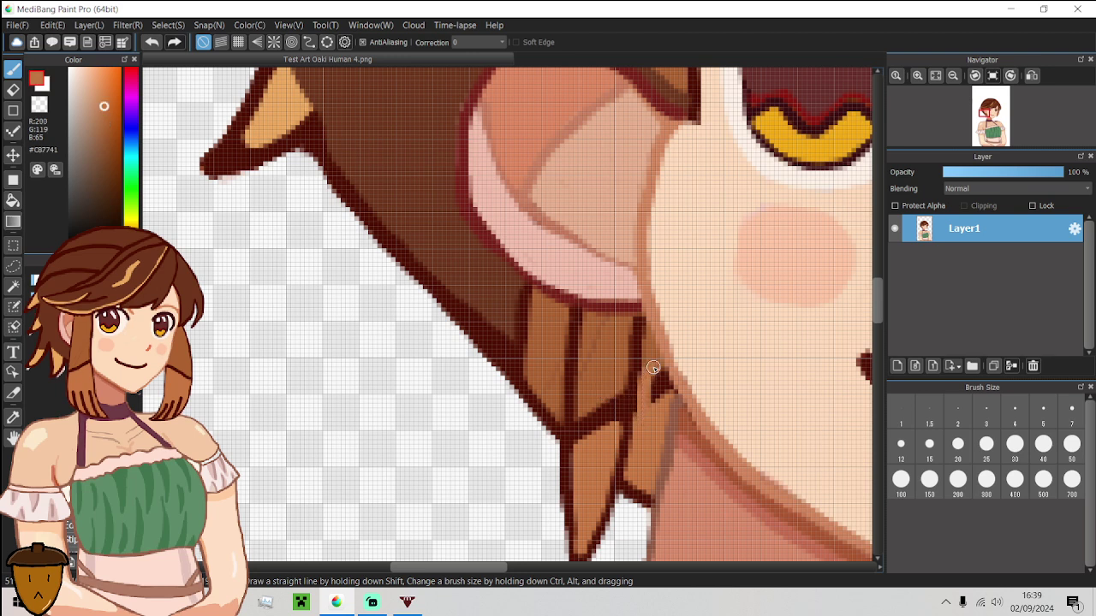
mouse_move(661, 373)
left_mouse_down()
mouse_move(655, 392)
mouse_move(647, 333)
mouse_move(663, 411)
mouse_move(650, 489)
mouse_move(630, 482)
mouse_move(646, 367)
mouse_move(637, 472)
mouse_move(648, 386)
mouse_move(642, 472)
mouse_move(653, 436)
mouse_move(653, 373)
left_mouse_up()
left_click(471, 300, "alt")
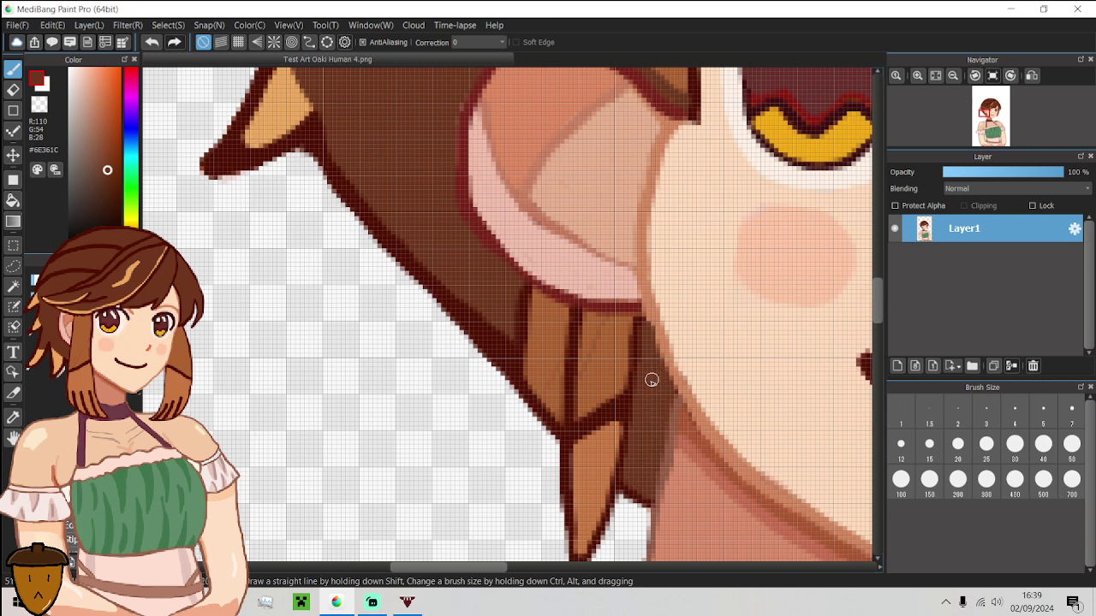
Touch up the hair's outer edge in #4F0F00 and paint the orange-brown section behind the pointed lock in reddish brown (#6E361C).
left_click(510, 356, "alt")
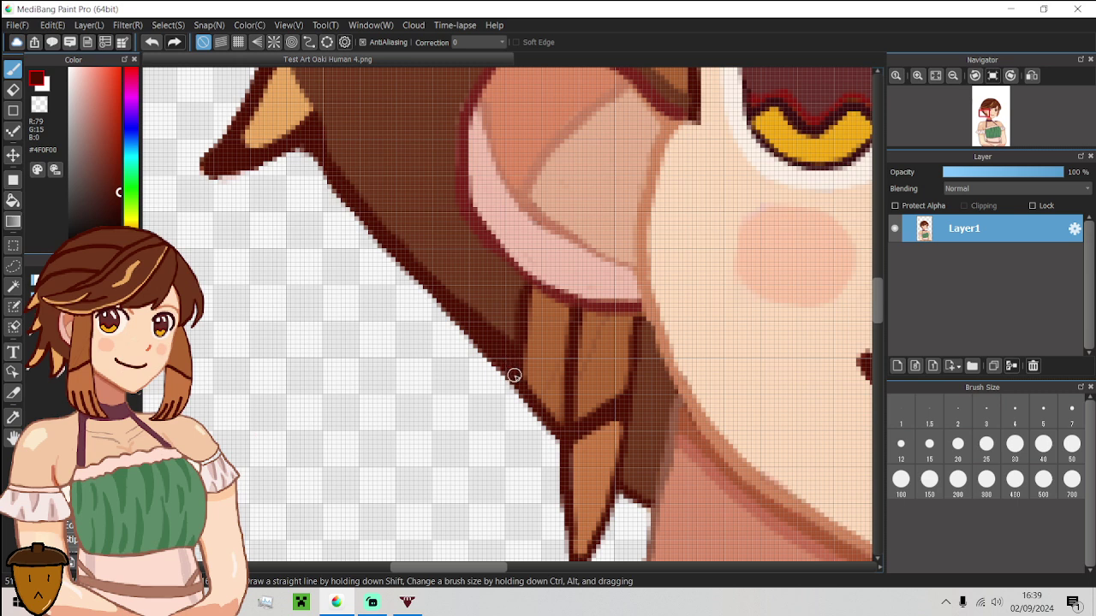
mouse_move(514, 375)
left_mouse_down()
mouse_move(558, 420)
mouse_move(508, 335)
mouse_move(461, 285)
mouse_move(560, 409)
mouse_move(563, 310)
mouse_move(521, 285)
left_mouse_up()
left_click(461, 285, "alt")
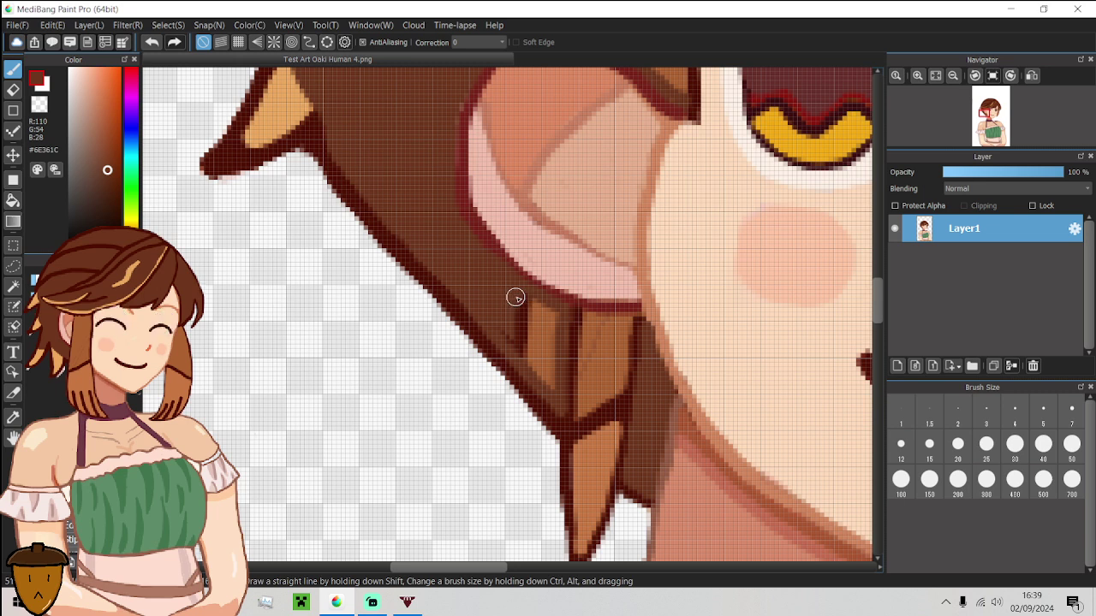
mouse_move(551, 313)
left_mouse_down()
mouse_move(553, 384)
mouse_move(497, 325)
mouse_move(543, 362)
mouse_move(508, 306)
mouse_move(548, 337)
mouse_move(541, 316)
mouse_move(523, 321)
left_mouse_up()
Repaint the upper section of the pointed lock below the ear in darker orange-brown (#AD6230).
left_click(595, 366, "alt")
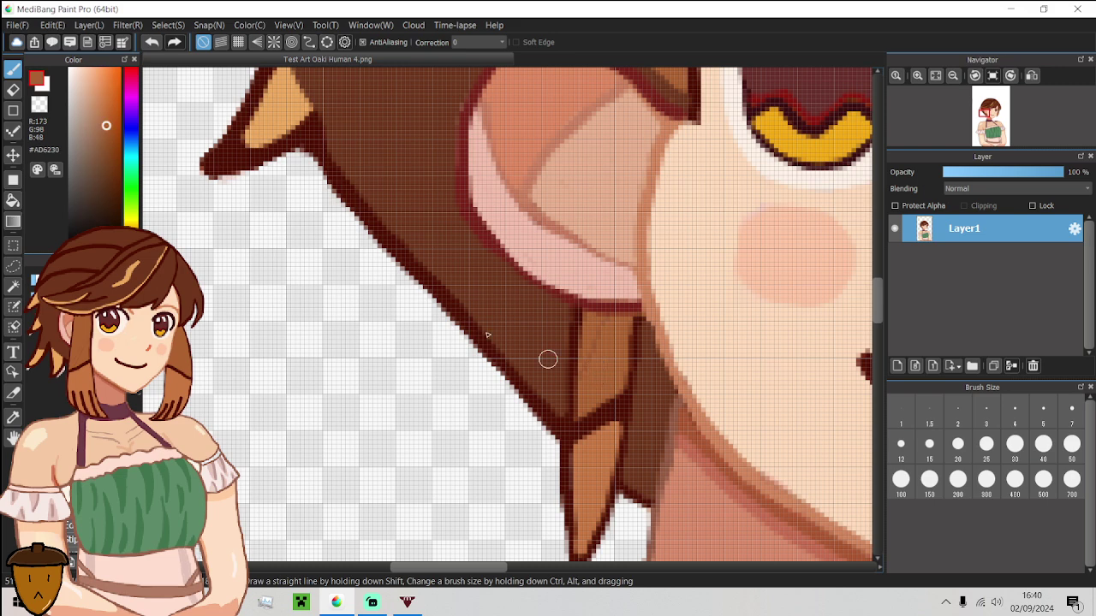
left_click_drag(589, 380, 603, 326)
scroll(599, 338, "down", 5)
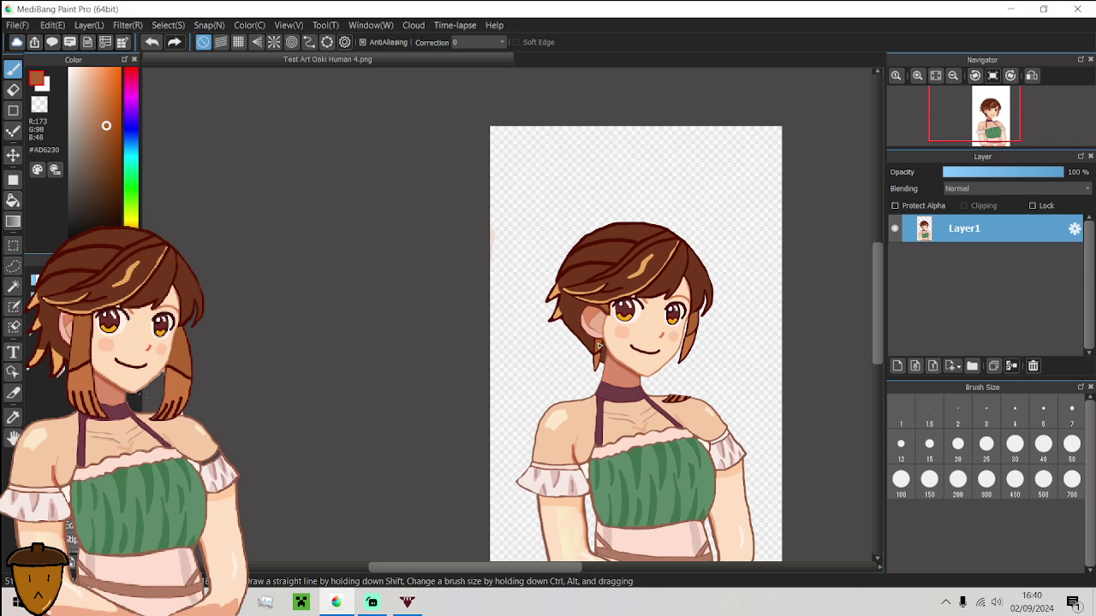
Outline a longer curved lock sweeping outward from below the ear around the pointed one in #4F0F00 with a size 3 brush.
scroll(598, 346, "up", 5)
left_click(580, 354, "alt")
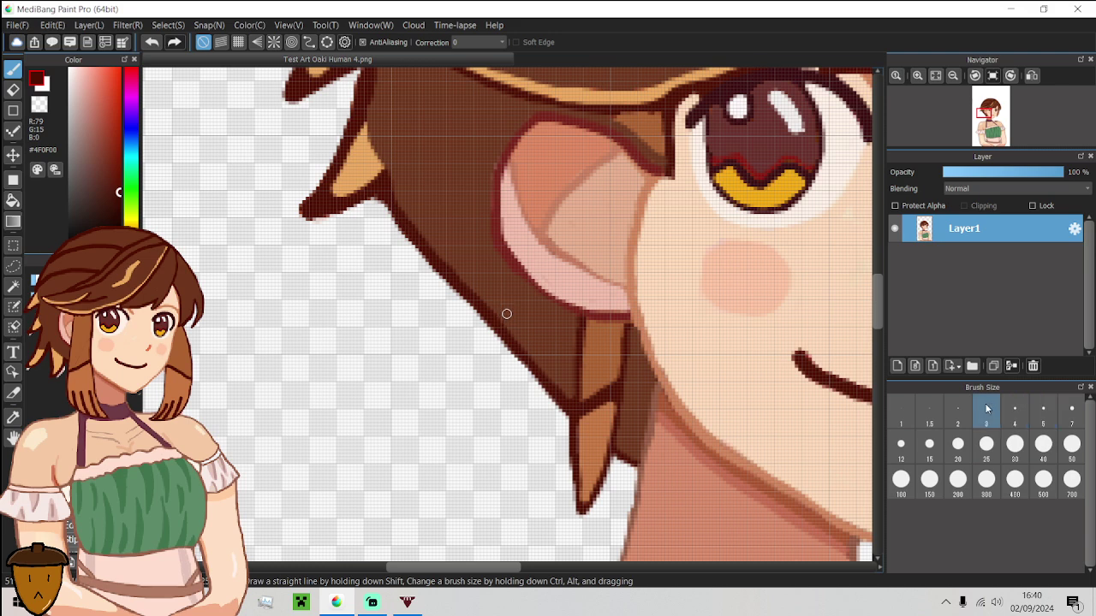
left_click_drag(566, 314, 537, 484)
key("ctrl+z")
scroll(523, 335, "down", 3)
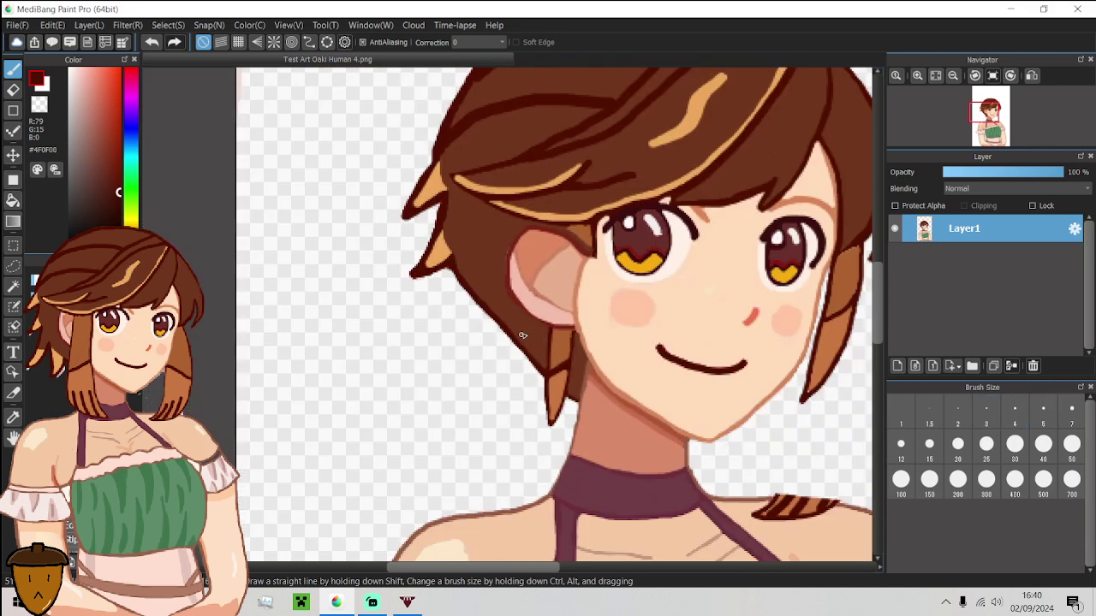
scroll(562, 231, "up", 4)
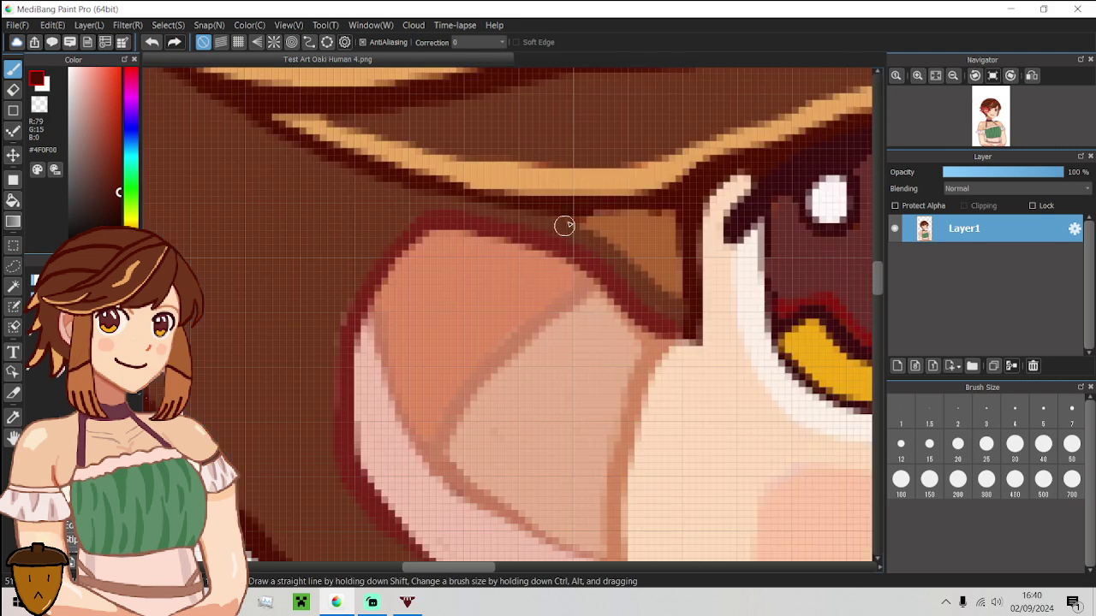
scroll(561, 230, "down", 4)
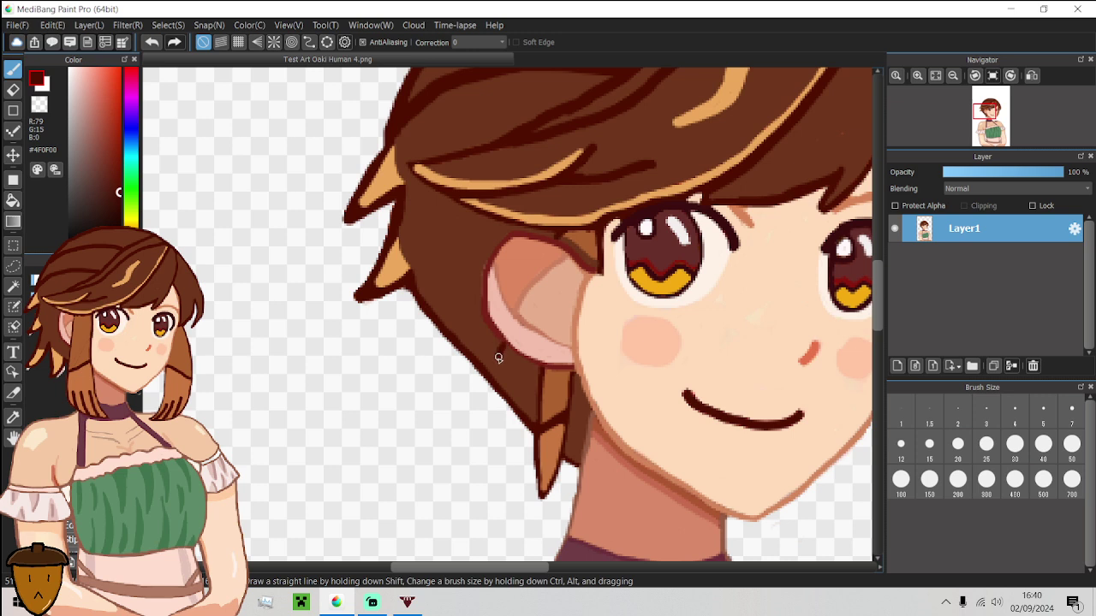
left_click_drag(497, 382, 505, 490)
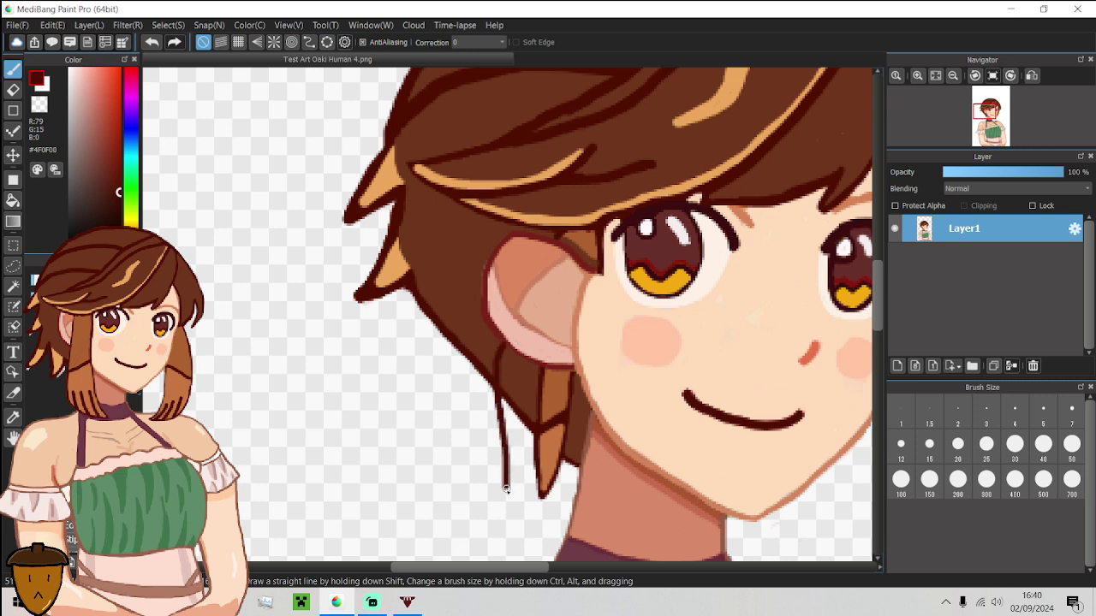
left_click_drag(492, 536, 524, 526)
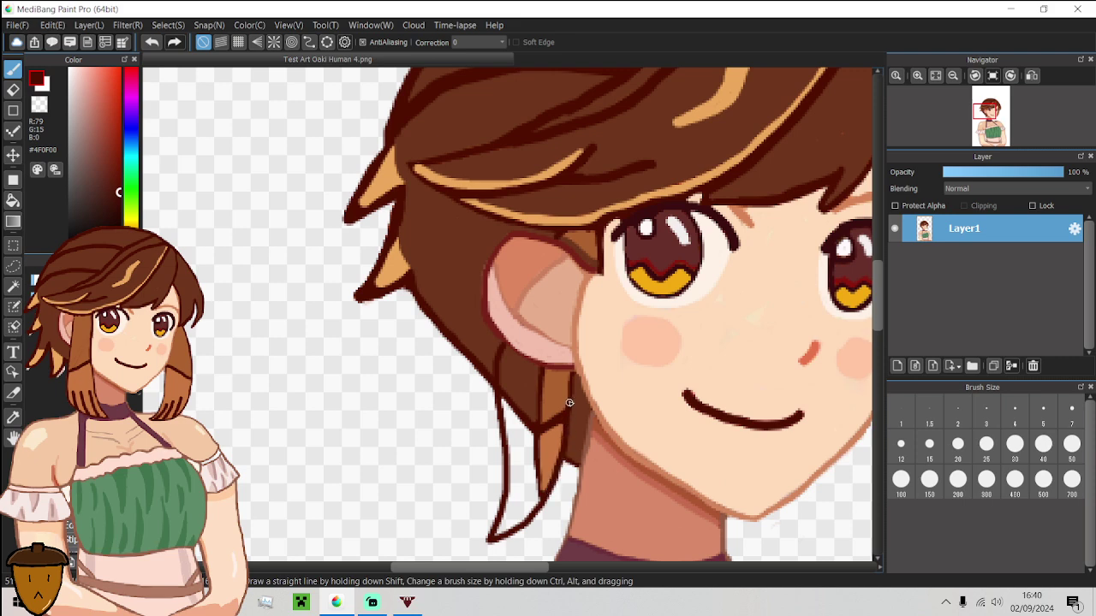
Fill the upper section of the widened lock below the ear with #AD6230, using a size 12 brush for the interior.
scroll(553, 402, "up", 2)
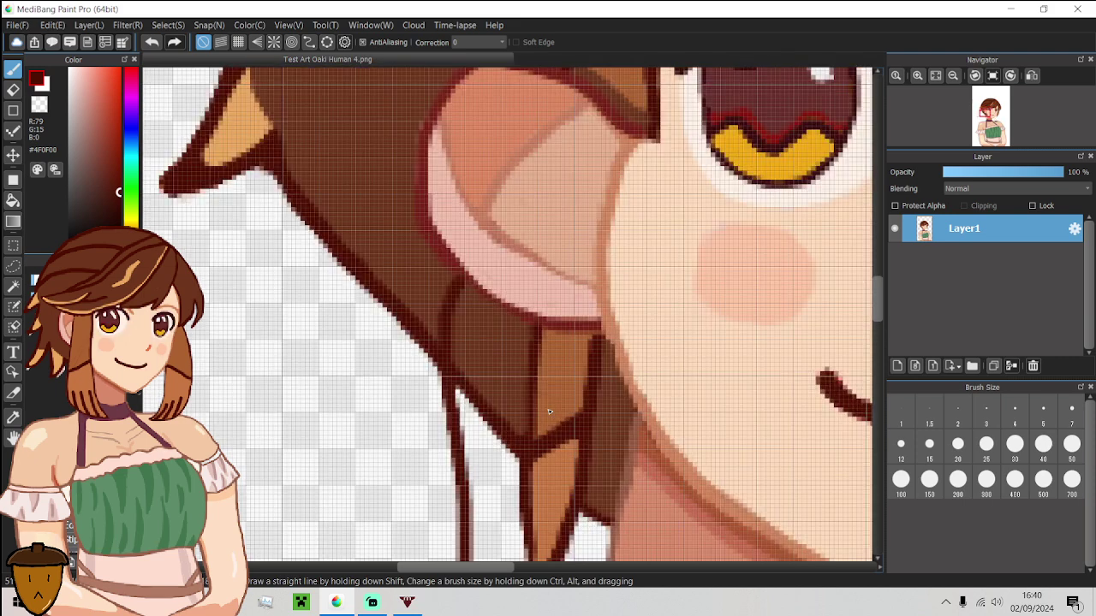
left_click(547, 411, "alt")
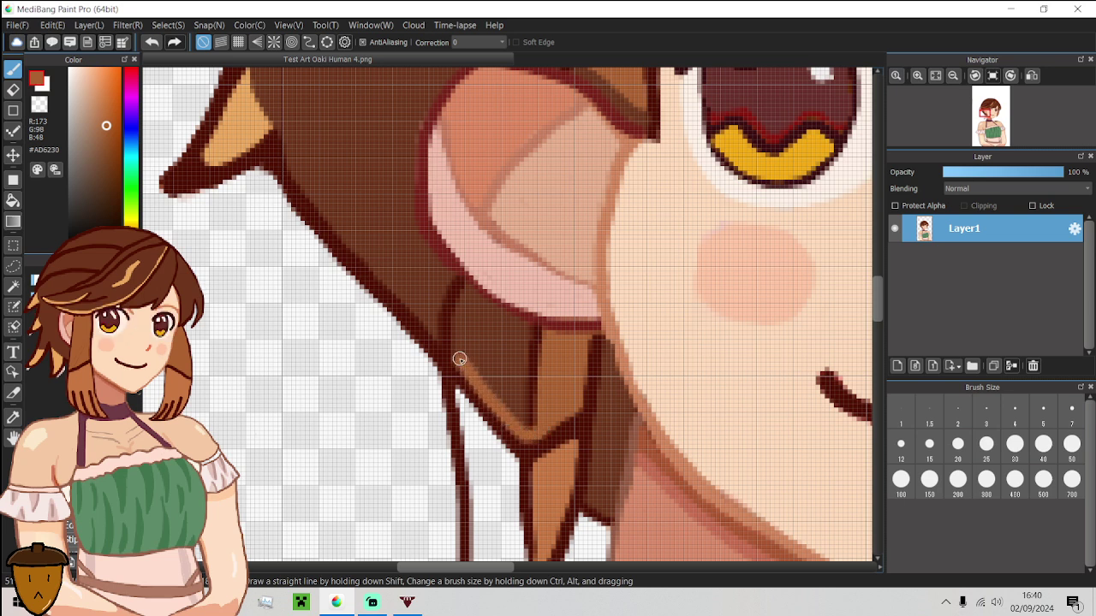
mouse_move(458, 357)
left_mouse_down()
mouse_move(465, 289)
mouse_move(546, 333)
left_mouse_up()
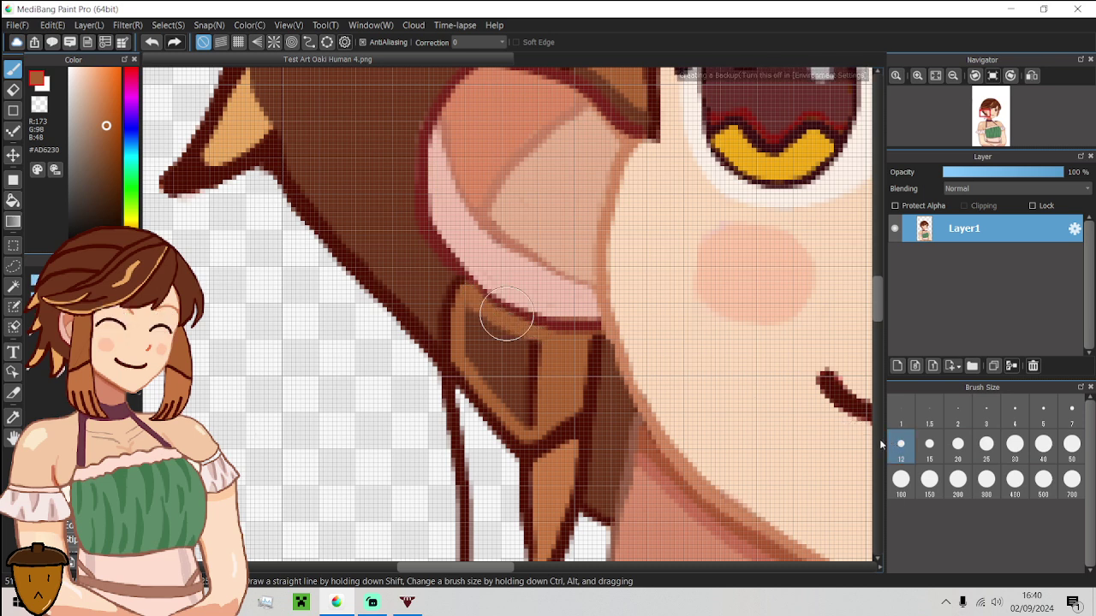
mouse_move(540, 388)
left_mouse_down()
mouse_move(531, 396)
mouse_move(526, 362)
mouse_move(472, 323)
mouse_move(509, 380)
left_mouse_up()
Restore the ear's lower outline above the lock in dark red (#7A2218) with a size 3 brush.
left_click(986, 410)
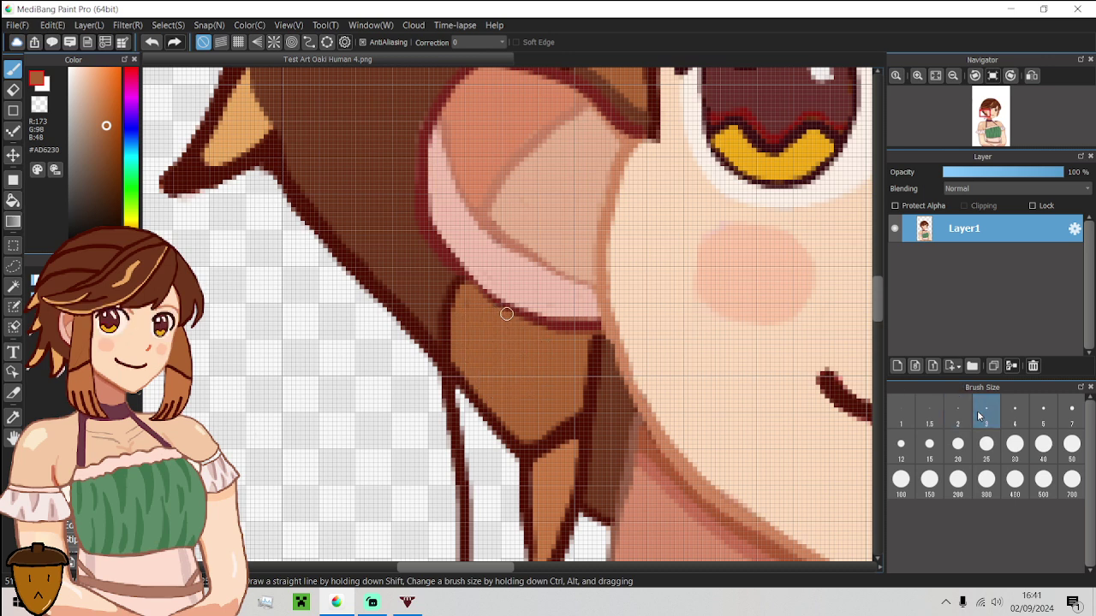
left_click(590, 322, "alt")
mouse_move(594, 325)
left_mouse_down()
mouse_move(538, 317)
mouse_move(465, 282)
left_mouse_up()
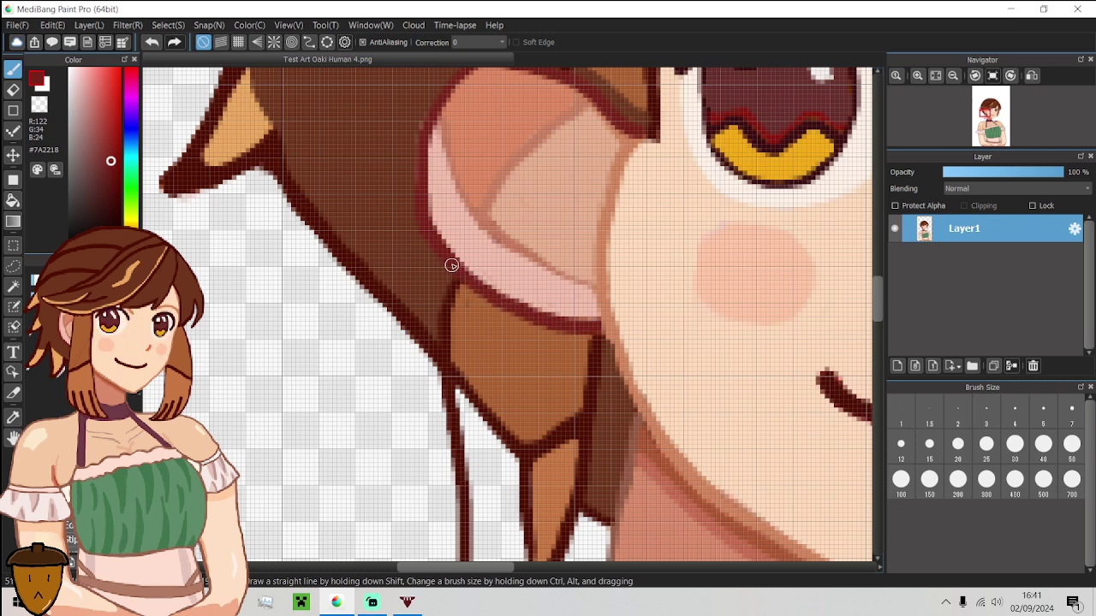
scroll(483, 338, "down", 5)
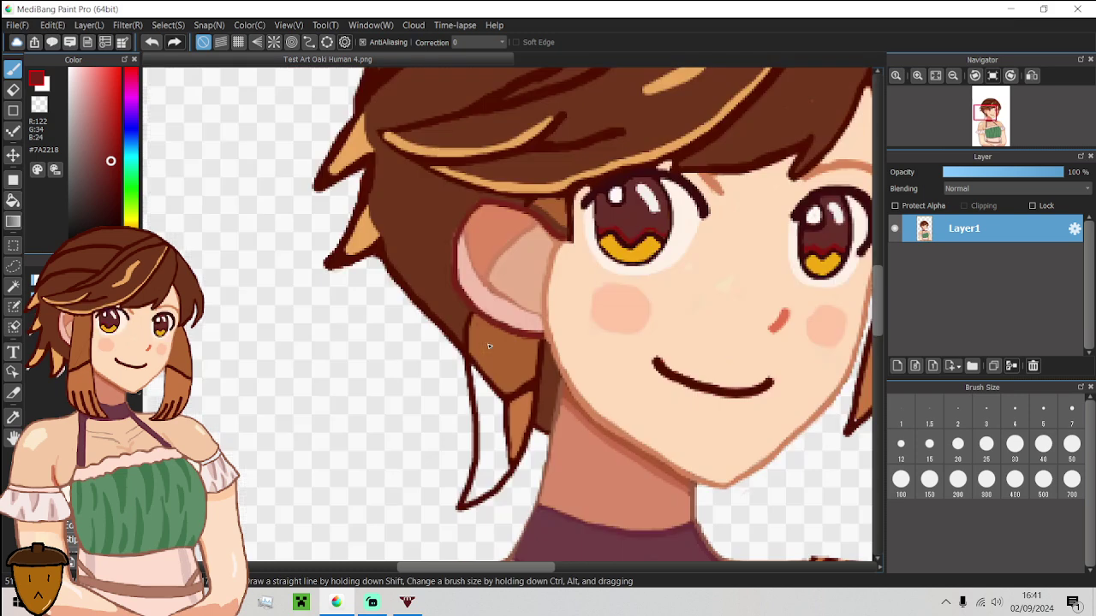
Fill the lower section of the curved lock below the ear with #C87843, covering the inner outline with a size 5 brush.
scroll(488, 402, "up", 5)
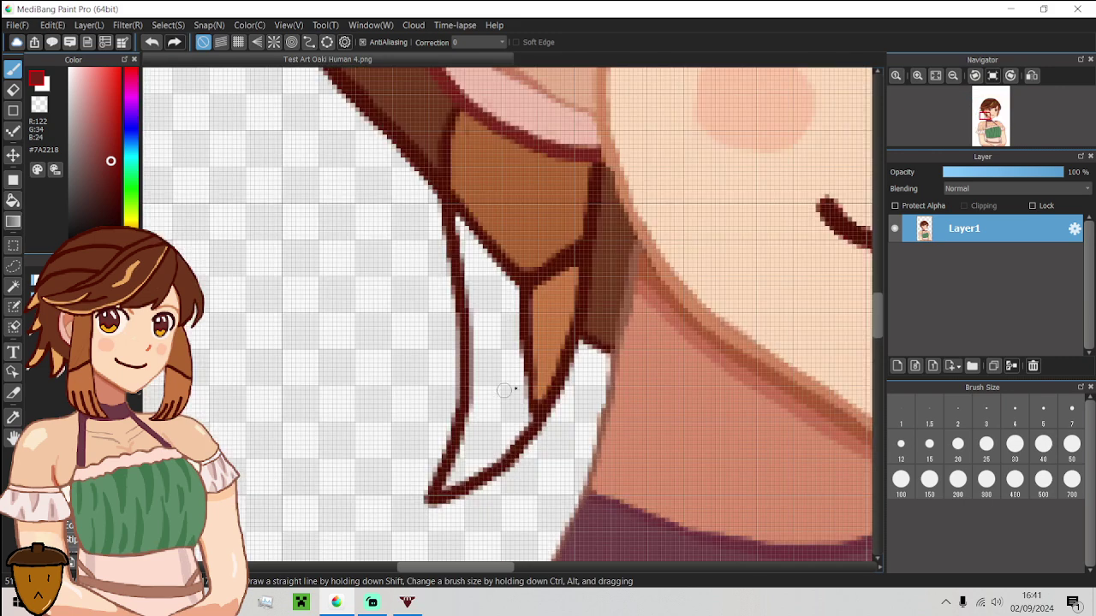
left_click(544, 353, "alt")
mouse_move(536, 392)
left_mouse_down()
mouse_move(501, 450)
mouse_move(442, 487)
mouse_move(477, 470)
mouse_move(448, 481)
mouse_move(475, 397)
mouse_move(465, 274)
left_mouse_up()
key("ctrl+z")
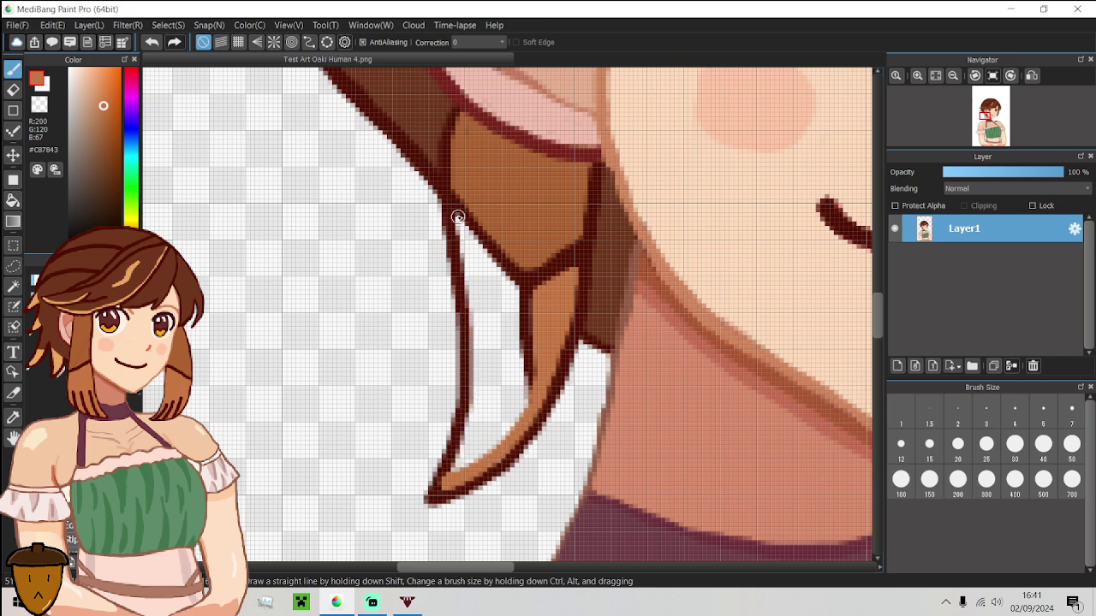
left_click_drag(458, 221, 528, 294)
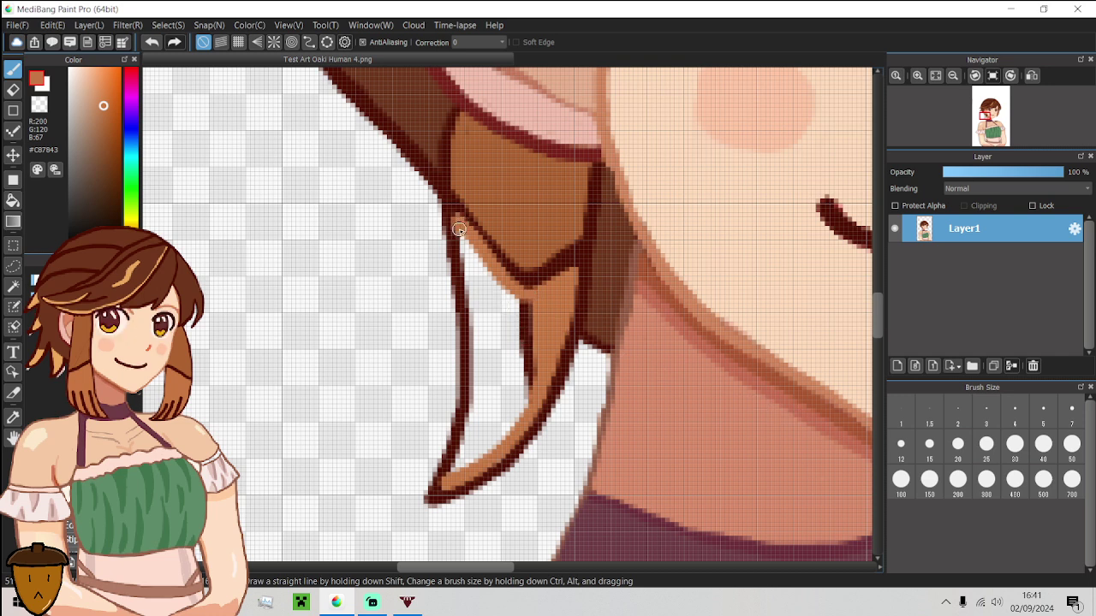
left_click_drag(469, 262, 477, 331)
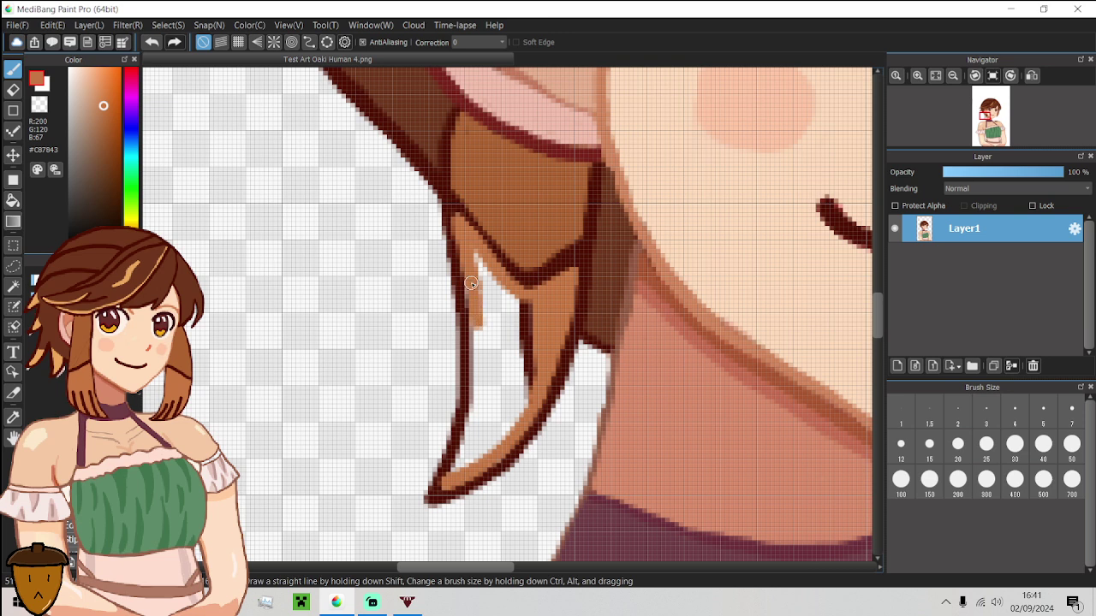
mouse_move(470, 283)
left_mouse_down()
mouse_move(471, 405)
mouse_move(448, 481)
left_mouse_up()
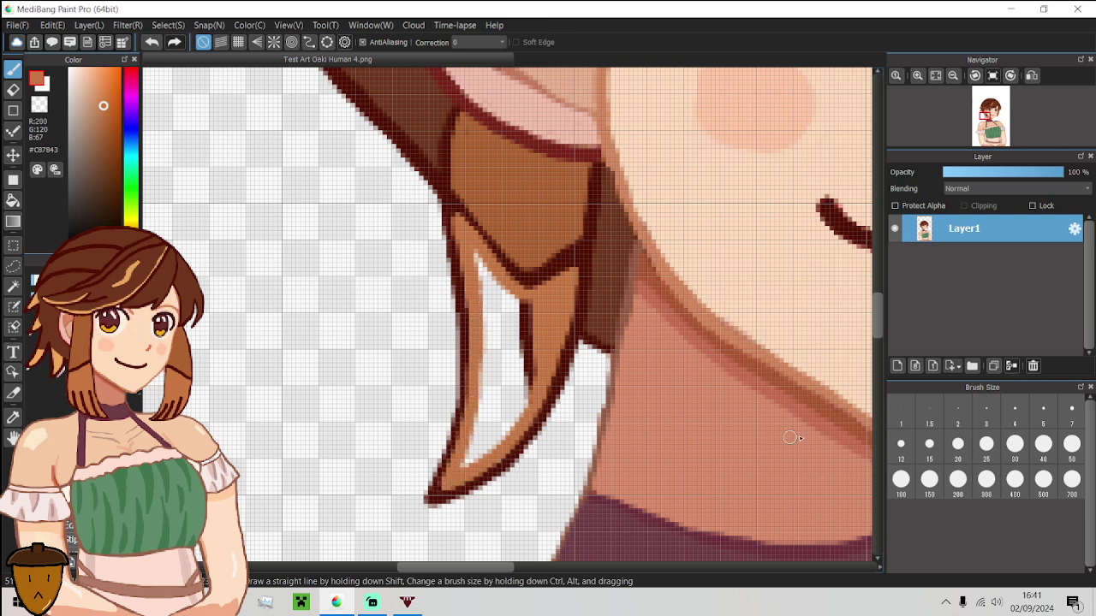
left_click(1038, 414)
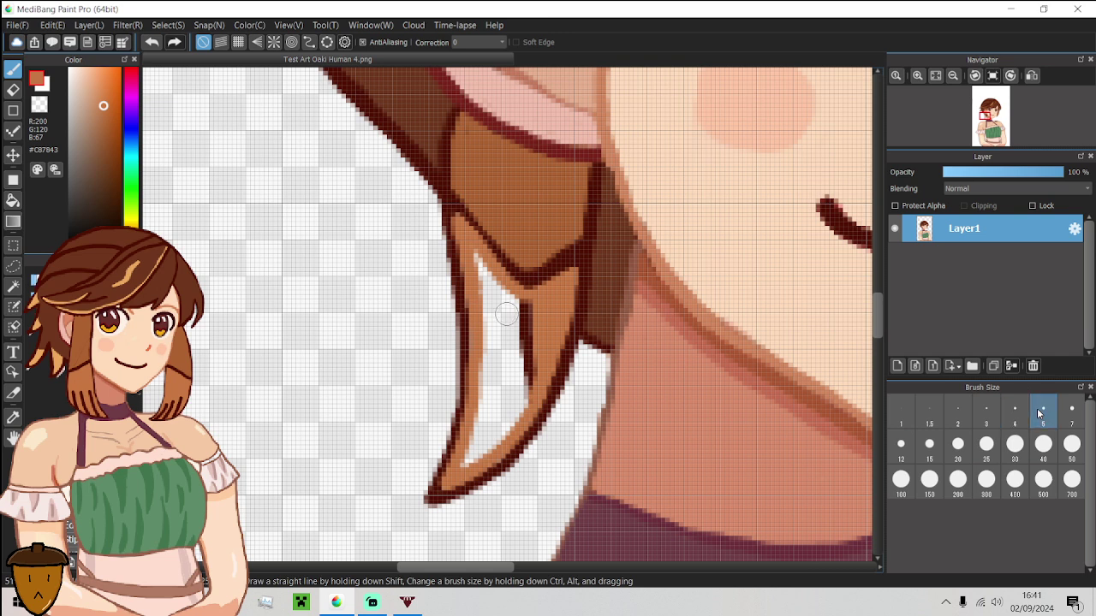
mouse_move(461, 483)
left_mouse_down()
mouse_move(529, 390)
mouse_move(524, 308)
mouse_move(490, 288)
mouse_move(466, 242)
mouse_move(486, 290)
mouse_move(489, 347)
mouse_move(473, 445)
mouse_move(503, 417)
mouse_move(517, 378)
mouse_move(520, 339)
mouse_move(501, 302)
mouse_move(491, 424)
mouse_move(505, 373)
left_mouse_up()
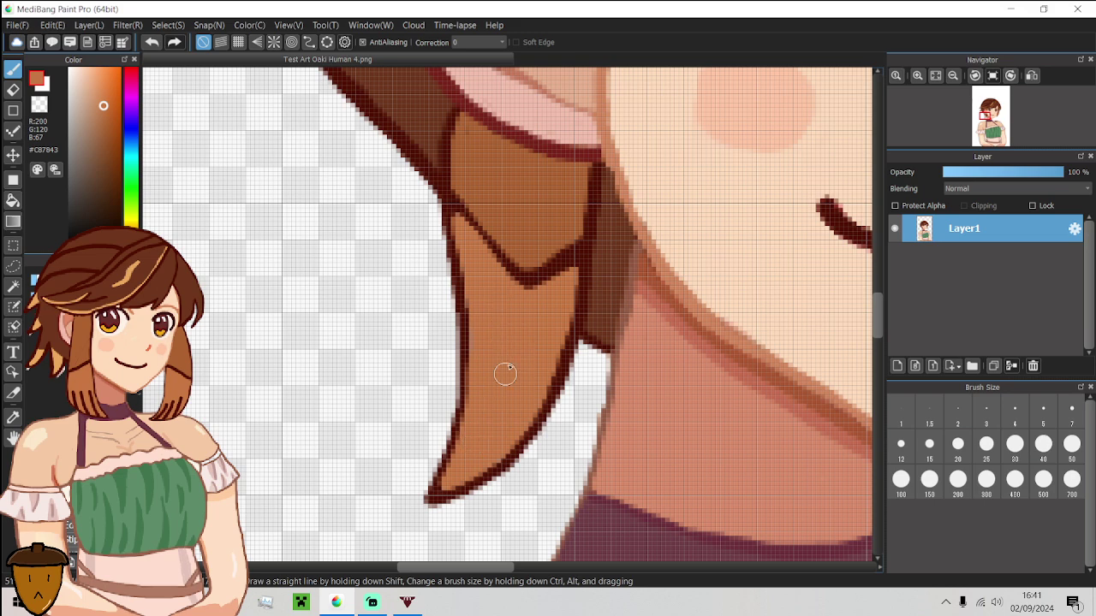
Draw three thin strand lines up from the tip of the lock below the ear in #4F0F00 with a size 1.5 brush.
scroll(505, 373, "down", 5)
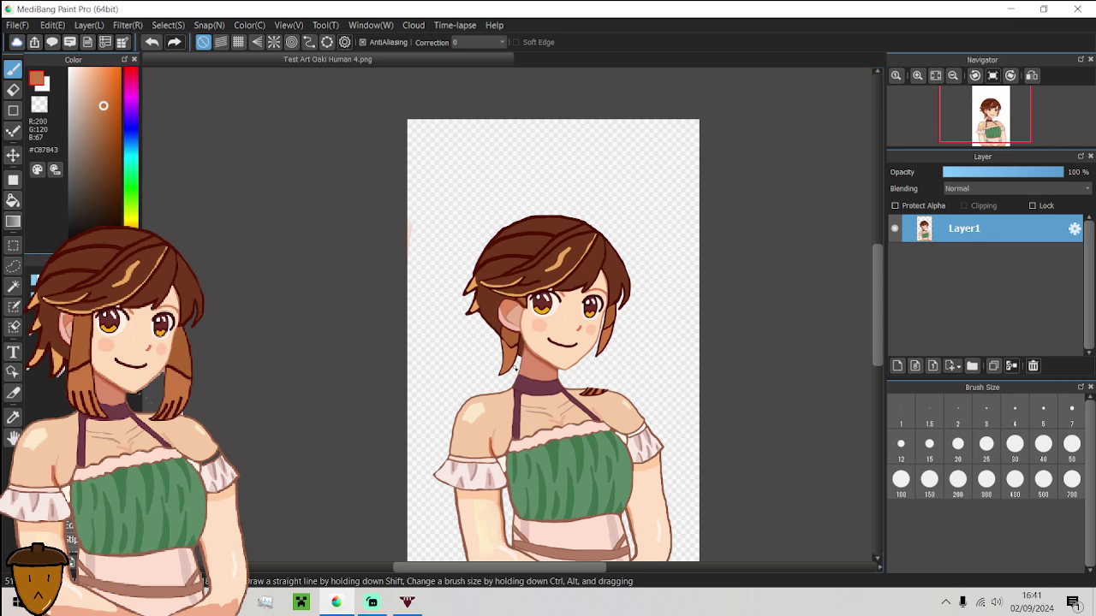
scroll(515, 369, "up", 5)
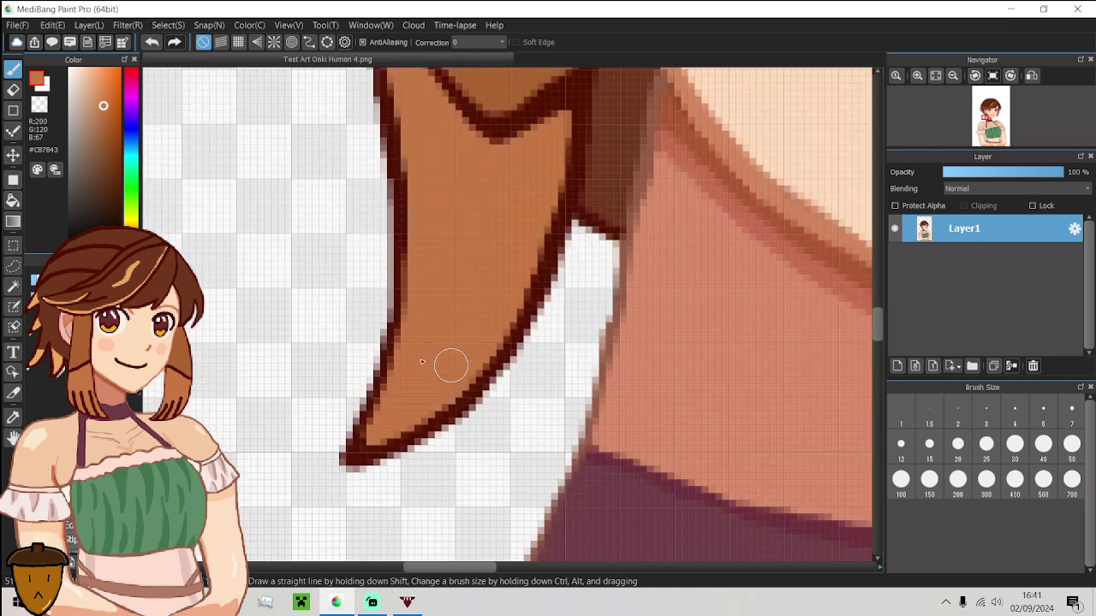
left_click(354, 445, "alt")
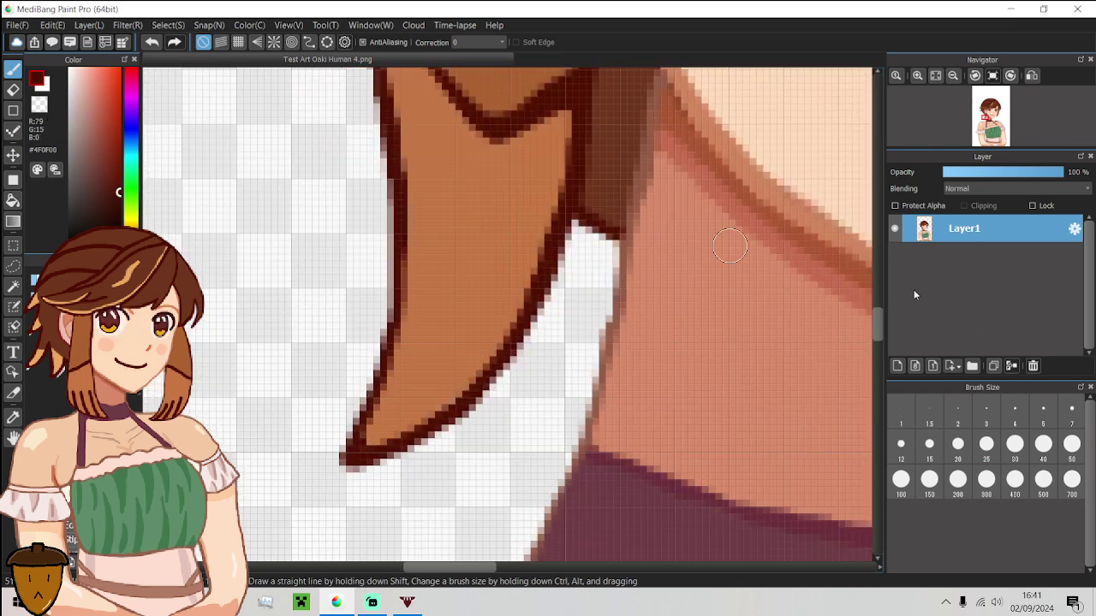
left_click(929, 443)
left_click(901, 444)
left_click(929, 415)
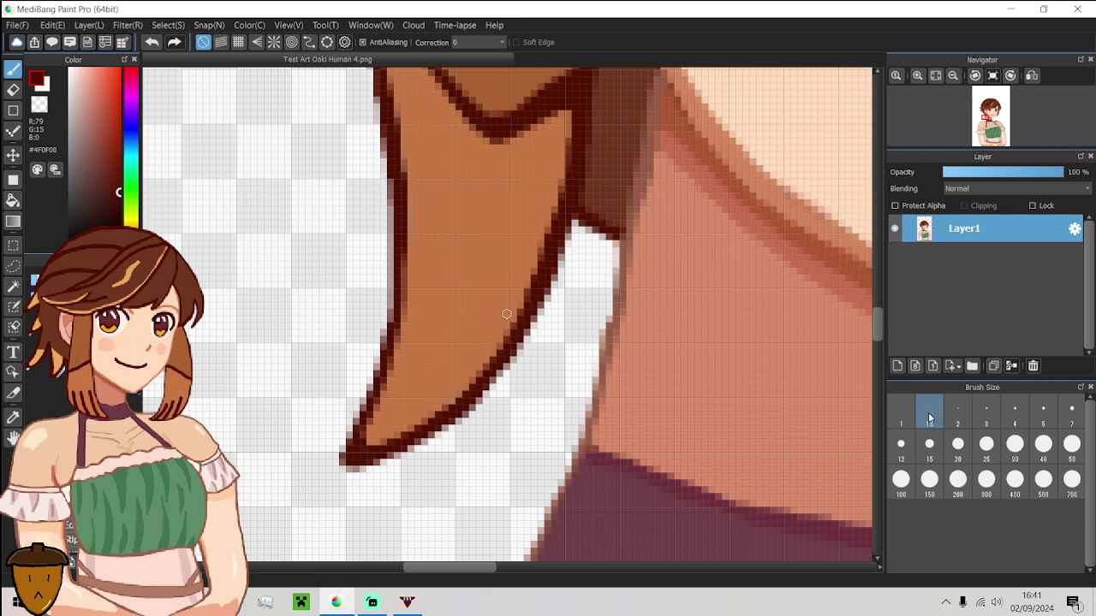
mouse_move(351, 448)
left_mouse_down()
mouse_move(382, 428)
mouse_move(422, 338)
mouse_move(429, 275)
left_mouse_up()
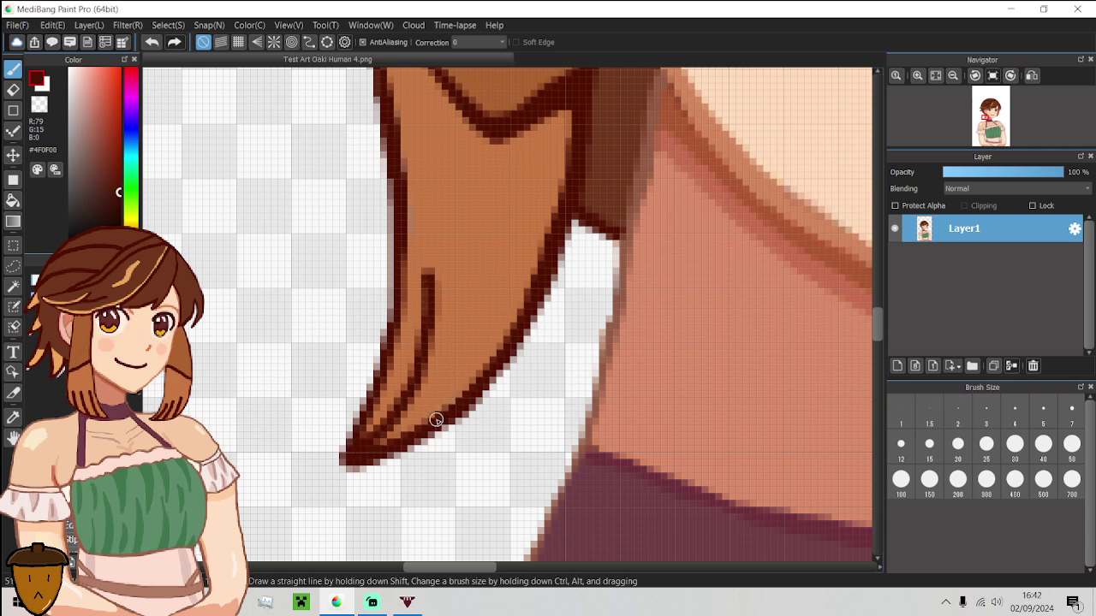
mouse_move(436, 420)
left_mouse_down()
mouse_move(452, 389)
mouse_move(464, 284)
left_mouse_up()
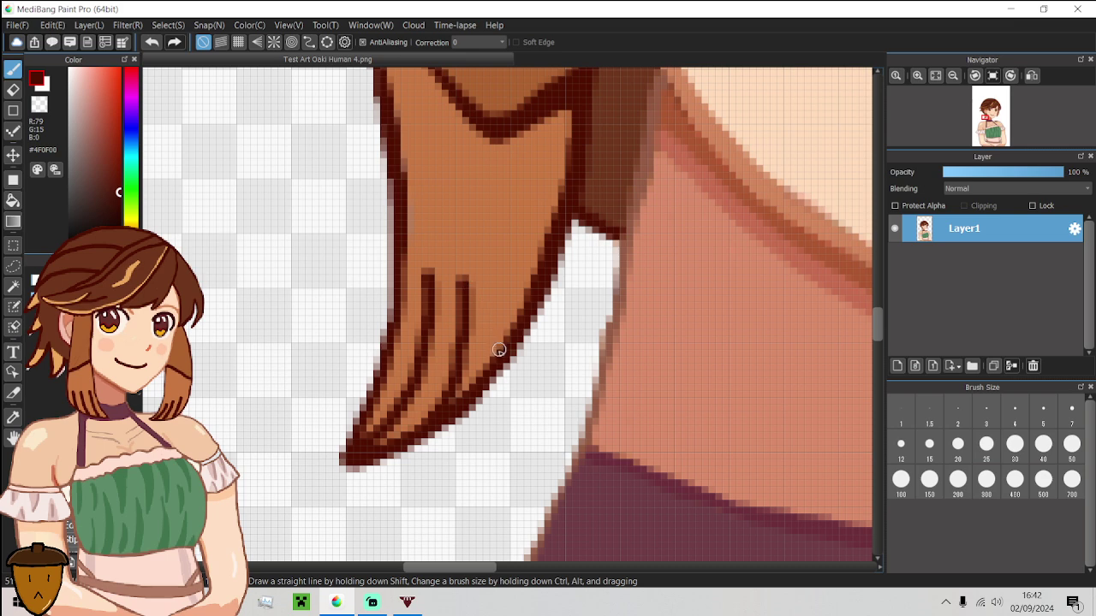
left_click_drag(498, 351, 497, 244)
scroll(488, 321, "down", 4)
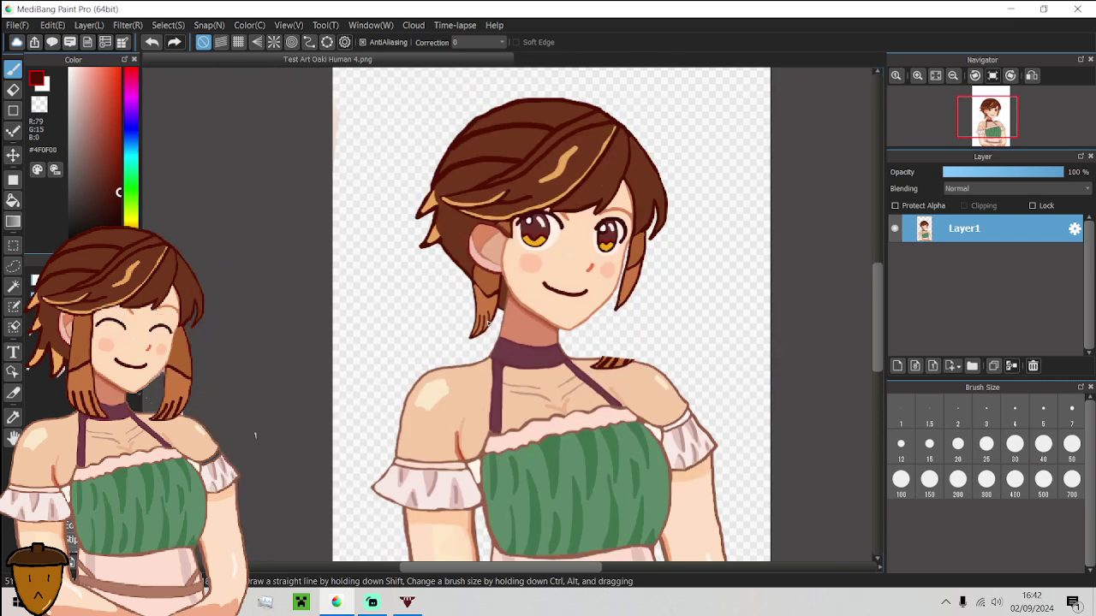
Add thin #4F0F00 strand lines to the lower section of the lock on the far side of the face, lengthening two of them.
scroll(613, 277, "up", 5)
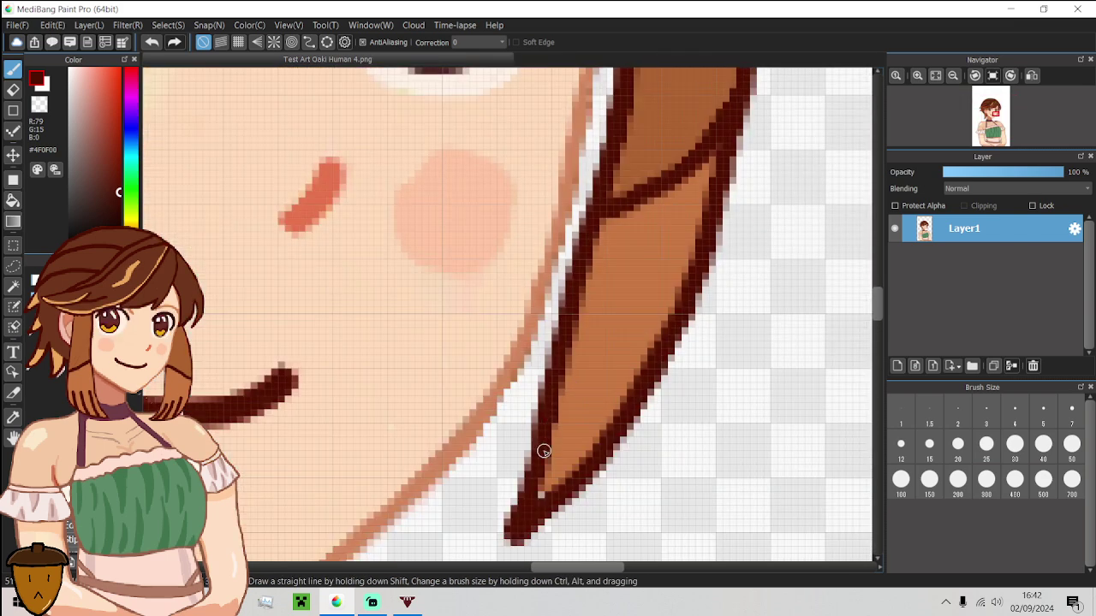
left_click_drag(539, 449, 590, 349)
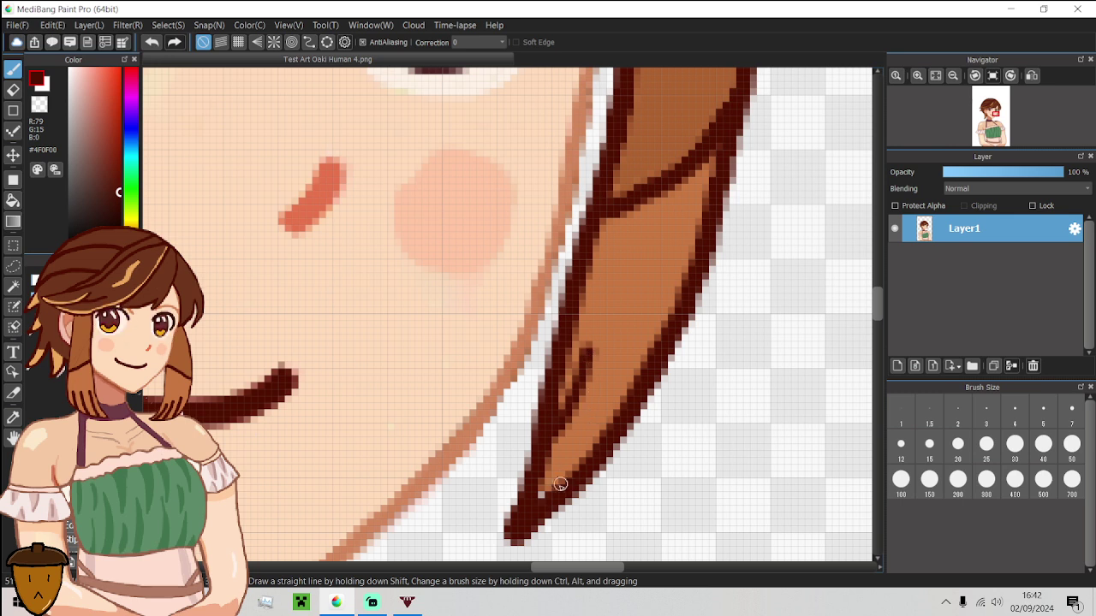
left_click_drag(540, 496, 605, 381)
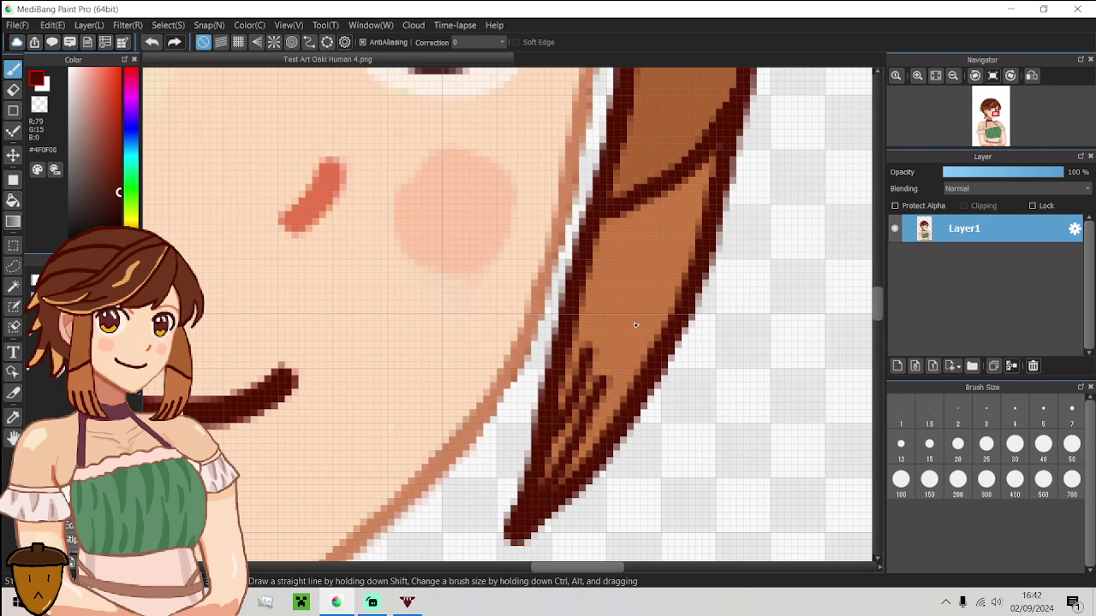
left_click_drag(628, 398, 651, 306)
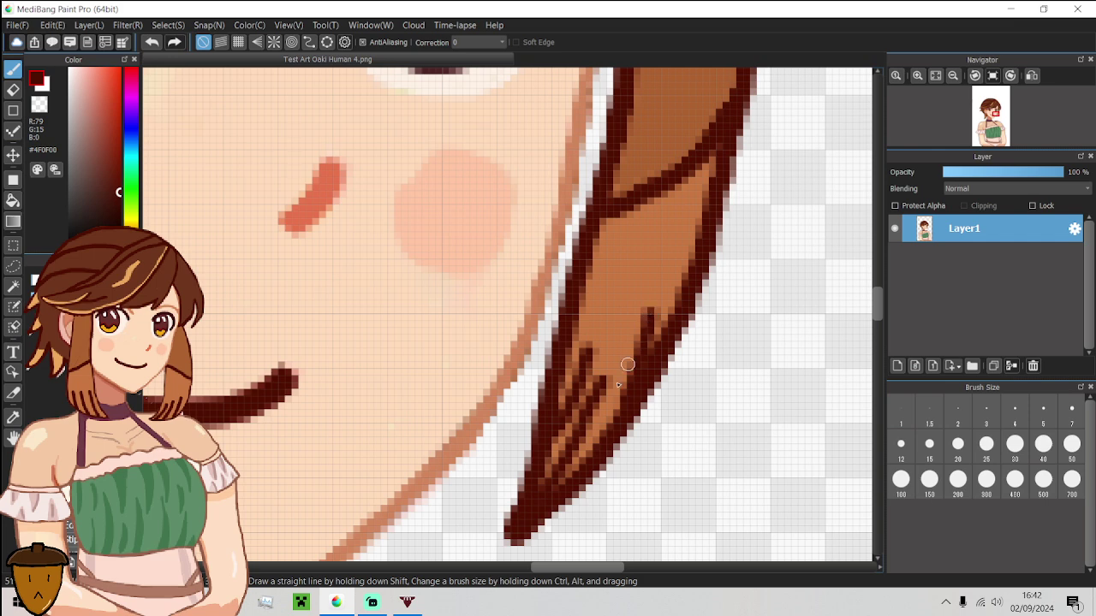
left_click_drag(602, 384, 617, 321)
left_click_drag(585, 354, 591, 317)
scroll(582, 360, "down", 5)
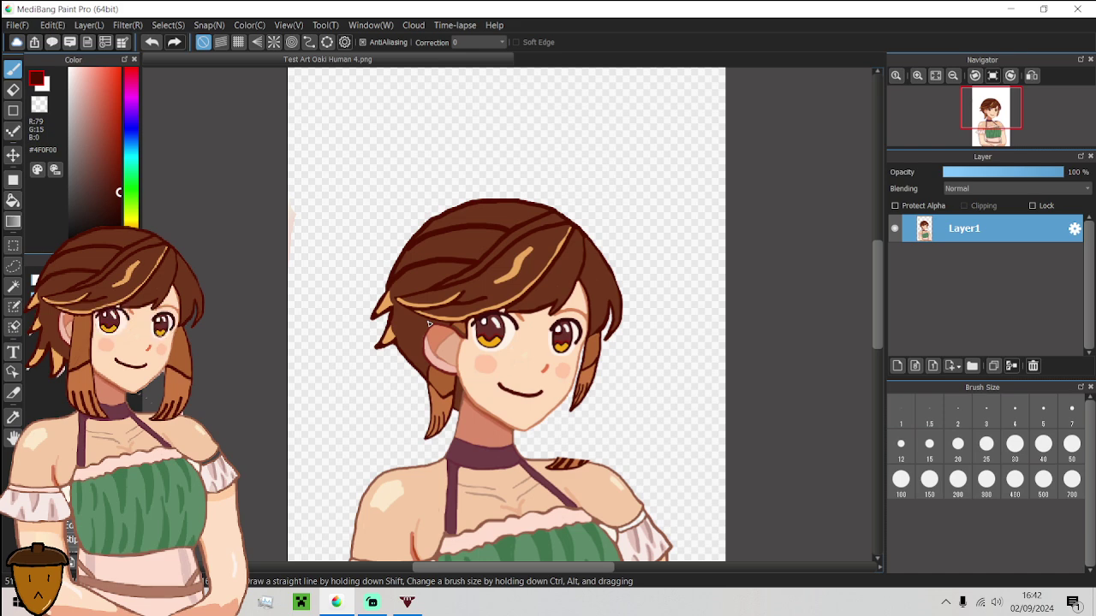
scroll(428, 323, "down", 3)
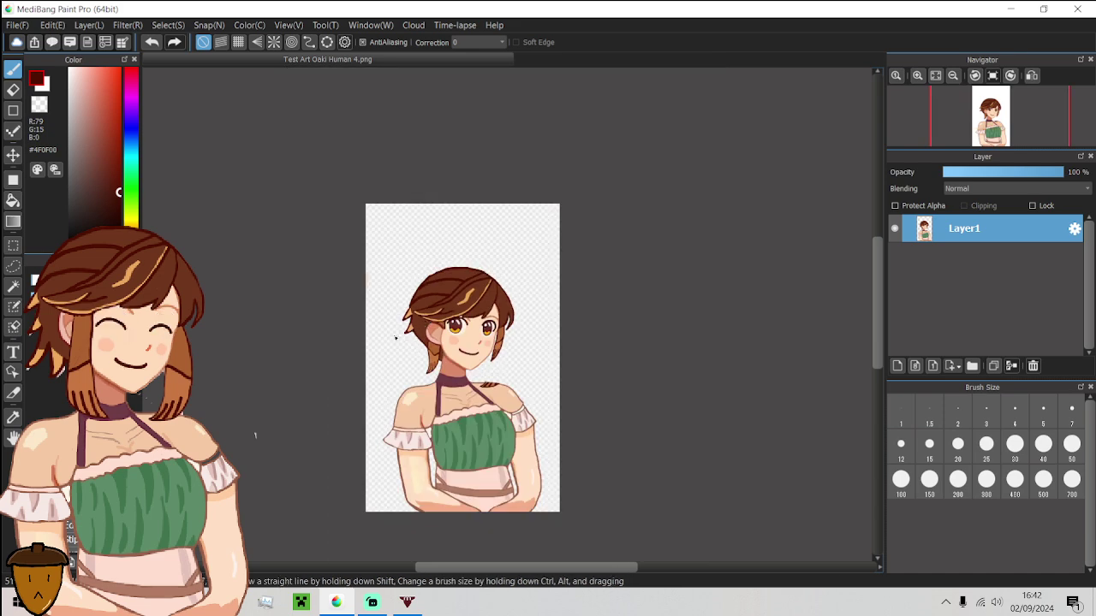
scroll(387, 359, "up", 3)
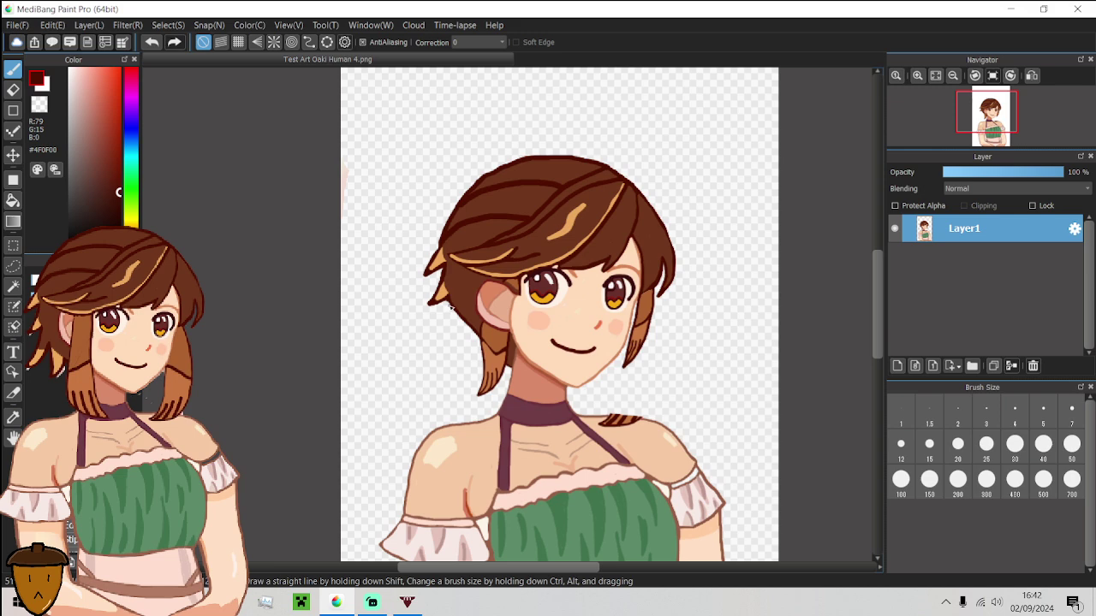
Switch to Streamlabs Desktop, show the Dining Area source, hide it again and return to MediBang Paint.
left_click(372, 602)
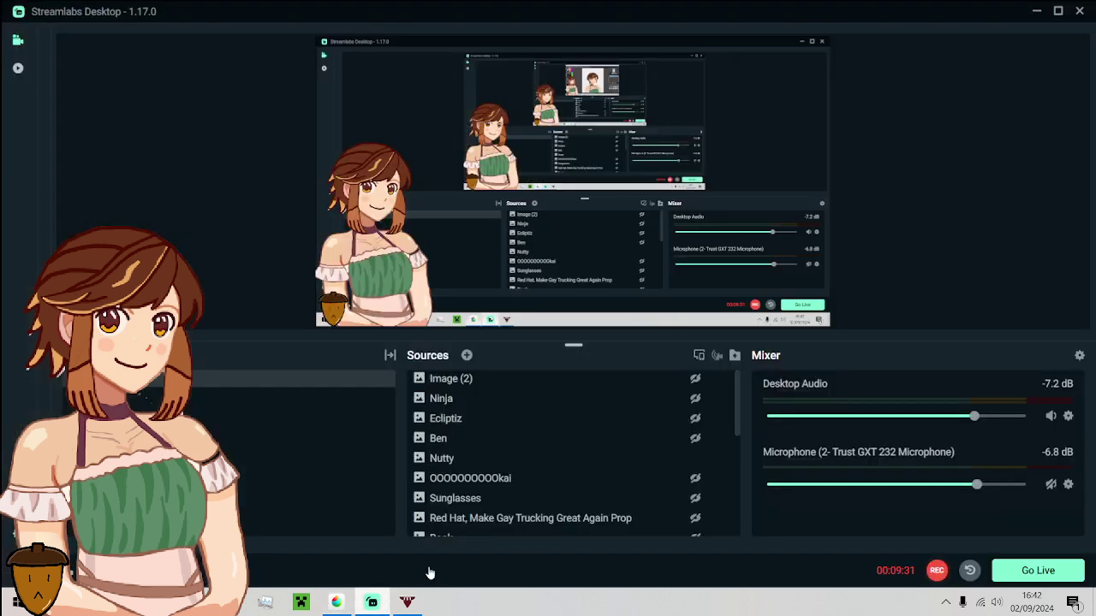
scroll(609, 484, "down", 5)
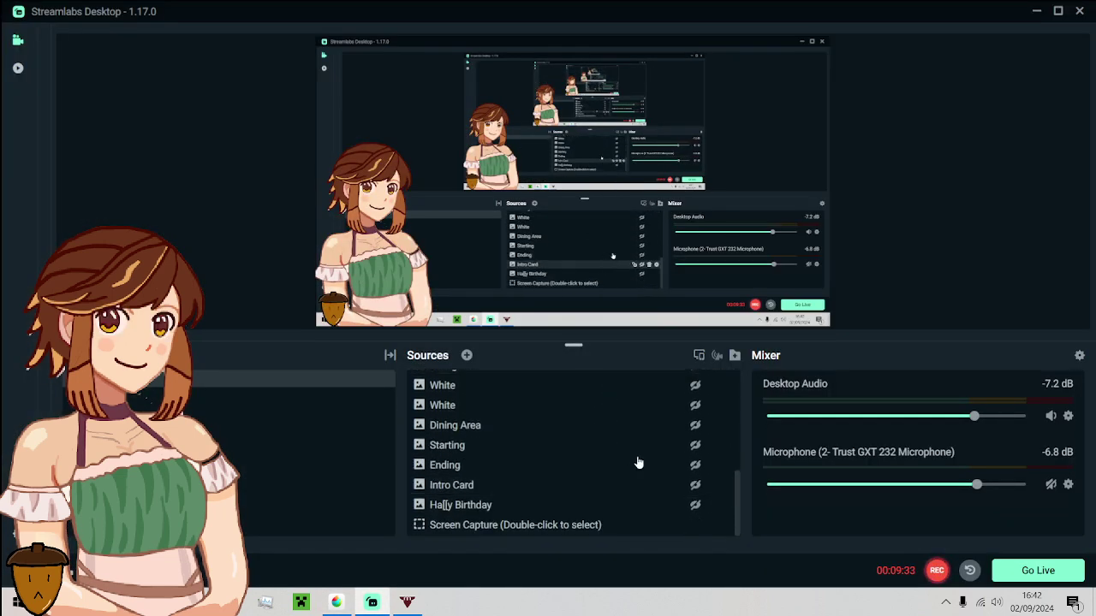
left_click(678, 425)
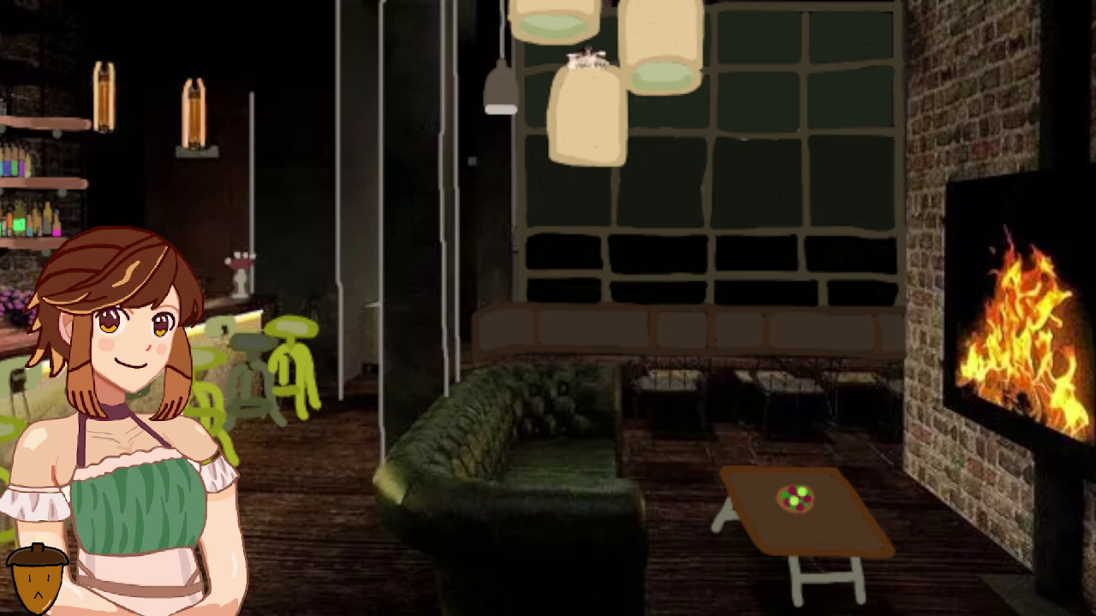
left_click(695, 426)
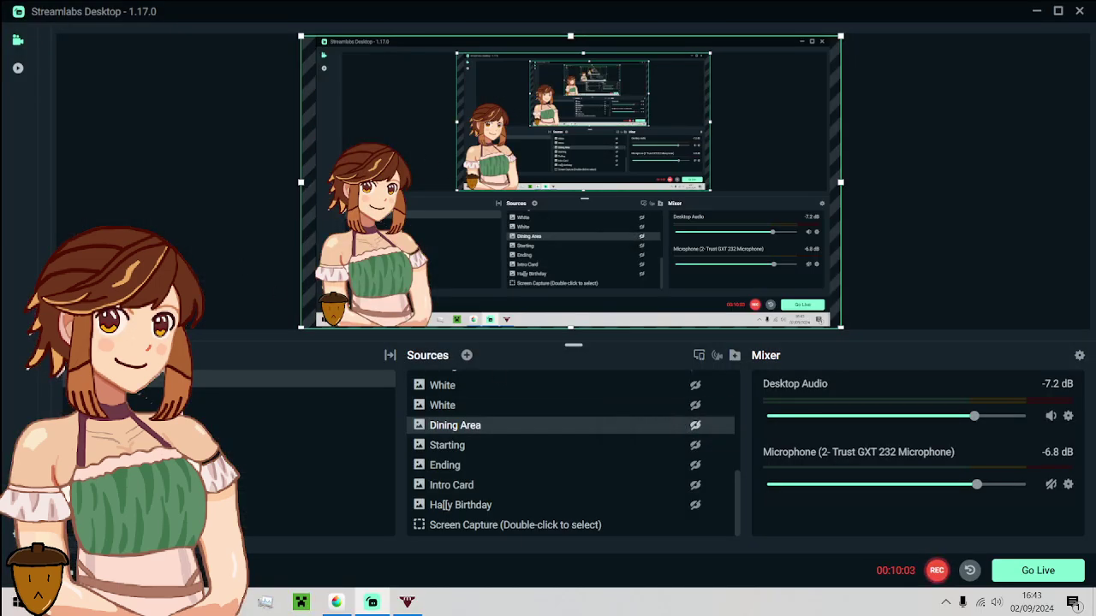
left_click(337, 602)
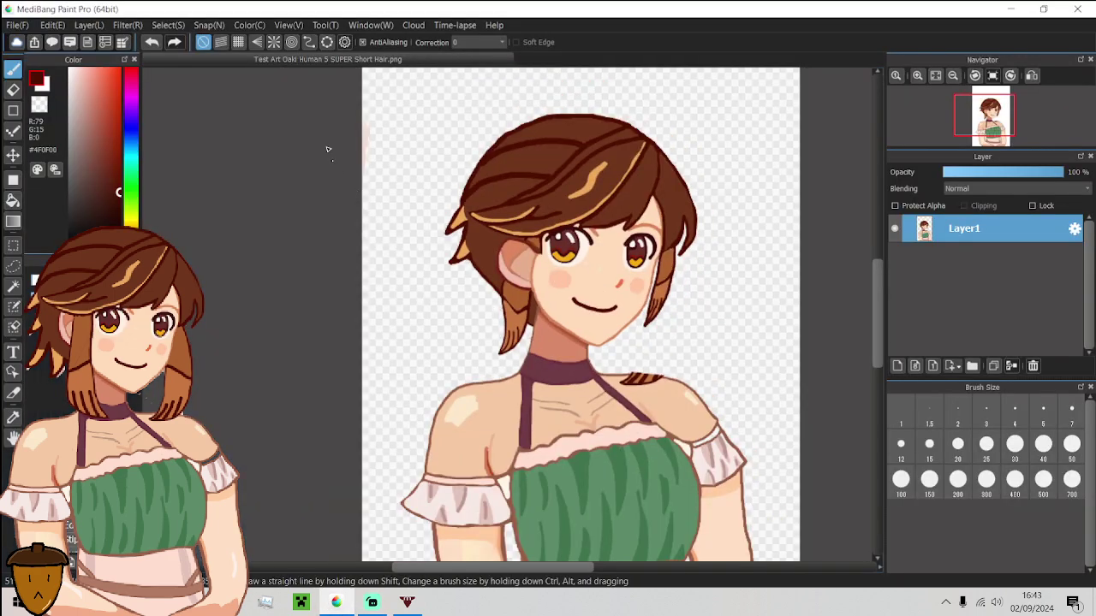
Undo the strand lines and the widened curved lock back to the narrow pointed lock below the ear, redoing the excess undos.
left_click(157, 46)
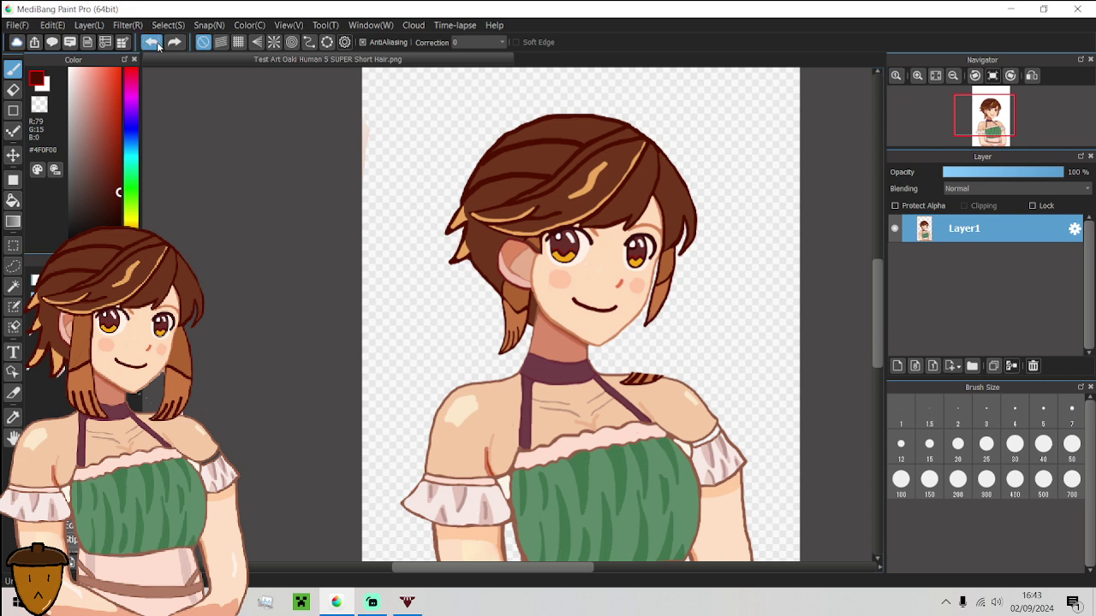
left_click(158, 46)
left_click(157, 46)
left_click(157, 45)
left_click(157, 46)
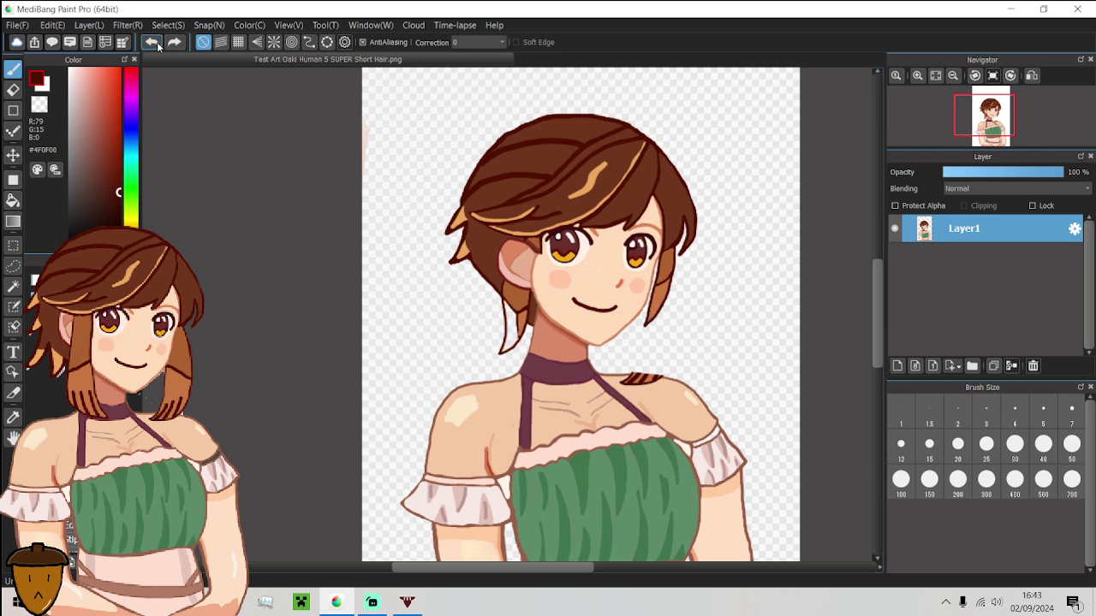
left_click(157, 45)
left_click(157, 45)
left_click(157, 45)
left_click(158, 45)
left_click(157, 46)
left_click(158, 45)
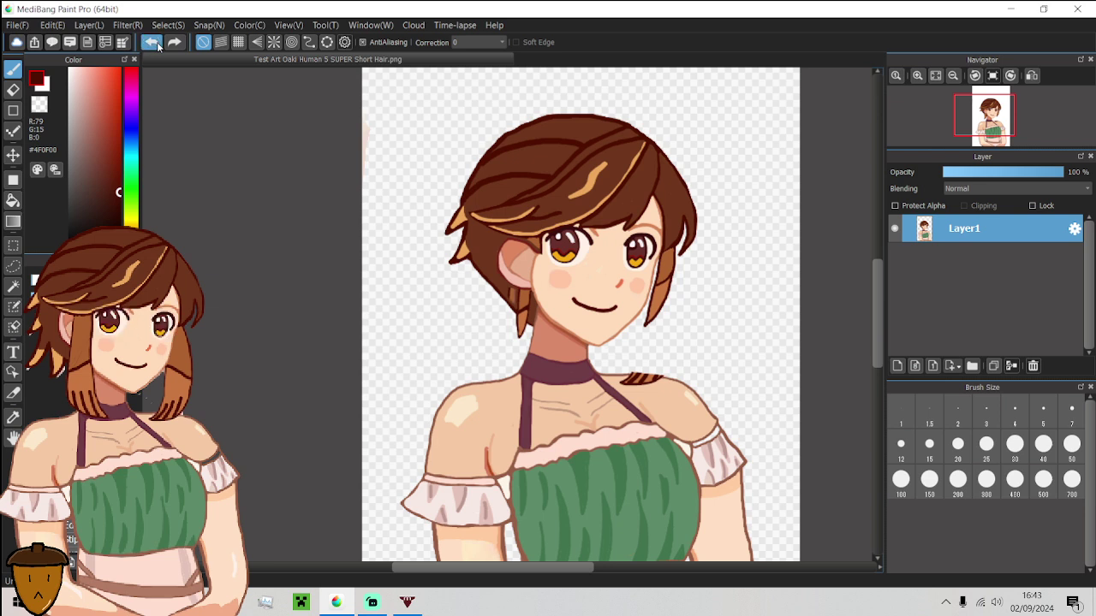
left_click(158, 45)
left_click(157, 46)
left_click(158, 45)
left_click(157, 46)
left_click(175, 45)
left_click(175, 46)
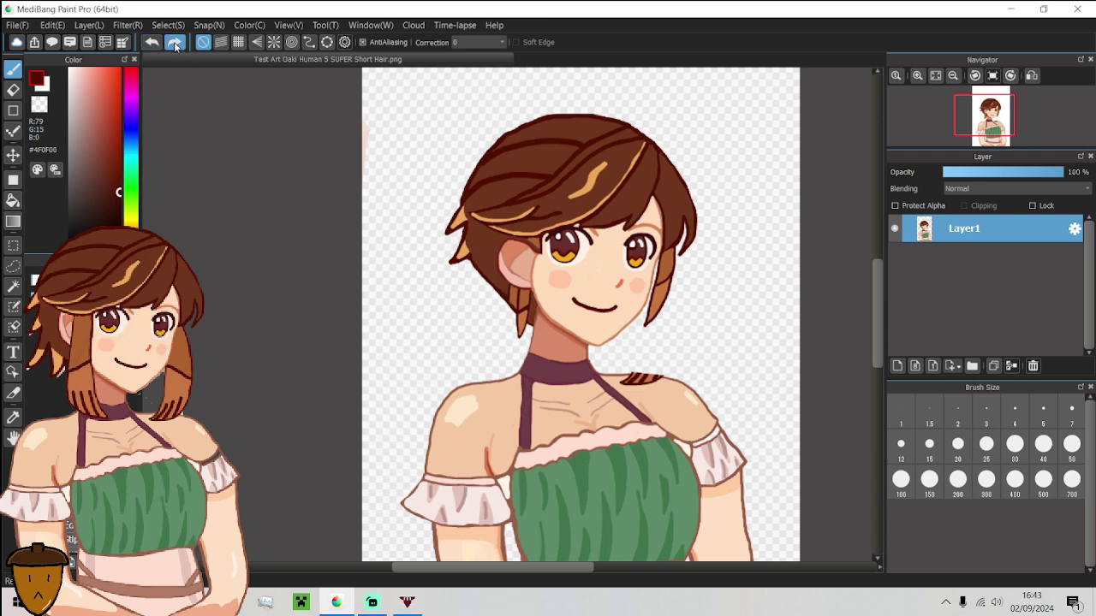
left_click(174, 45)
left_click(175, 45)
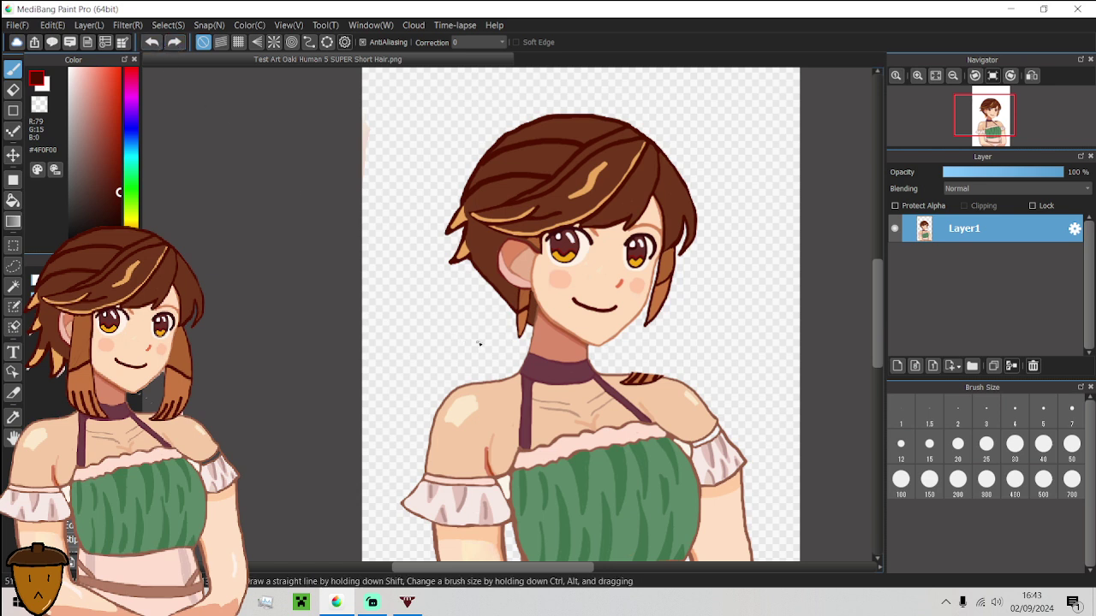
scroll(480, 344, "up", 1)
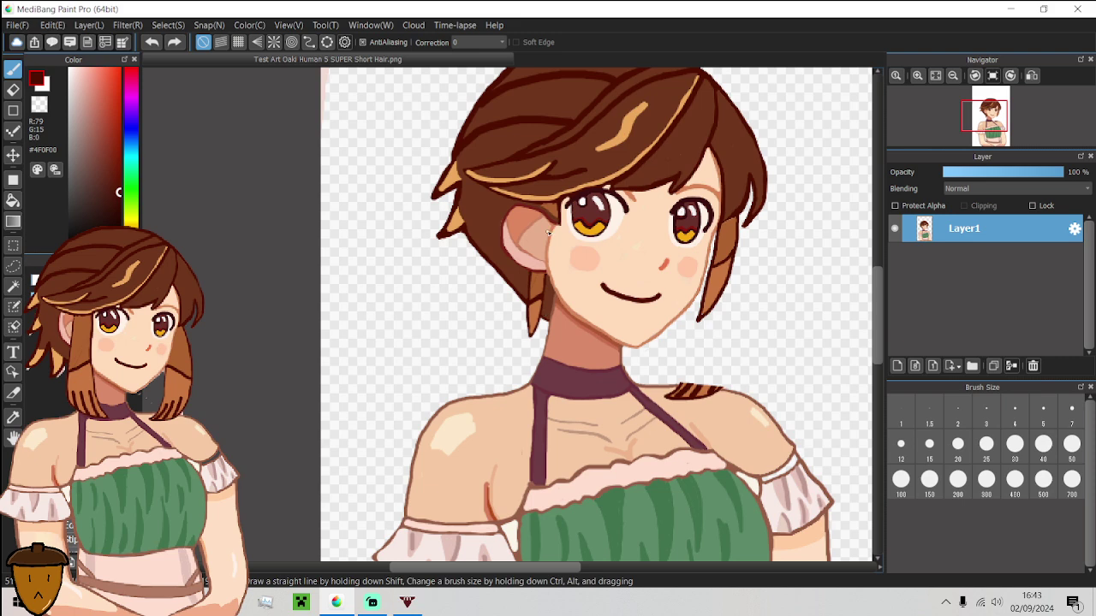
scroll(555, 204, "up", 5)
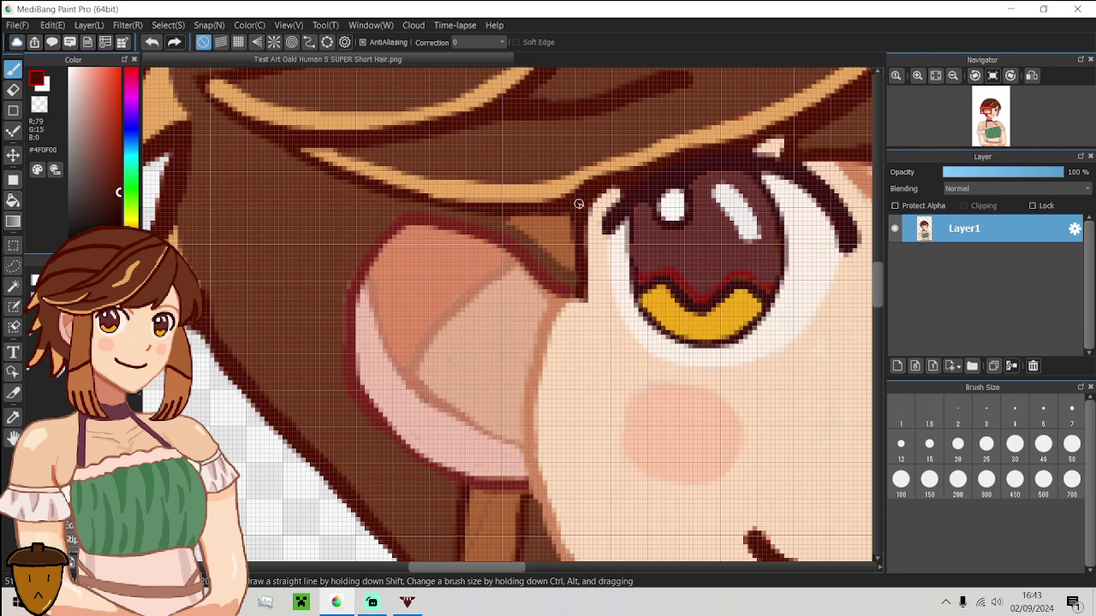
scroll(580, 203, "down", 5)
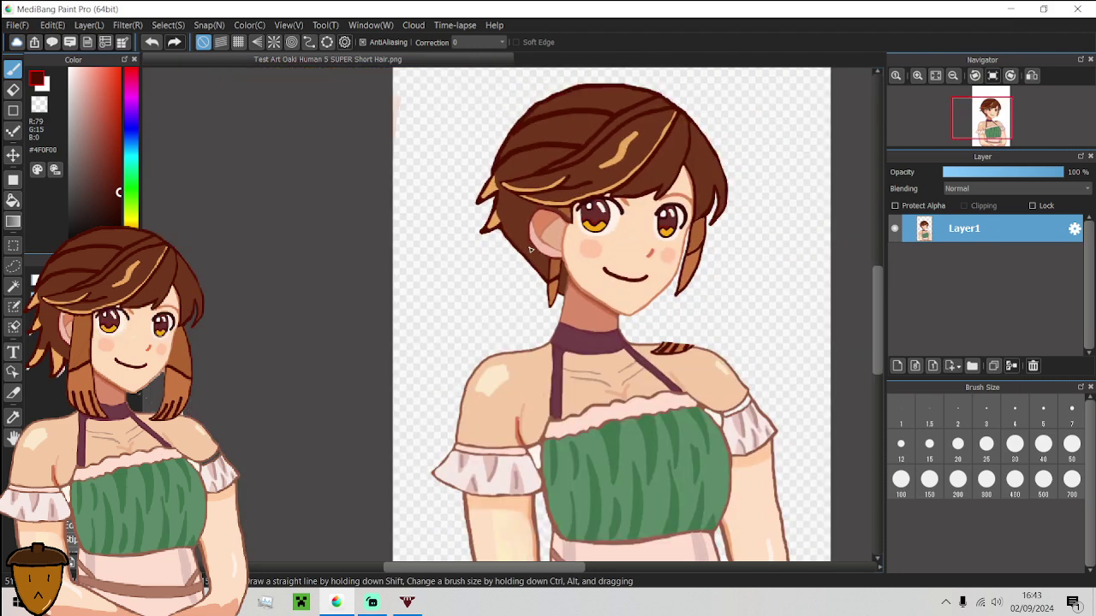
scroll(532, 252, "up", 5)
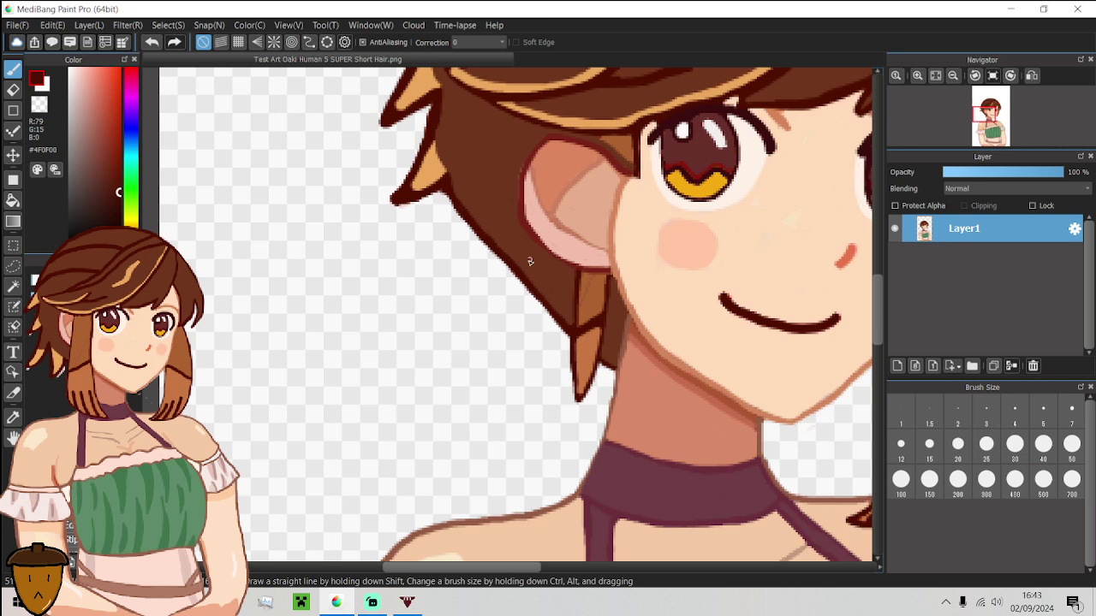
Sketch a thin #5A1D0A curve sweeping outward from the hair below the ear, replacing a first attempt at the full lock outline.
left_click(520, 272, "alt")
mouse_move(532, 245)
left_mouse_down()
mouse_move(510, 310)
mouse_move(472, 342)
mouse_move(442, 342)
mouse_move(413, 315)
mouse_move(390, 335)
mouse_move(394, 359)
mouse_move(453, 407)
mouse_move(552, 411)
left_mouse_up()
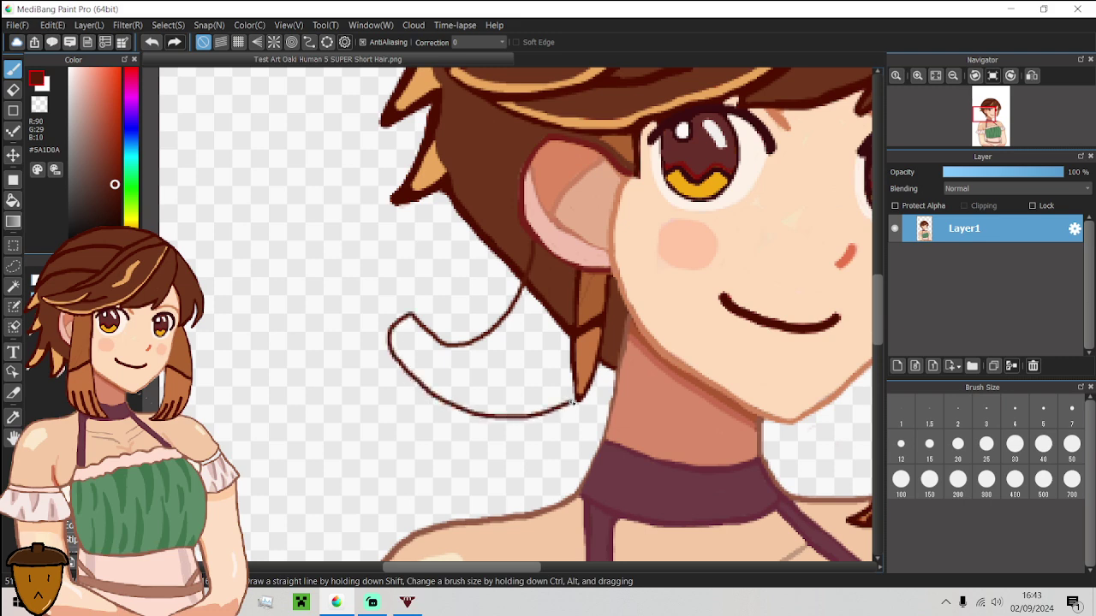
scroll(584, 392, "down", 3)
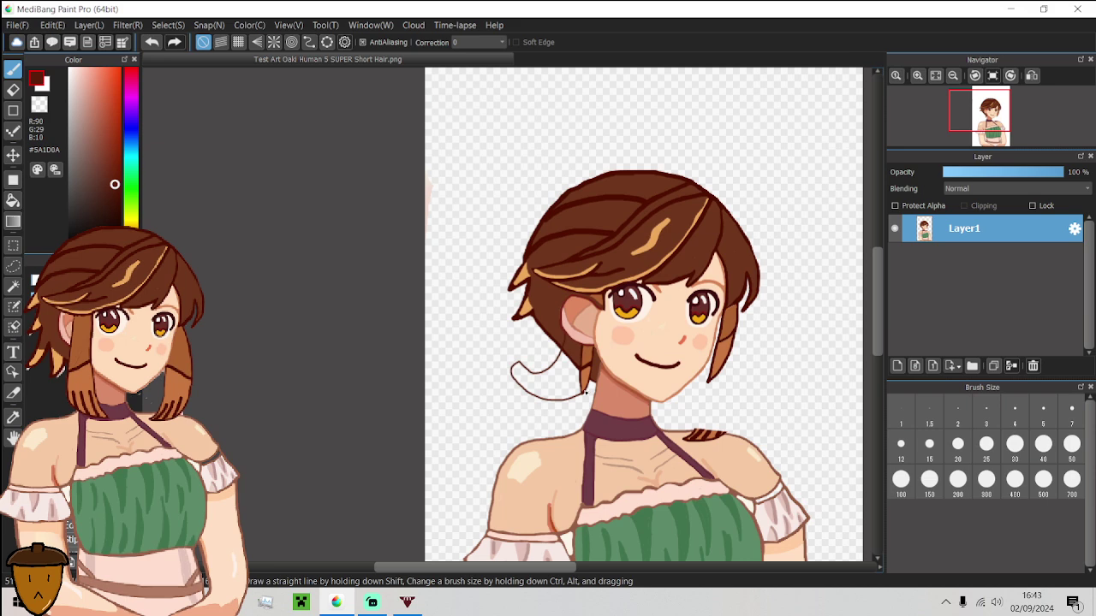
scroll(585, 392, "up", 5)
key("ctrl+z")
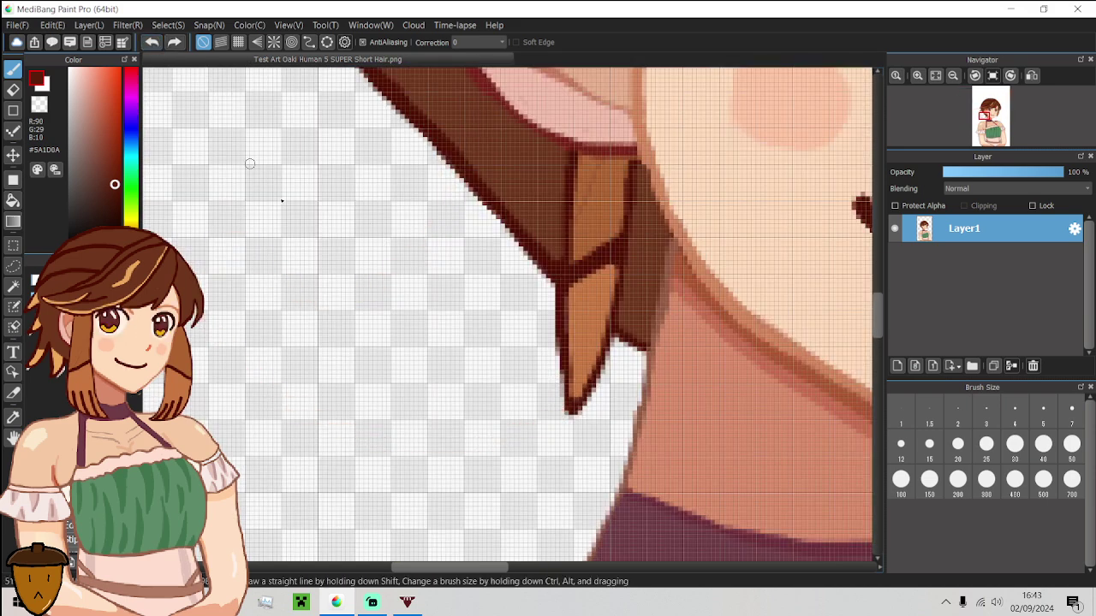
mouse_move(478, 91)
left_mouse_down()
mouse_move(438, 213)
mouse_move(385, 266)
mouse_move(333, 274)
mouse_move(285, 255)
mouse_move(252, 222)
left_mouse_up()
scroll(252, 223, "down", 5)
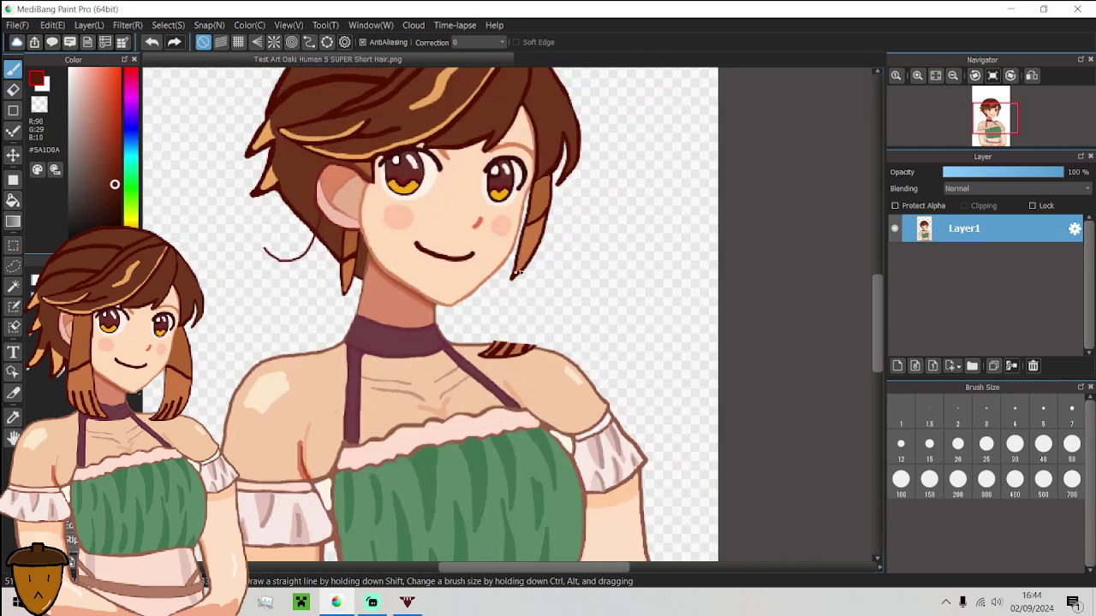
Erase the lower section of the lock on the far side of the face, keeping its rounded upper section.
scroll(572, 225, "up", 3)
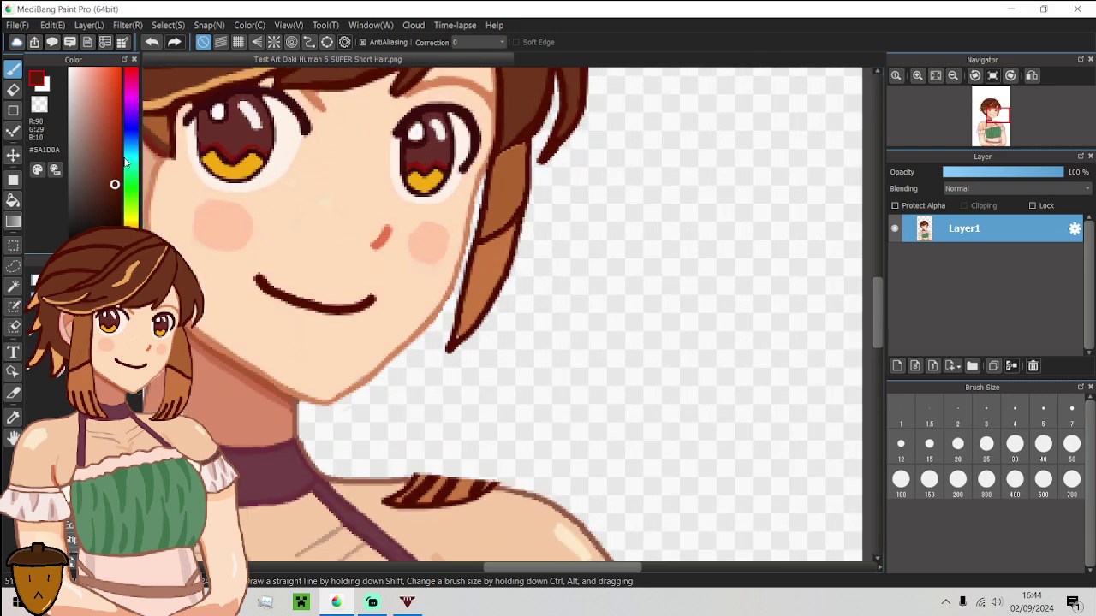
left_click(16, 90)
scroll(488, 261, "up", 2)
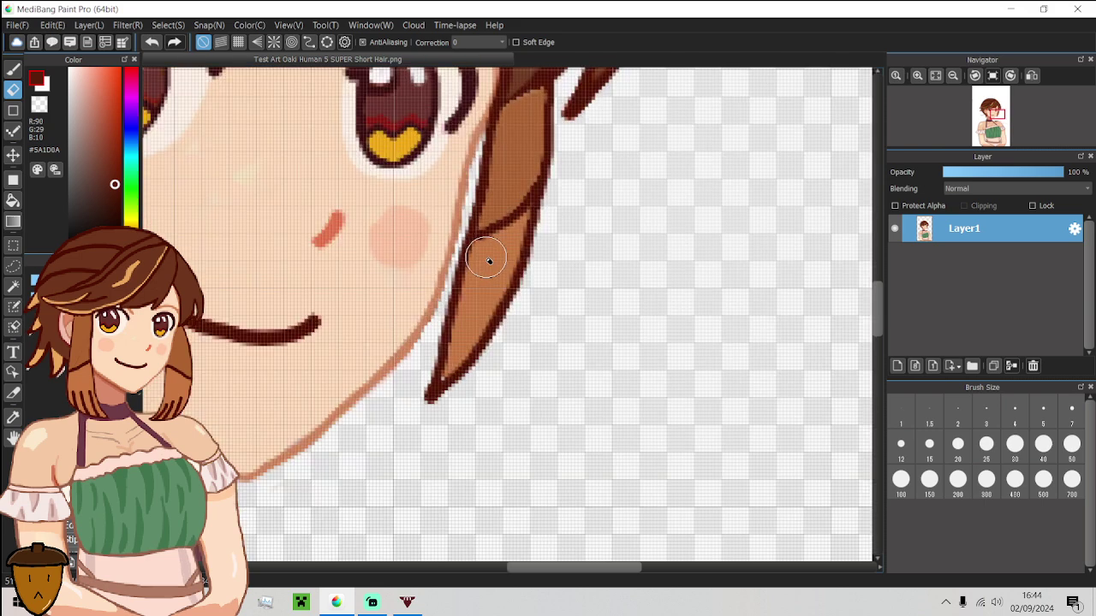
mouse_move(474, 259)
left_mouse_down()
mouse_move(504, 262)
mouse_move(522, 242)
left_mouse_up()
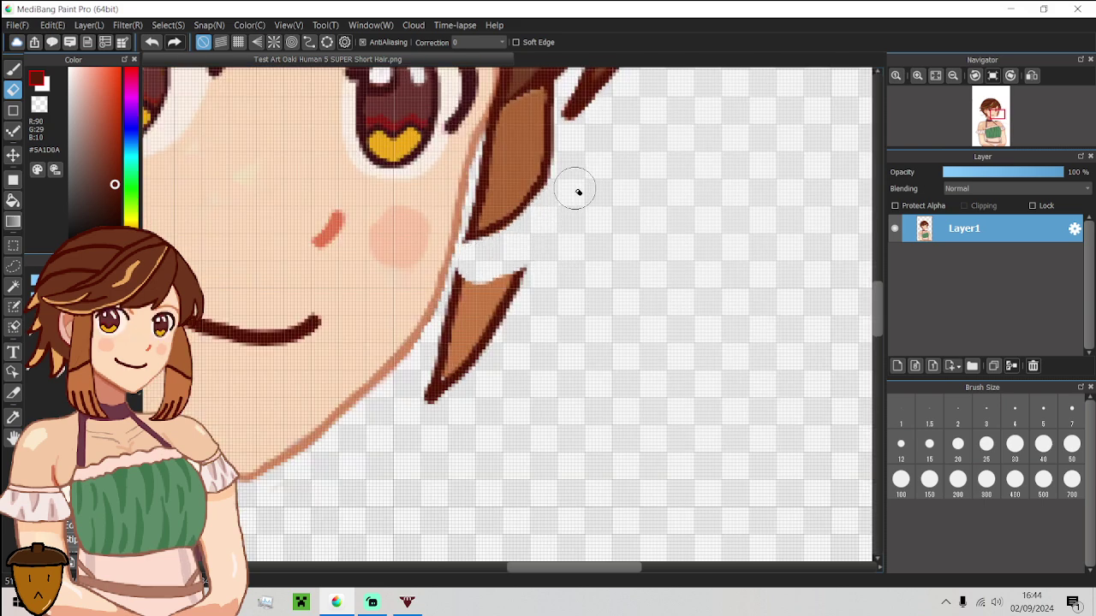
mouse_move(577, 191)
left_mouse_down()
mouse_move(516, 269)
mouse_move(471, 283)
mouse_move(436, 407)
mouse_move(506, 329)
mouse_move(520, 298)
mouse_move(473, 363)
mouse_move(510, 294)
left_mouse_up()
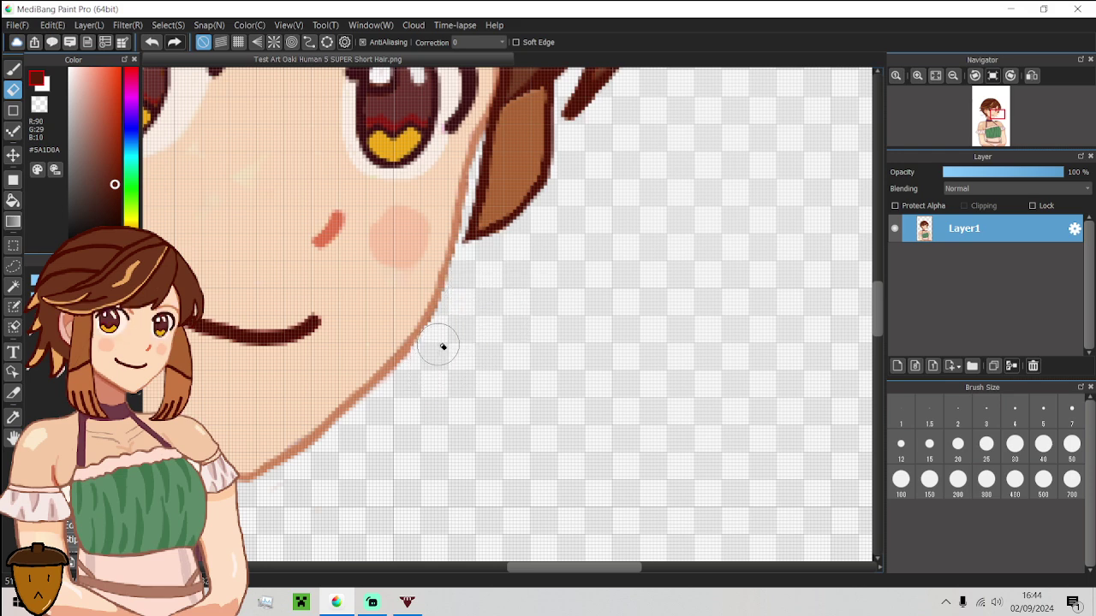
scroll(468, 306, "down", 3)
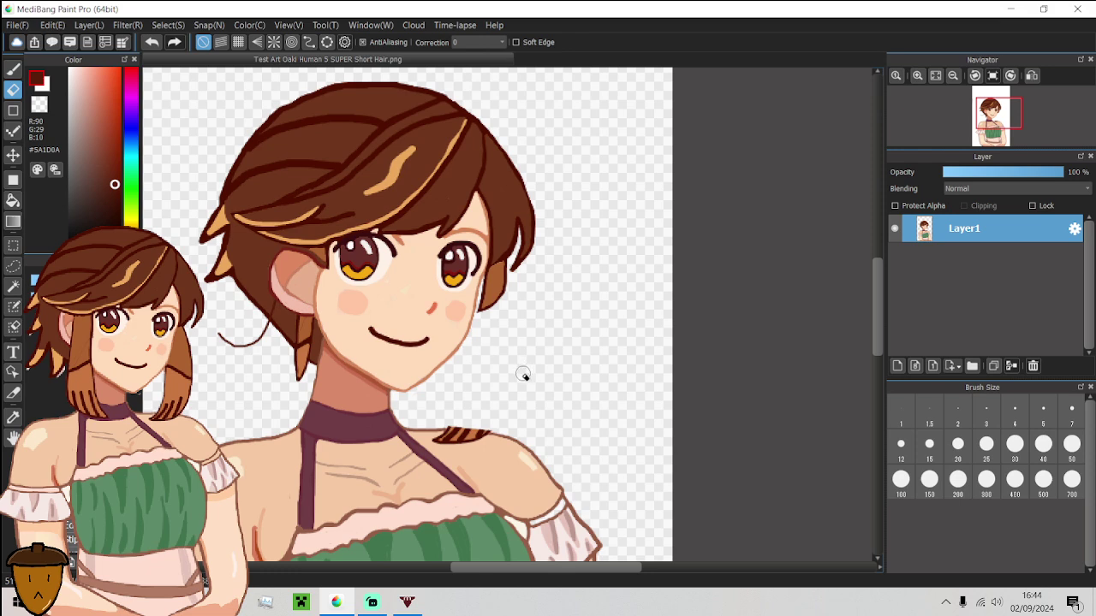
Try to add a second thin #5A1D0A curve sweeping outward from the neck beneath the first one.
left_click(12, 69)
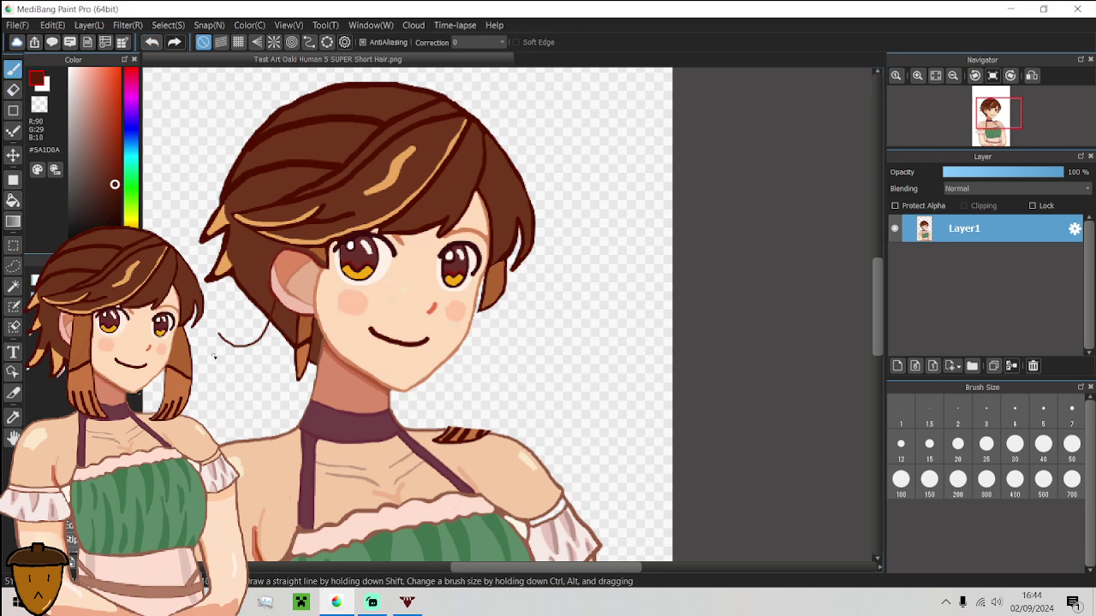
scroll(215, 357, "up", 1)
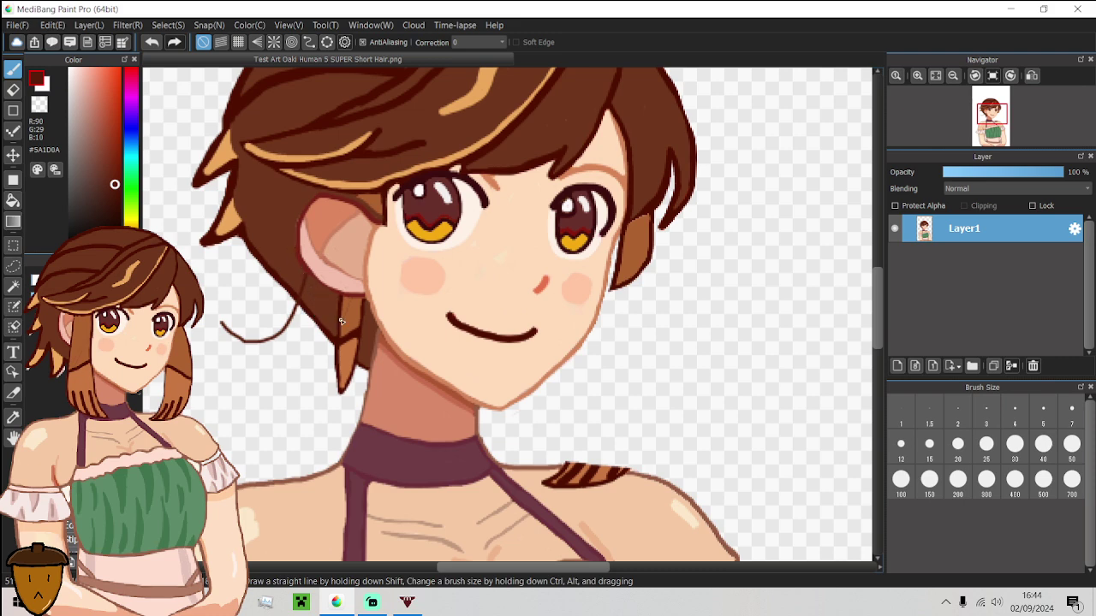
scroll(340, 296, "down", 1)
scroll(340, 296, "up", 3)
scroll(339, 300, "down", 2)
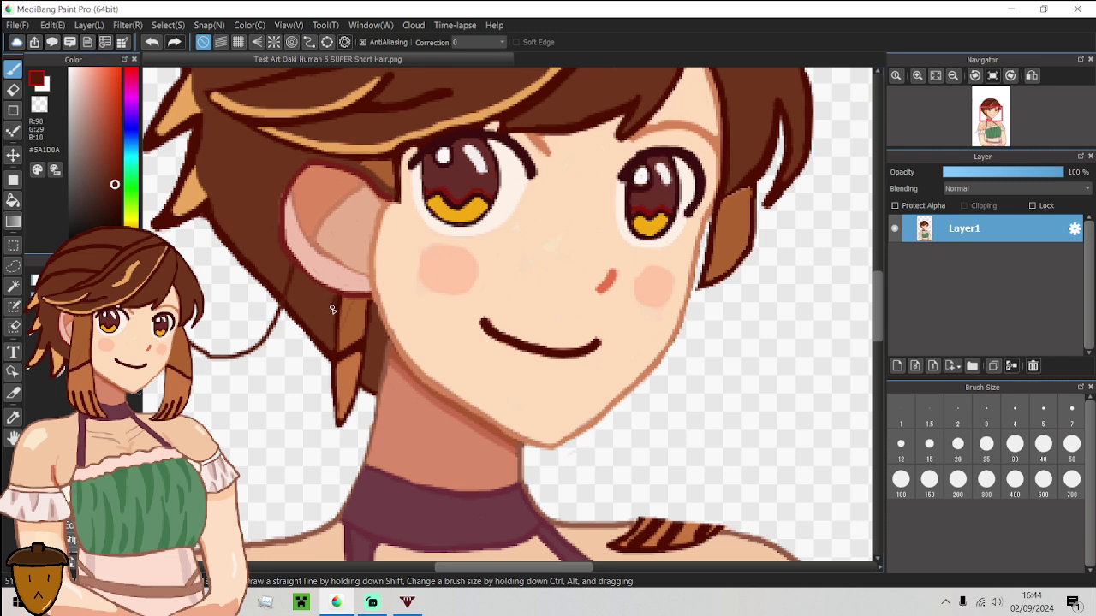
mouse_move(332, 309)
left_mouse_down()
mouse_move(320, 353)
mouse_move(292, 390)
mouse_move(254, 404)
mouse_move(200, 397)
left_mouse_up()
key("ctrl+z")
mouse_move(373, 399)
left_mouse_down()
mouse_move(316, 433)
mouse_move(280, 435)
mouse_move(209, 406)
left_mouse_up()
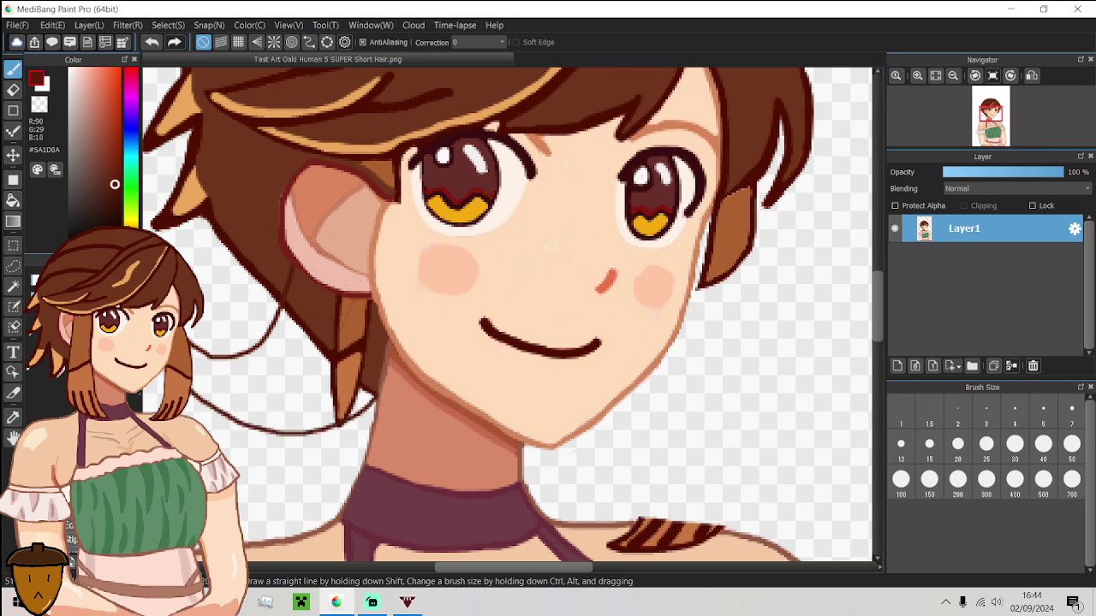
scroll(225, 370, "down", 5)
scroll(225, 370, "up", 7)
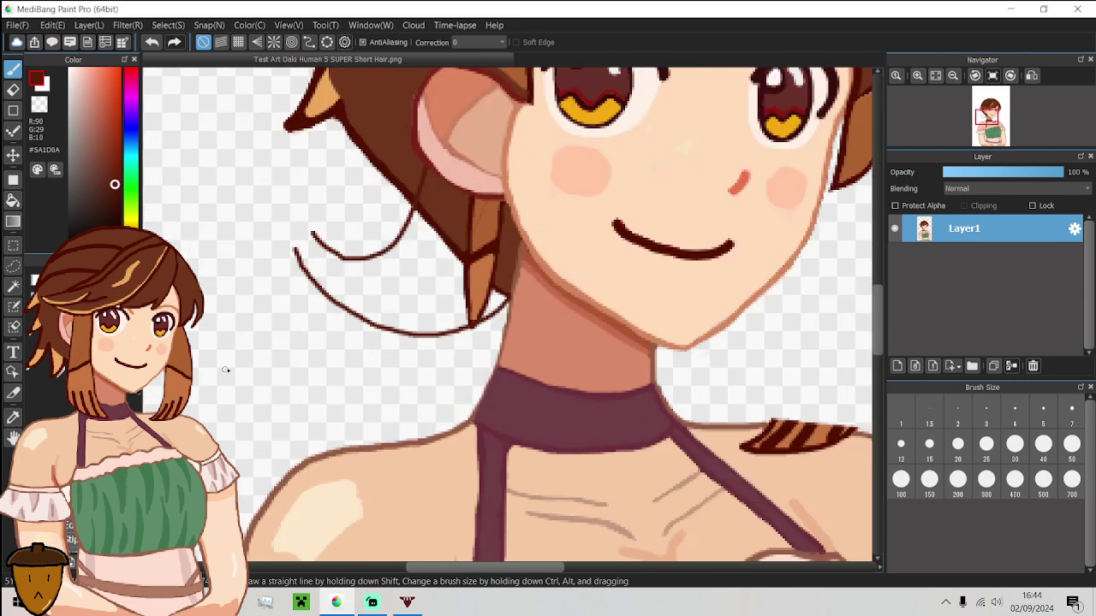
scroll(225, 370, "down", 2)
left_click(151, 41)
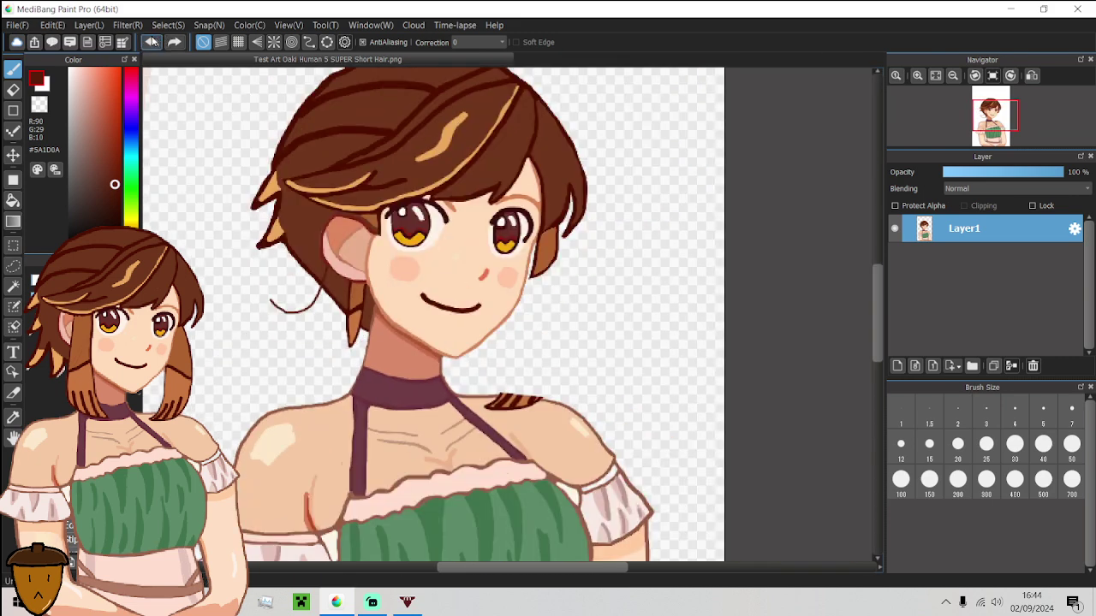
Erase the thin curve outside the hair and paint over its remainder below the ear with the sampled brown #6E361C.
scroll(270, 299, "up", 3)
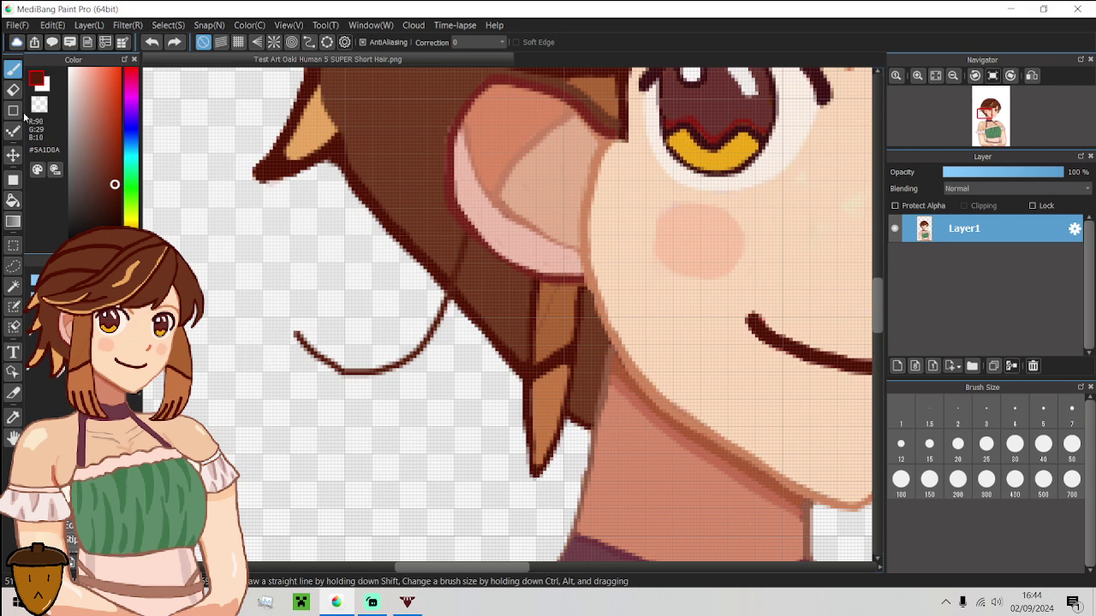
left_click(13, 89)
mouse_move(287, 329)
left_mouse_down()
mouse_move(372, 372)
mouse_move(431, 350)
mouse_move(437, 322)
left_mouse_up()
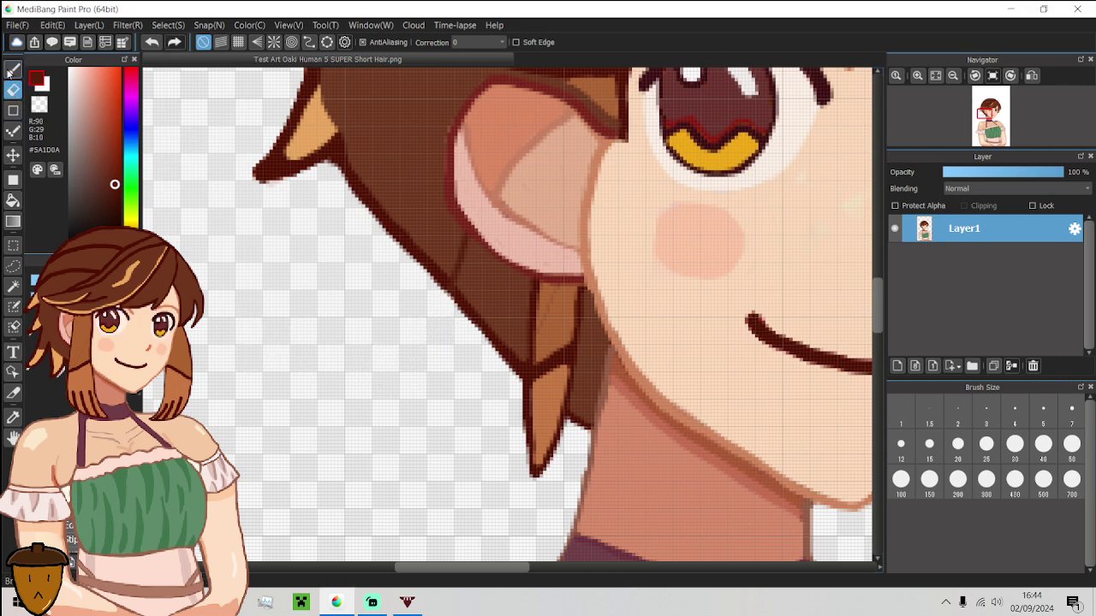
left_click(13, 69)
scroll(404, 198, "up", 3)
left_click(986, 415)
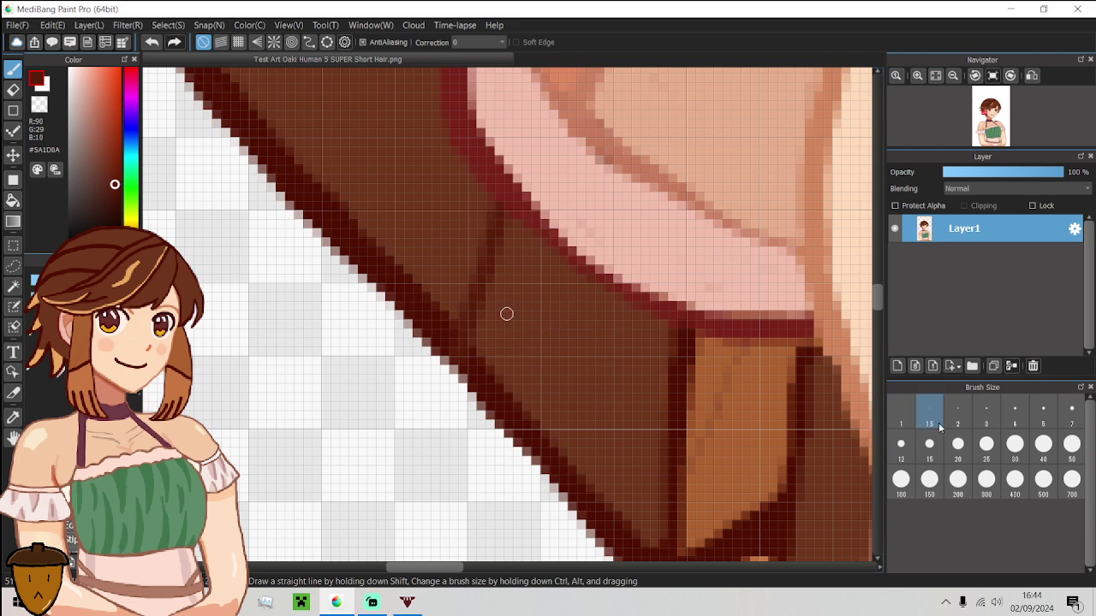
left_click(514, 341, "alt")
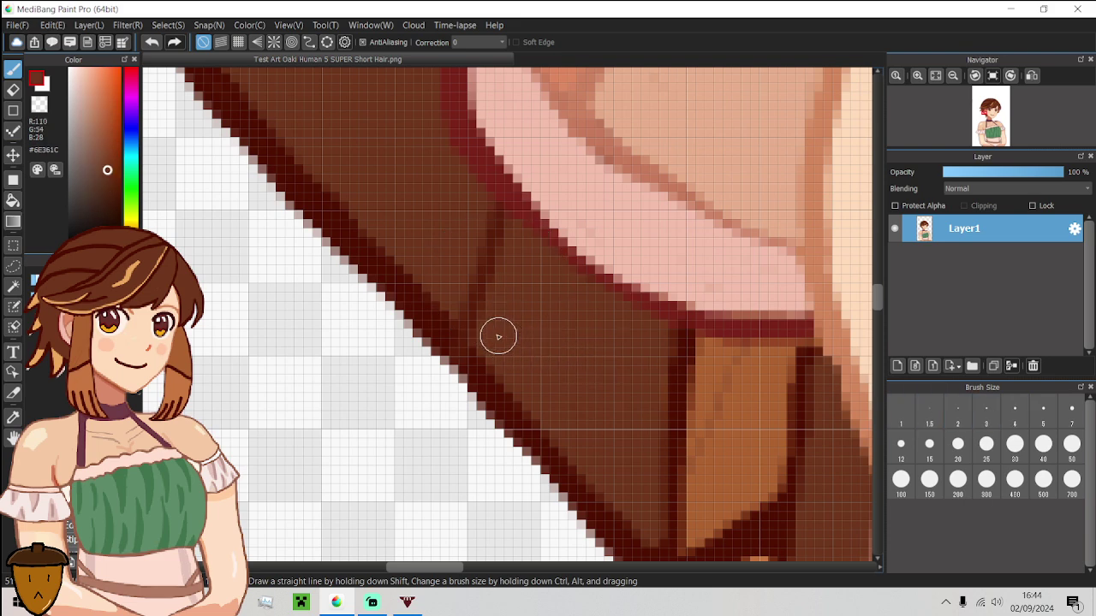
mouse_move(462, 304)
left_mouse_down()
mouse_move(485, 292)
mouse_move(491, 220)
left_mouse_up()
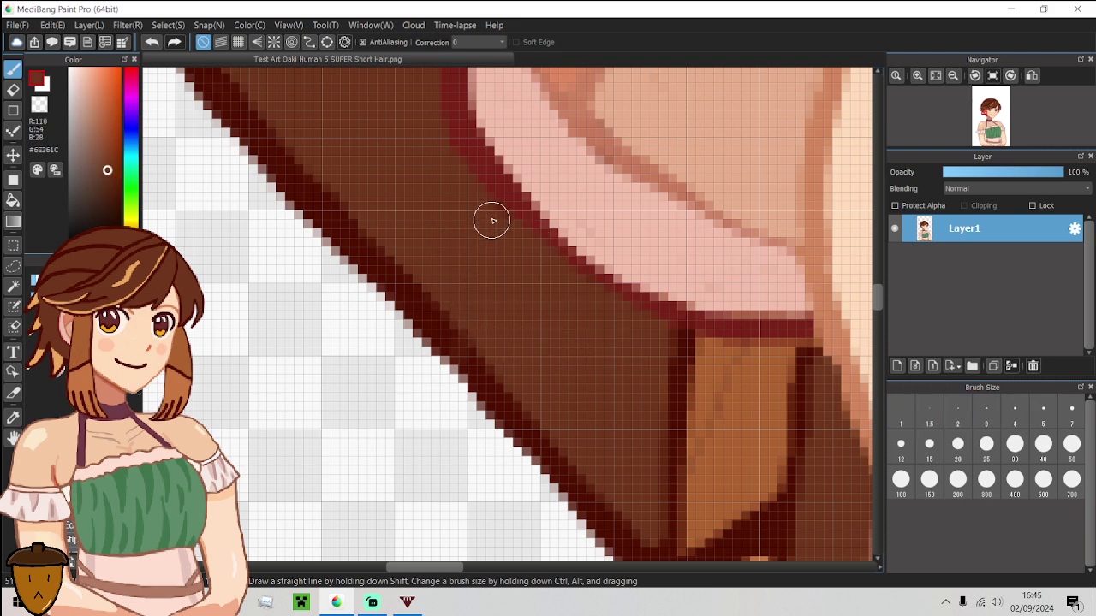
scroll(460, 317, "down", 5)
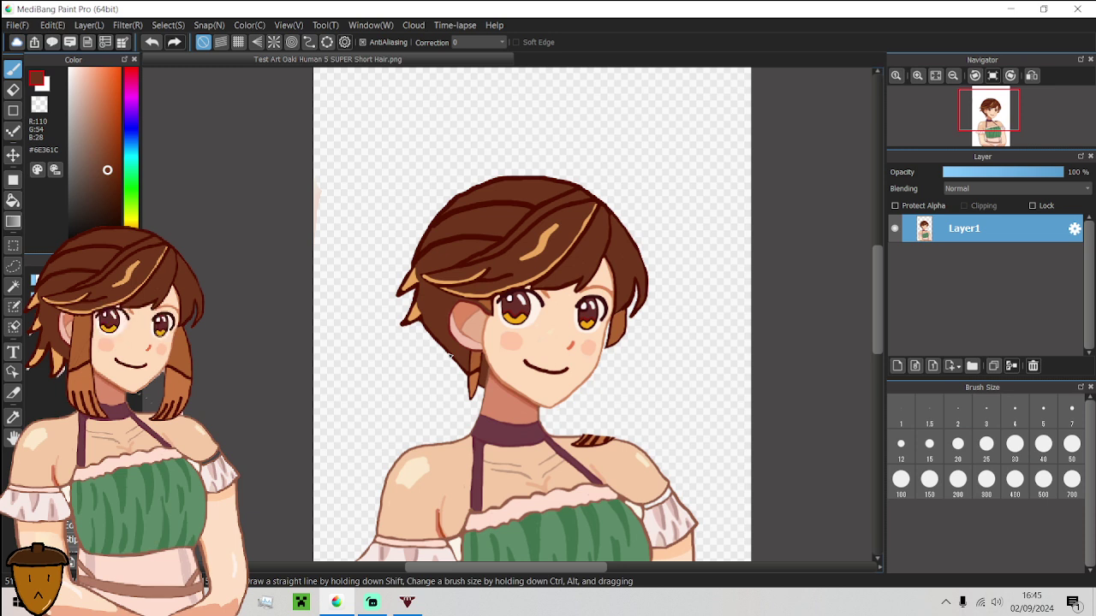
Set the brush size to 5 and sample the dark outline colour #4F0F00 from the fringe.
left_click(1022, 436)
left_click(986, 419)
left_click(1018, 418)
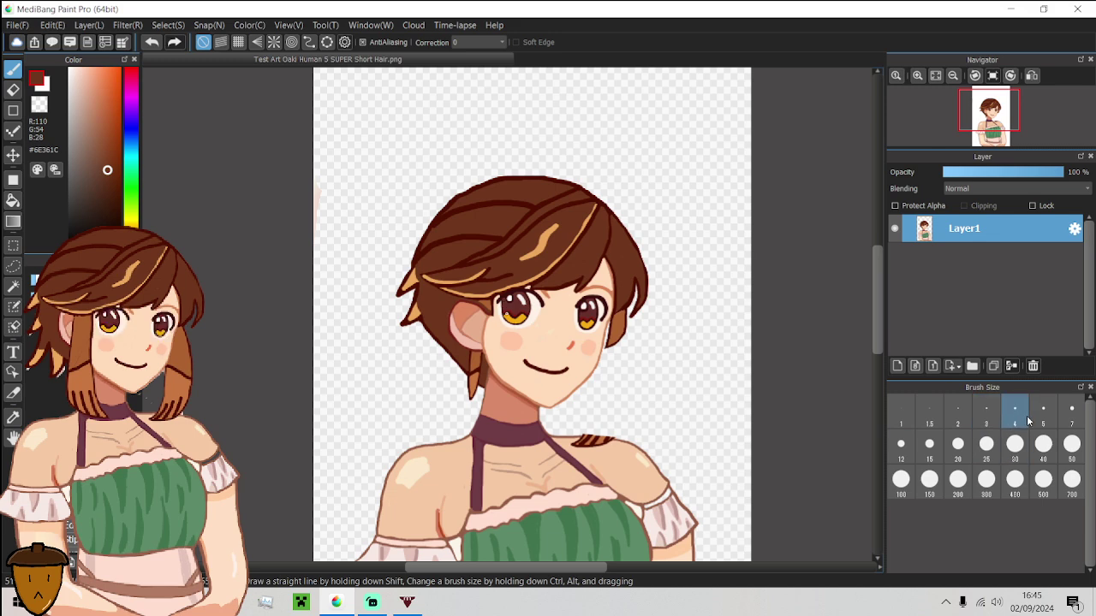
left_click(1038, 420)
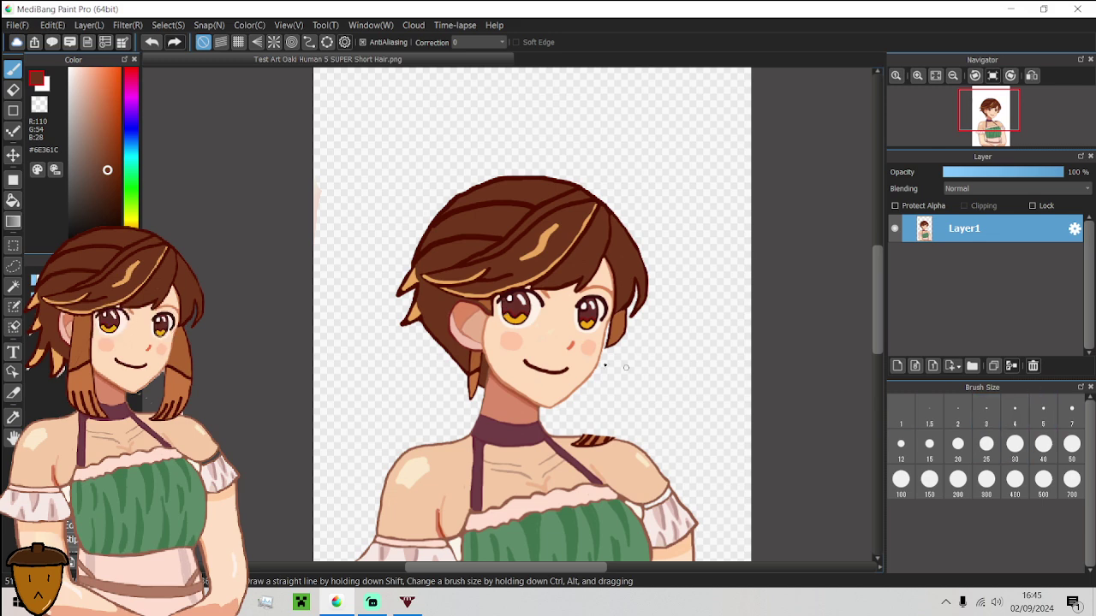
scroll(530, 280, "up", 3)
left_click(539, 288, "alt")
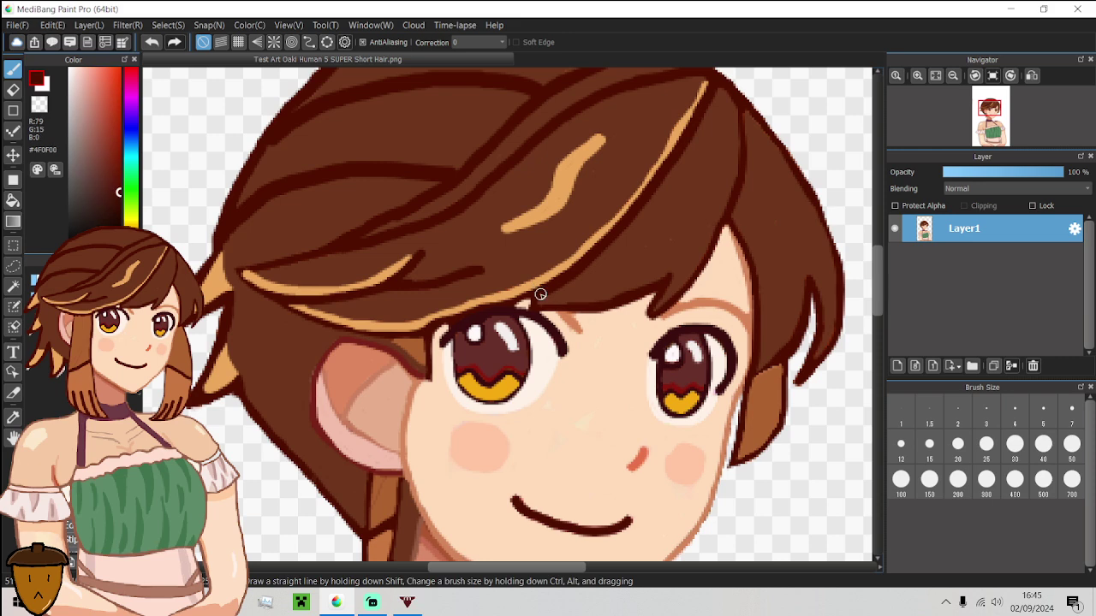
Try a long thick #4F0F00 curve sweeping outward and up from the lock below the ear.
scroll(538, 296, "down", 4)
scroll(490, 356, "up", 4)
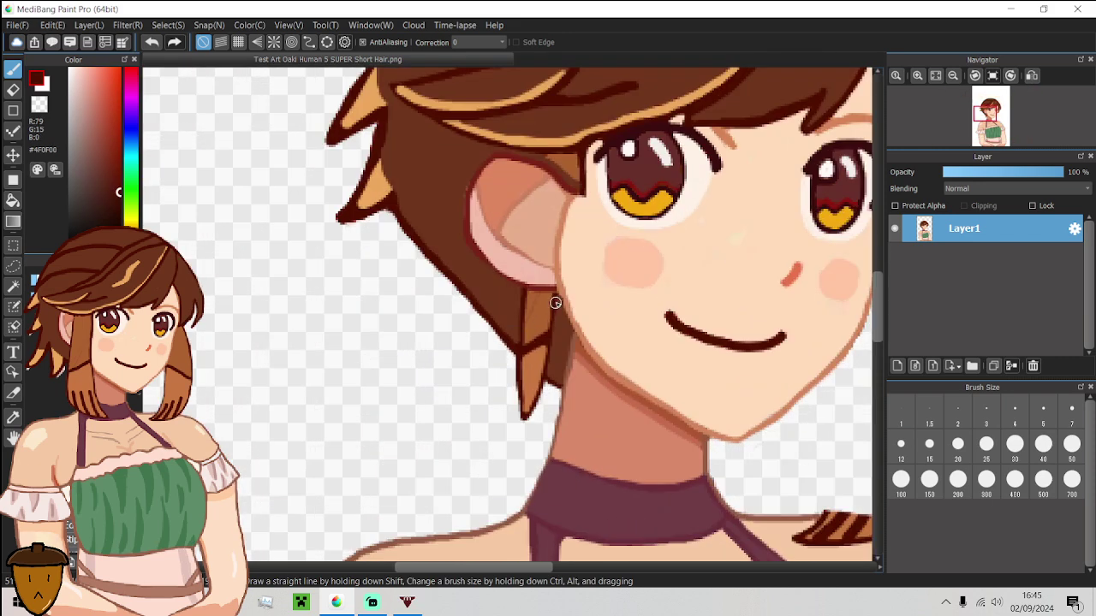
mouse_move(556, 301)
left_mouse_down()
mouse_move(505, 361)
mouse_move(392, 379)
mouse_move(343, 370)
mouse_move(272, 334)
mouse_move(237, 263)
left_mouse_up()
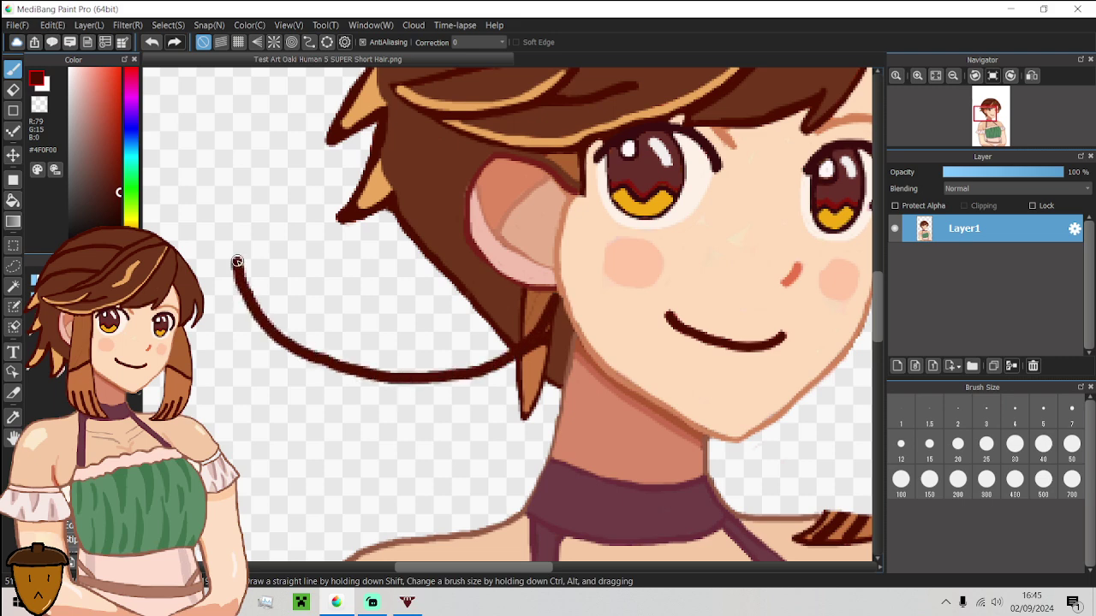
scroll(237, 263, "down", 5)
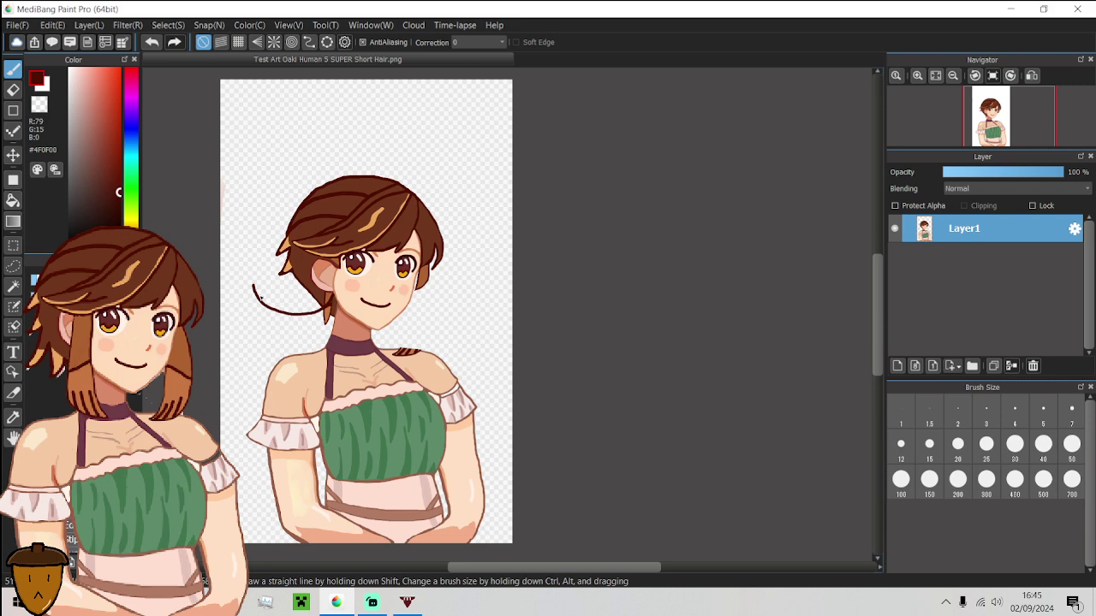
left_click(150, 42)
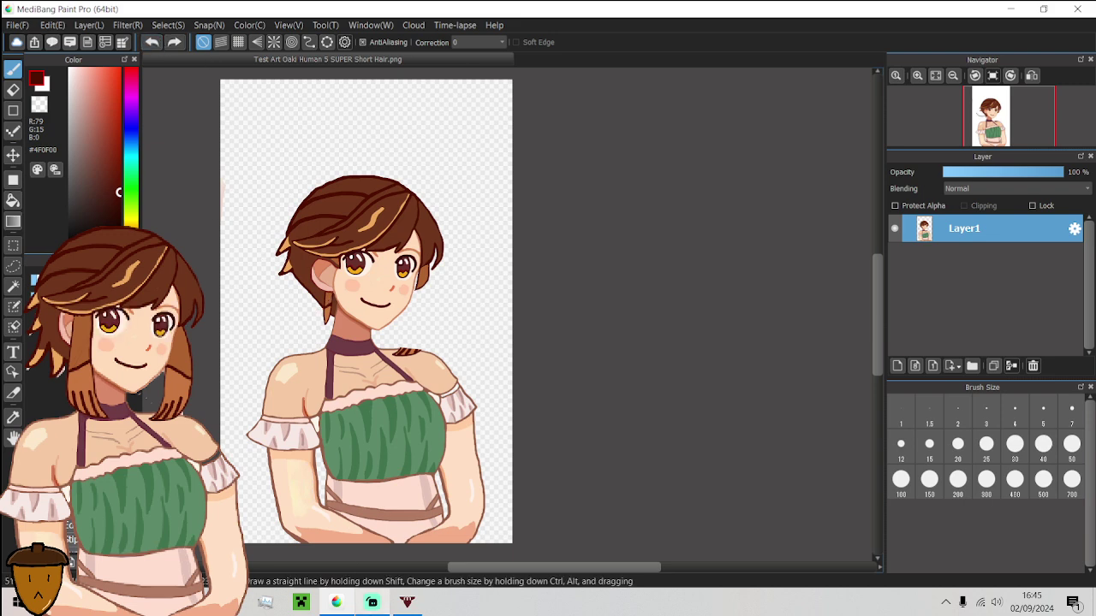
Switch to Streamlabs Desktop, show the Dining Area source briefly, hide it again and return to MediBang Paint.
key("alt+Tab")
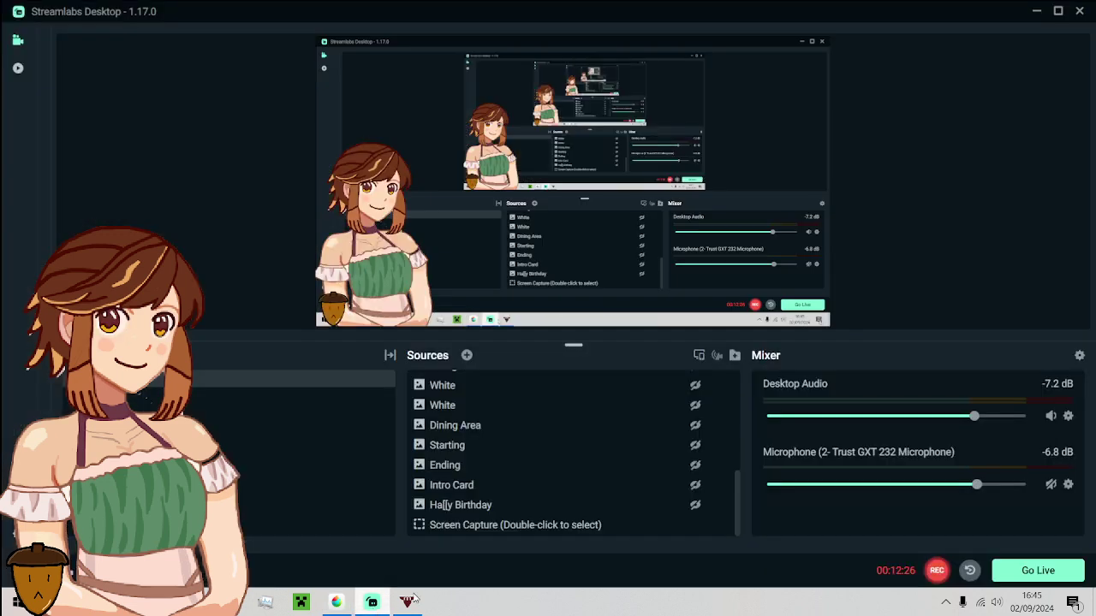
left_click(694, 428)
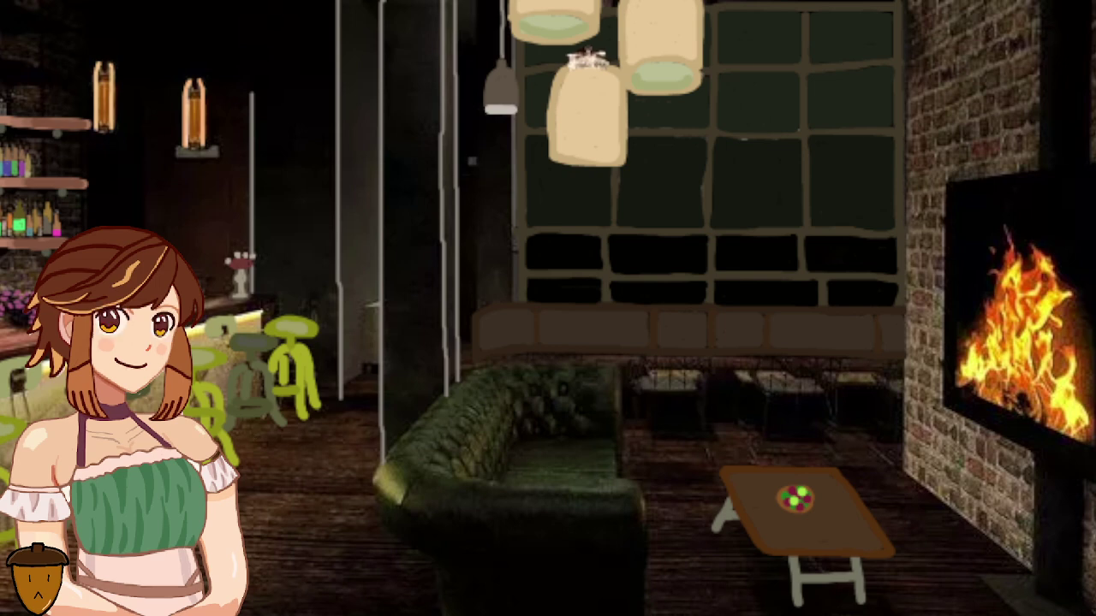
left_click(695, 424)
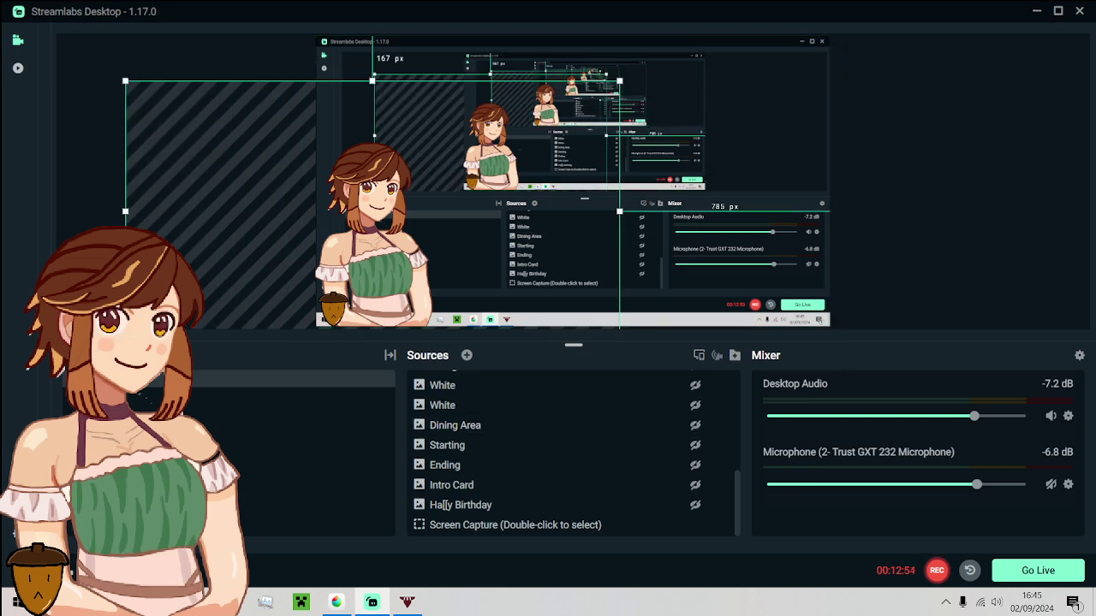
left_click(347, 603)
Draw a short #4F0F00 curve from the hair just below the ear, sweeping outward and up away from the face.
scroll(324, 291, "up", 5)
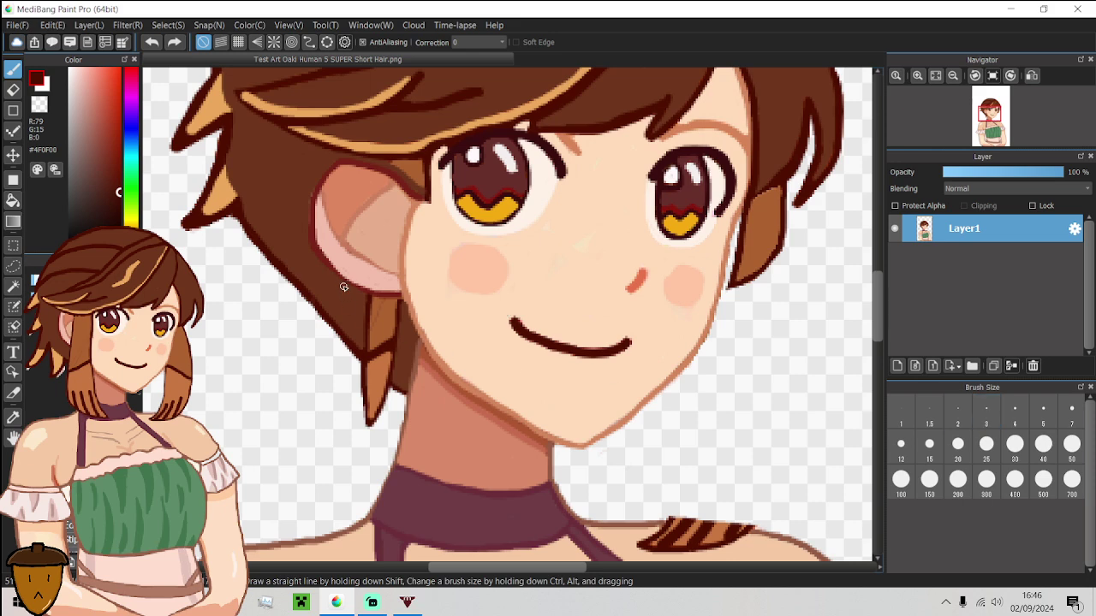
mouse_move(343, 286)
left_mouse_down()
mouse_move(330, 310)
mouse_move(272, 330)
mouse_move(231, 323)
mouse_move(206, 293)
left_mouse_up()
scroll(466, 362, "down", 3)
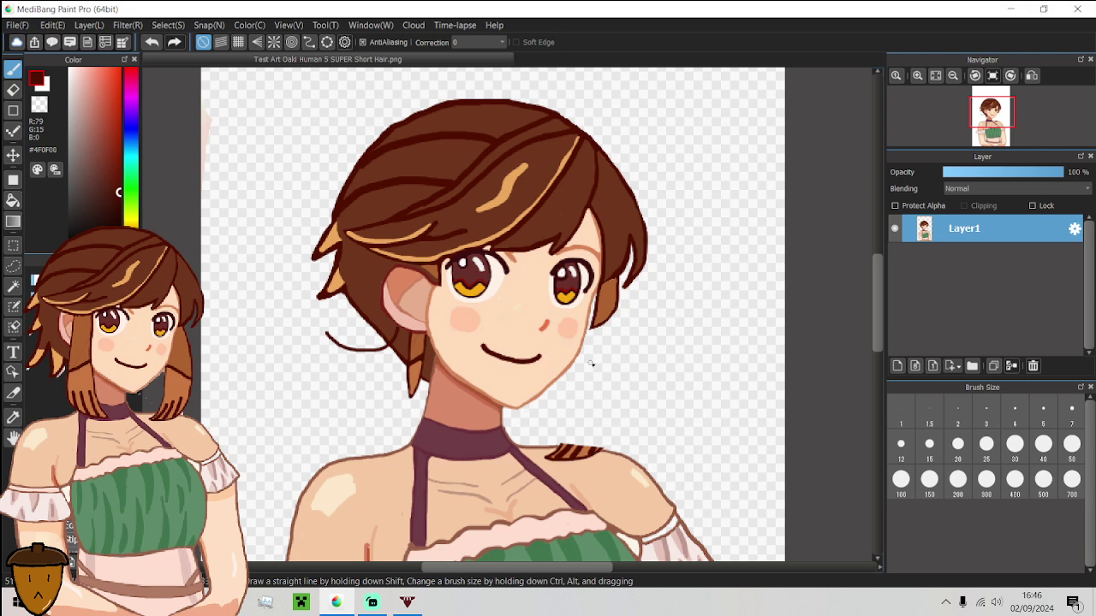
Draw a #4F0F00 curve from the jawline near the chin on the far side of the face, sweeping outward and up.
scroll(591, 364, "up", 3)
mouse_move(558, 335)
left_mouse_down()
mouse_move(630, 349)
mouse_move(670, 329)
mouse_move(694, 294)
left_mouse_up()
scroll(694, 295, "down", 3)
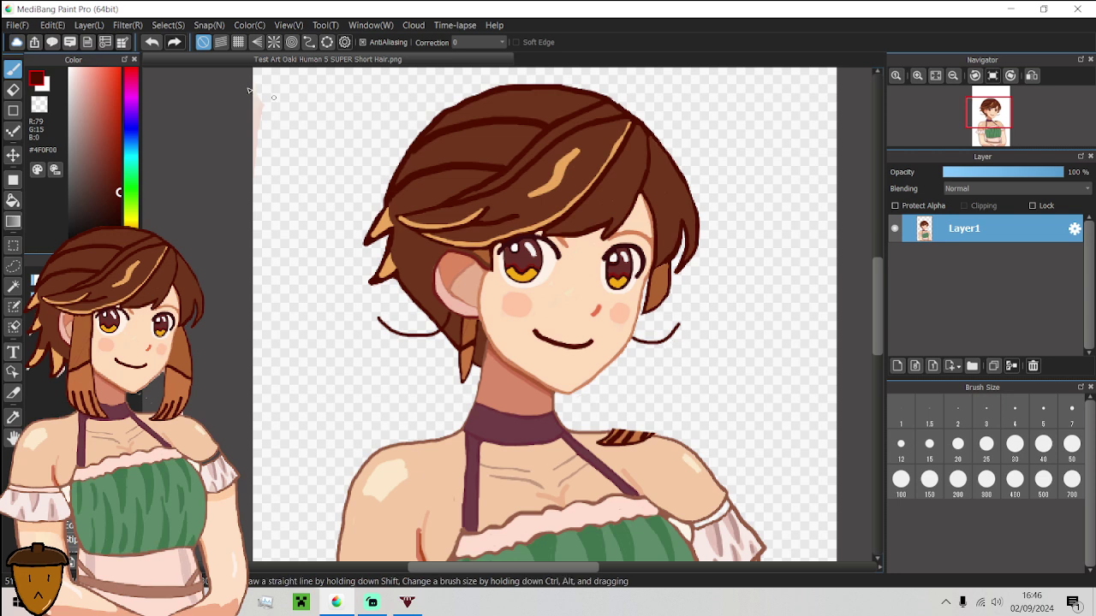
key("ctrl+z")
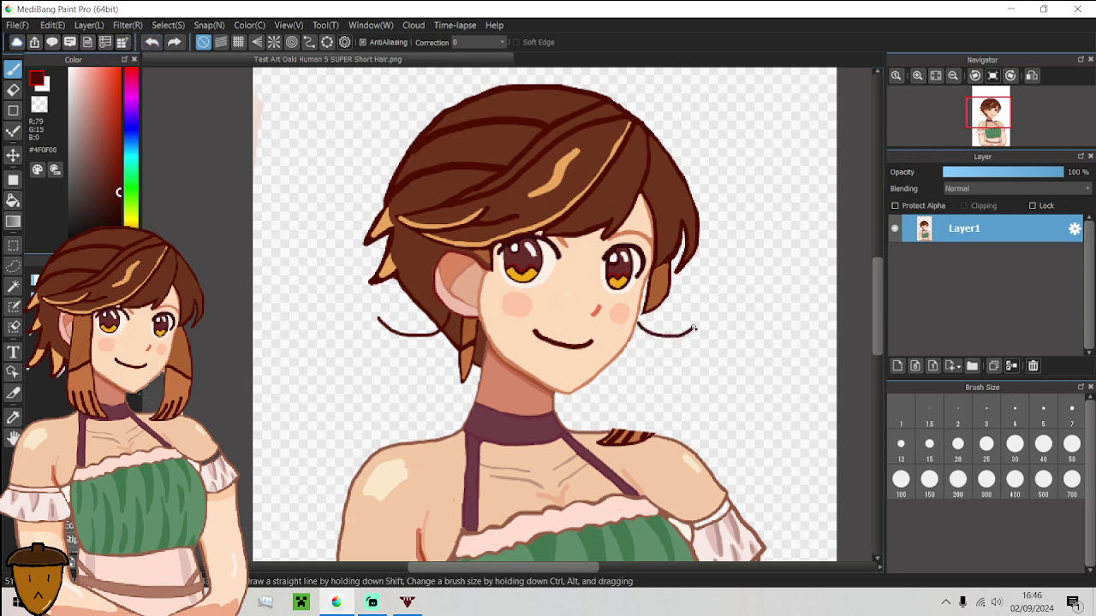
key("ctrl+z")
mouse_move(608, 385)
left_mouse_down()
mouse_move(656, 396)
mouse_move(698, 375)
left_mouse_up()
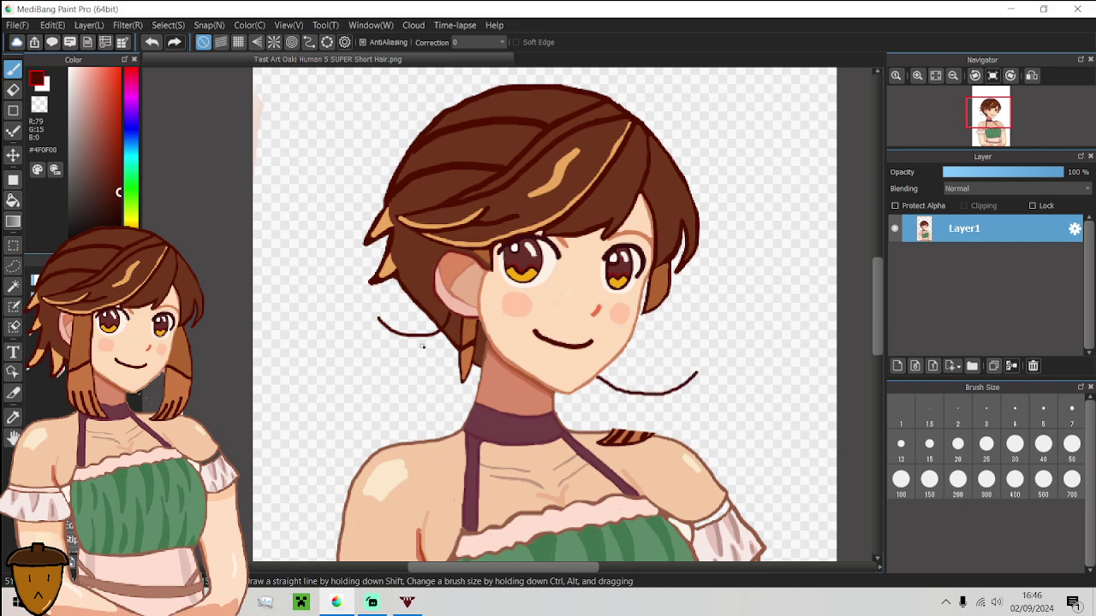
Erase the short dark curve attached to the hair just below the ear.
scroll(422, 345, "up", 3)
left_click(502, 311, "alt")
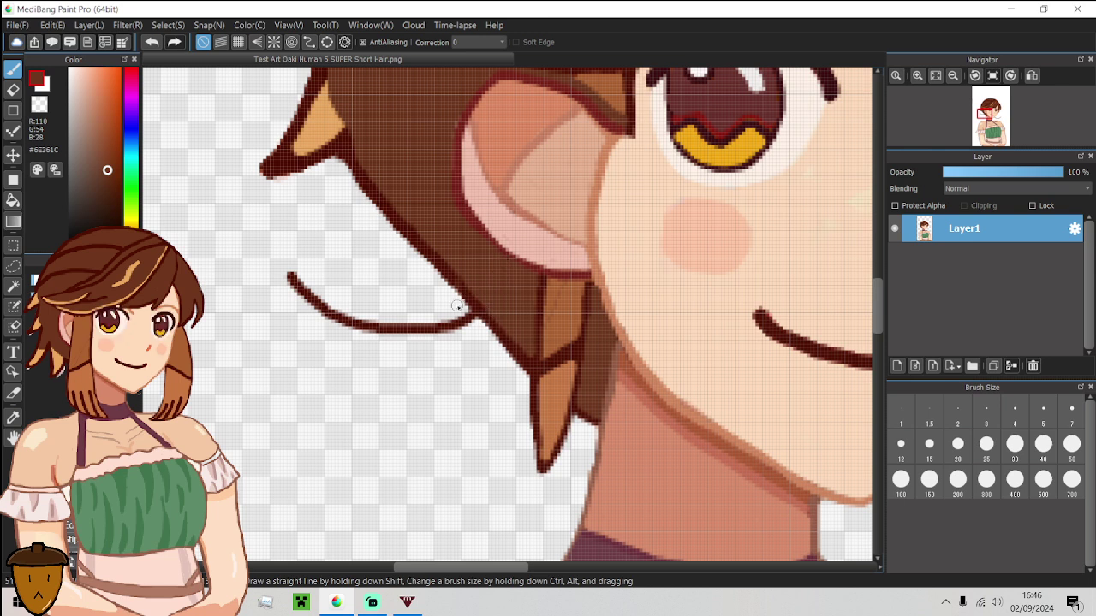
key("e")
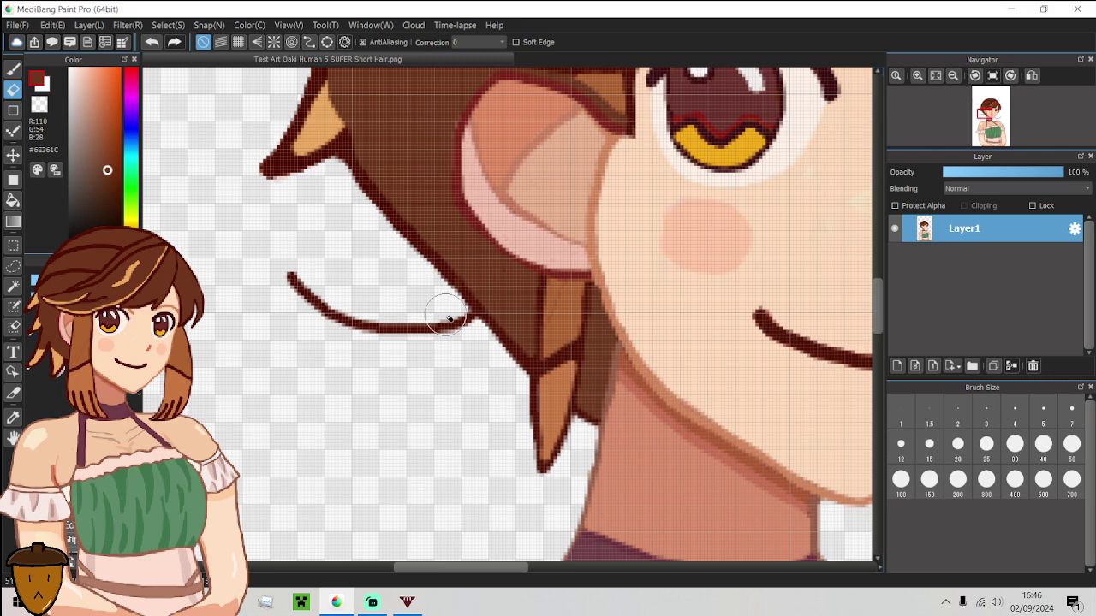
mouse_move(445, 306)
left_mouse_down()
mouse_move(458, 323)
mouse_move(410, 329)
left_mouse_up()
scroll(310, 293, "down", 4)
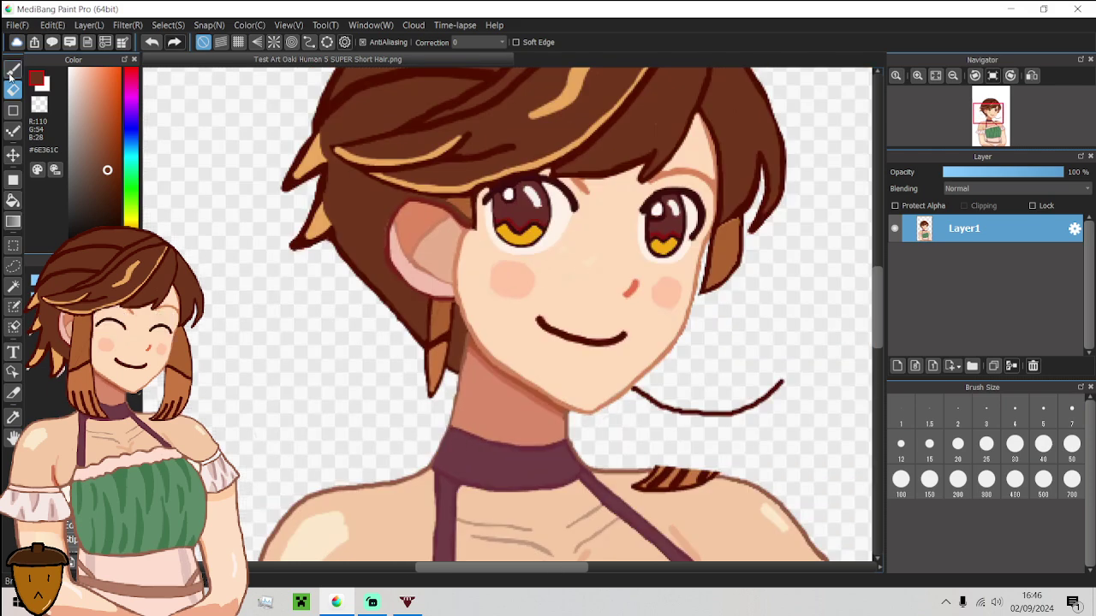
Touch up the inner end of the new curve at the jawline with the Brush in sampled outline colour #4F0F00.
key("b")
scroll(632, 387, "up", 6)
left_click_drag(599, 354, 599, 327)
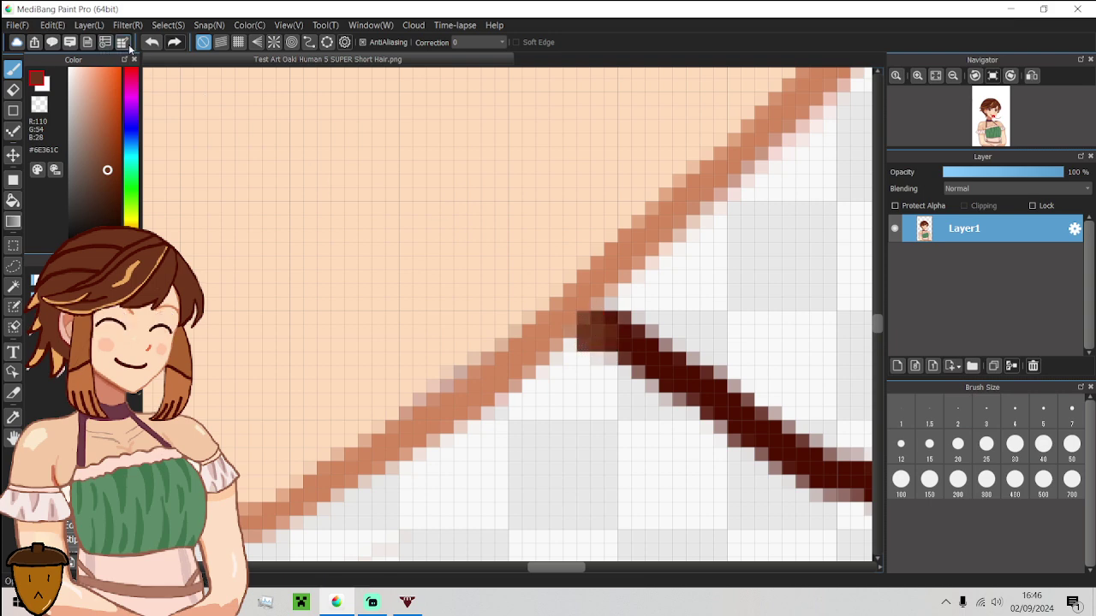
key("ctrl+z")
left_click(608, 328, "alt")
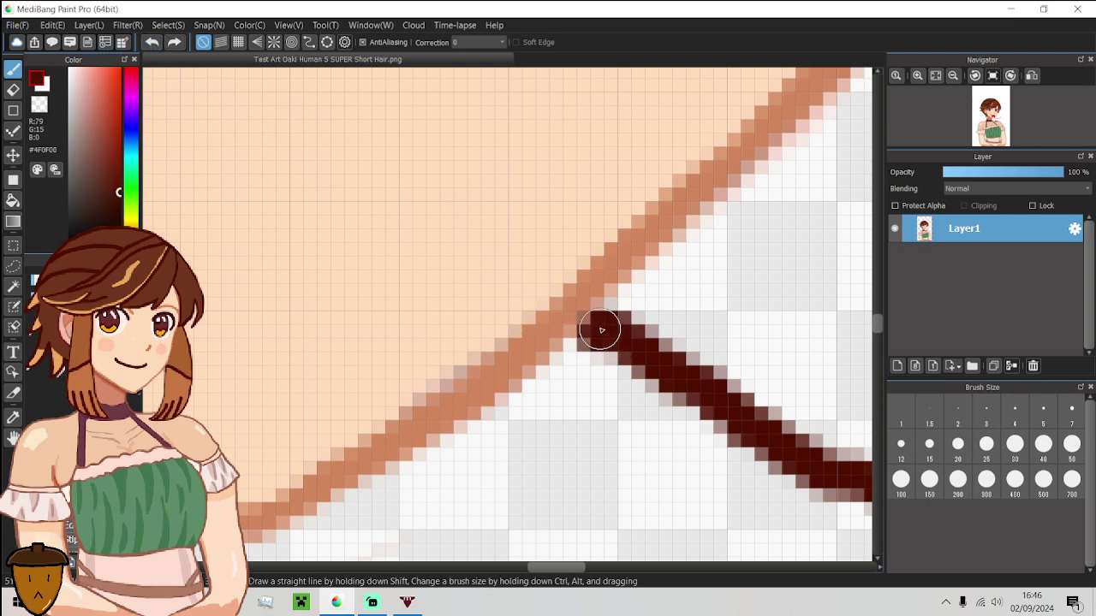
left_click(599, 325)
Outline the ear-side lock with two roughly parallel #4F0F00 curves sweeping outward and up from the hair below the ear.
scroll(599, 343, "down", 4)
scroll(600, 364, "down", 3)
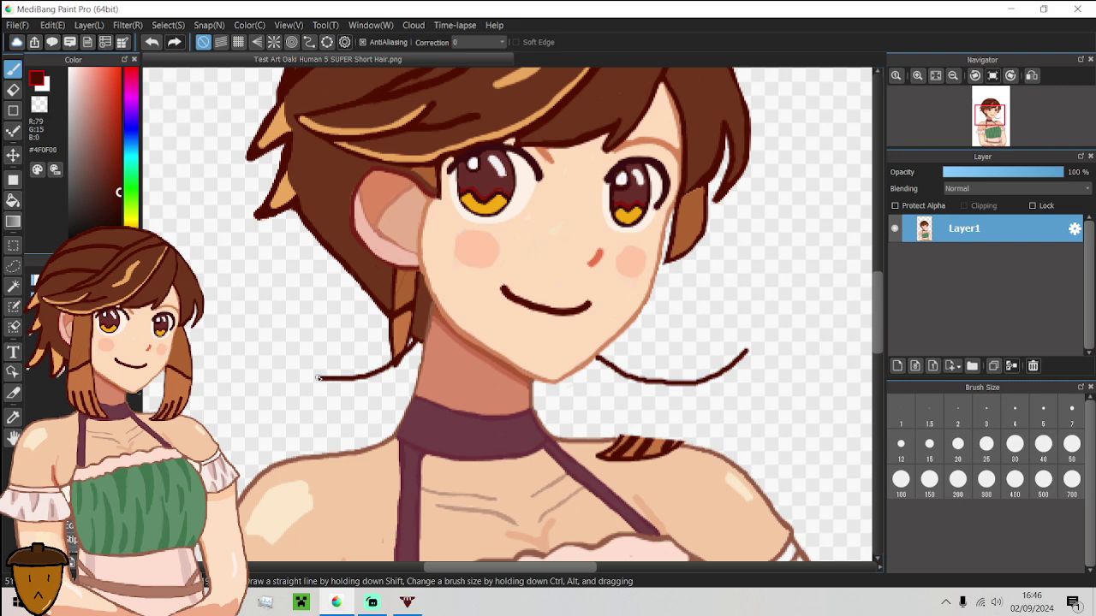
left_click_drag(318, 378, 263, 341)
scroll(271, 360, "down", 5)
scroll(292, 400, "up", 6)
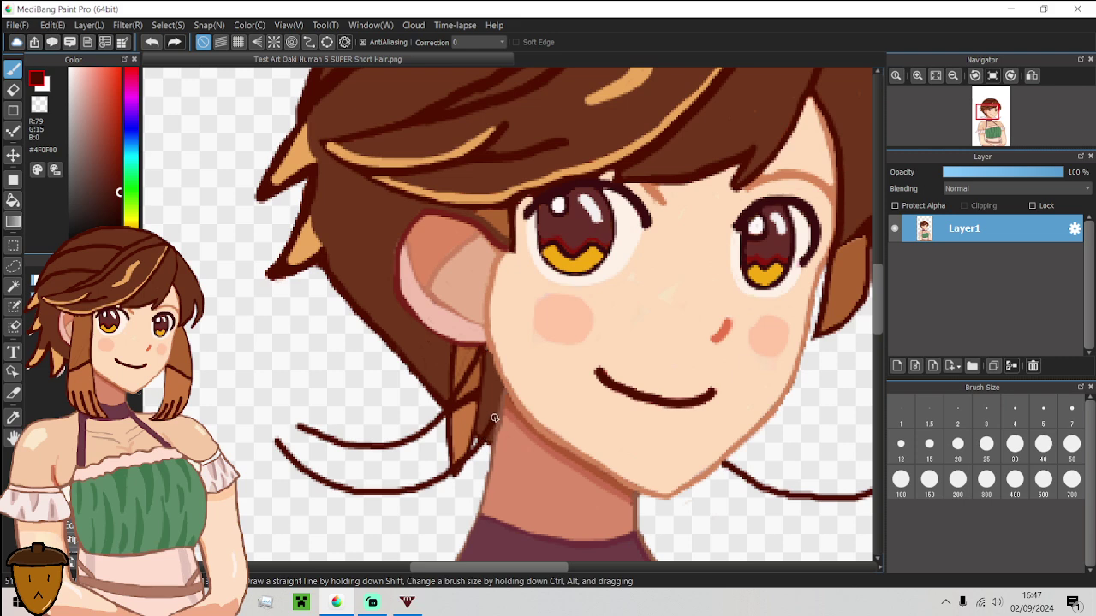
Draw a second #4F0F00 curve from the far side of the jaw, running just above the existing one and curling upward.
scroll(492, 435, "down", 5)
scroll(497, 440, "up", 5)
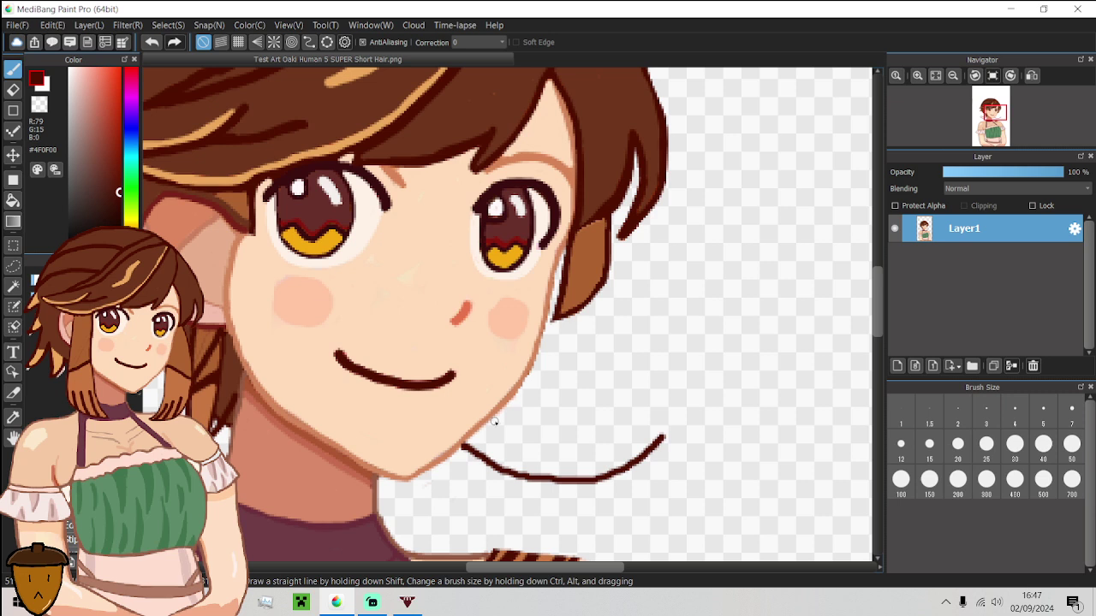
left_click_drag(497, 422, 592, 443)
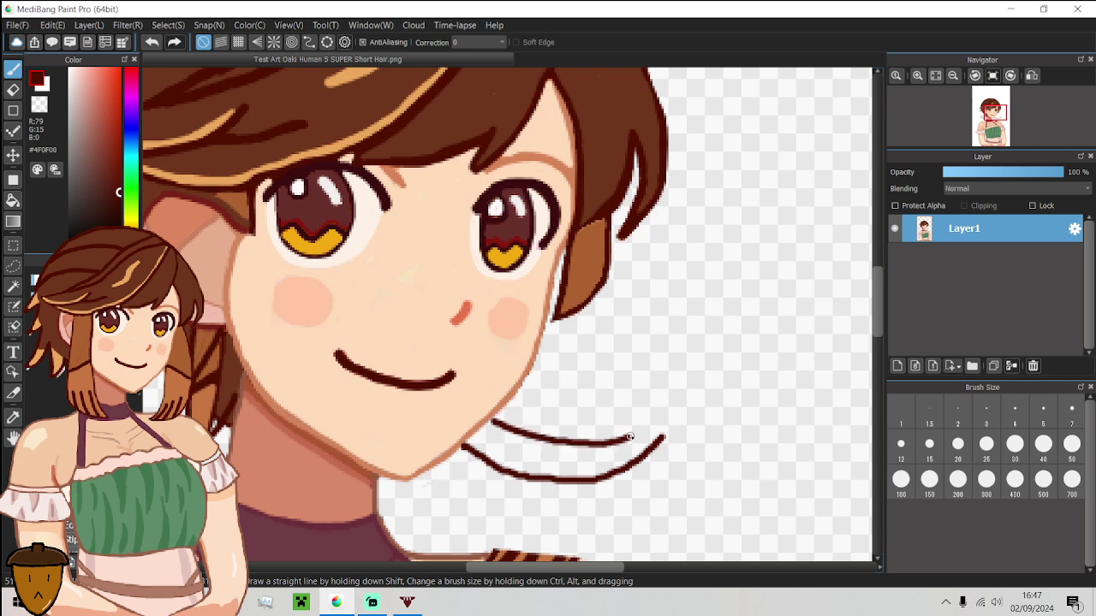
key("ctrl+z")
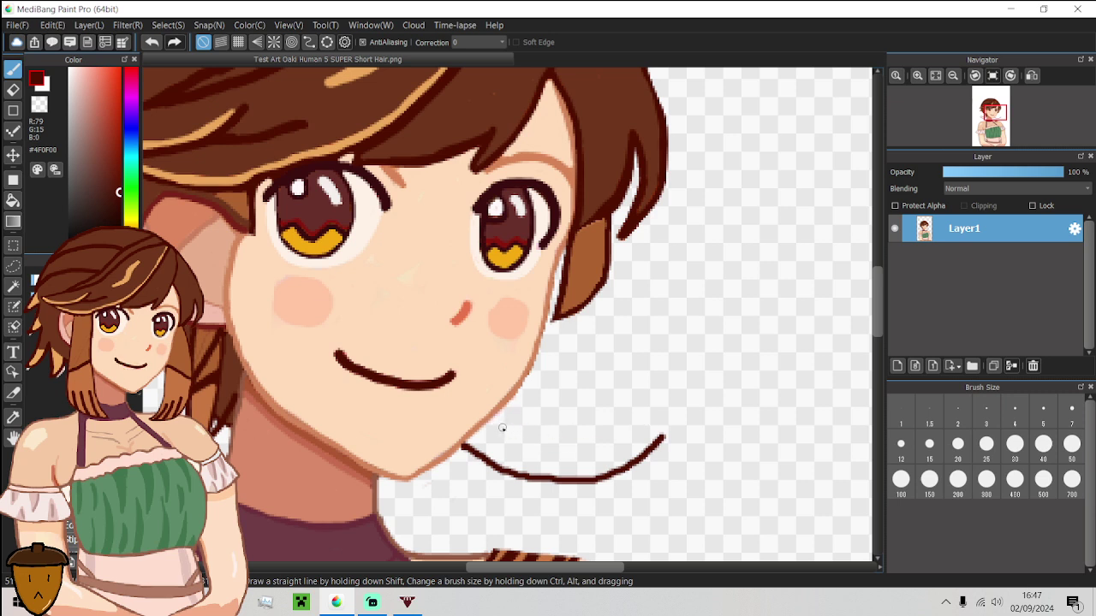
left_click_drag(490, 422, 567, 432)
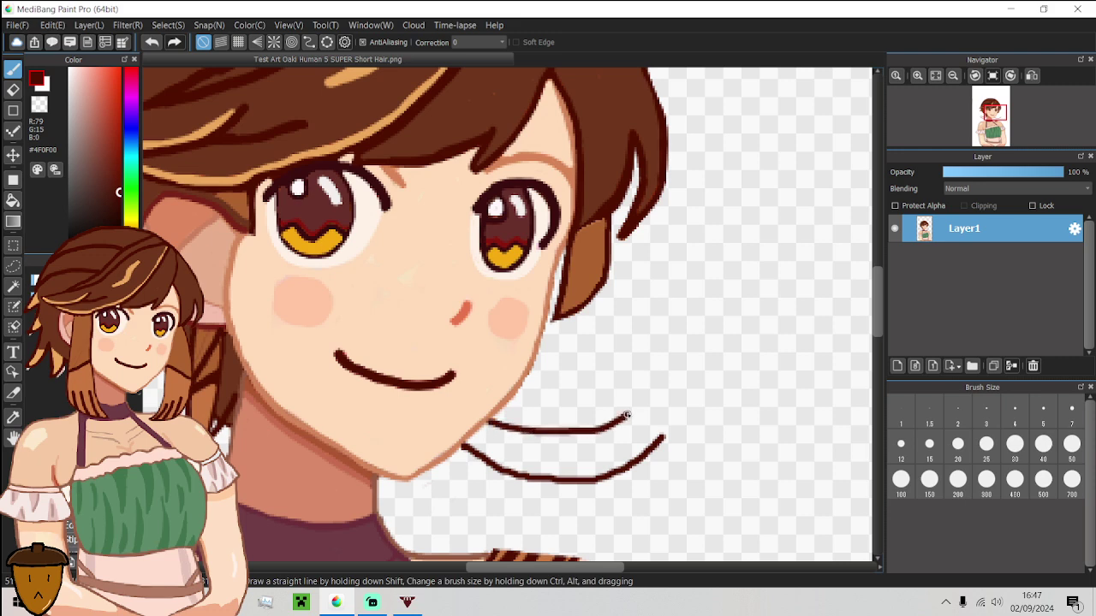
Outline a bone-shaped hair tie across the open ends of the two curves on the far side of the face.
scroll(628, 415, "down", 3)
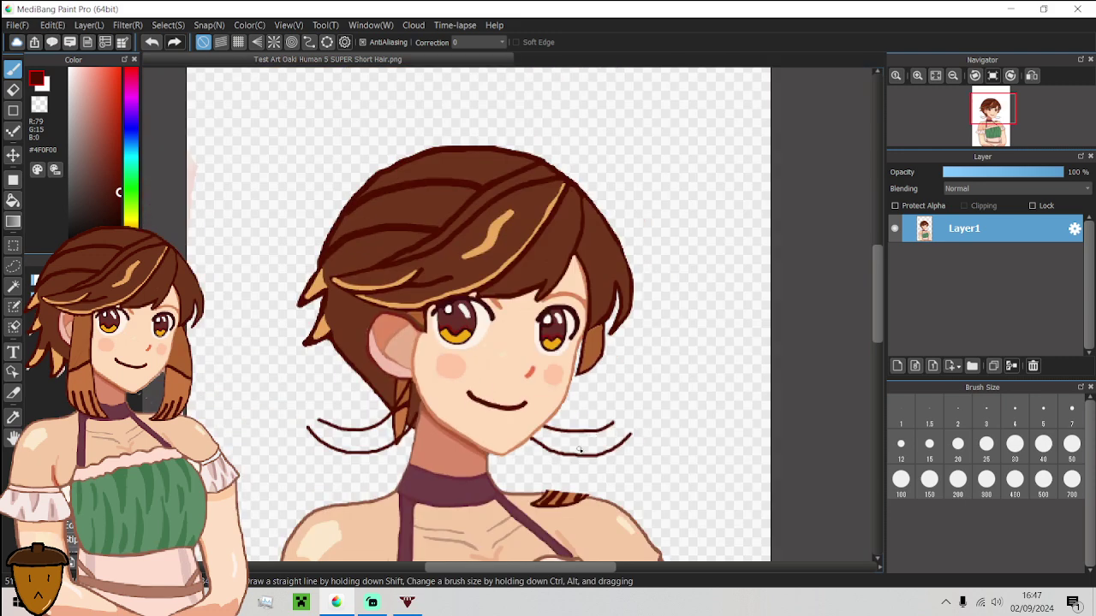
scroll(580, 449, "up", 5)
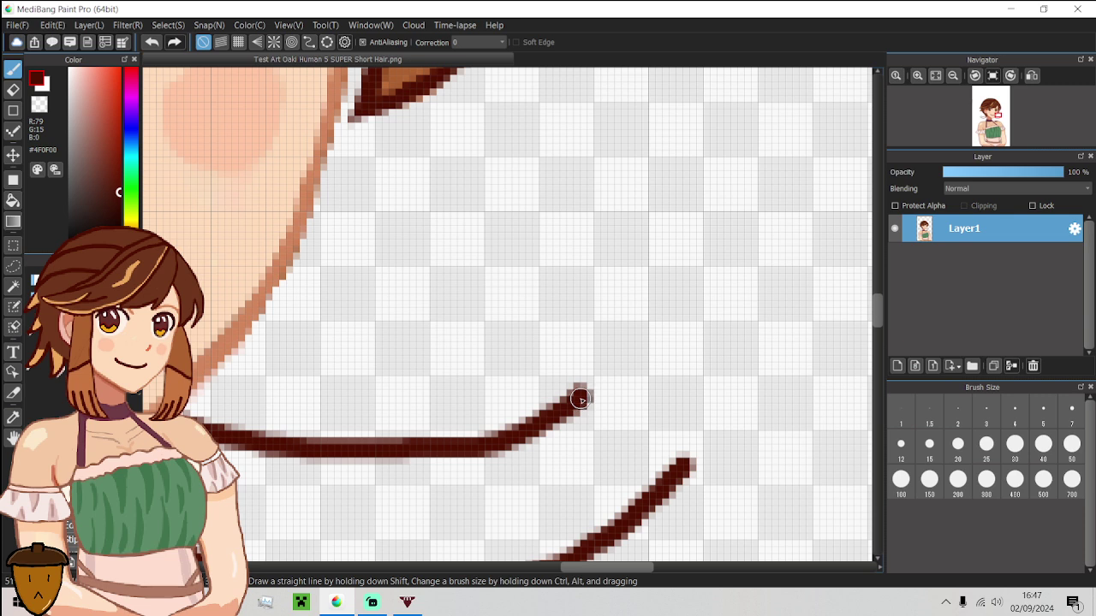
mouse_move(580, 399)
left_mouse_down()
mouse_move(693, 468)
mouse_move(714, 515)
mouse_move(758, 510)
mouse_move(777, 492)
mouse_move(774, 464)
mouse_move(802, 441)
mouse_move(789, 405)
mouse_move(740, 415)
mouse_move(700, 400)
mouse_move(632, 359)
mouse_move(610, 316)
mouse_move(579, 301)
mouse_move(575, 331)
mouse_move(543, 346)
mouse_move(582, 392)
left_mouse_up()
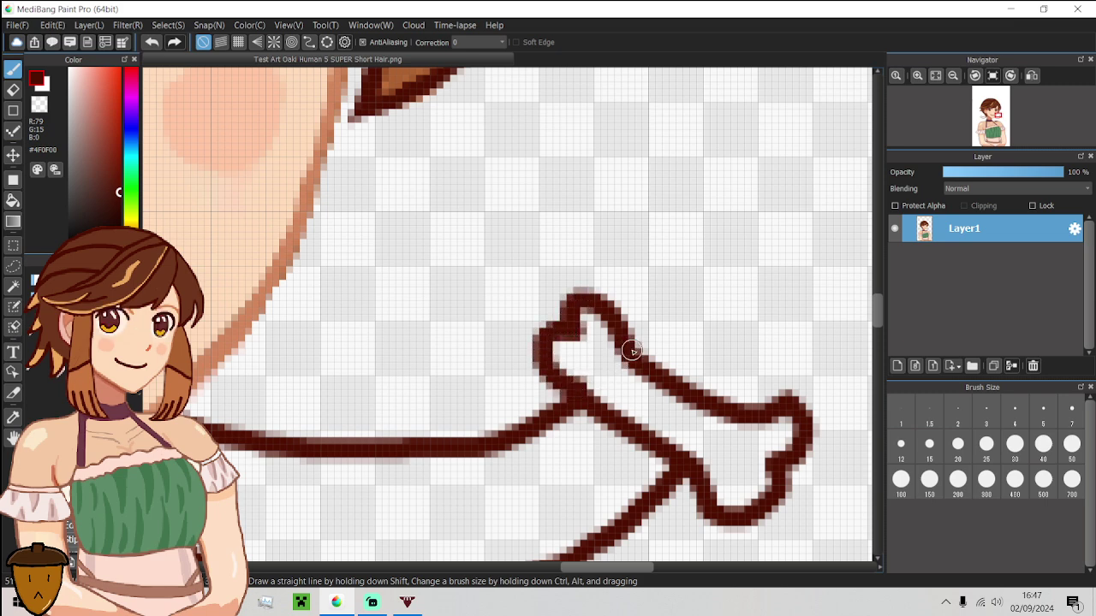
Draw a pointed, leaf-shaped hair tip rising from the bone-shaped tie on the far side of the face.
scroll(632, 351, "down", 3)
mouse_move(636, 348)
left_mouse_down()
mouse_move(681, 300)
mouse_move(633, 323)
left_mouse_up()
key("ctrl+z")
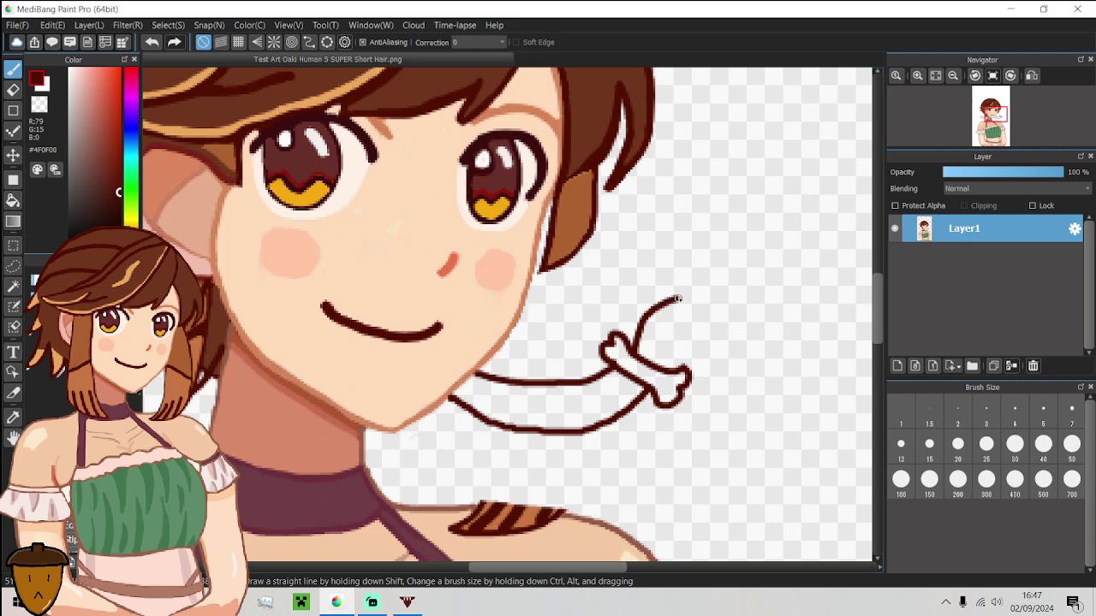
left_click_drag(686, 302, 682, 341)
scroll(666, 321, "down", 5)
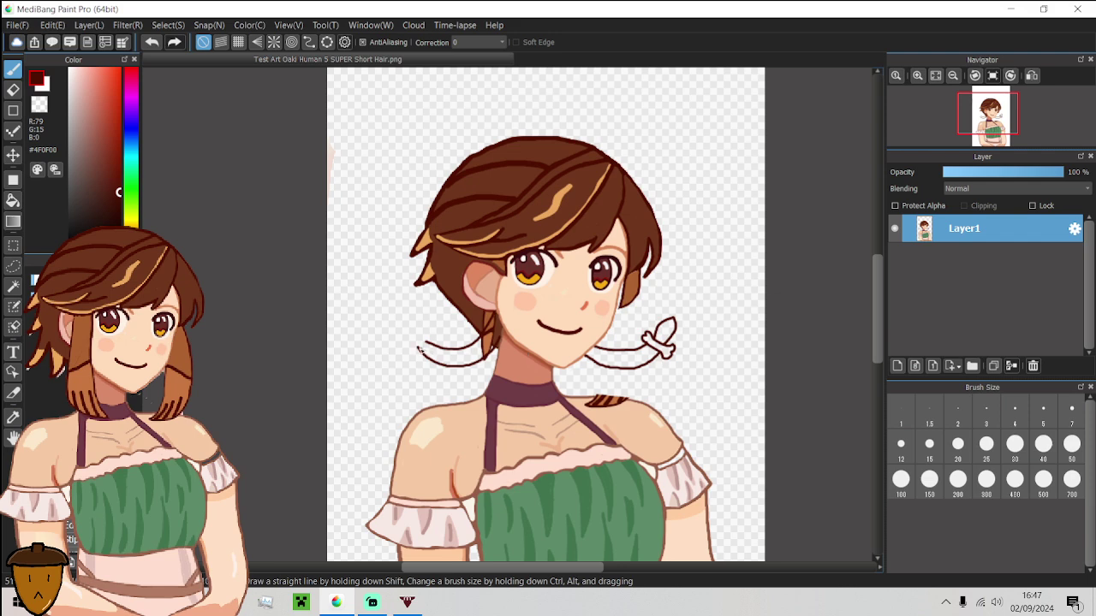
Outline a matching bone-shaped hair tie across the ends of the two curves on the ear side.
scroll(419, 350, "up", 6)
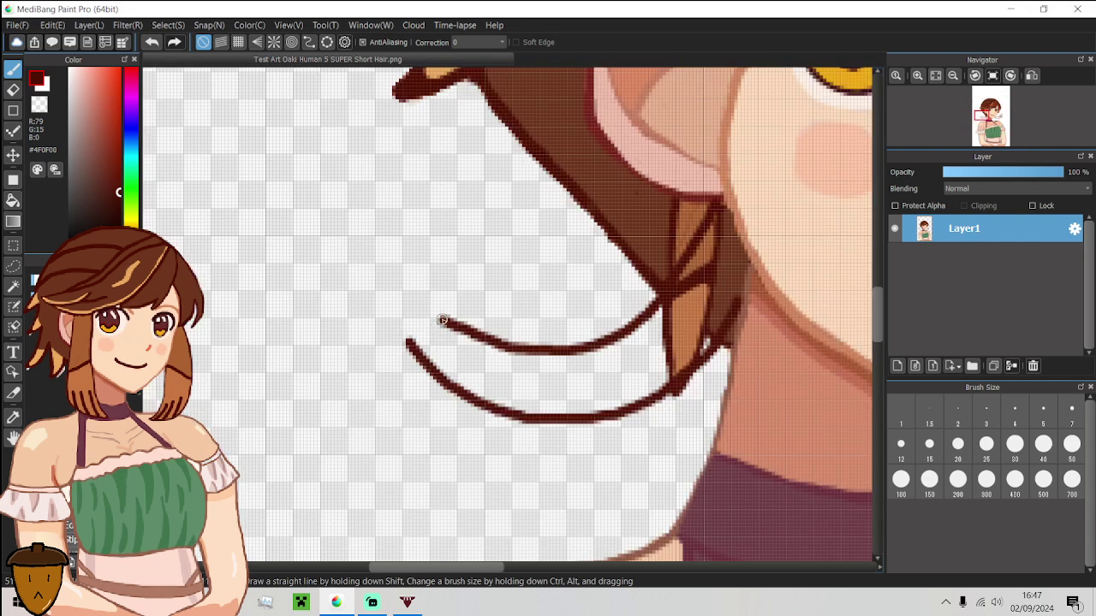
left_click_drag(436, 325, 409, 343)
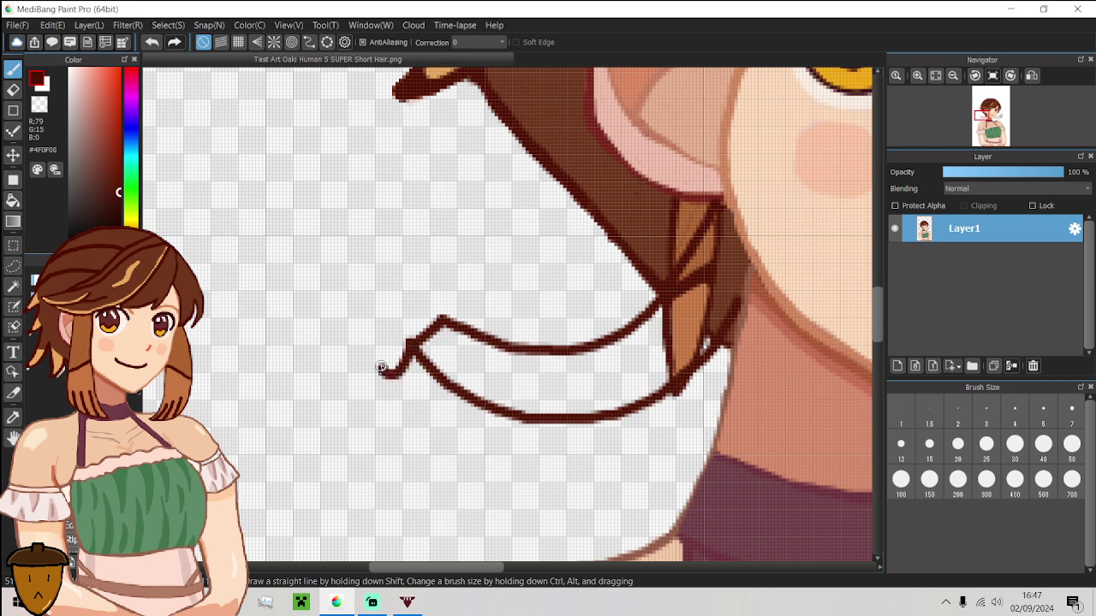
mouse_move(381, 366)
left_mouse_down()
mouse_move(381, 353)
mouse_move(350, 342)
mouse_move(368, 331)
left_mouse_up()
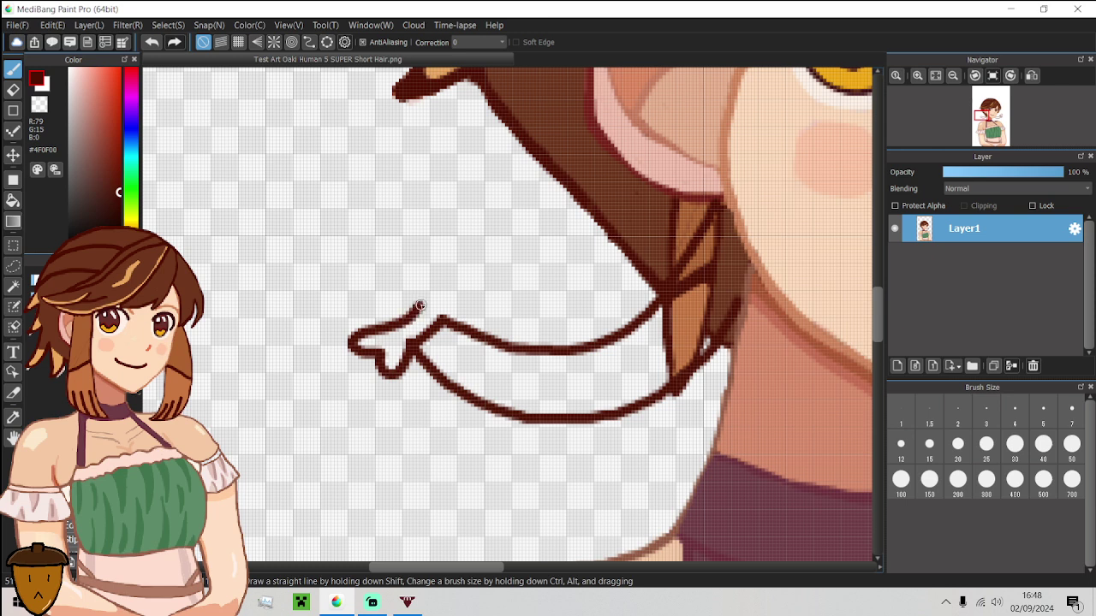
mouse_move(427, 297)
left_mouse_down()
mouse_move(433, 277)
mouse_move(451, 272)
mouse_move(448, 283)
left_mouse_up()
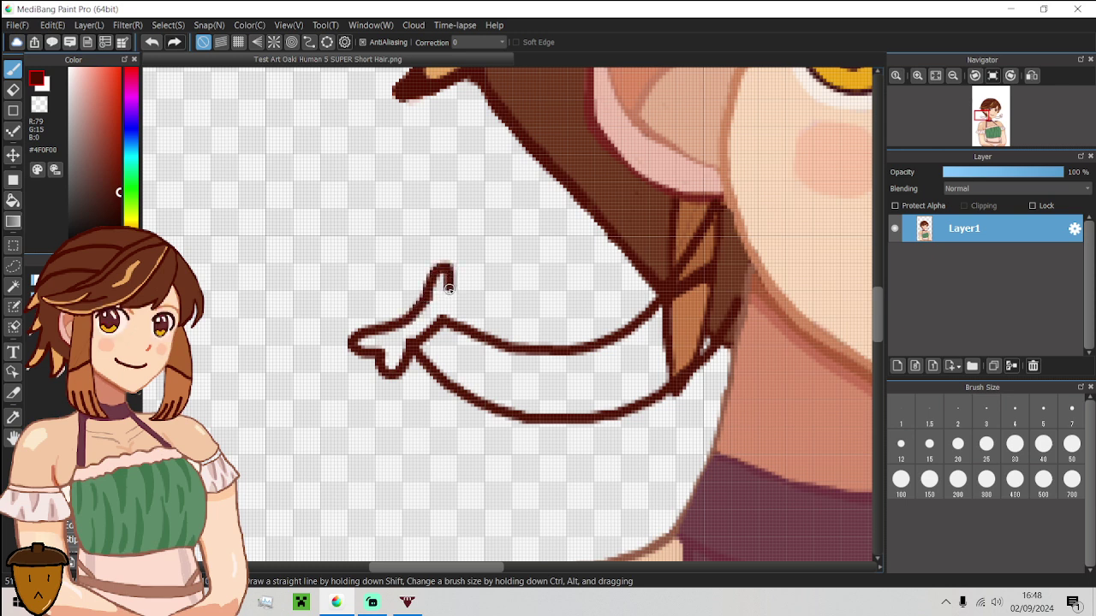
mouse_move(472, 286)
left_mouse_down()
mouse_move(480, 297)
mouse_move(458, 309)
left_mouse_up()
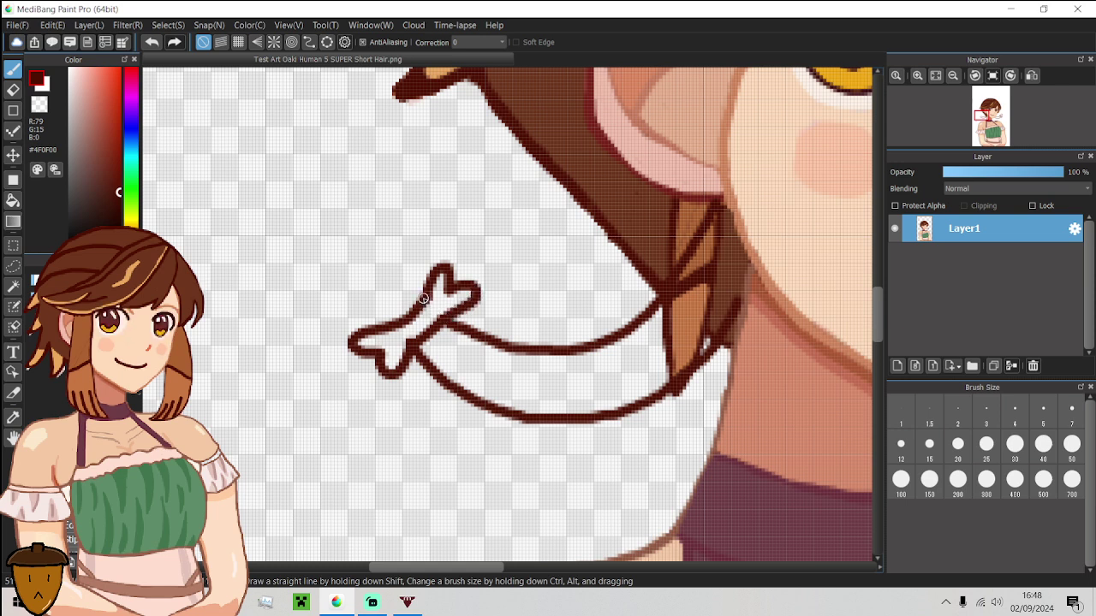
Draw a pointed, leaf-shaped hair tip curving up from the ear-side bone tie.
left_click_drag(419, 290, 368, 246)
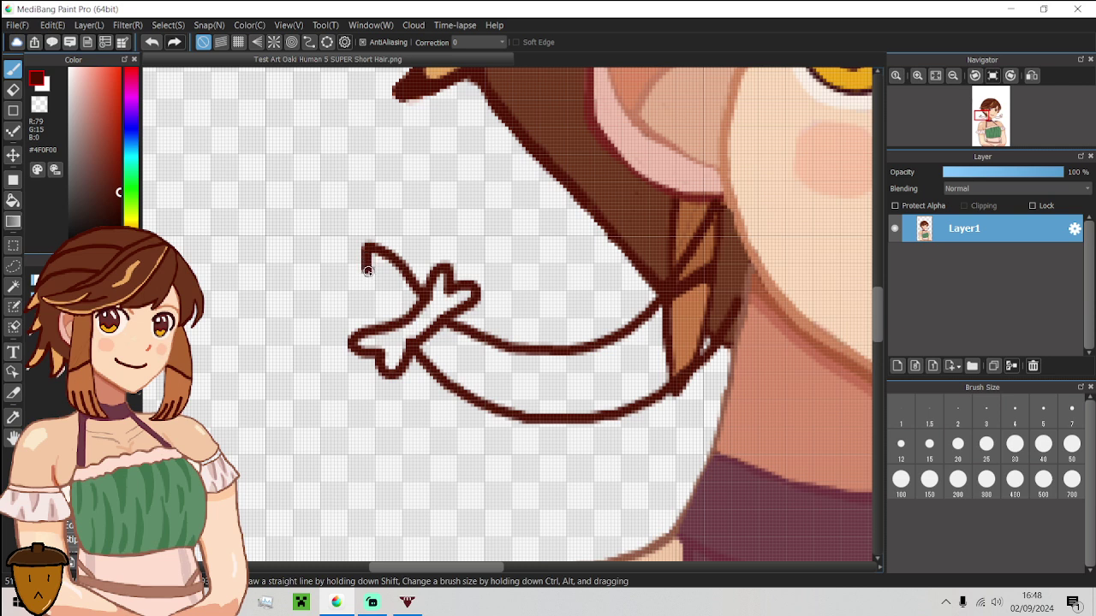
key("ctrl+z")
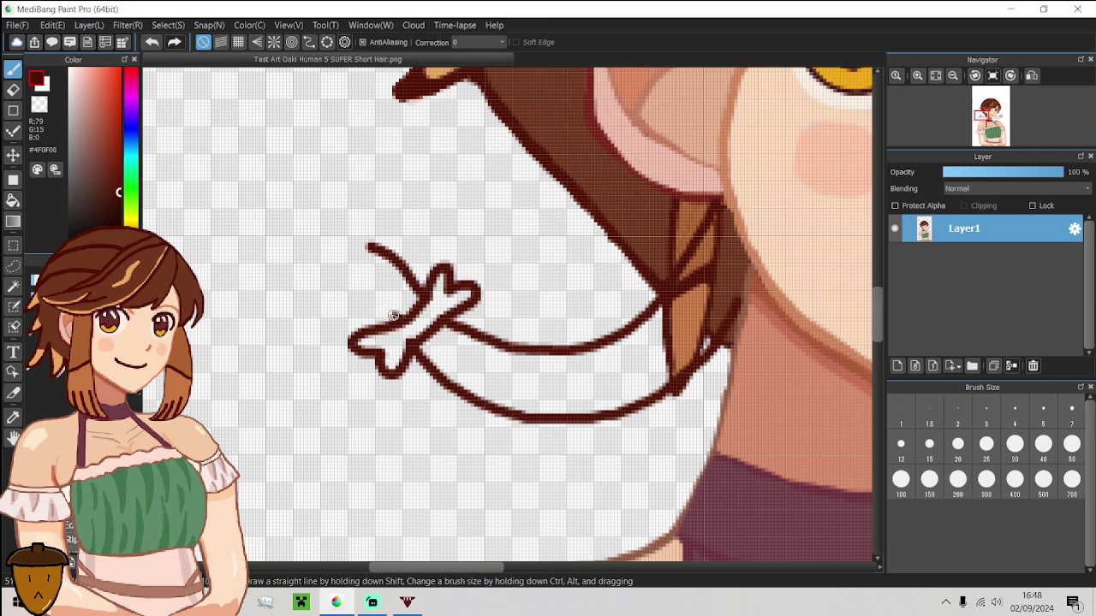
mouse_move(393, 315)
left_mouse_down()
mouse_move(360, 276)
mouse_move(356, 238)
left_mouse_up()
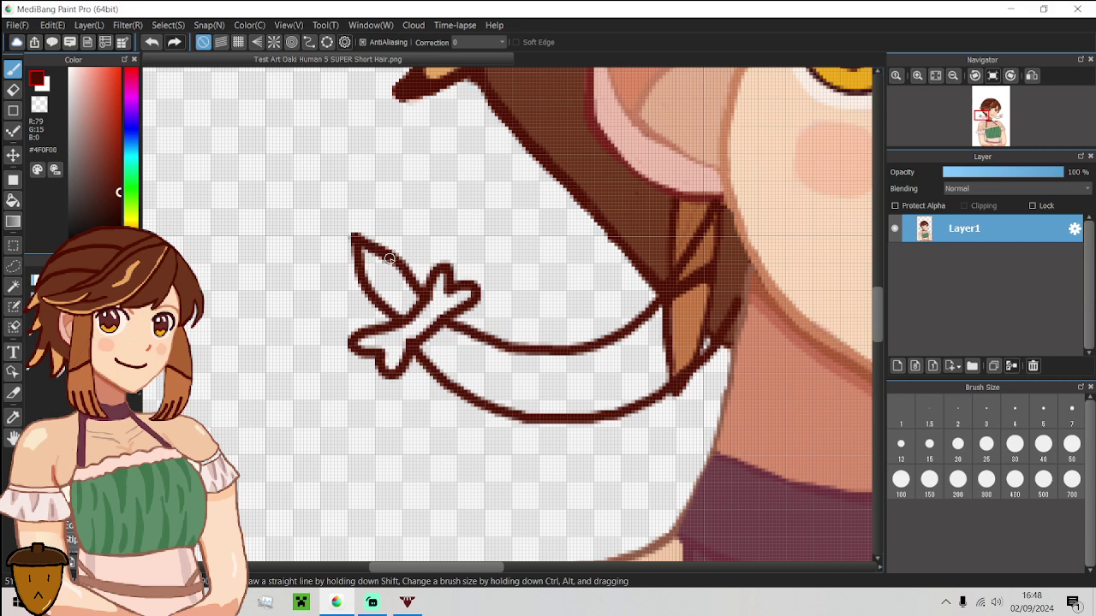
scroll(408, 277, "down", 4)
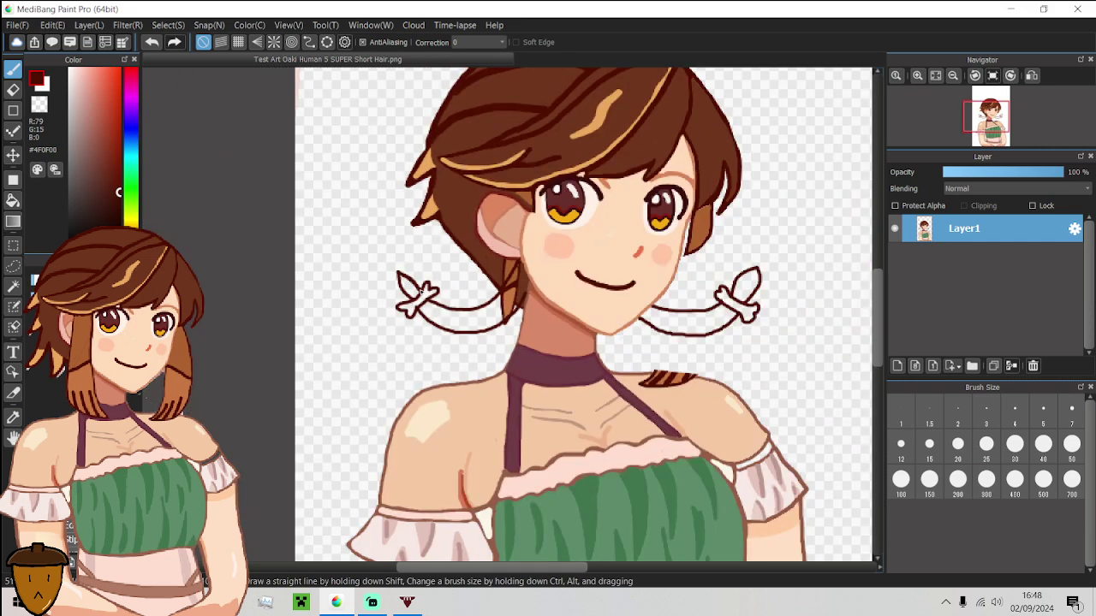
Sample the hair brown #6E361C and bucket-fill the curved locks on both sides of the face.
left_click(522, 290, "alt")
key("g")
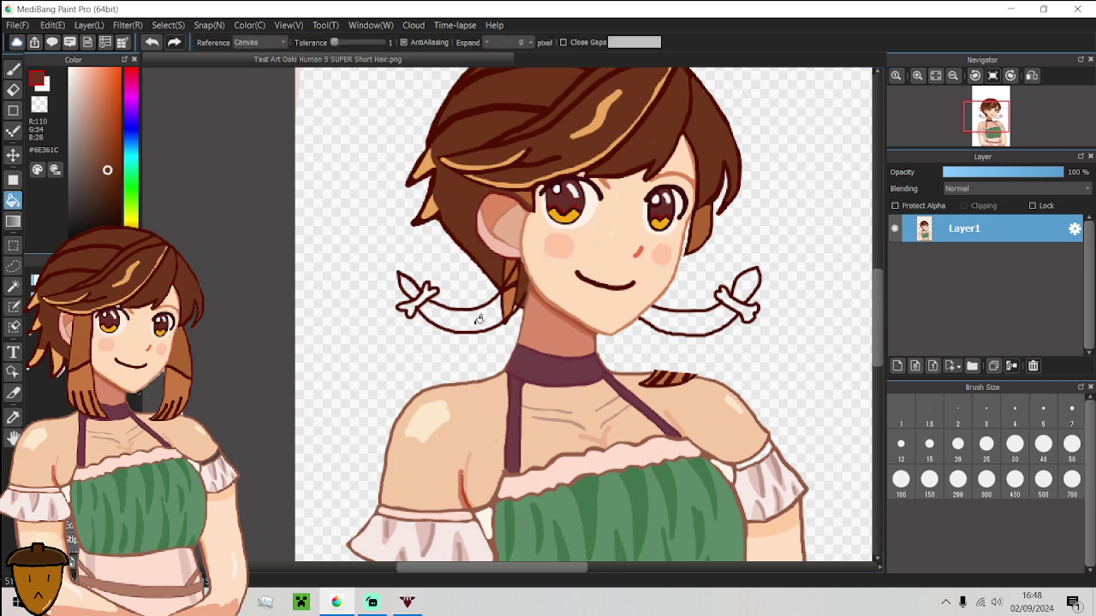
left_click(478, 320)
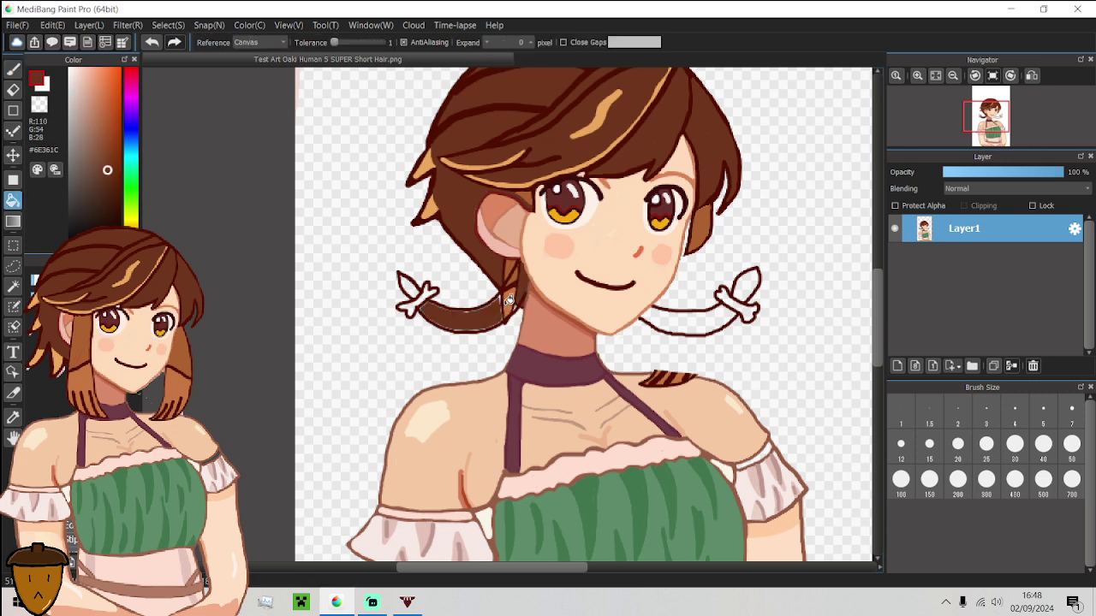
left_click(672, 318)
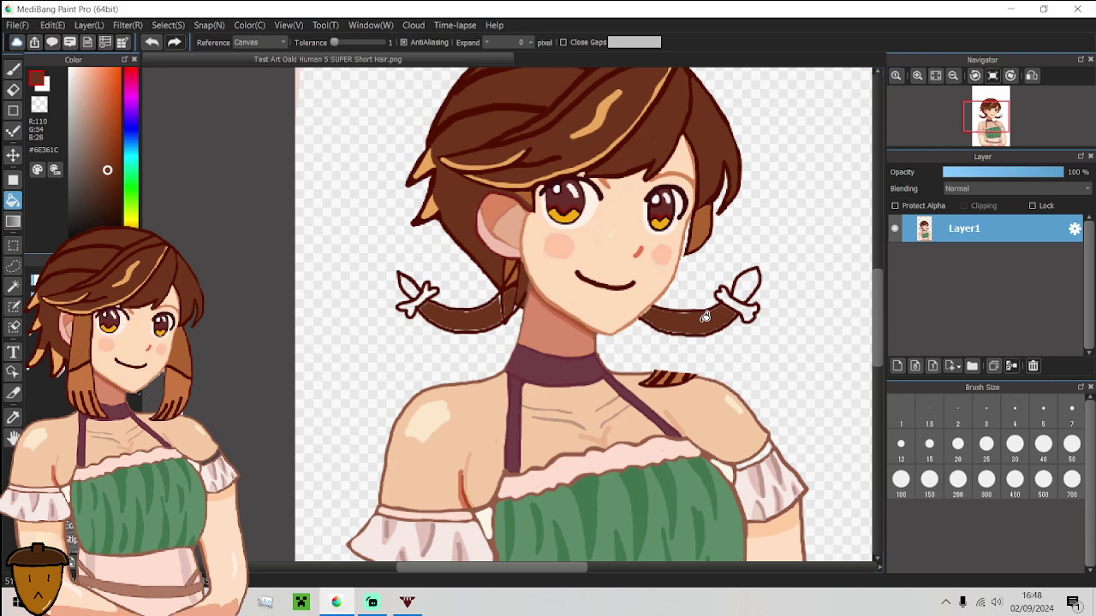
Sample the outline colour #4F0F00 and bucket-fill the pale gaps between the brown fill and the outlines of the curved locks.
scroll(704, 316, "up", 3)
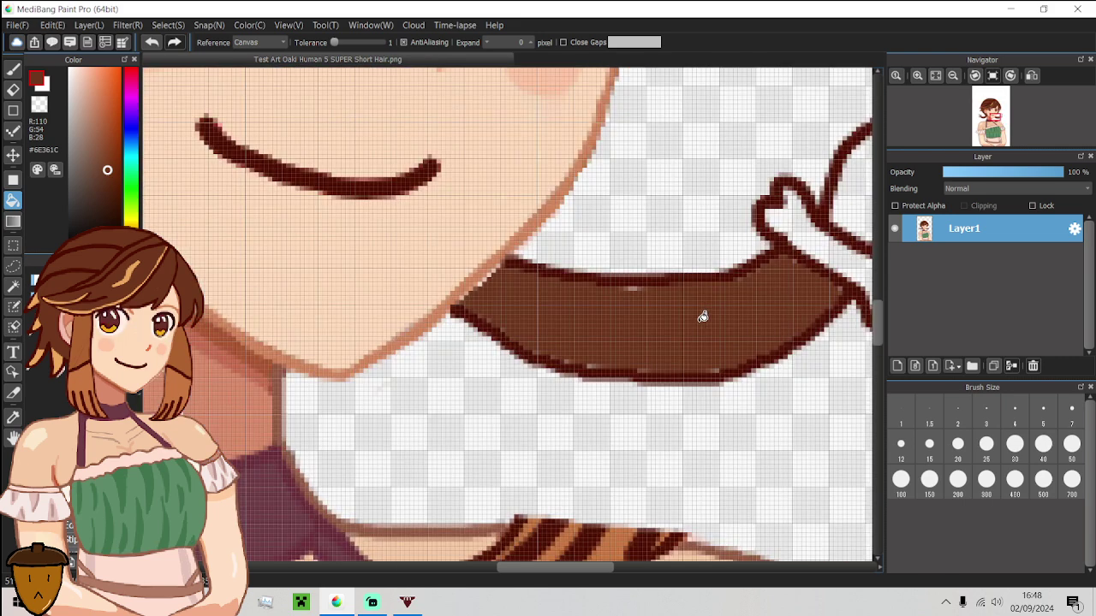
left_click(665, 278, "alt")
left_click(665, 278)
scroll(665, 278, "down", 2)
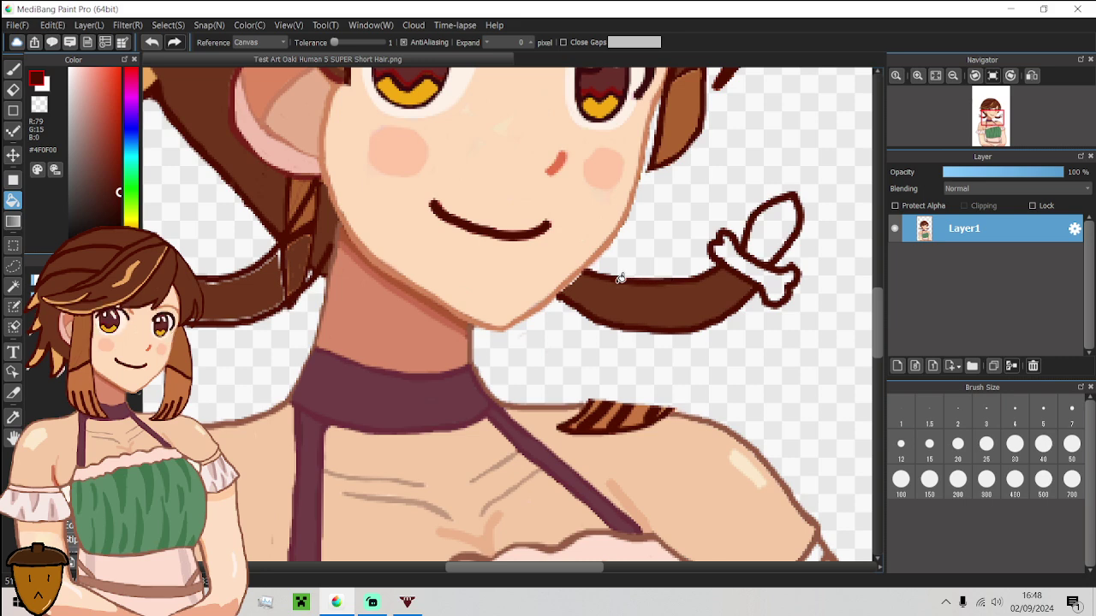
left_click(269, 253)
scroll(279, 281, "down", 4)
scroll(226, 265, "up", 4)
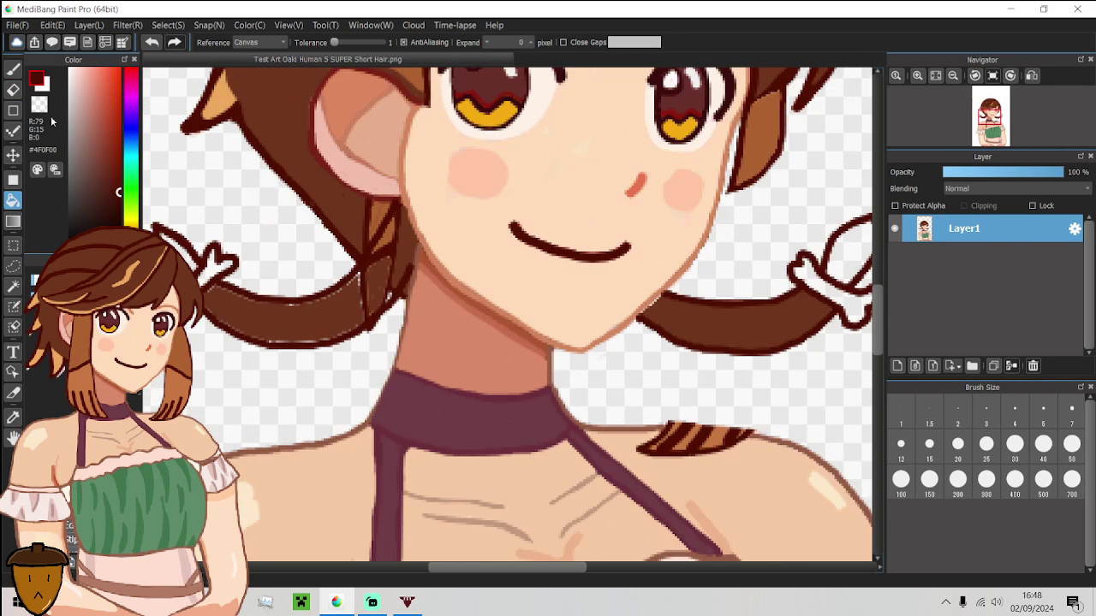
Paint a brush stroke in the hair's brown #6E361C across the outlines where the left pigtail meets the hair below the ear.
left_click(13, 69)
scroll(344, 297, "up", 4)
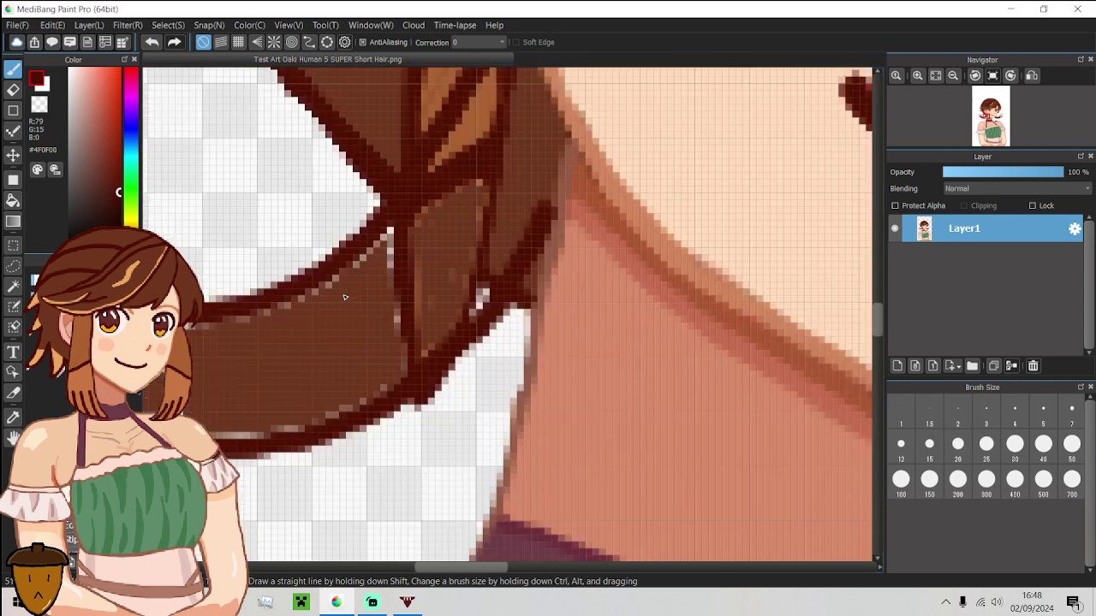
left_click(371, 264, "alt")
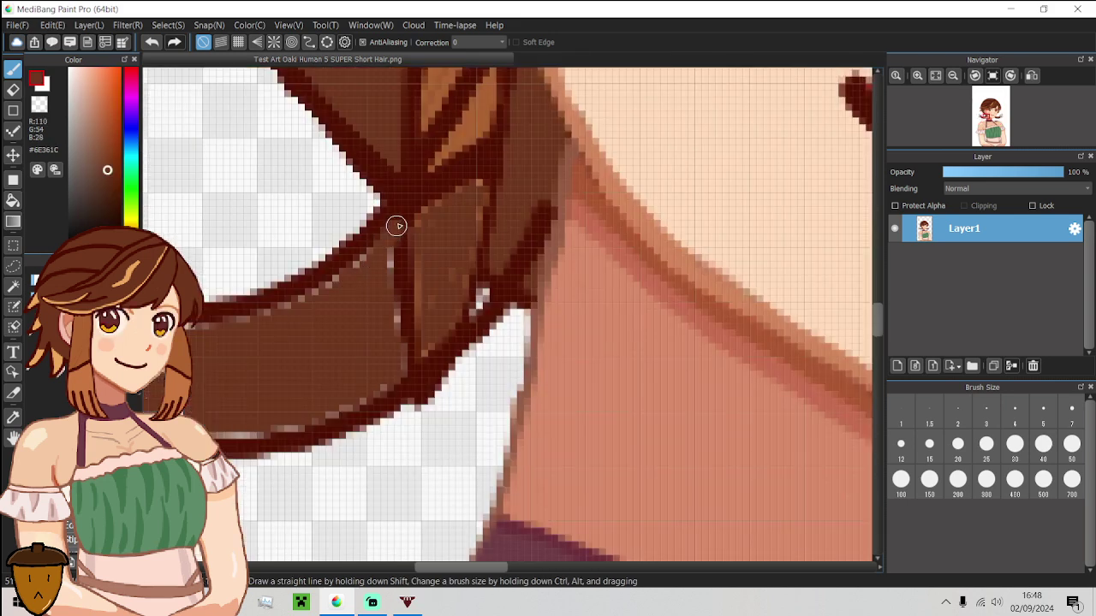
mouse_move(396, 225)
left_mouse_down()
mouse_move(464, 128)
mouse_move(462, 145)
mouse_move(500, 69)
mouse_move(512, 112)
left_mouse_up()
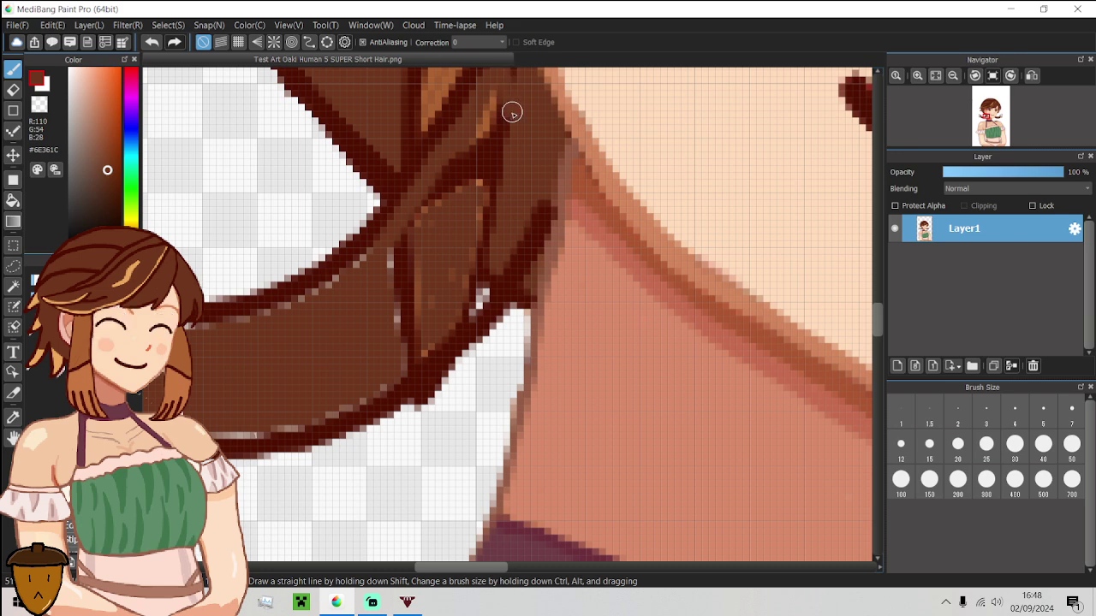
With a size 2 brush, paint brown over the leftover strand lines and orange patches inside the left pigtail's upper end.
scroll(507, 255, "down", 5)
scroll(539, 308, "up", 5)
left_click(957, 444)
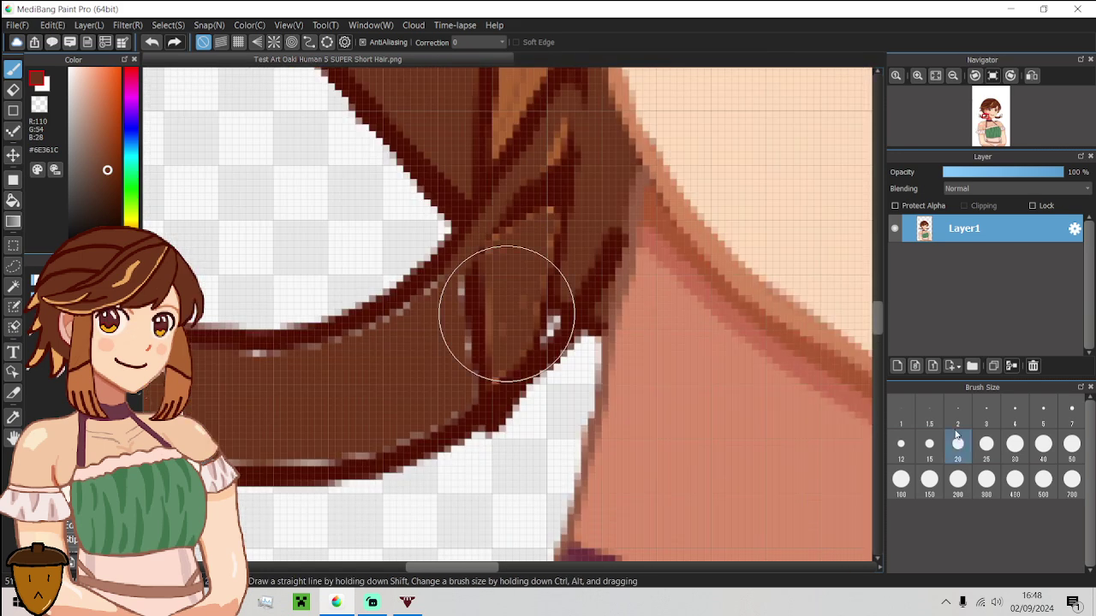
left_click(958, 416)
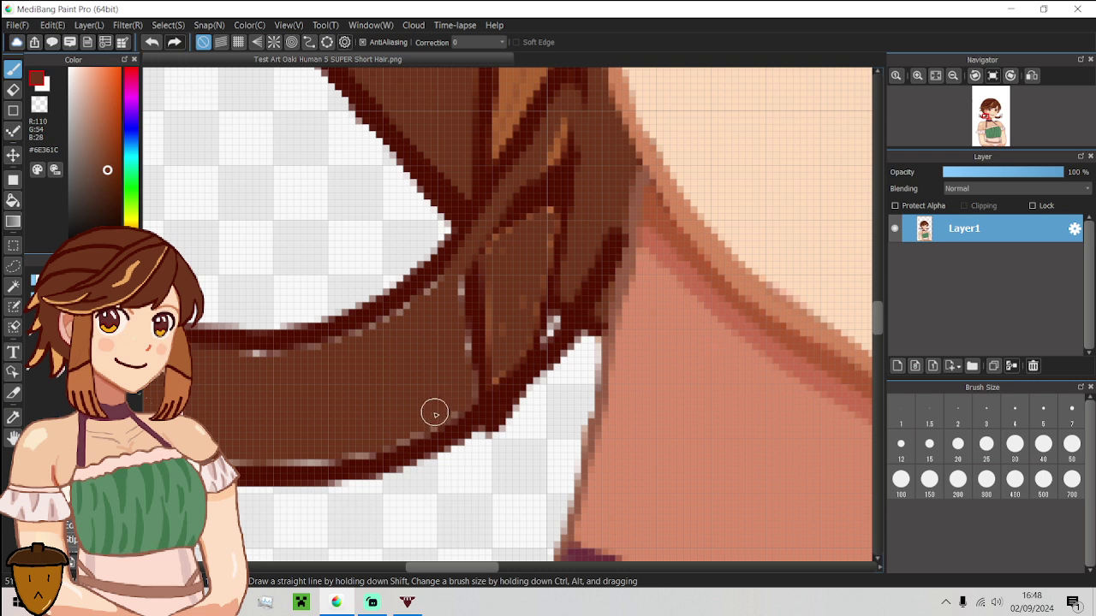
mouse_move(435, 416)
left_mouse_down()
mouse_move(488, 379)
mouse_move(565, 296)
mouse_move(597, 230)
left_mouse_up()
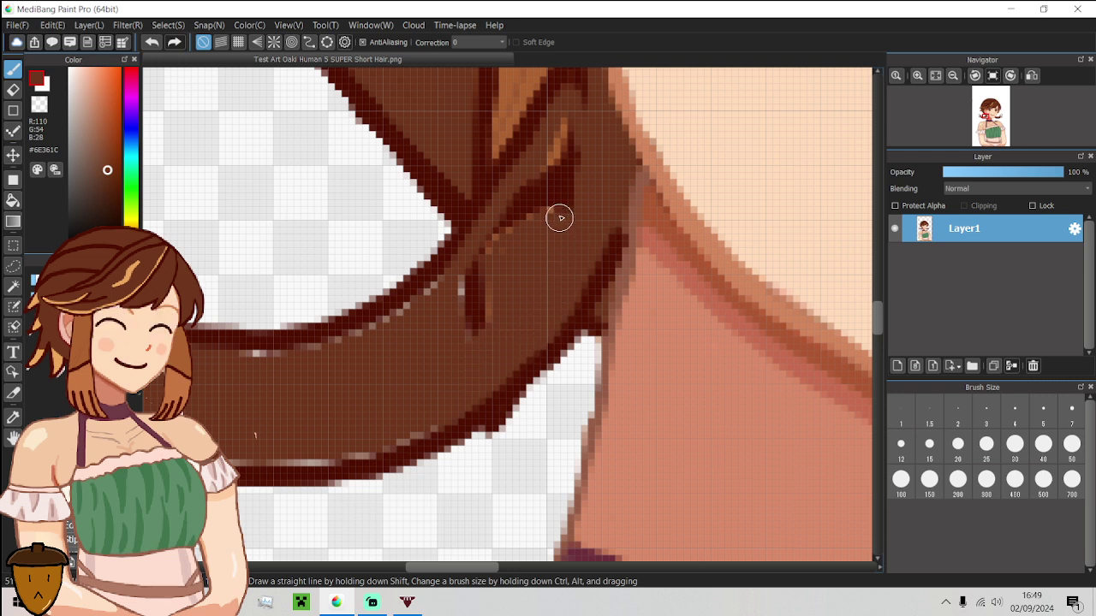
mouse_move(559, 217)
left_mouse_down()
mouse_move(574, 128)
mouse_move(451, 336)
mouse_move(507, 298)
mouse_move(479, 304)
mouse_move(455, 292)
left_mouse_up()
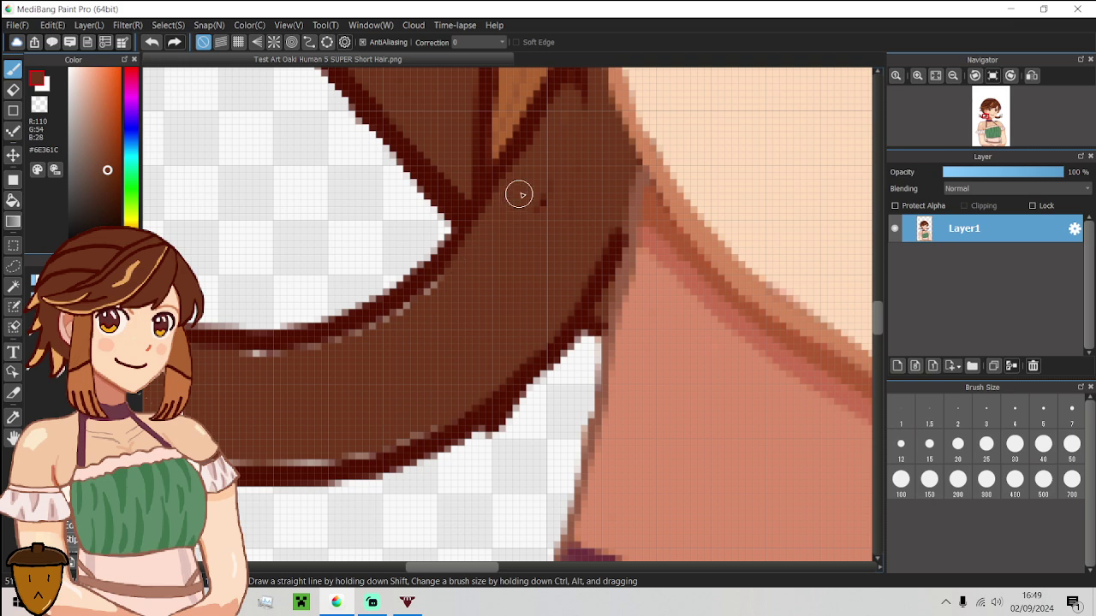
scroll(494, 298, "down", 4)
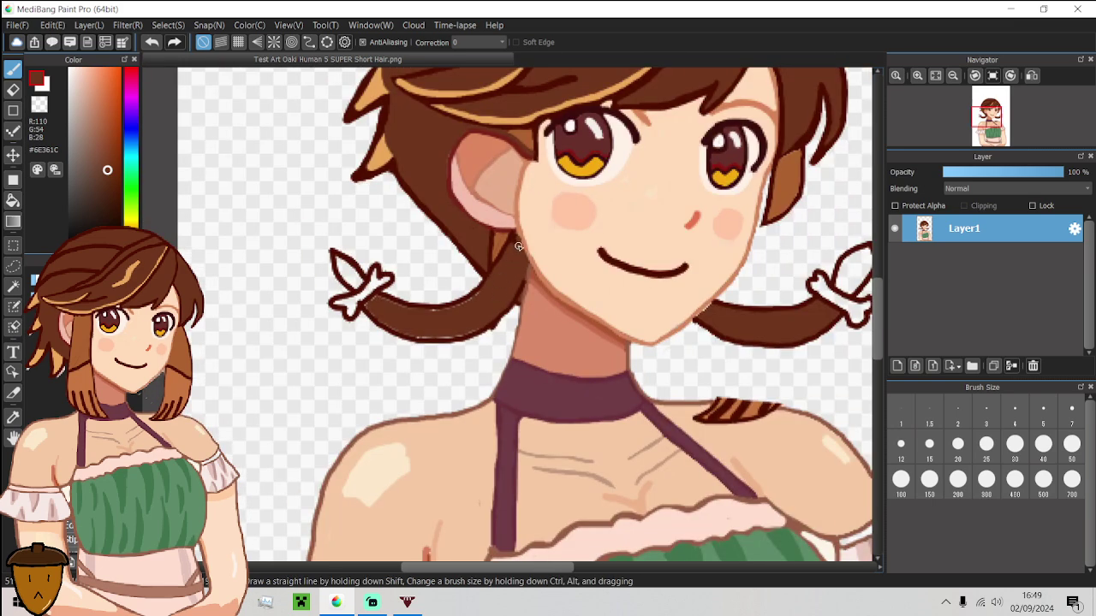
scroll(518, 246, "up", 5)
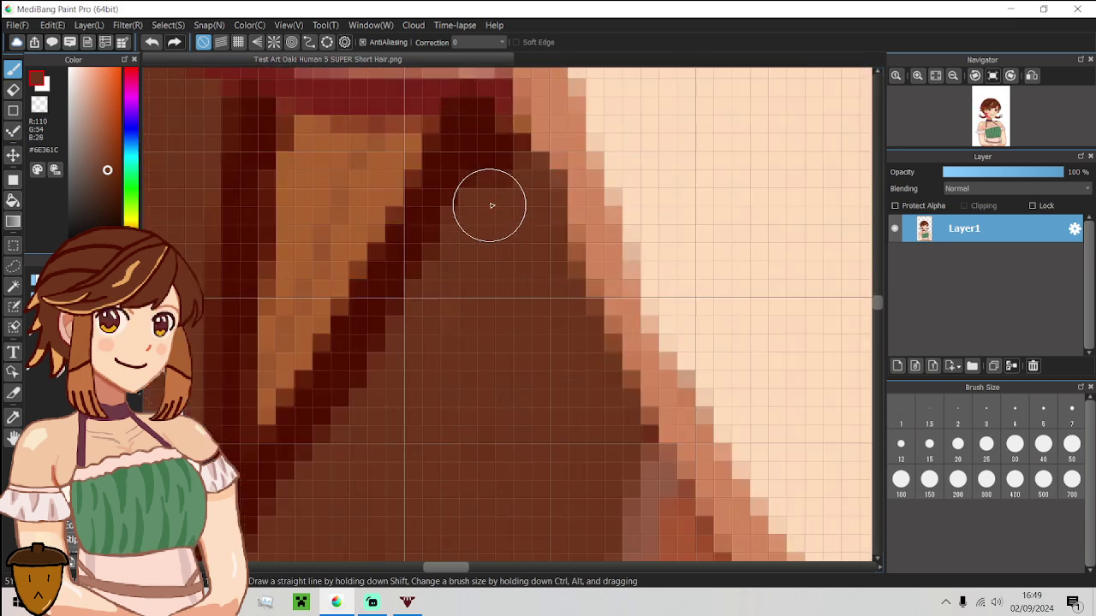
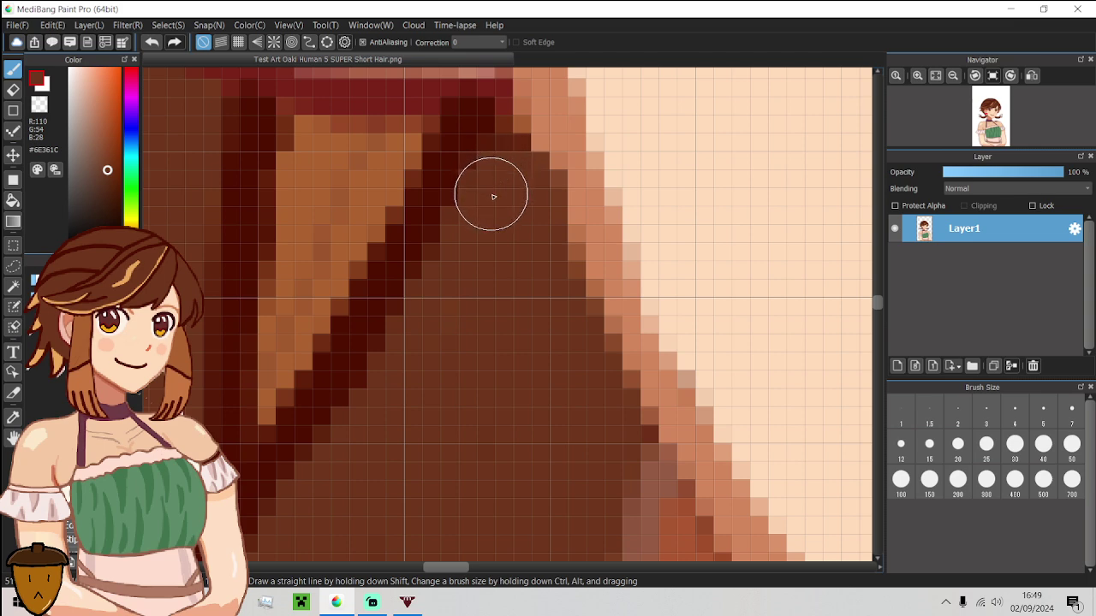
Paint brown over the pale gaps along the upper and lower inner edges of the left pigtail.
scroll(493, 197, "down", 6)
scroll(420, 296, "up", 4)
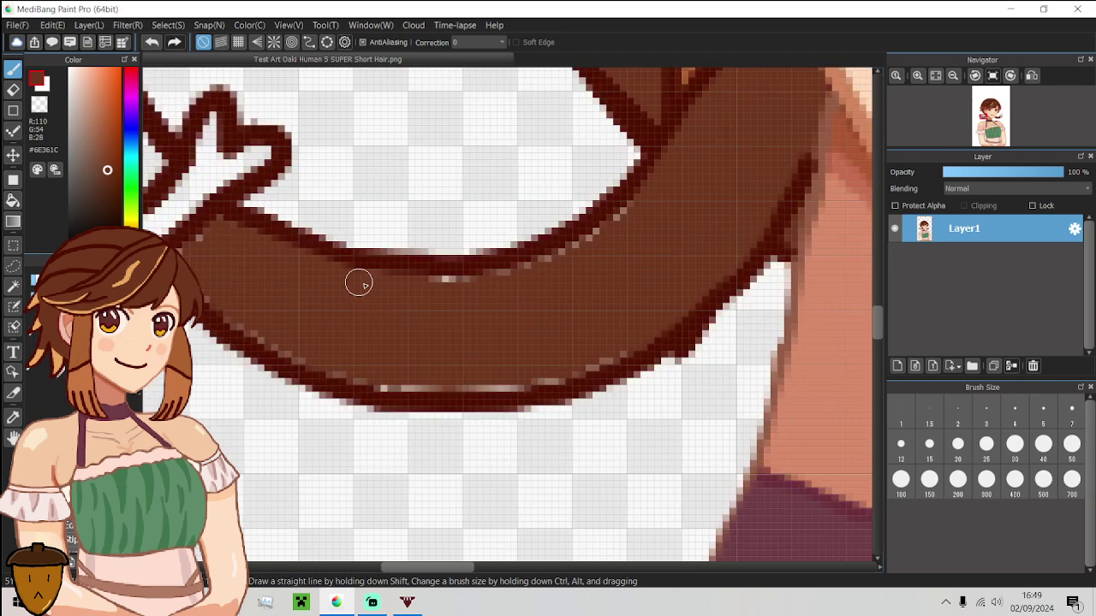
mouse_move(455, 294)
left_mouse_down()
mouse_move(482, 293)
mouse_move(424, 294)
mouse_move(539, 276)
mouse_move(511, 290)
mouse_move(603, 244)
mouse_move(646, 207)
mouse_move(587, 249)
left_mouse_up()
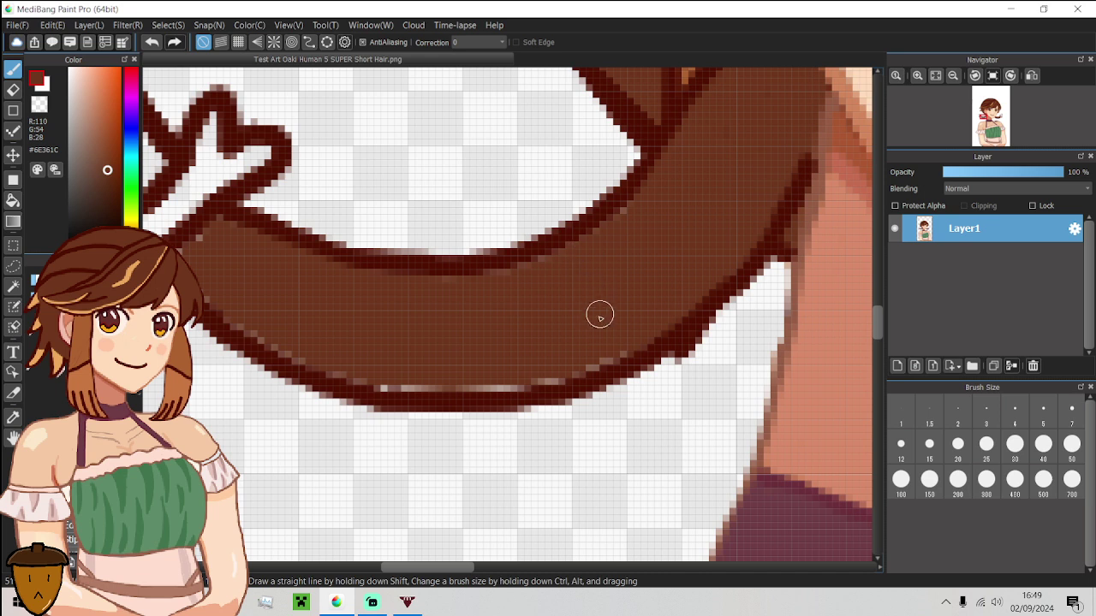
mouse_move(619, 340)
left_mouse_down()
mouse_move(554, 374)
mouse_move(389, 382)
mouse_move(243, 322)
mouse_move(201, 280)
left_mouse_up()
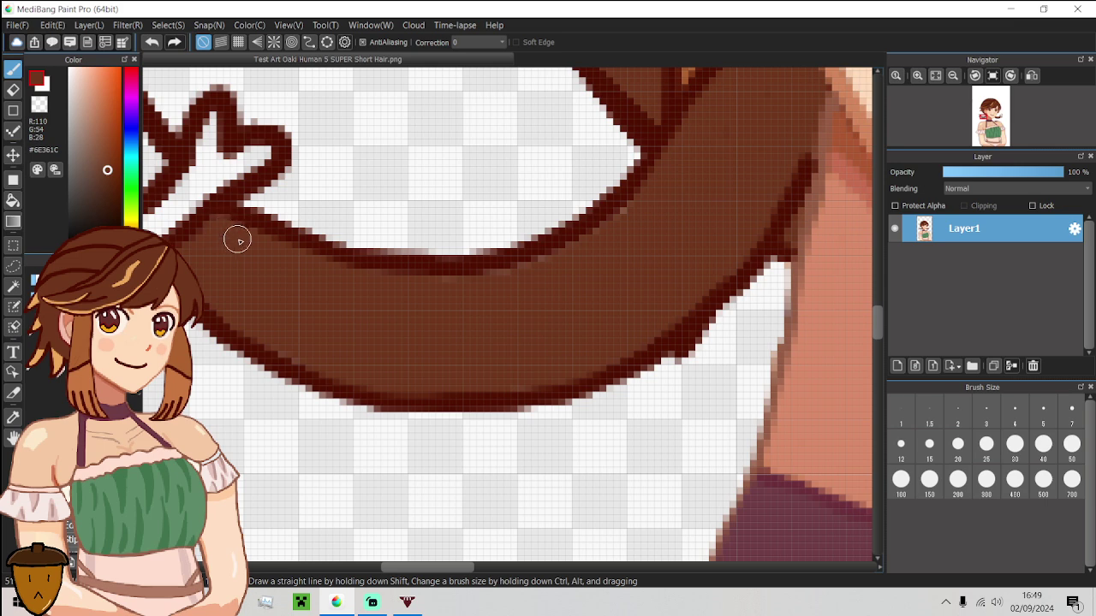
Erase the stray bump sticking out of the left pigtail's lower outline near the neck.
scroll(297, 345, "down", 3)
scroll(318, 340, "up", 3)
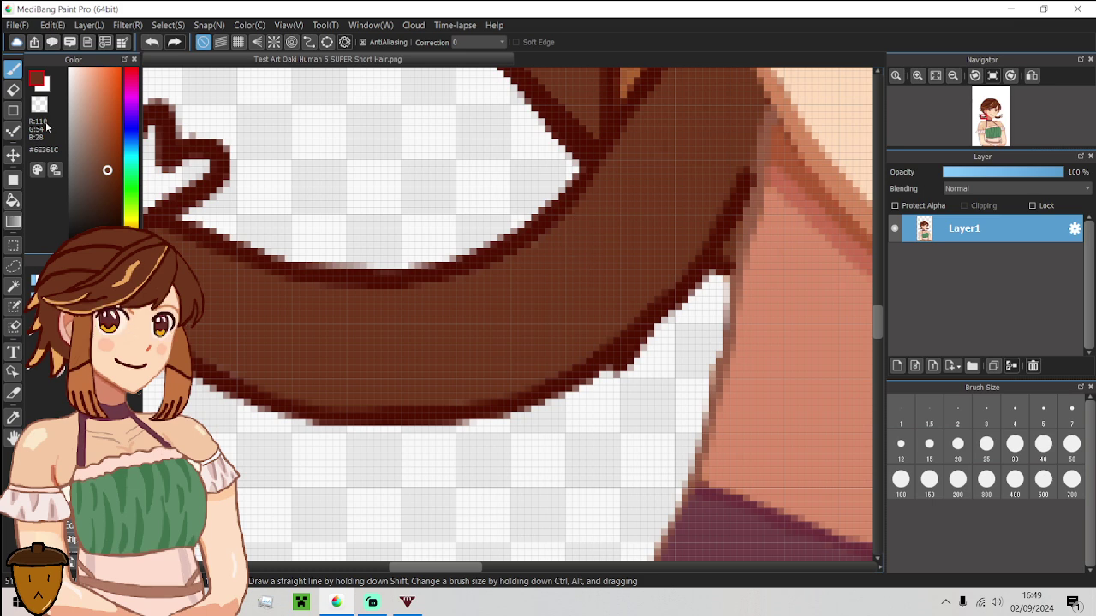
left_click(13, 89)
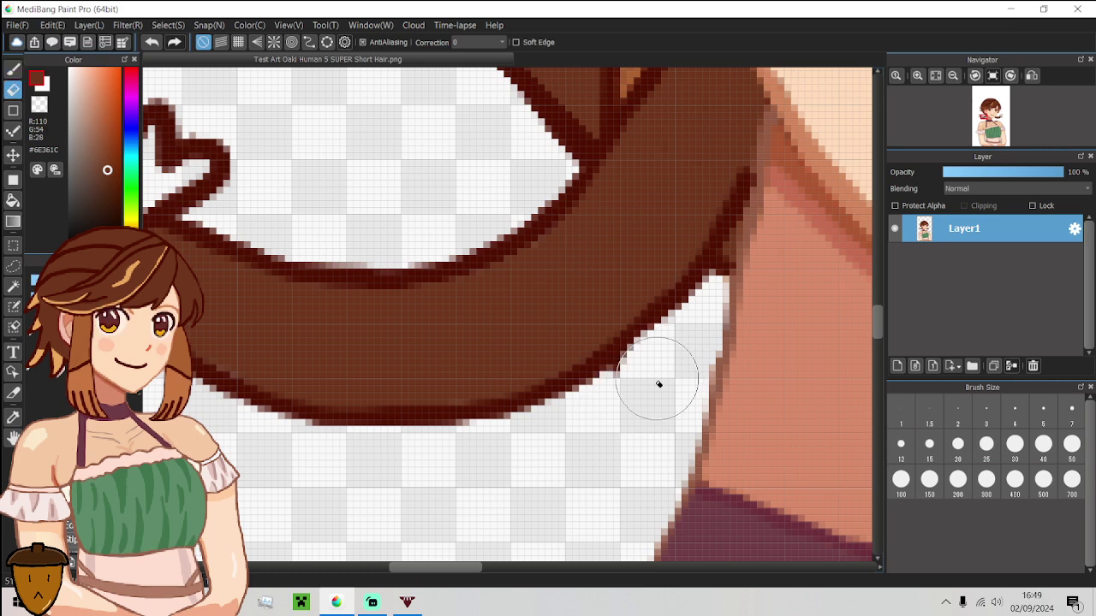
scroll(617, 421, "down", 3)
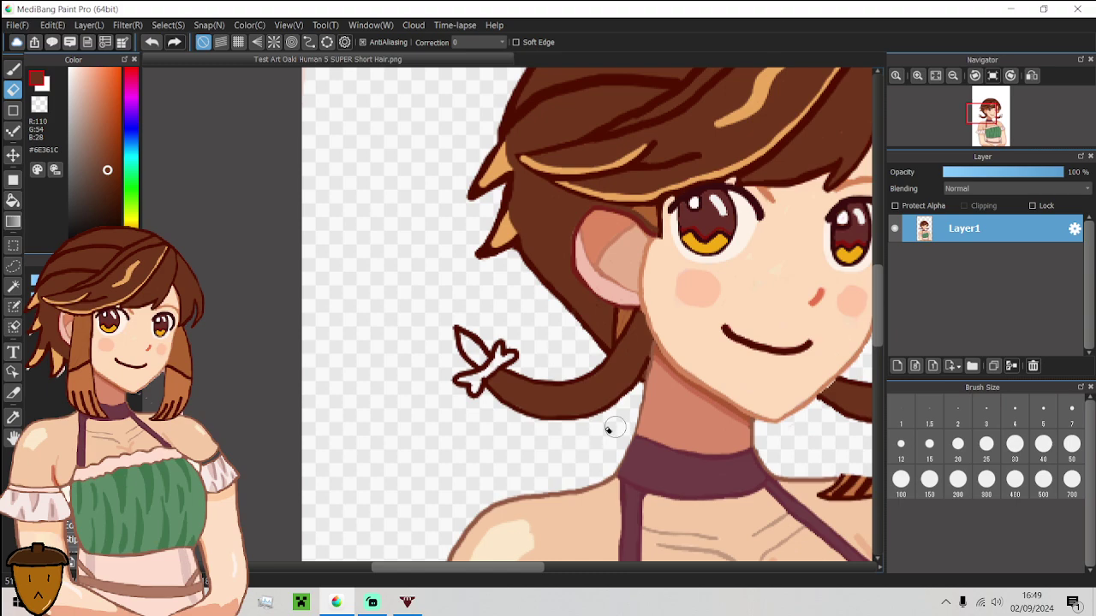
scroll(567, 423, "down", 3)
scroll(722, 417, "up", 3)
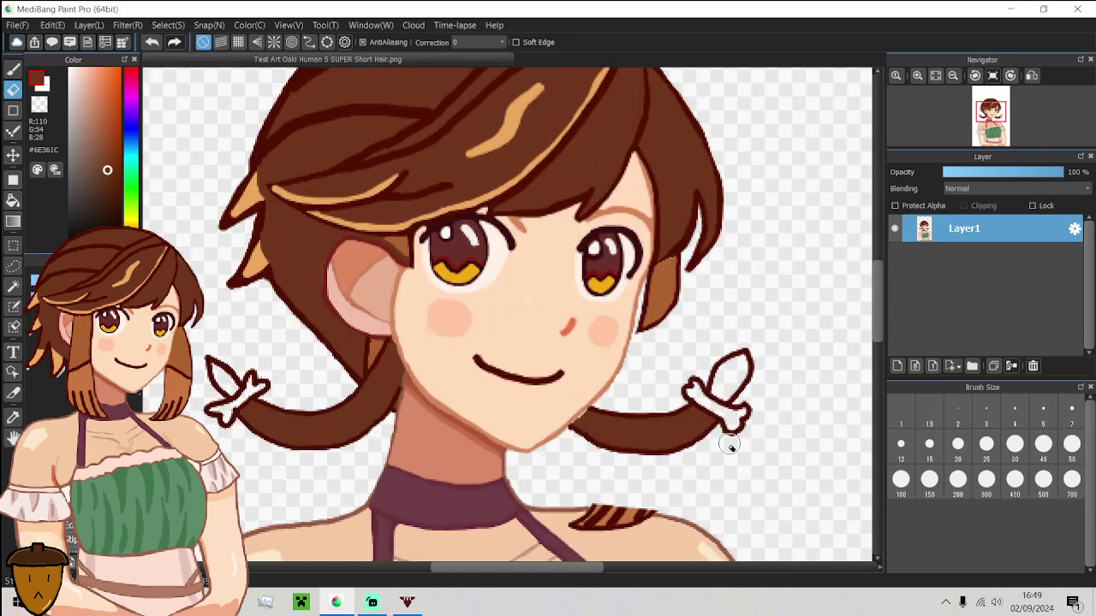
Paint brown into the pale gap where the right pigtail meets the jawline.
scroll(729, 442, "up", 3)
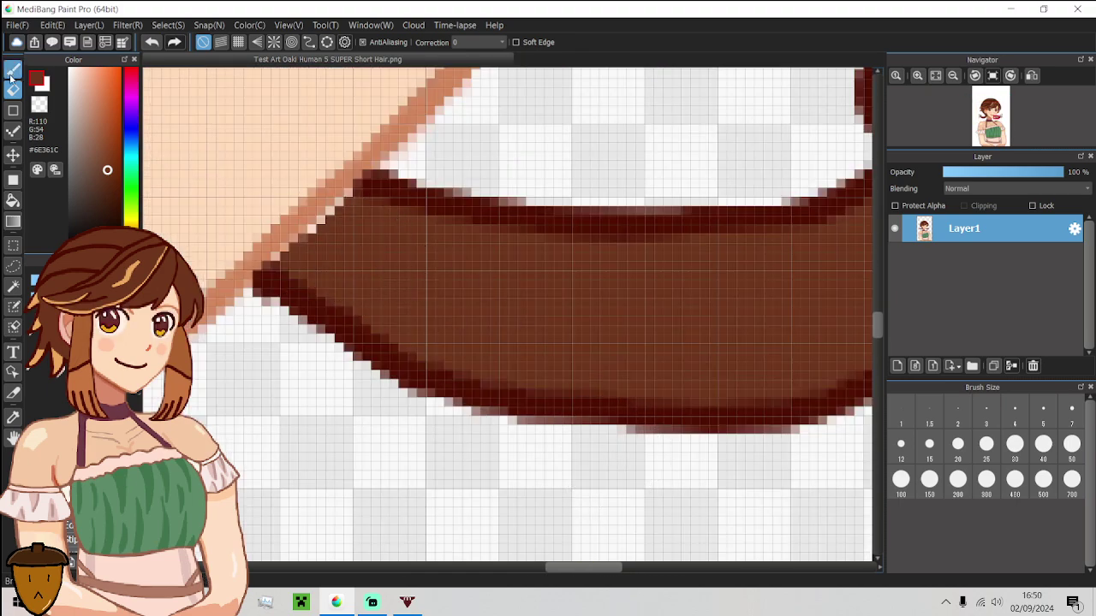
left_click(13, 69)
scroll(309, 257, "up", 2)
mouse_move(307, 255)
left_mouse_down()
mouse_move(276, 272)
mouse_move(401, 163)
mouse_move(370, 200)
left_mouse_up()
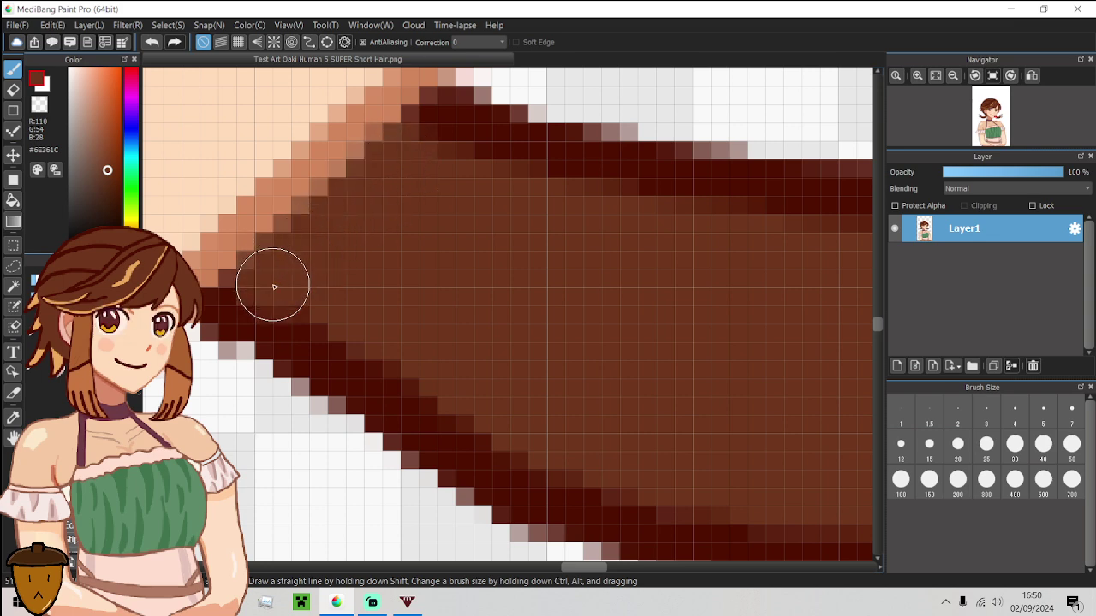
scroll(274, 284, "down", 3)
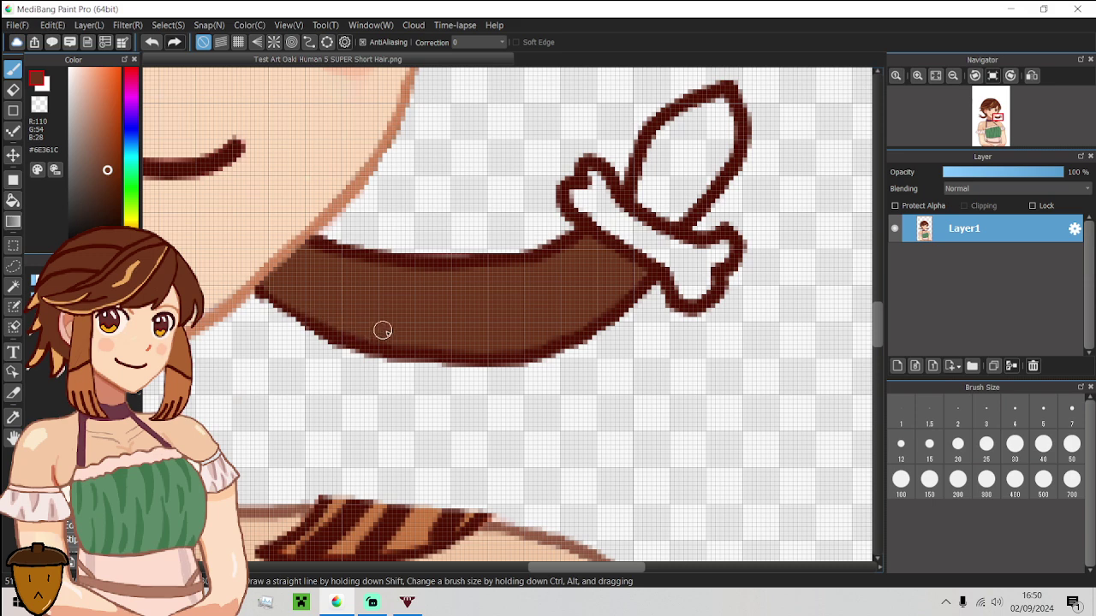
Bucket-fill both pigtail tips beyond the bone hair ties with the hair highlight orange #ECA85D.
scroll(399, 335, "down", 2)
scroll(399, 335, "down", 2)
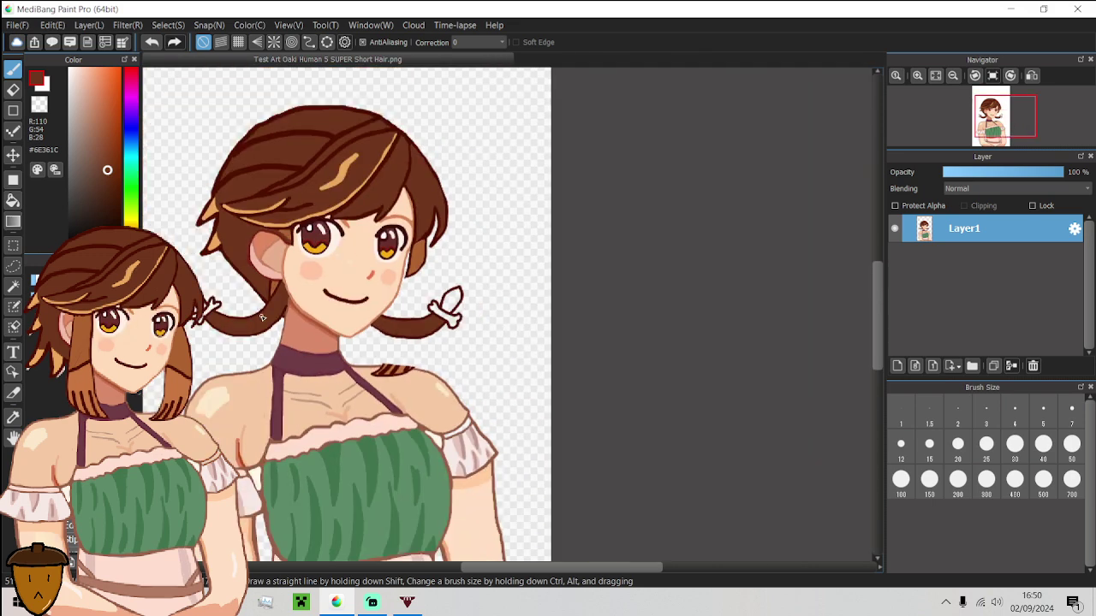
left_click(216, 248, "alt")
key("g")
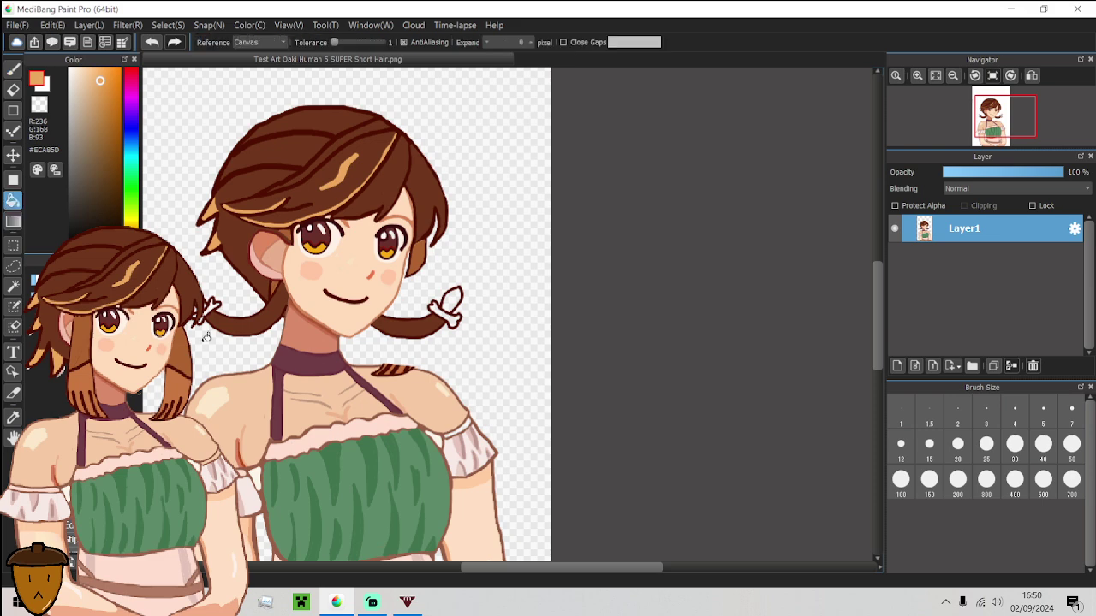
scroll(204, 299, "up", 4)
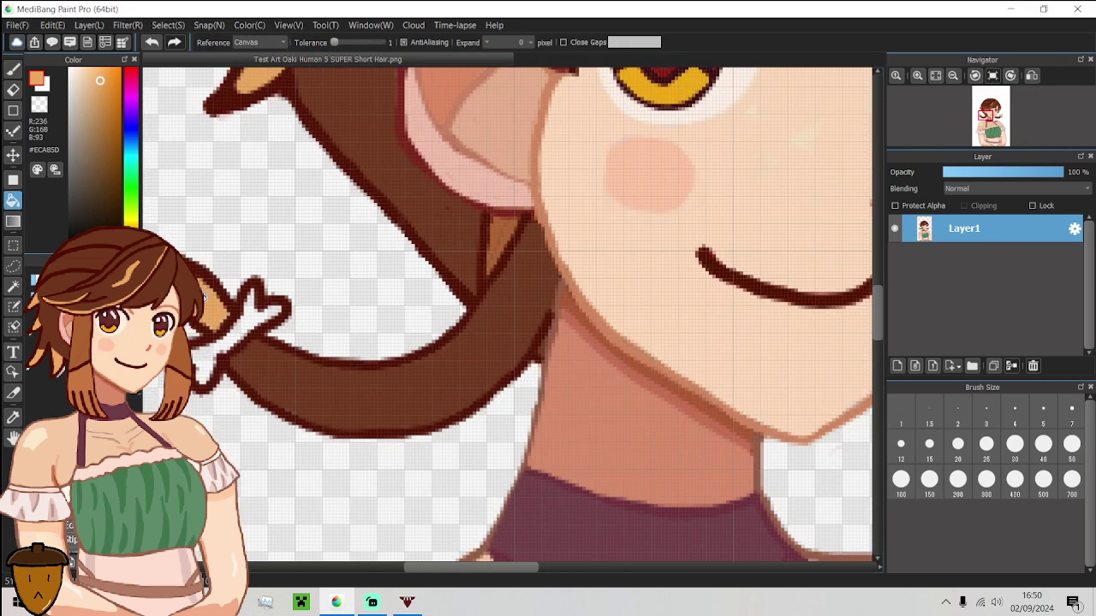
scroll(203, 297, "down", 4)
left_click(533, 296)
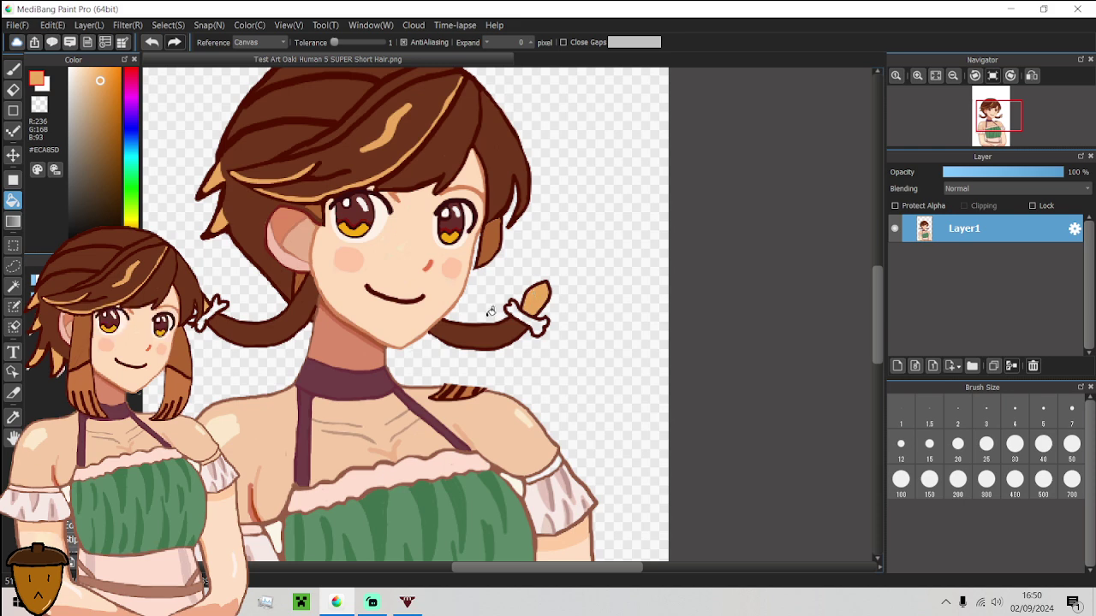
Draw a dark #511204 outline from the left pigtail's inner corner up to the jaw below the ear.
scroll(246, 312, "up", 5)
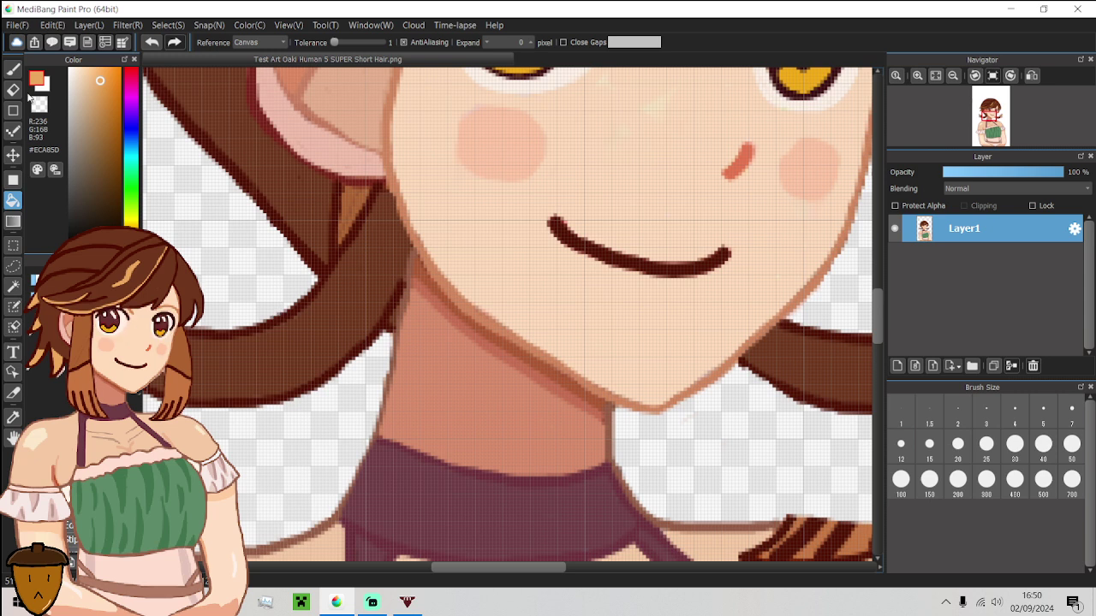
left_click(13, 68)
left_click(401, 301, "alt")
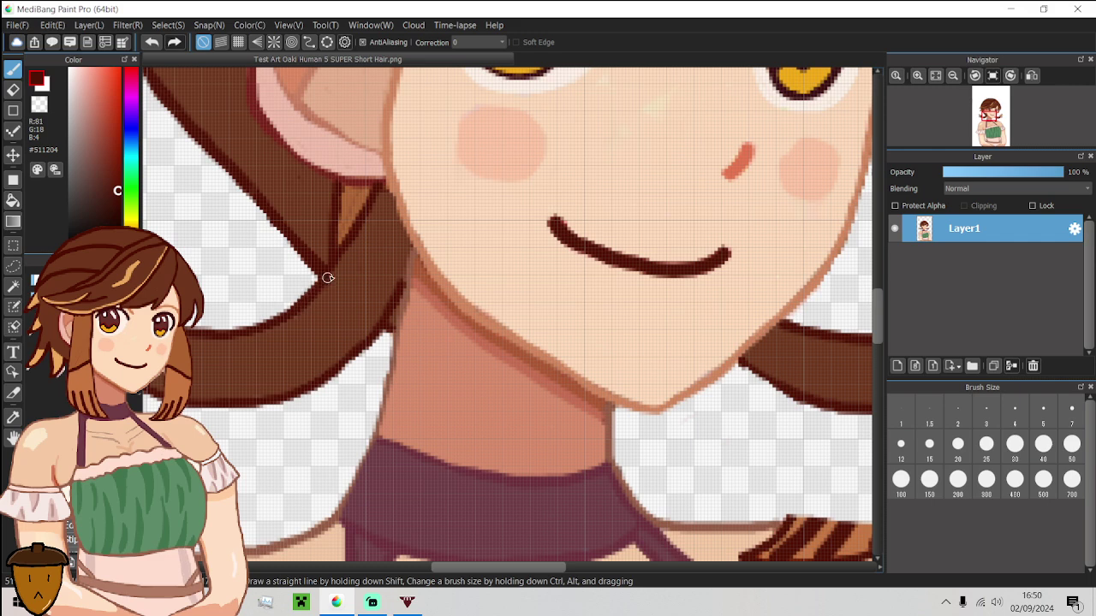
left_click_drag(327, 277, 359, 247)
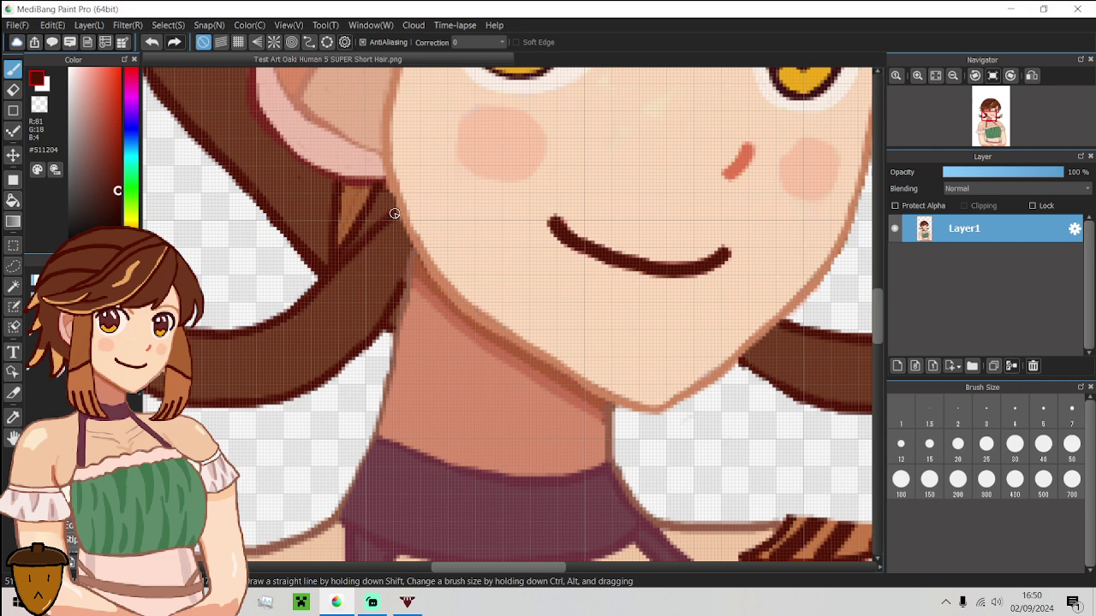
Paint brown #6E361C over the old strand lines and the orange wedge between the left pigtail's upper outline and the ear.
scroll(366, 225, "up", 3)
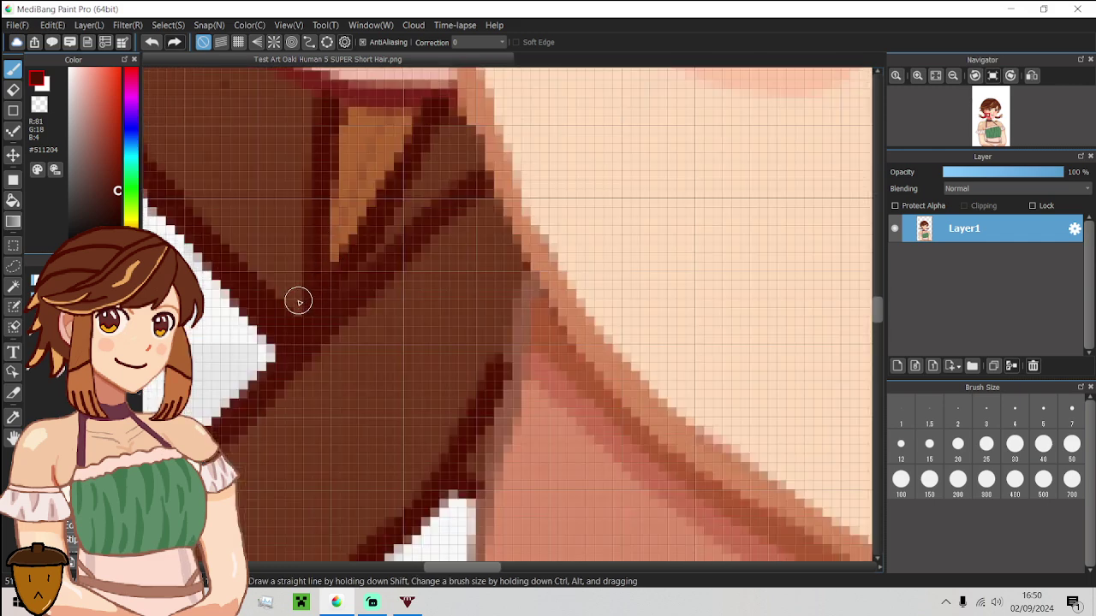
left_click(298, 301, "alt")
left_click_drag(304, 308, 432, 196)
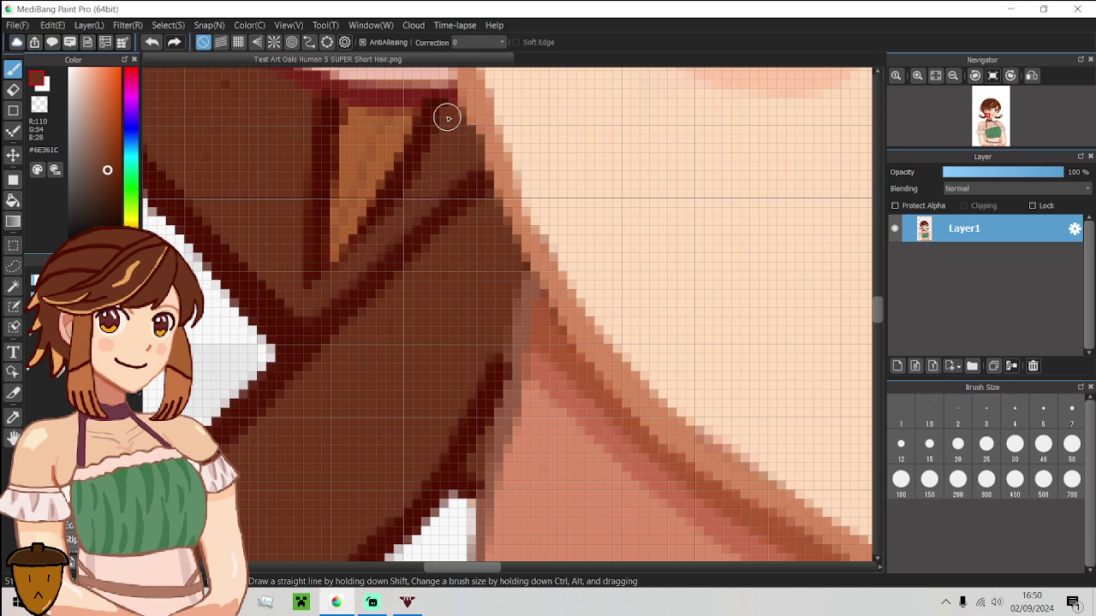
mouse_move(427, 114)
left_mouse_down()
mouse_move(314, 101)
mouse_move(431, 134)
mouse_move(321, 119)
mouse_move(414, 146)
mouse_move(306, 136)
mouse_move(445, 163)
mouse_move(435, 152)
mouse_move(312, 274)
mouse_move(382, 227)
mouse_move(307, 282)
mouse_move(317, 155)
mouse_move(328, 241)
mouse_move(333, 176)
mouse_move(341, 227)
mouse_move(393, 151)
mouse_move(375, 217)
mouse_move(404, 168)
mouse_move(359, 181)
left_mouse_up()
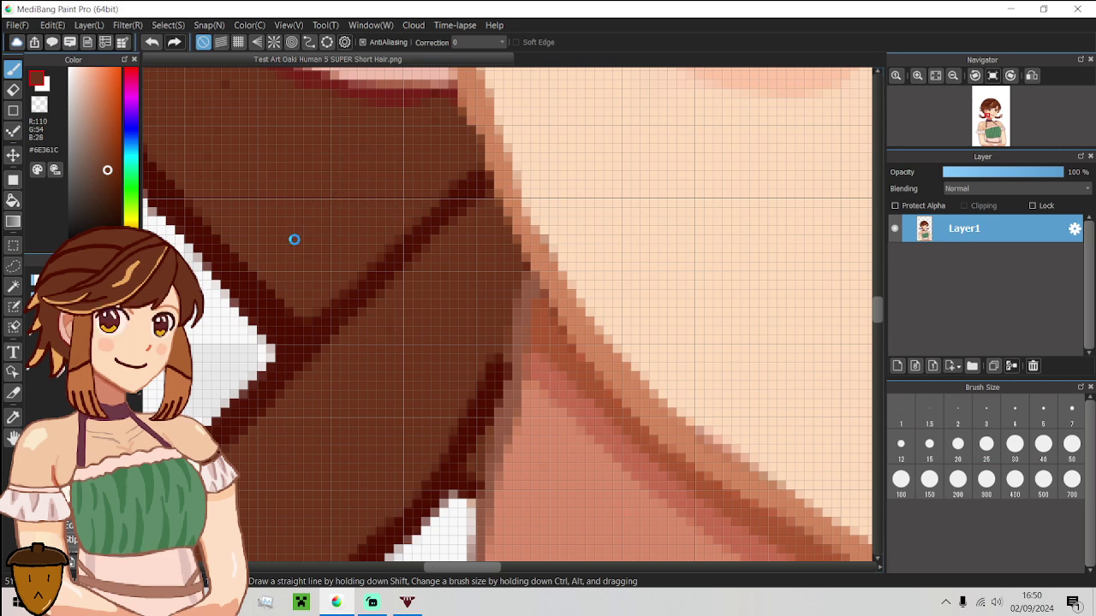
scroll(294, 240, "down", 2)
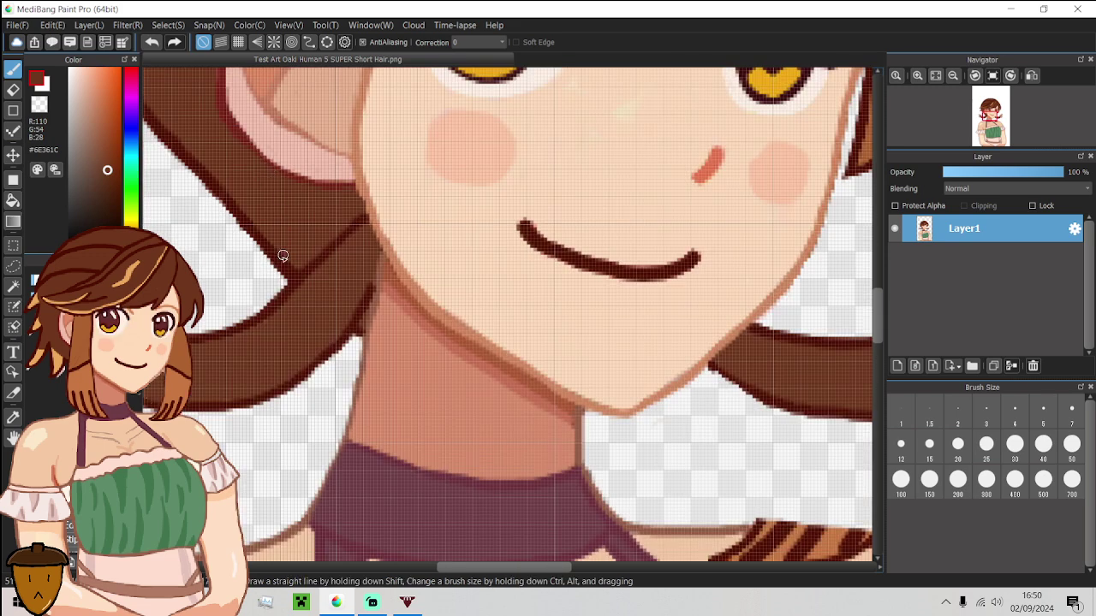
scroll(282, 255, "down", 5)
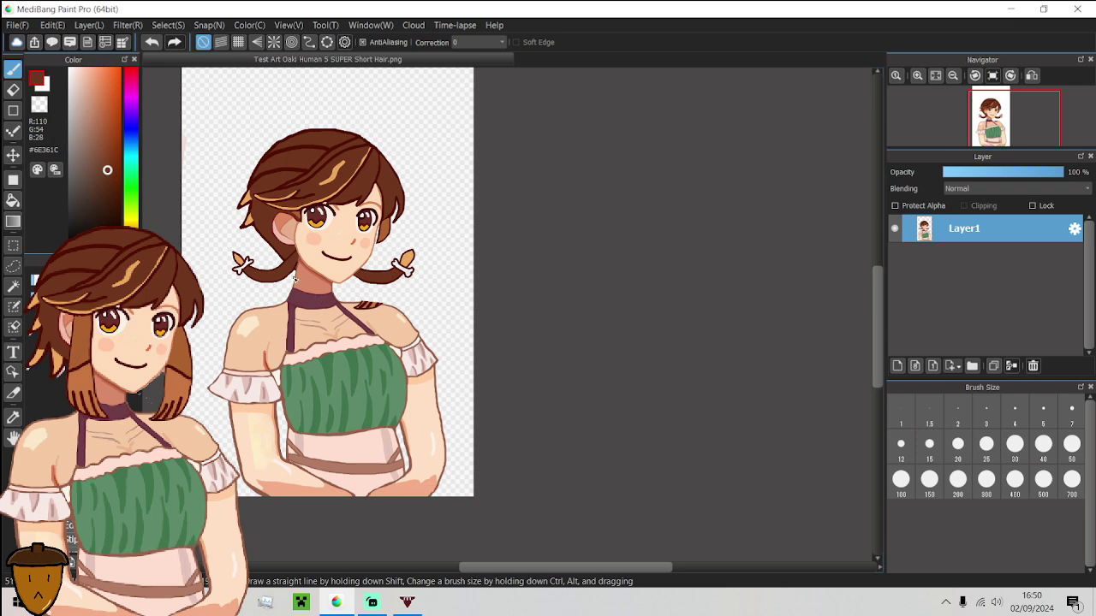
Extend the left pigtail's dark #4F0F00 lower outline to the neck and cover the stray dark line above it with brown #6E361C.
scroll(294, 278, "up", 6)
left_click(278, 269, "alt")
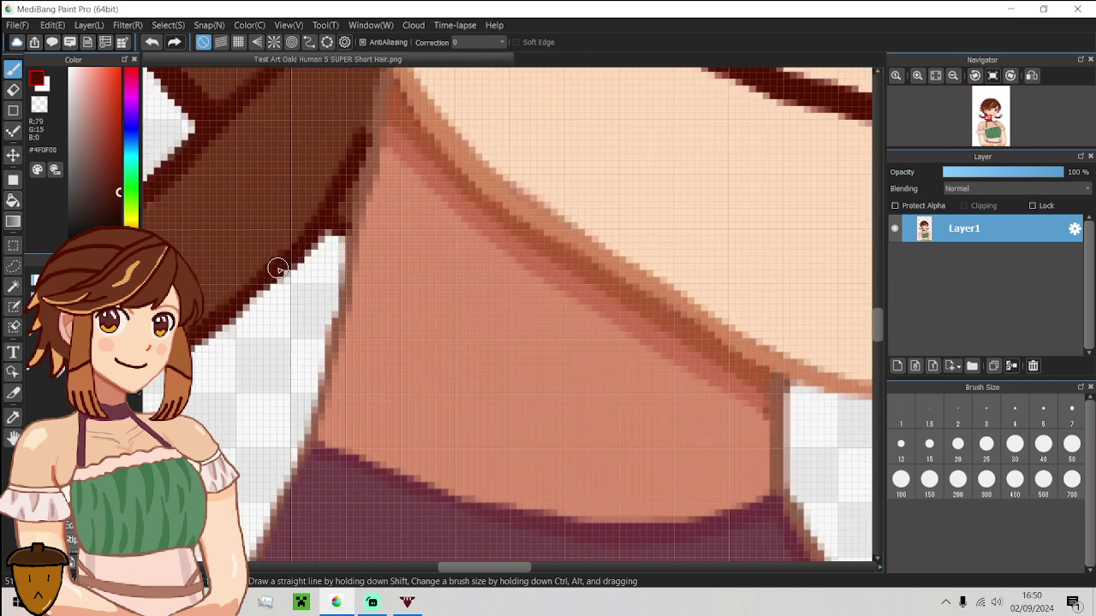
left_click_drag(279, 269, 344, 213)
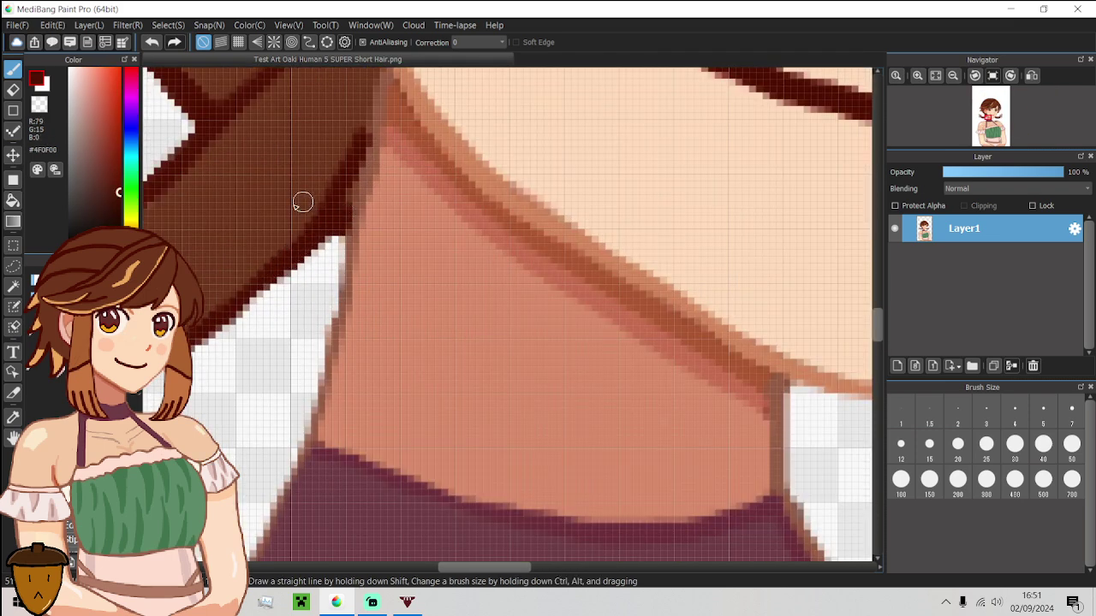
left_click(276, 228, "alt")
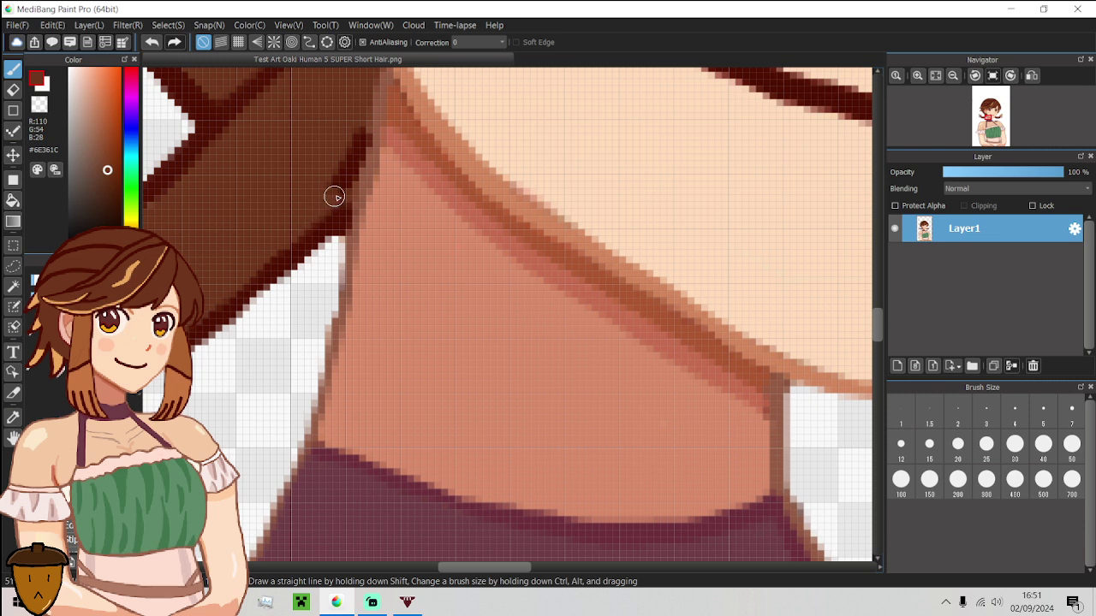
left_click_drag(345, 188, 360, 128)
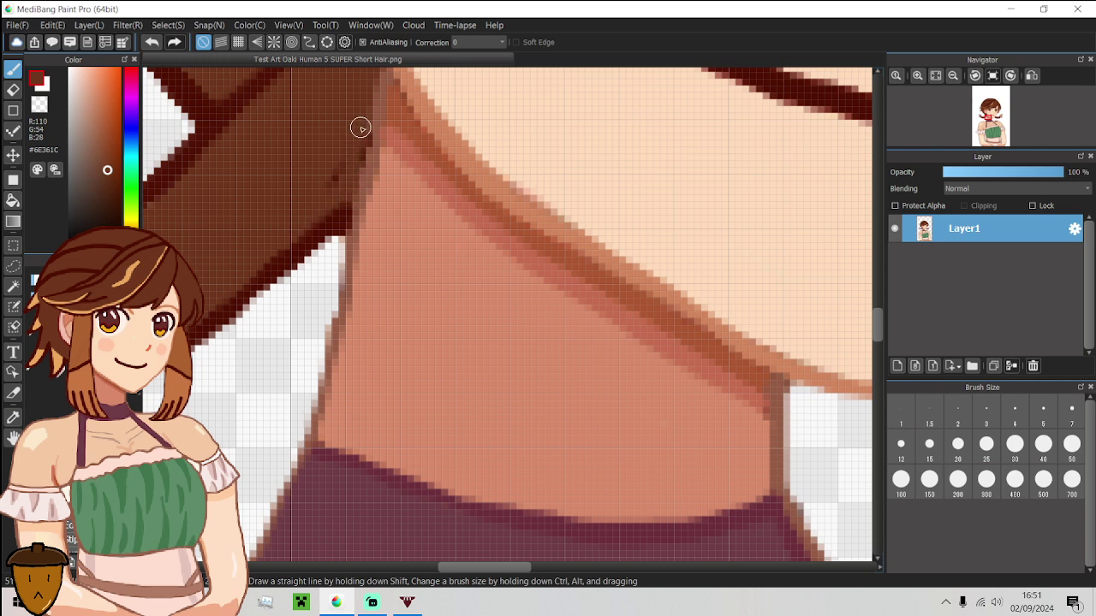
Redraw the outlines on both sides of the neck, from jaw to choker, in brown #965C44.
left_click(377, 106, "alt")
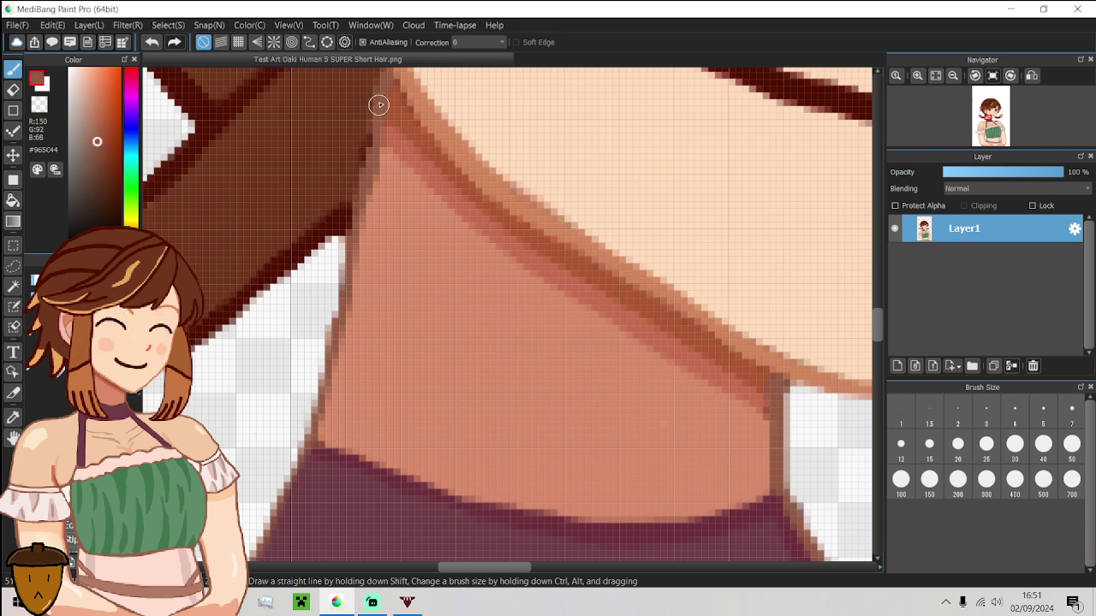
left_click_drag(383, 81, 317, 438)
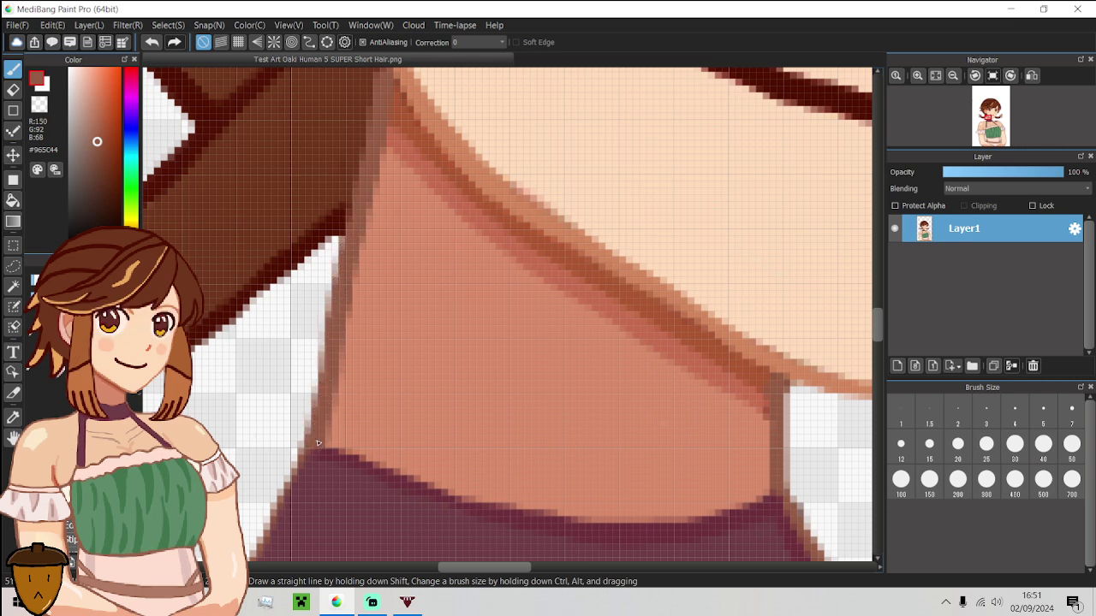
scroll(317, 443, "down", 5)
scroll(317, 442, "up", 5)
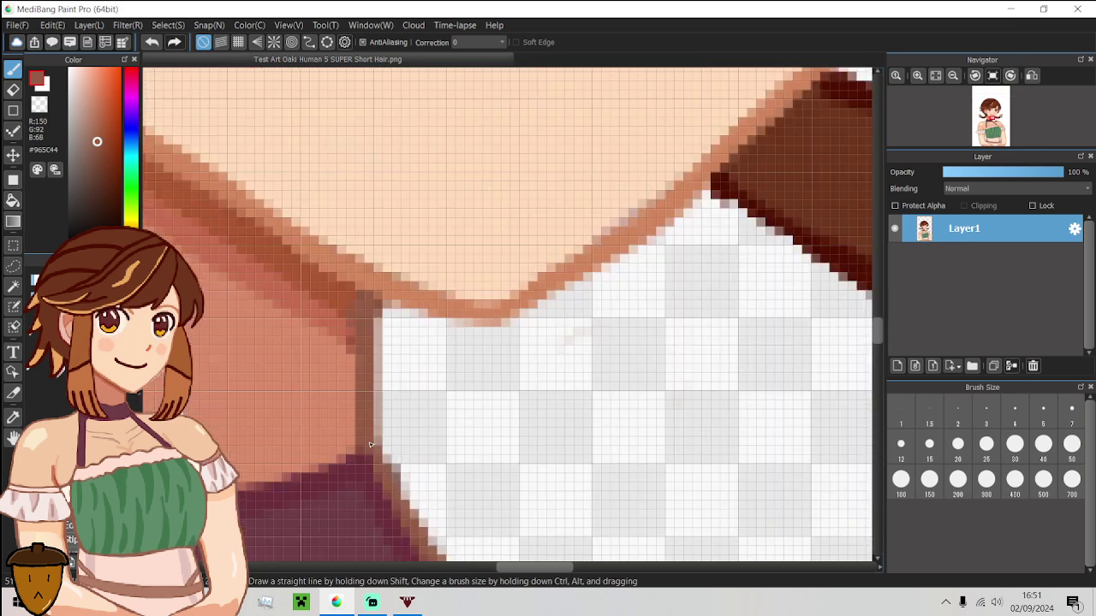
left_click_drag(368, 441, 362, 306)
scroll(361, 306, "down", 5)
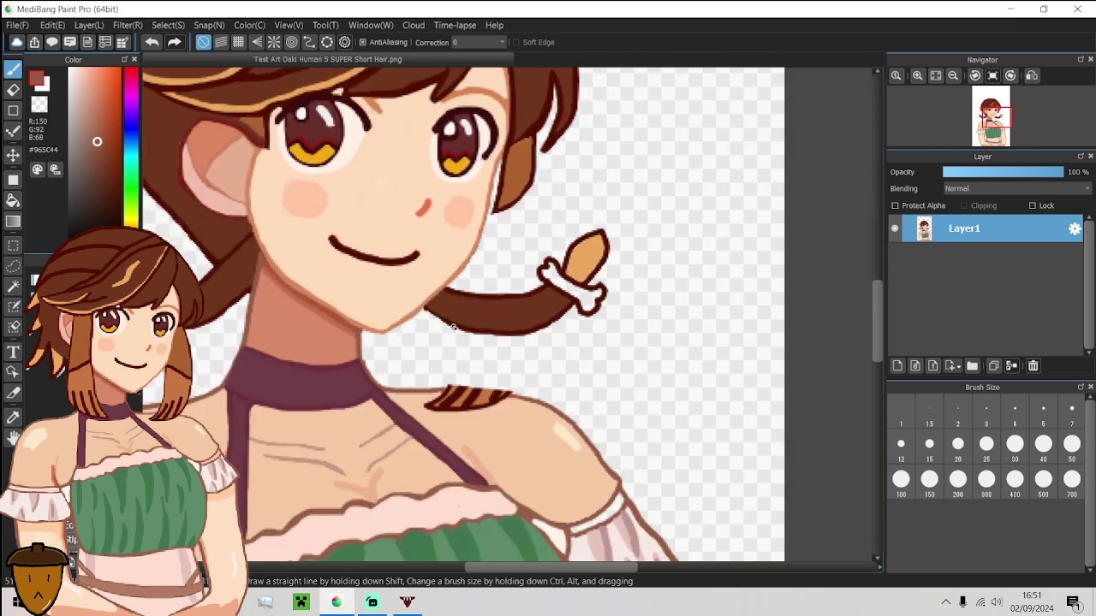
Retrace the right pigtail's lower outline from the bone hair tie to the jaw in dark #4F0F00.
scroll(519, 341, "up", 5)
scroll(519, 341, "down", 5)
scroll(563, 326, "up", 5)
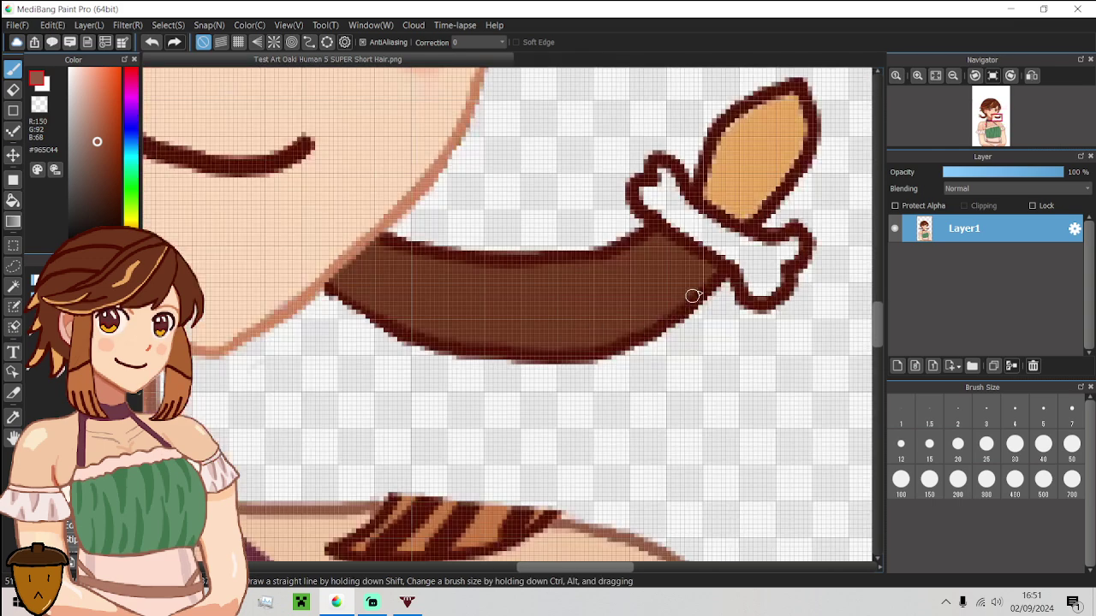
left_click(722, 277, "alt")
mouse_move(722, 276)
left_mouse_down()
mouse_move(660, 333)
mouse_move(571, 358)
mouse_move(478, 354)
mouse_move(356, 311)
left_mouse_up()
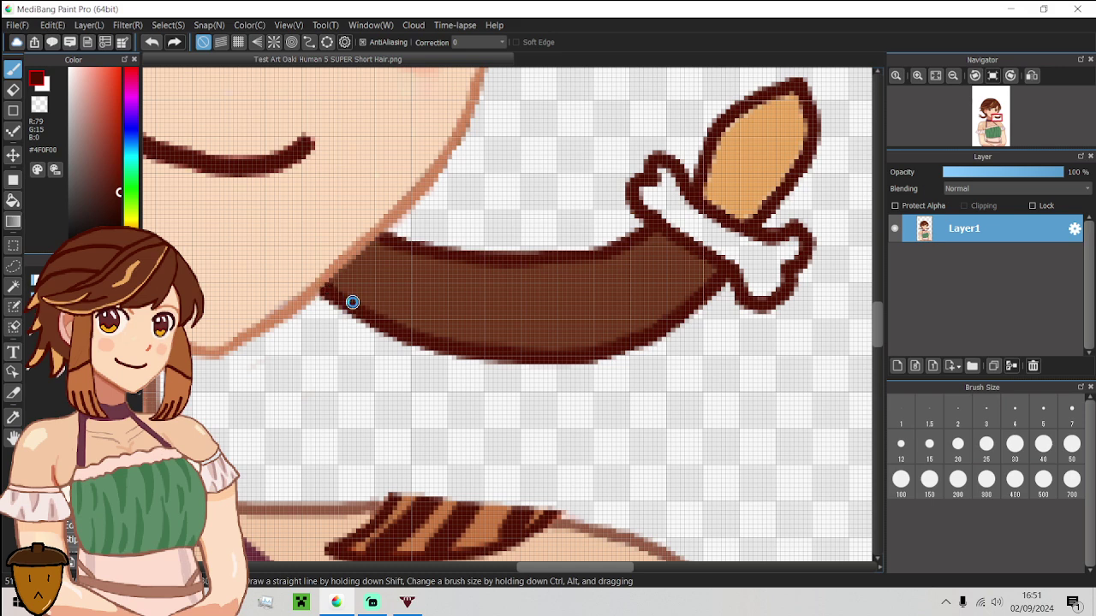
Bucket-fill both bone hair ties with dark green #3B5F23.
scroll(352, 302, "down", 5)
scroll(352, 302, "up", 3)
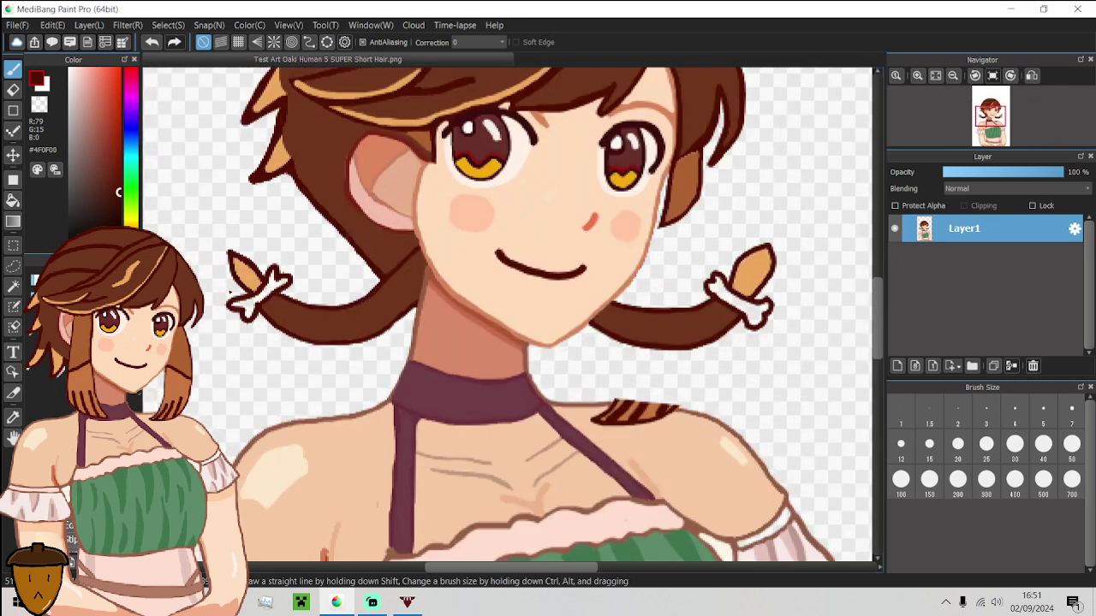
scroll(229, 293, "up", 1)
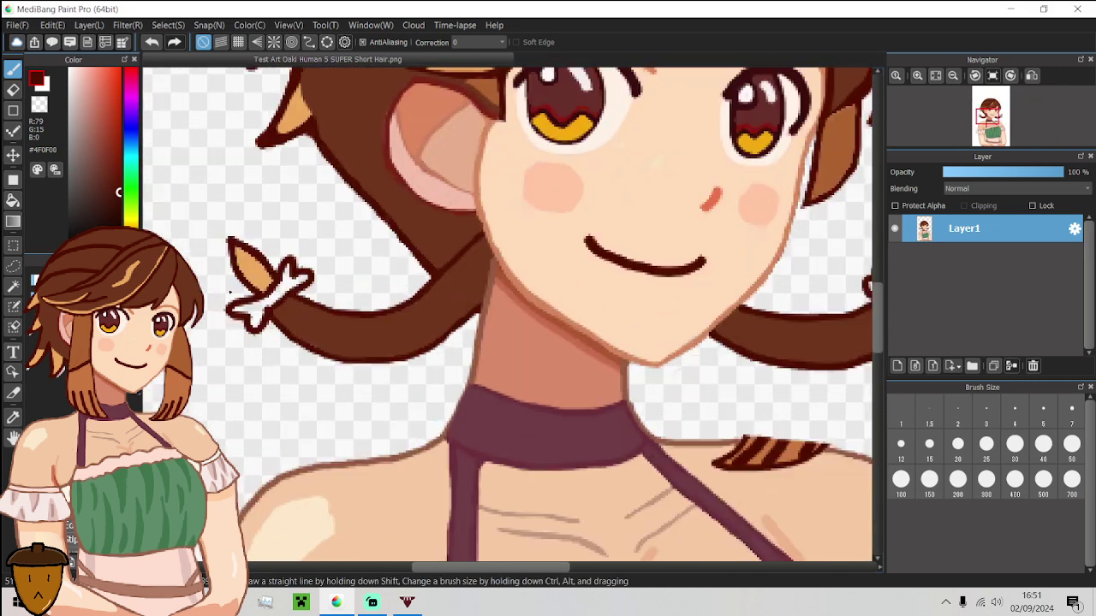
left_click(128, 200)
left_click_drag(106, 188, 101, 183)
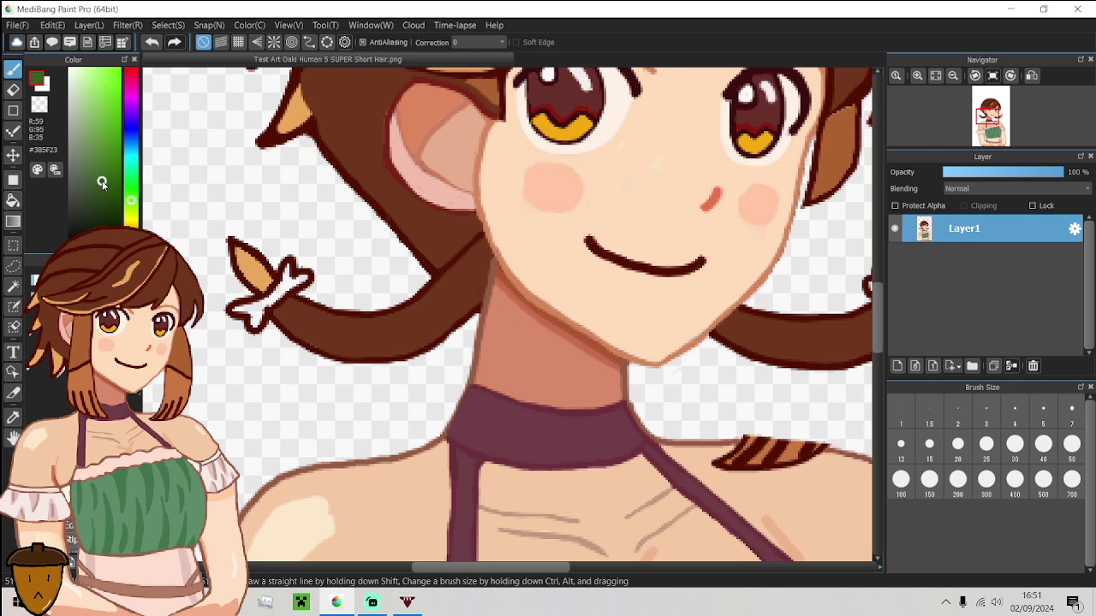
left_click(13, 199)
left_click(277, 291)
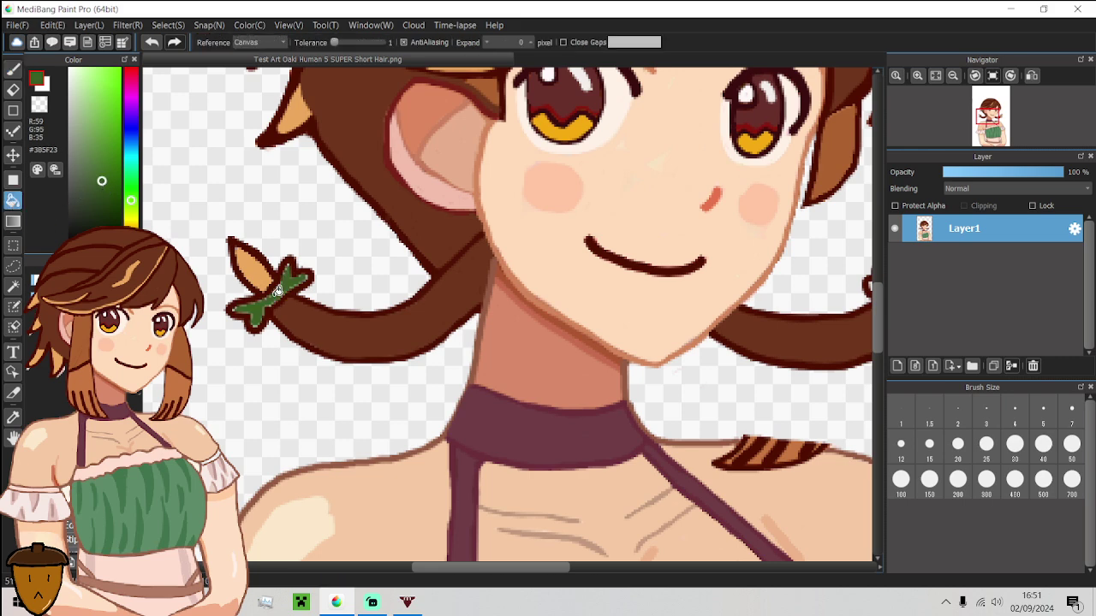
scroll(277, 291, "down", 5)
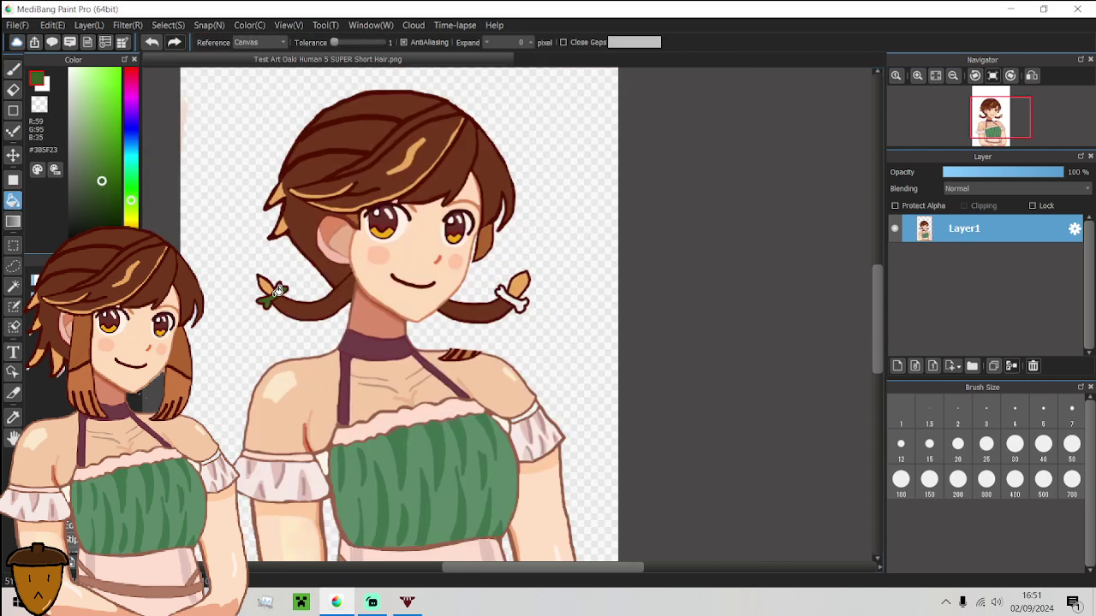
scroll(485, 289, "up", 5)
left_click(395, 280)
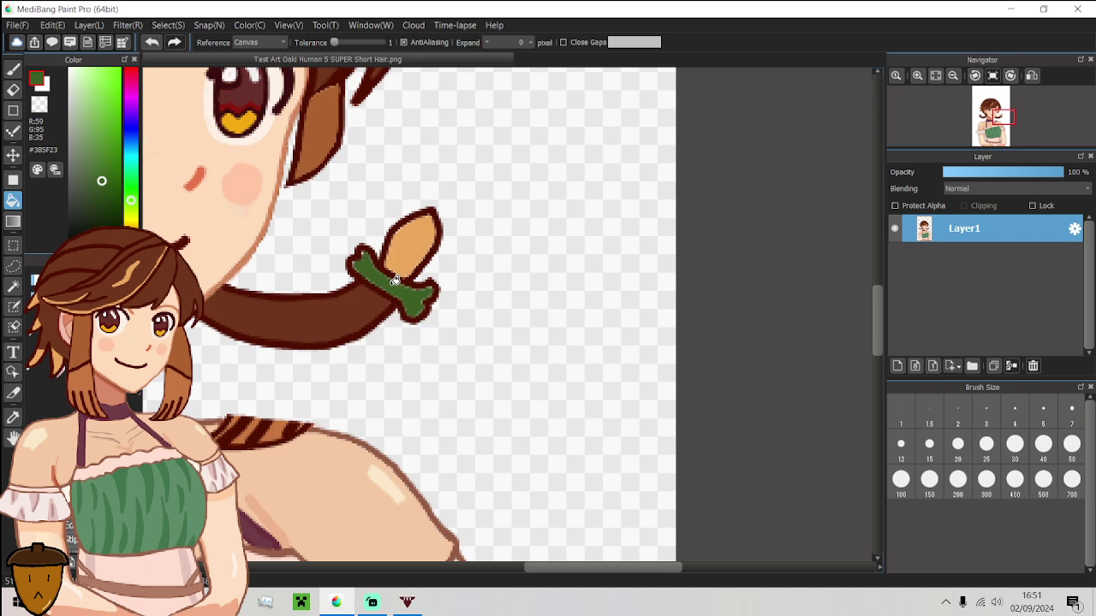
Brush green #3B5F23 over the pale leftover pixels along the inner edges of the right bone hair tie.
scroll(395, 280, "up", 4)
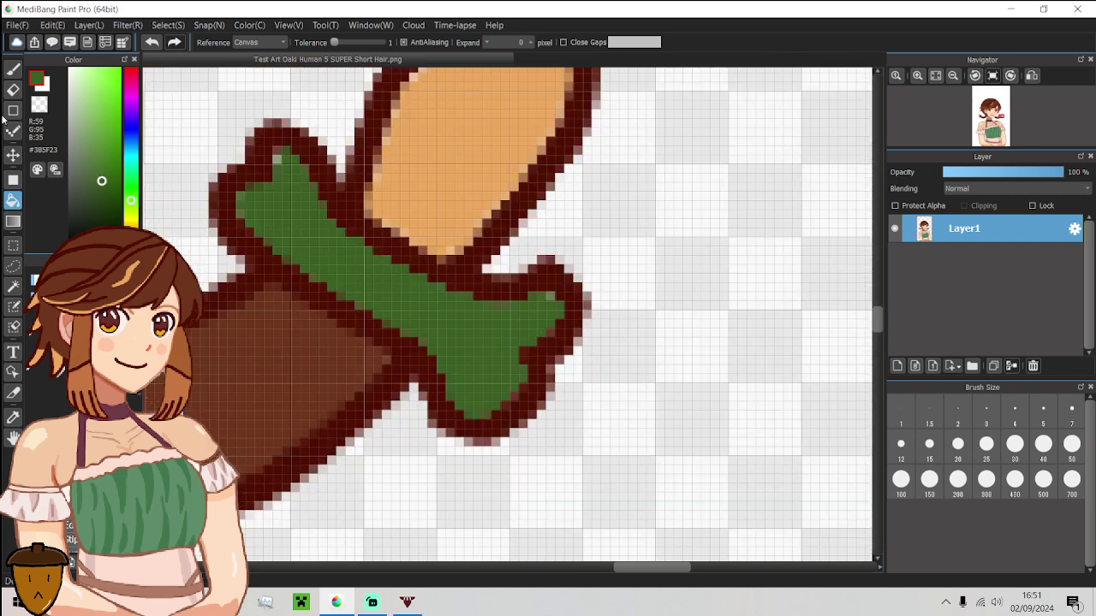
key("b")
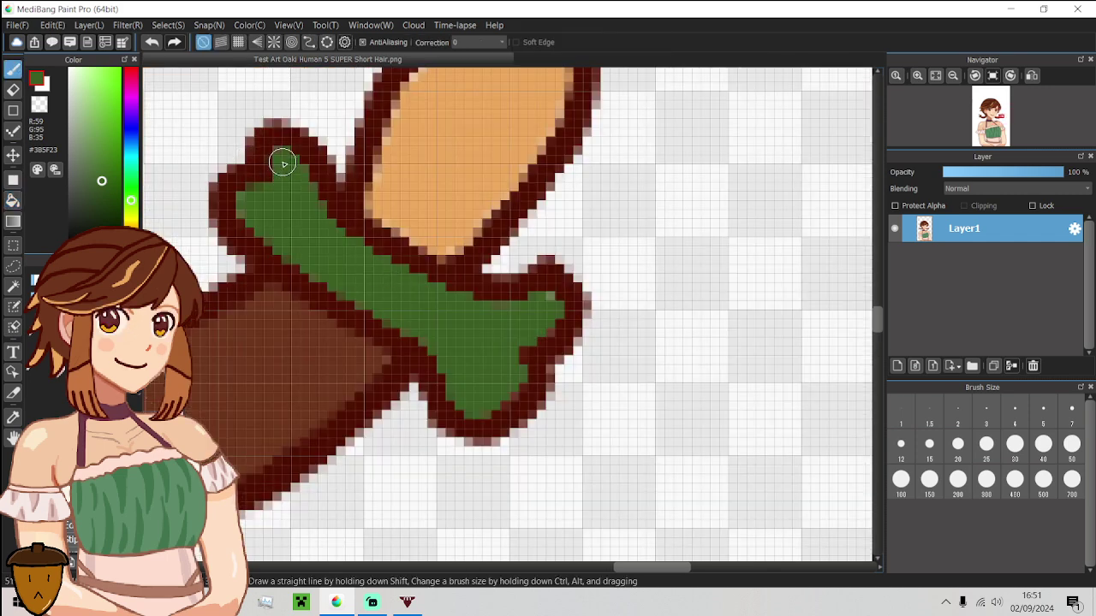
left_click_drag(275, 156, 305, 219)
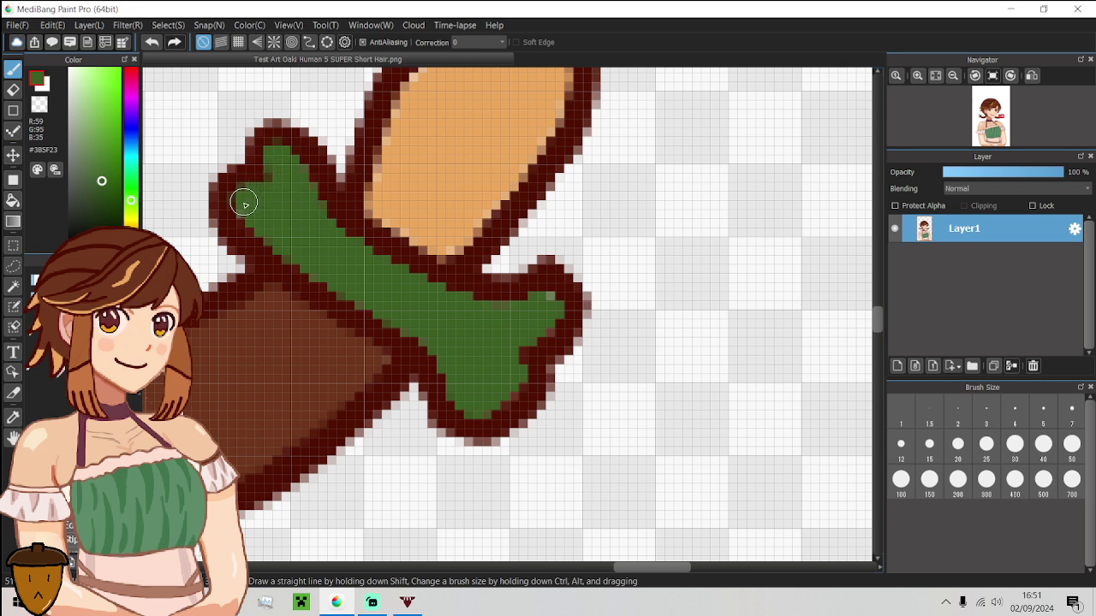
mouse_move(249, 216)
left_mouse_down()
mouse_move(465, 328)
mouse_move(545, 303)
left_mouse_up()
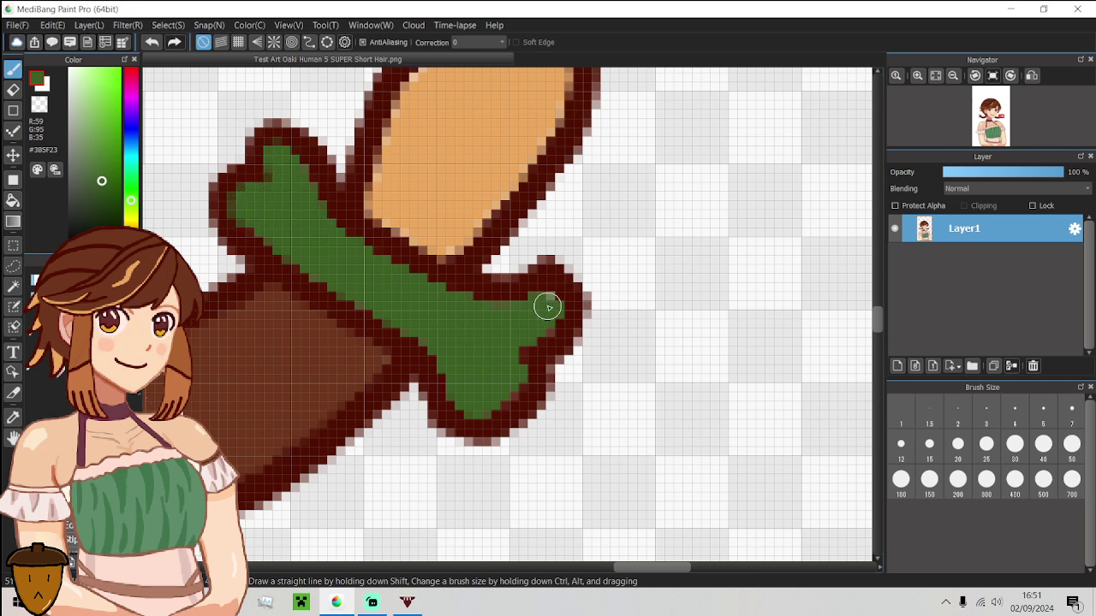
key("ctrl+z")
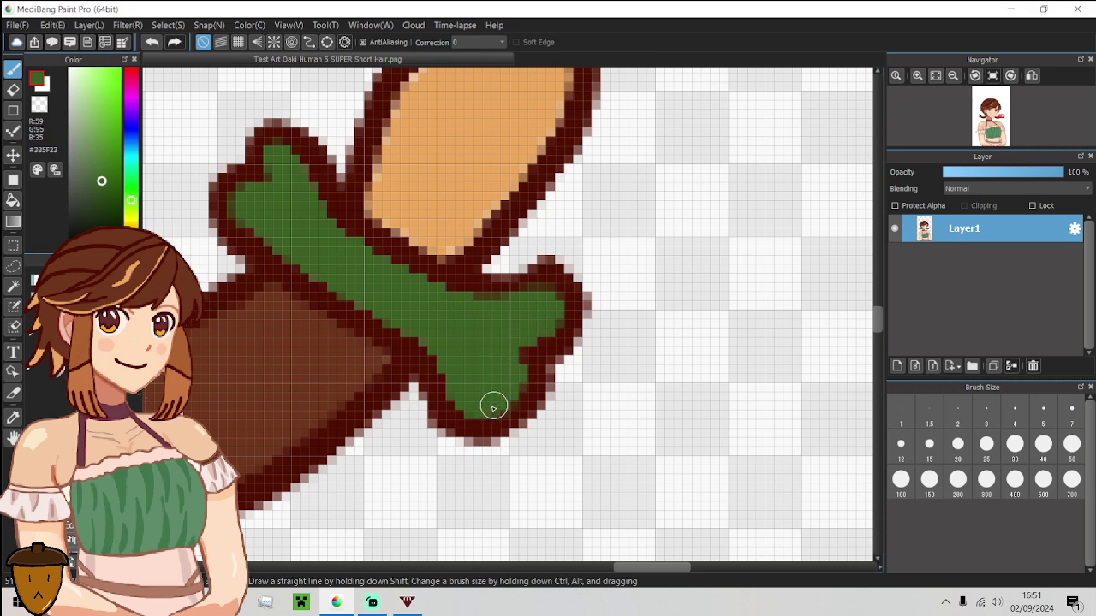
scroll(470, 377, "down", 3)
scroll(470, 355, "up", 5)
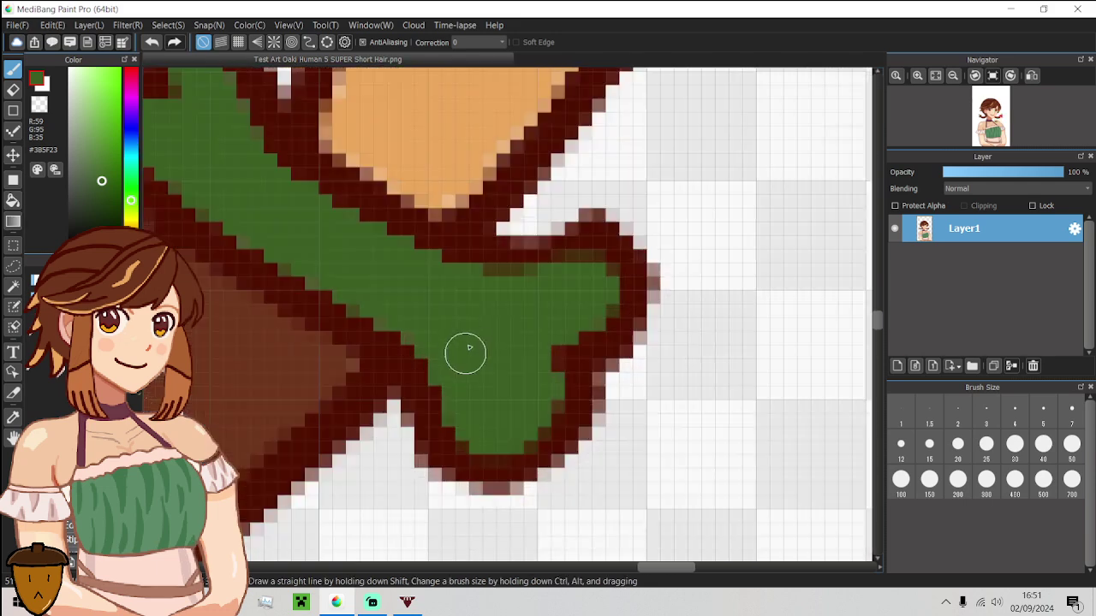
scroll(469, 348, "down", 2)
scroll(534, 288, "up", 2)
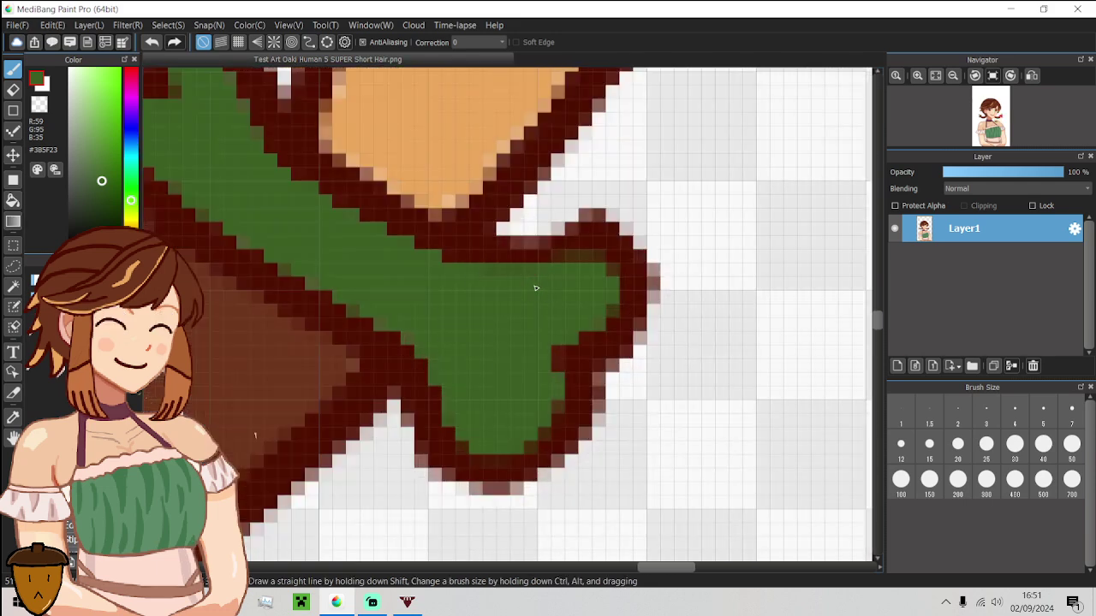
scroll(536, 288, "down", 4)
scroll(458, 295, "down", 2)
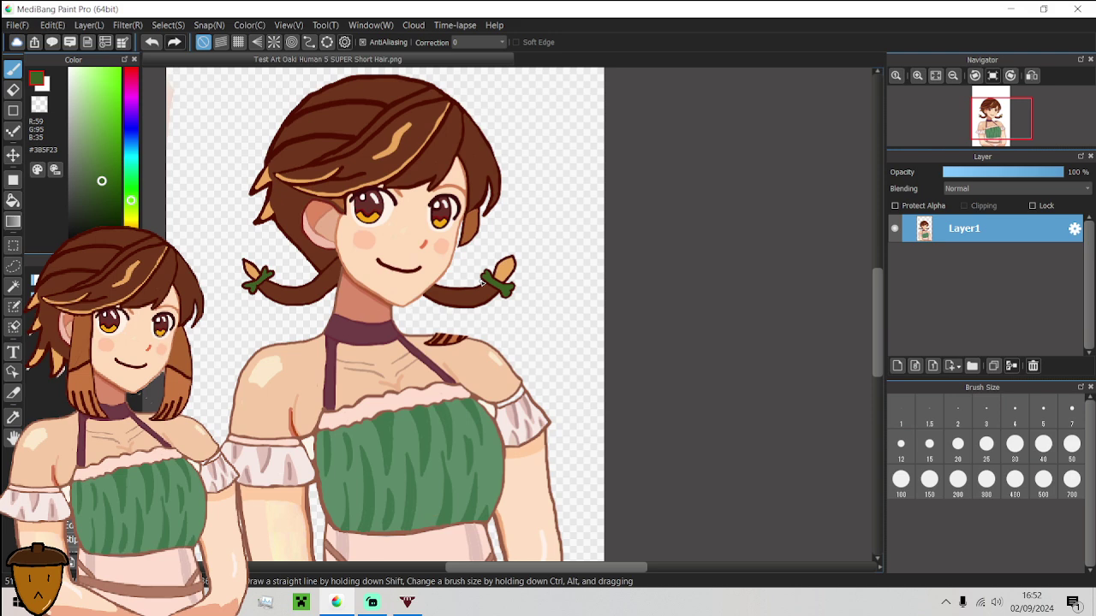
scroll(482, 284, "down", 2)
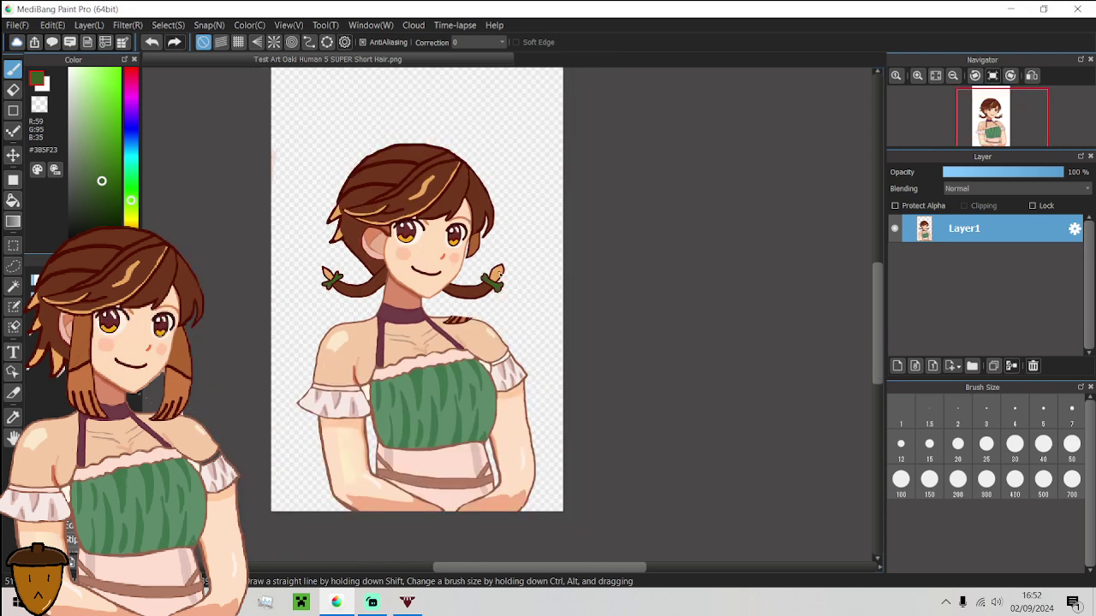
Try drawing a dark #4F0F00 strand line inside the right pigtail's orange tip.
scroll(483, 278, "up", 5)
left_click(440, 318, "alt")
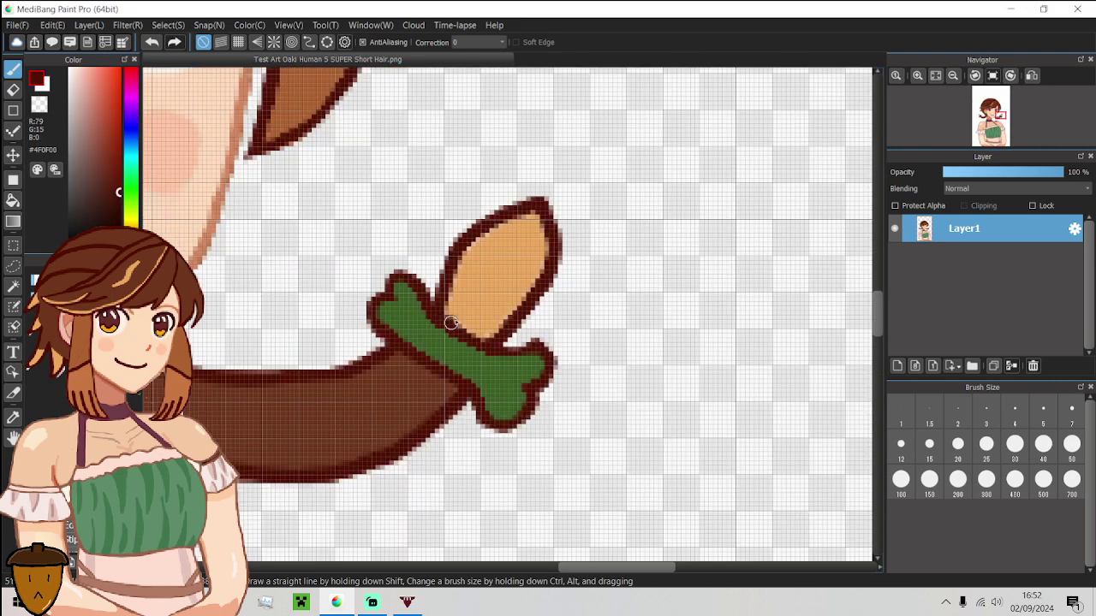
mouse_move(450, 322)
left_mouse_down()
mouse_move(521, 228)
mouse_move(485, 253)
mouse_move(454, 314)
left_mouse_up()
key("ctrl+z")
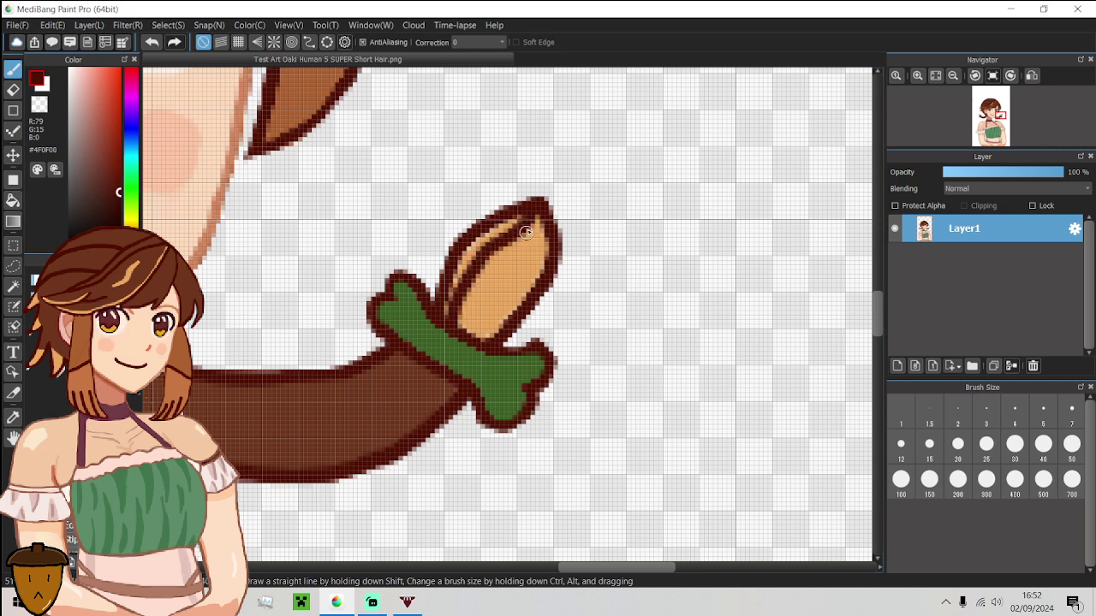
mouse_move(531, 220)
left_mouse_down()
mouse_move(523, 269)
mouse_move(472, 338)
mouse_move(462, 329)
mouse_move(524, 233)
left_mouse_up()
scroll(524, 234, "down", 5)
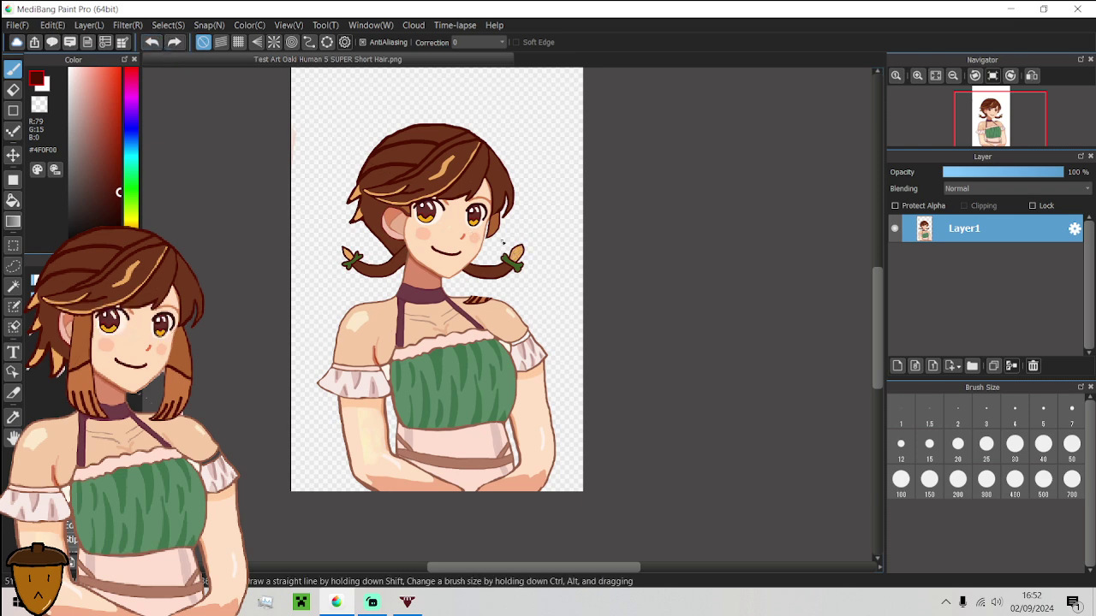
Try a dark #501102 strand line from beneath the left ear down across the left pigtail's base.
scroll(395, 261, "up", 4)
scroll(392, 245, "down", 2)
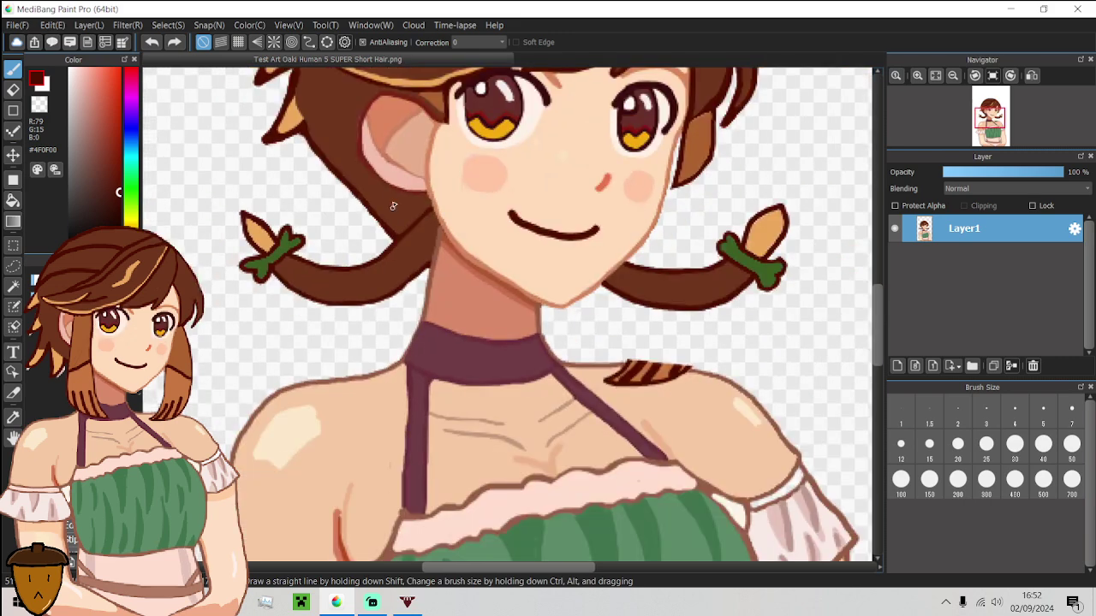
scroll(392, 197, "up", 2)
scroll(393, 192, "up", 2)
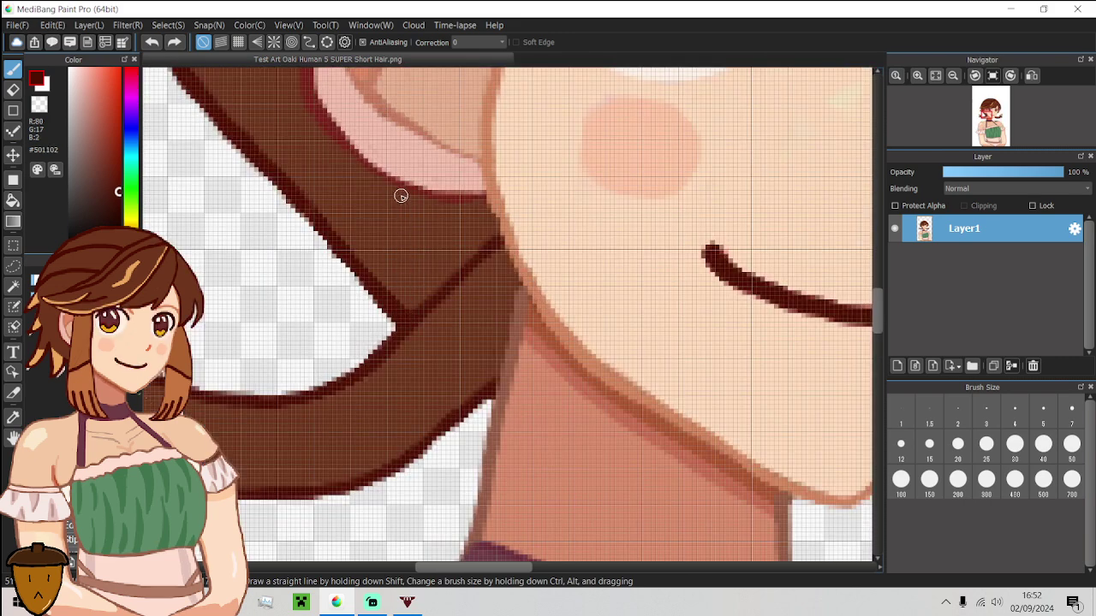
mouse_move(401, 196)
left_mouse_down()
mouse_move(423, 319)
mouse_move(431, 494)
left_mouse_up()
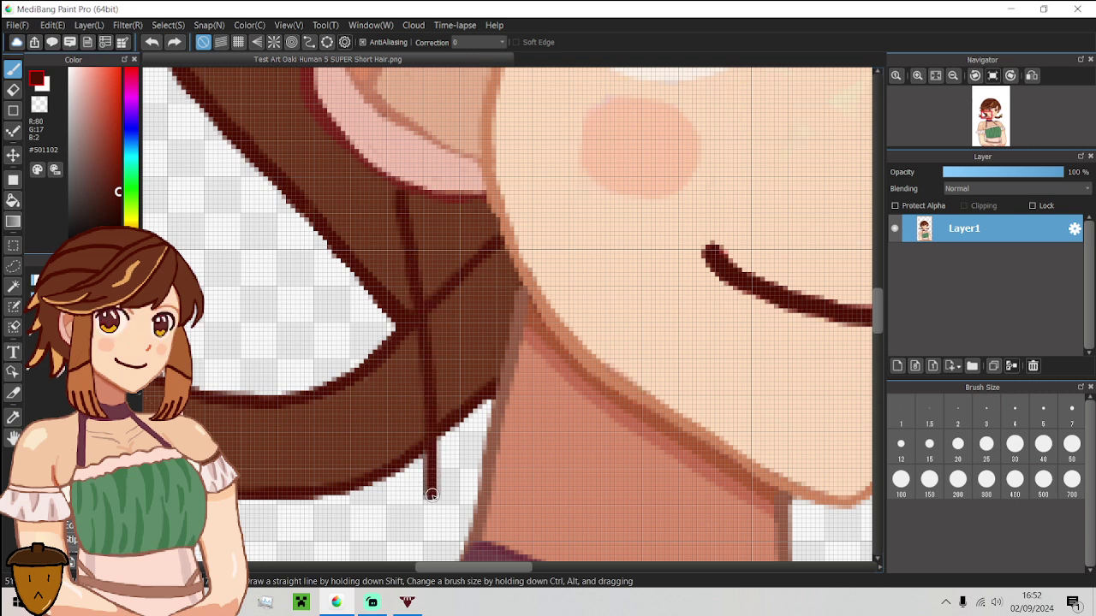
key("ctrl+z")
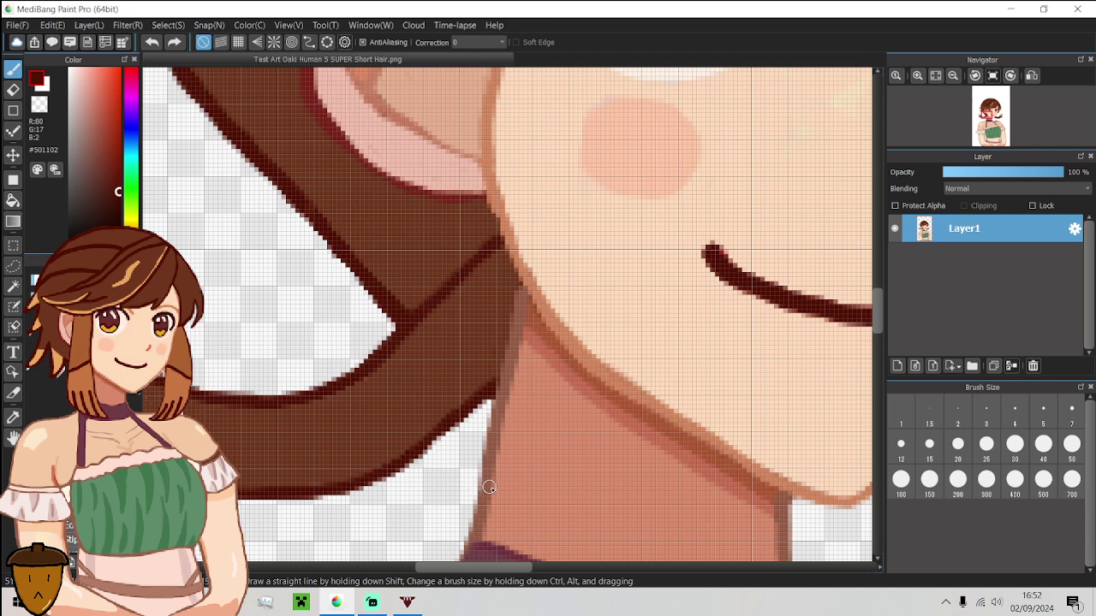
Draw the outer edge of a pointed hair lock in dark #501102, from beneath the left ear across the pigtail base onto the neck.
scroll(503, 506, "down", 5)
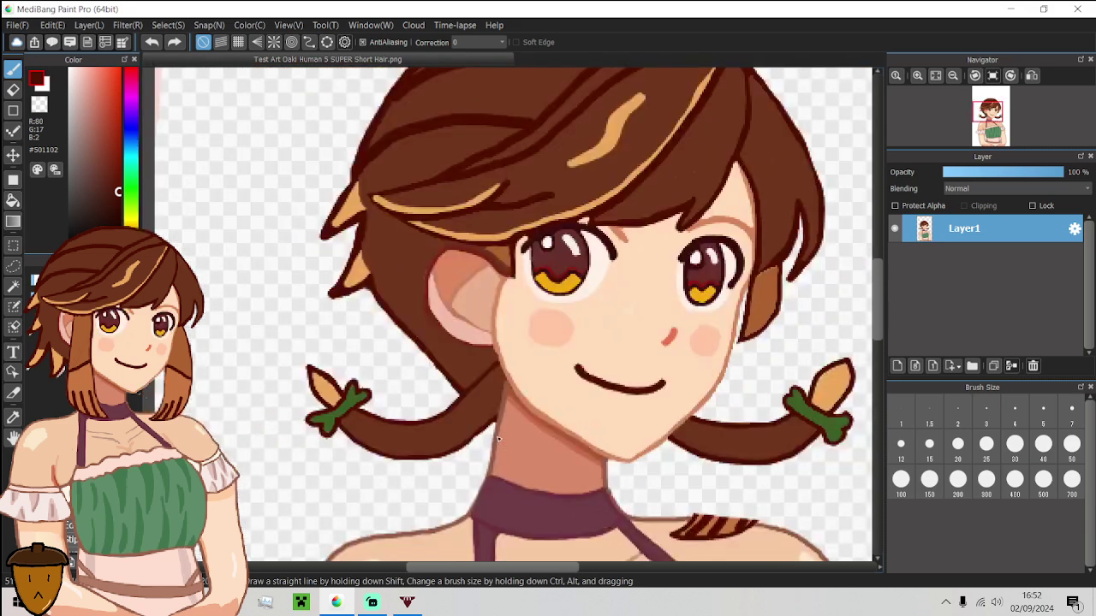
scroll(498, 439, "up", 5)
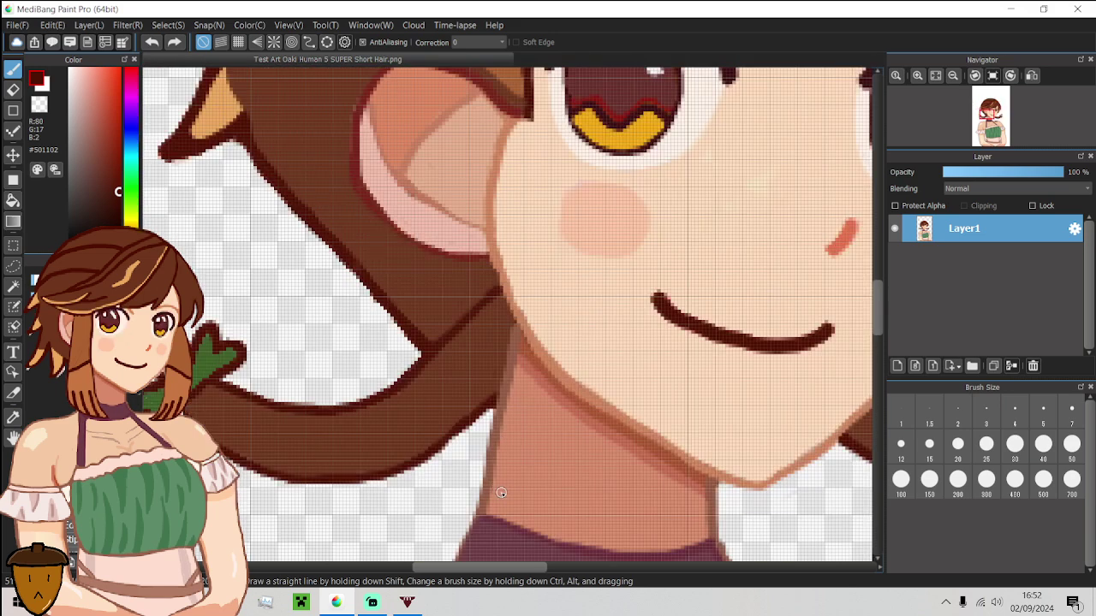
mouse_move(502, 493)
left_mouse_down()
mouse_move(449, 429)
mouse_move(413, 305)
left_mouse_up()
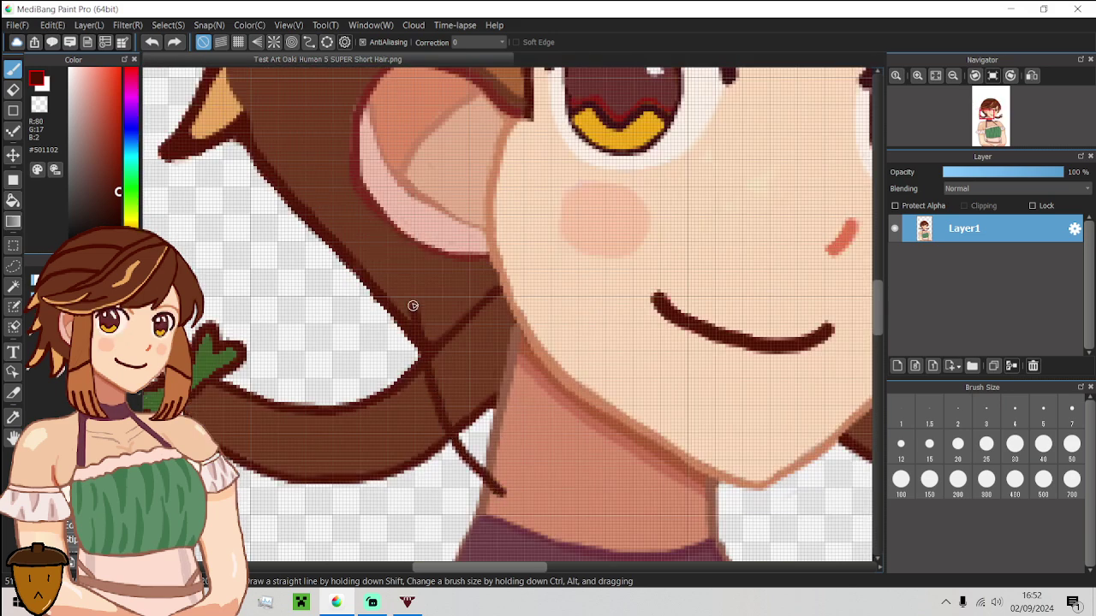
left_click_drag(410, 253, 406, 244)
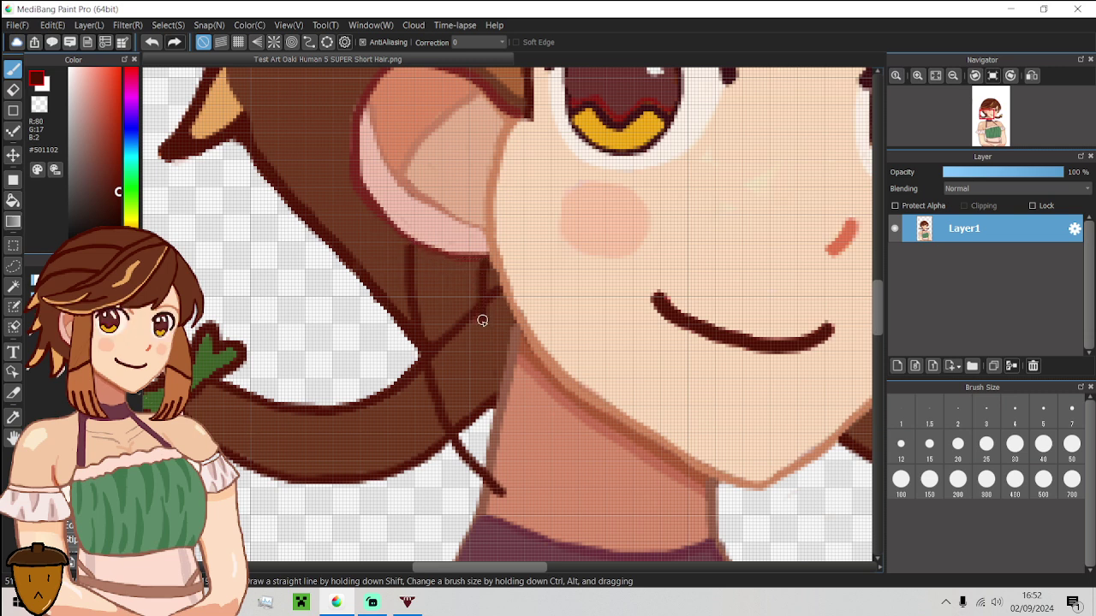
Draw the lock's inner edge beside the face, from beneath the left ear down to the tip on the neck.
left_click_drag(482, 320, 508, 452)
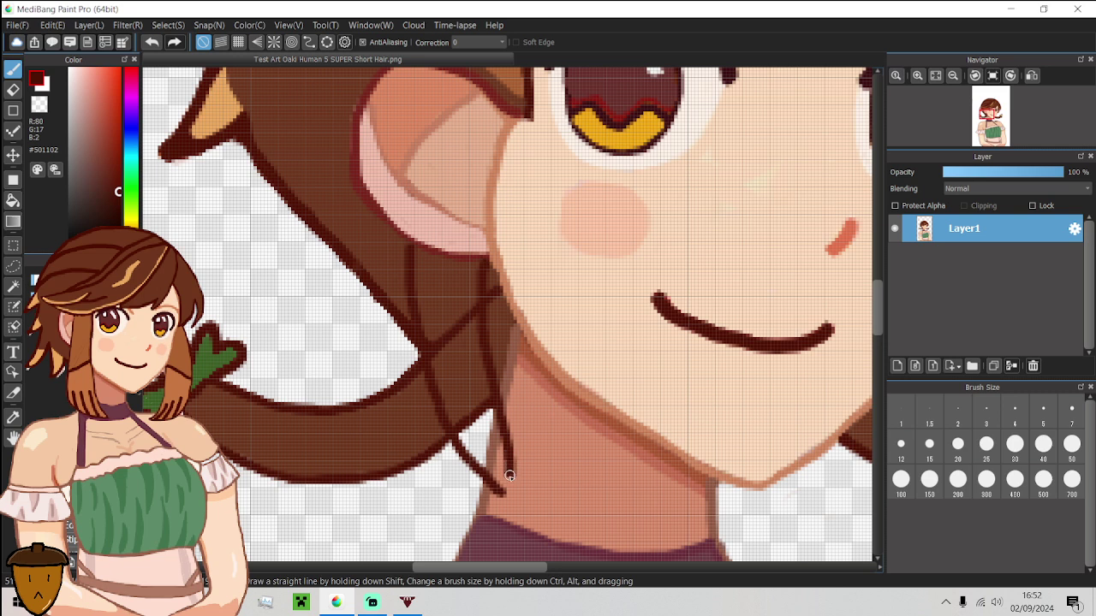
key("ctrl+z")
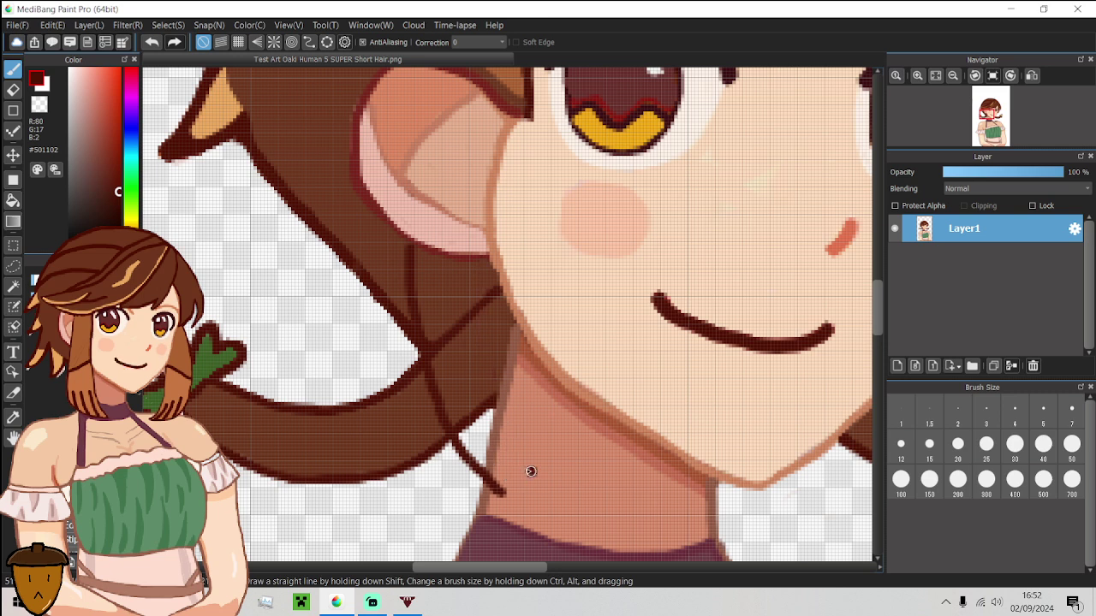
left_click_drag(506, 491, 498, 419)
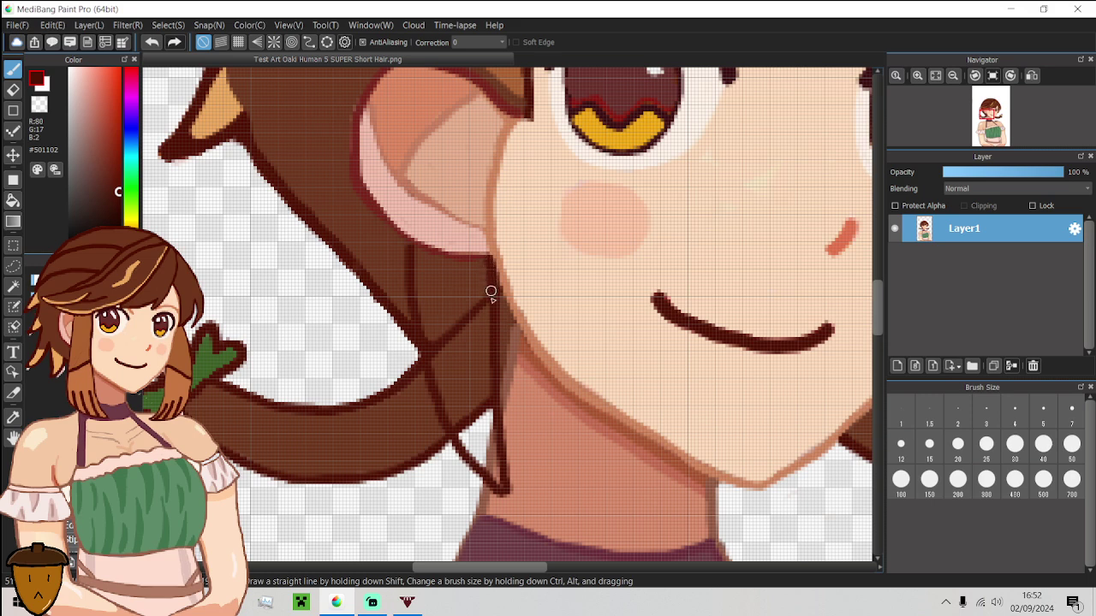
scroll(493, 300, "down", 5)
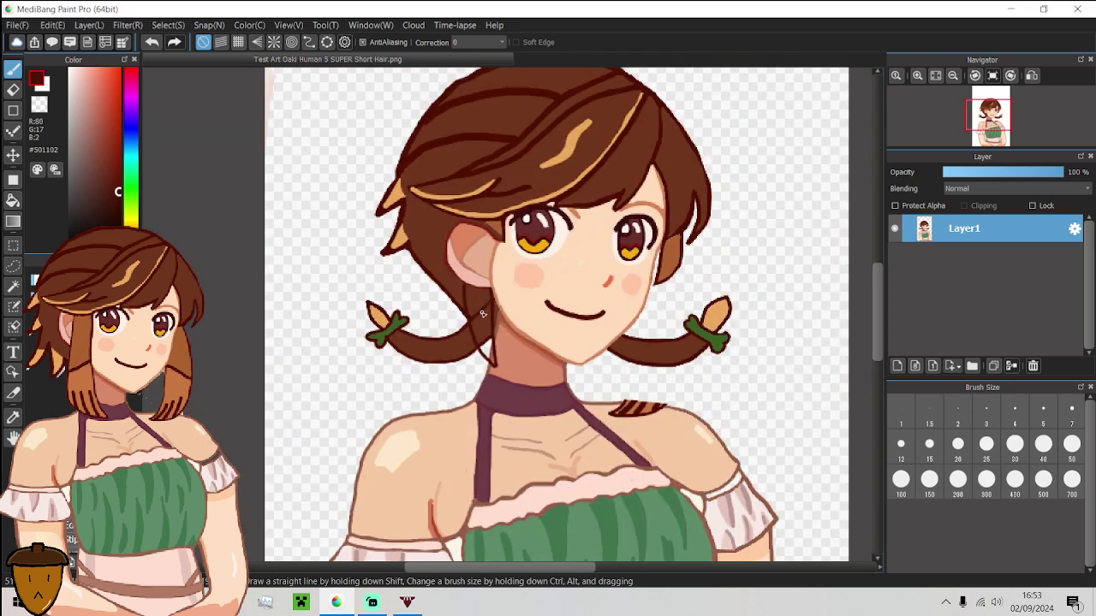
scroll(482, 315, "up", 5)
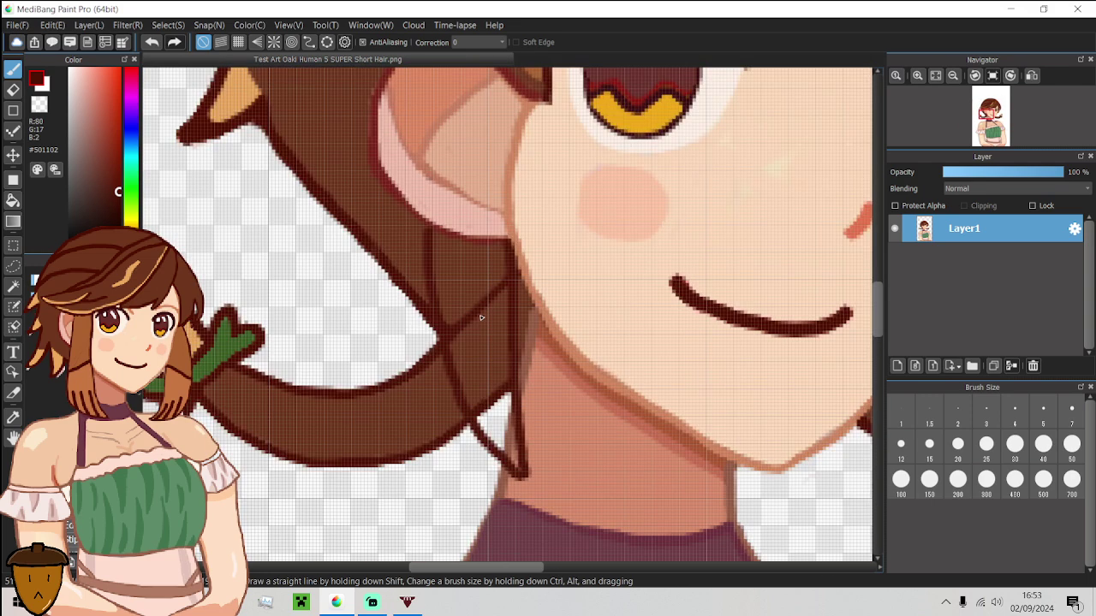
Sample the hair brown #6E361C and paint over the transparent gap and neck colour inside the new lock's tip.
left_click(473, 399, "alt")
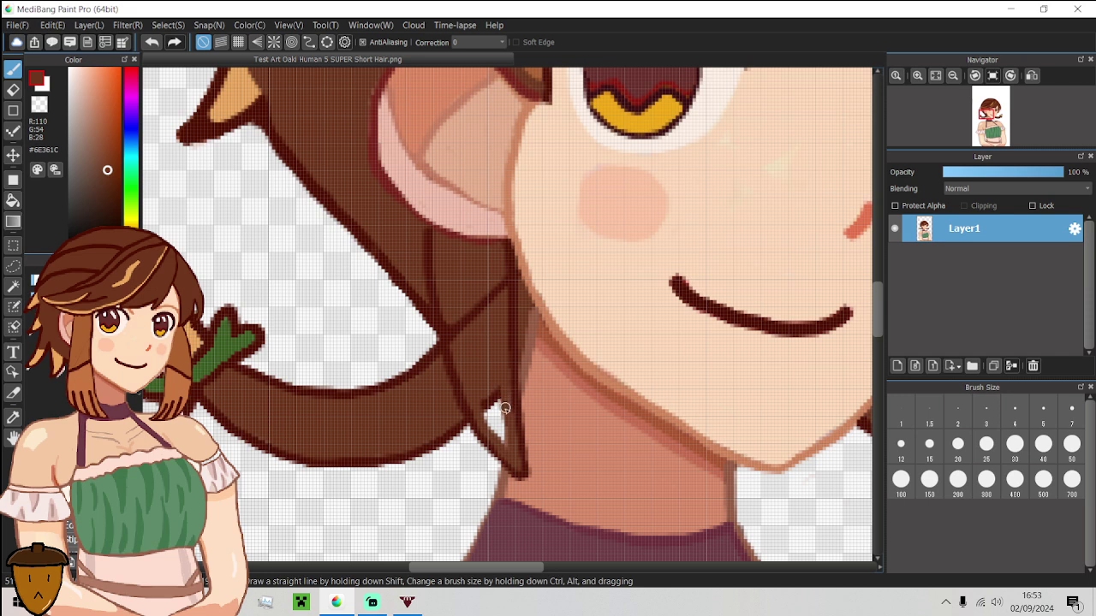
mouse_move(500, 386)
left_mouse_down()
mouse_move(508, 444)
mouse_move(483, 389)
mouse_move(504, 423)
mouse_move(493, 423)
left_mouse_up()
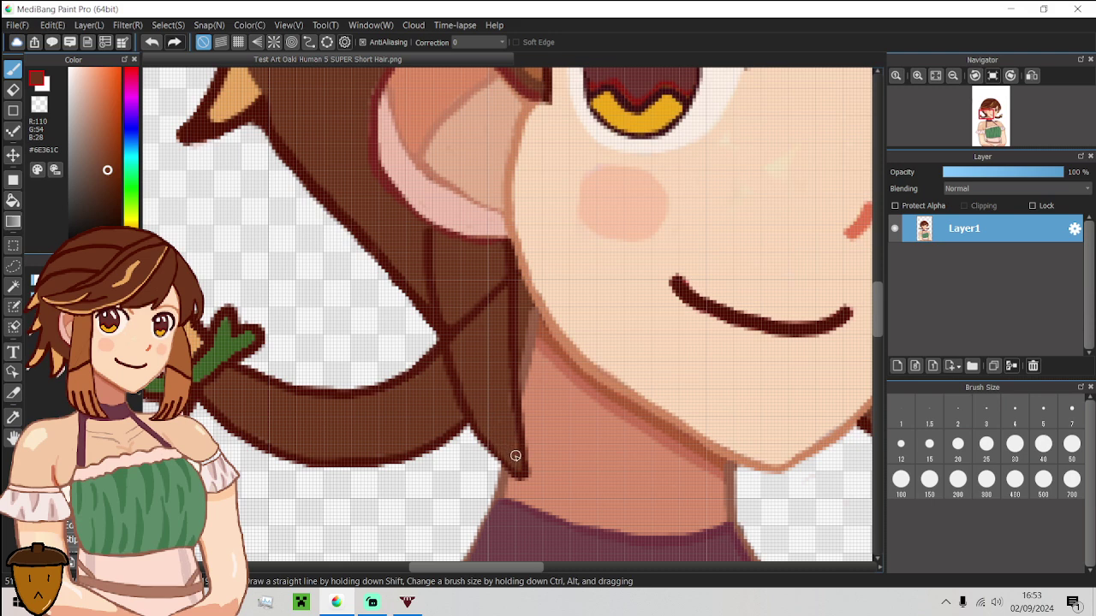
scroll(502, 385, "down", 4)
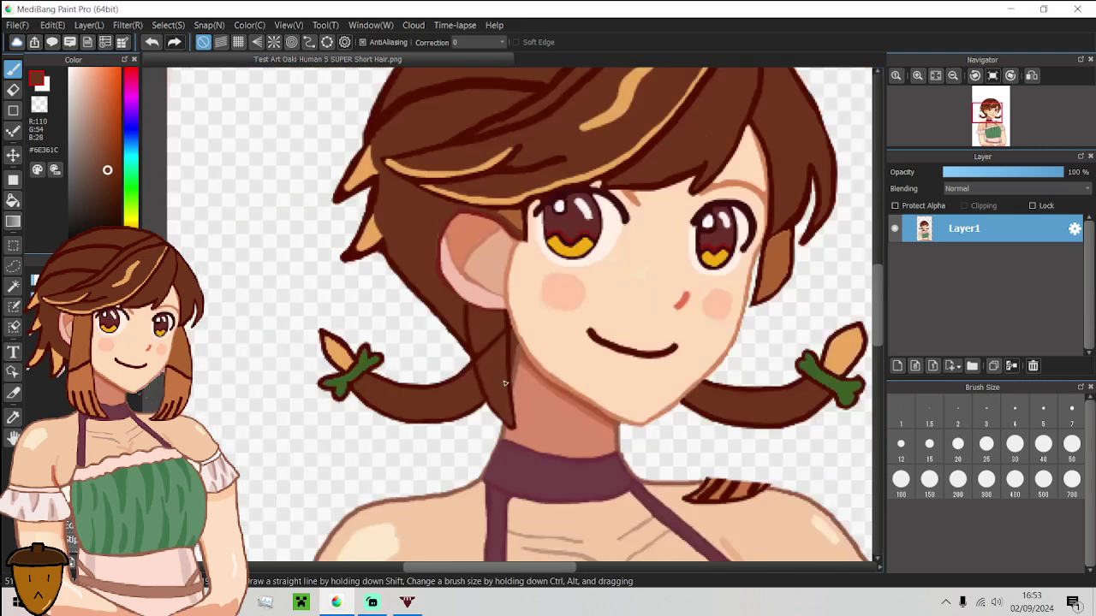
Bucket-fill the lower section of the pointed lock with orange-brown #AD6230 sampled from the artwork.
left_click(687, 307, "alt")
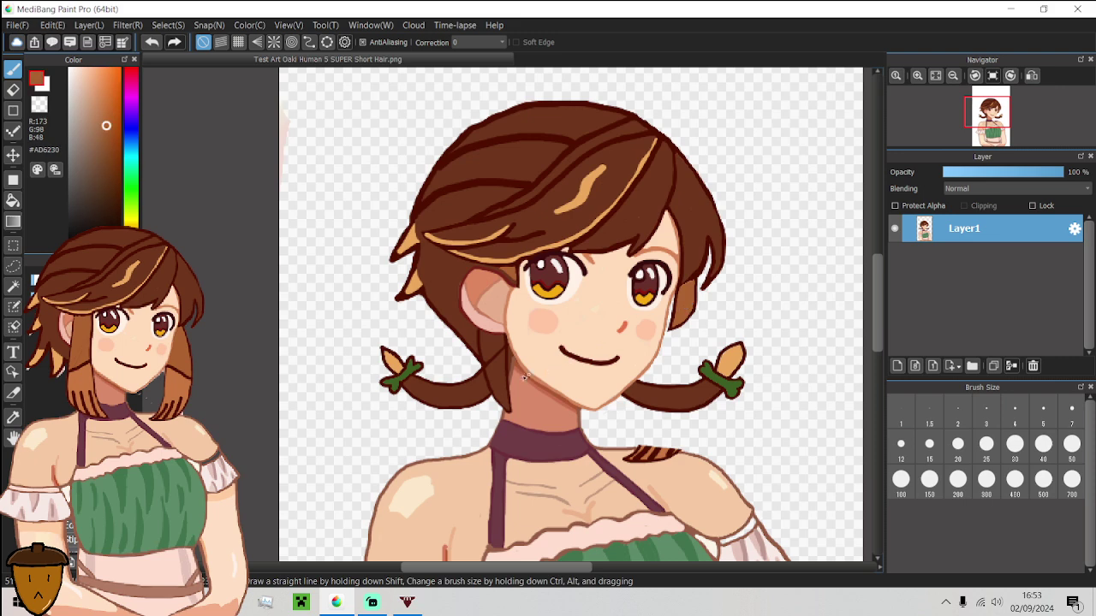
key("g")
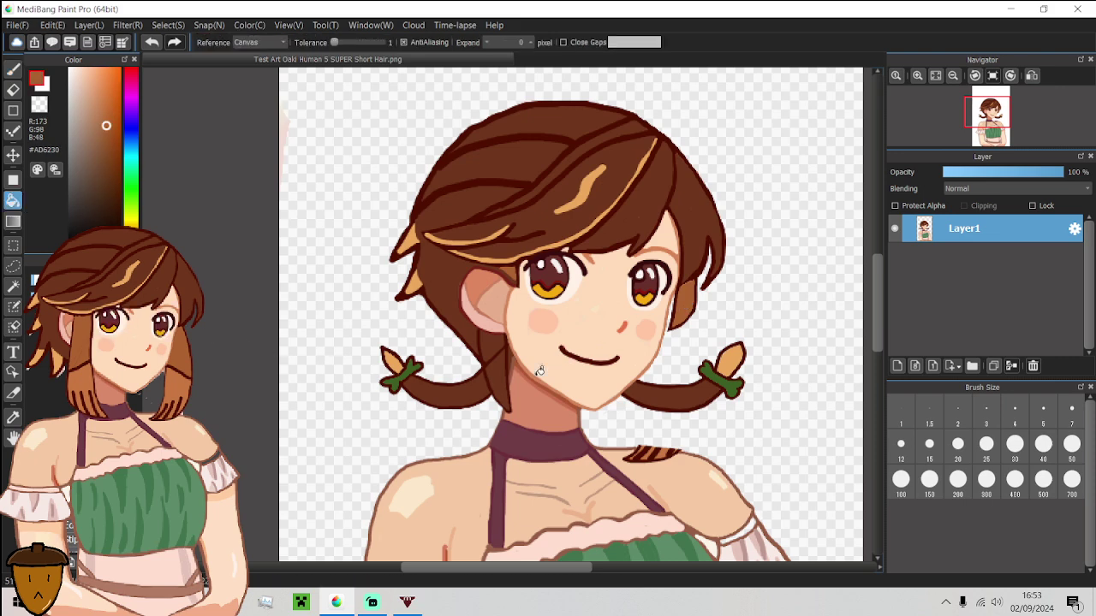
left_click(505, 375)
scroll(505, 375, "up", 3)
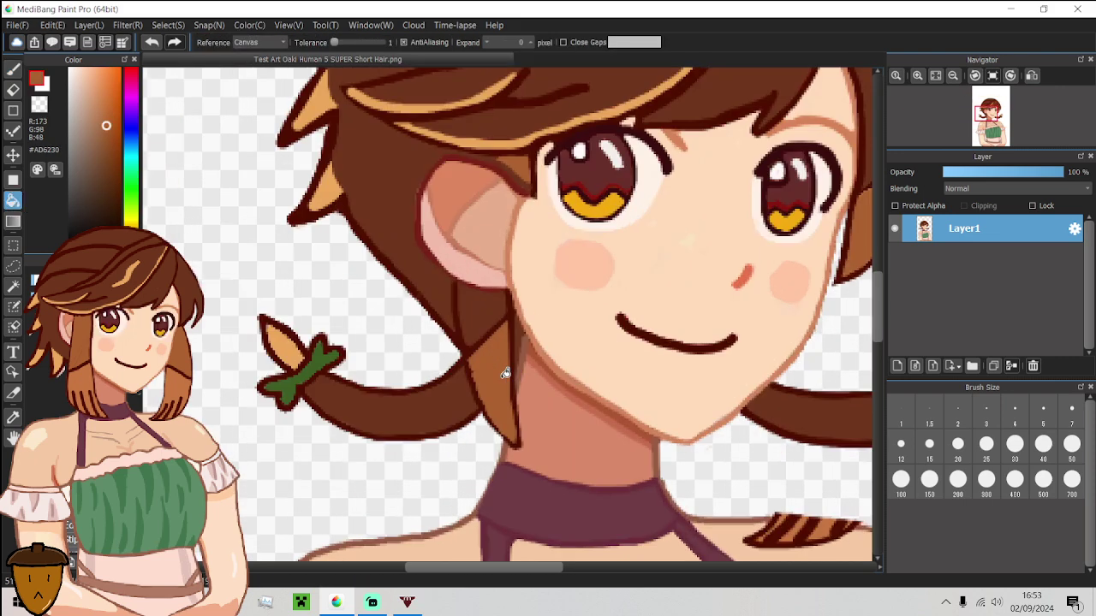
Thicken the pointed lock's outlines with dark #4F1001, covering both long edges and the line running up to the ear.
left_click(10, 69)
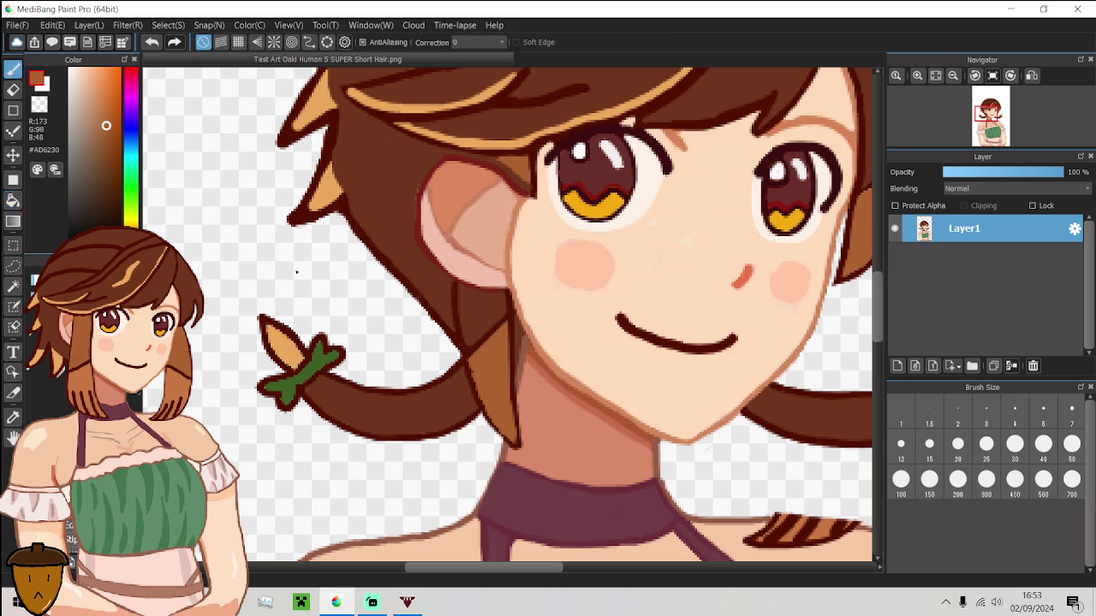
scroll(546, 428, "up", 3)
left_click(386, 279, "alt")
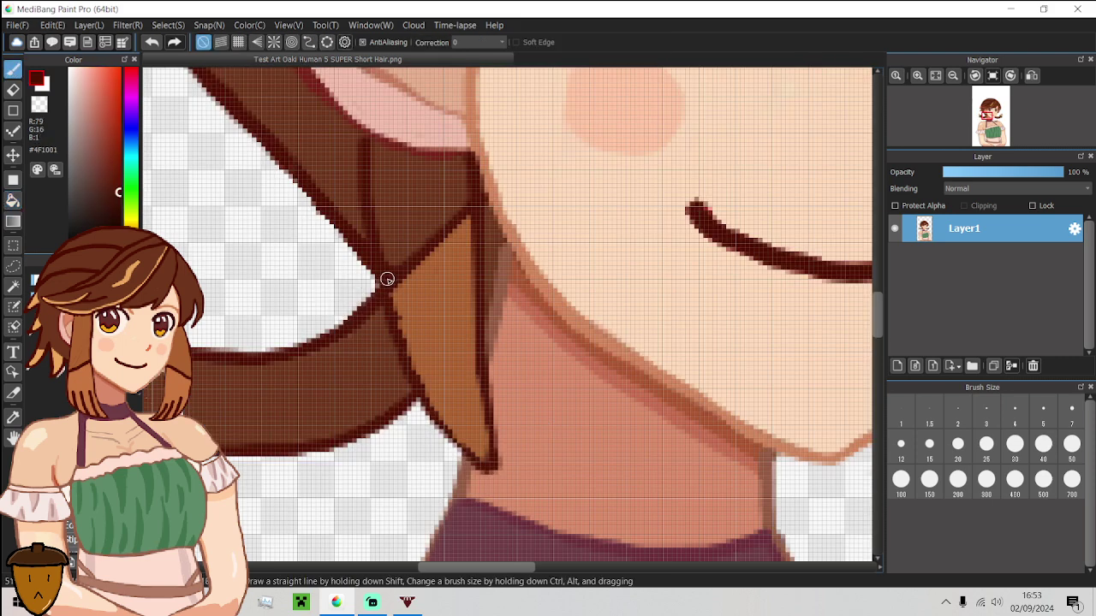
mouse_move(386, 279)
left_mouse_down()
mouse_move(414, 375)
mouse_move(447, 429)
mouse_move(492, 467)
mouse_move(470, 163)
mouse_move(470, 206)
mouse_move(390, 284)
mouse_move(361, 137)
left_mouse_up()
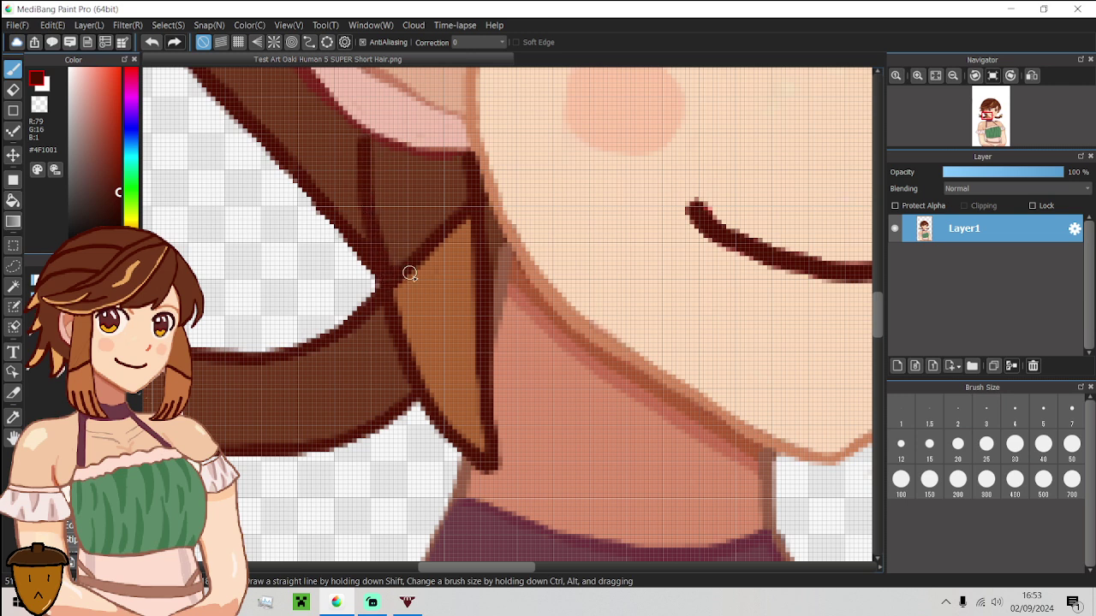
Bucket-fill the lock's upper section just below the ear with lighter brown #BB7F55.
left_click(411, 275, "alt")
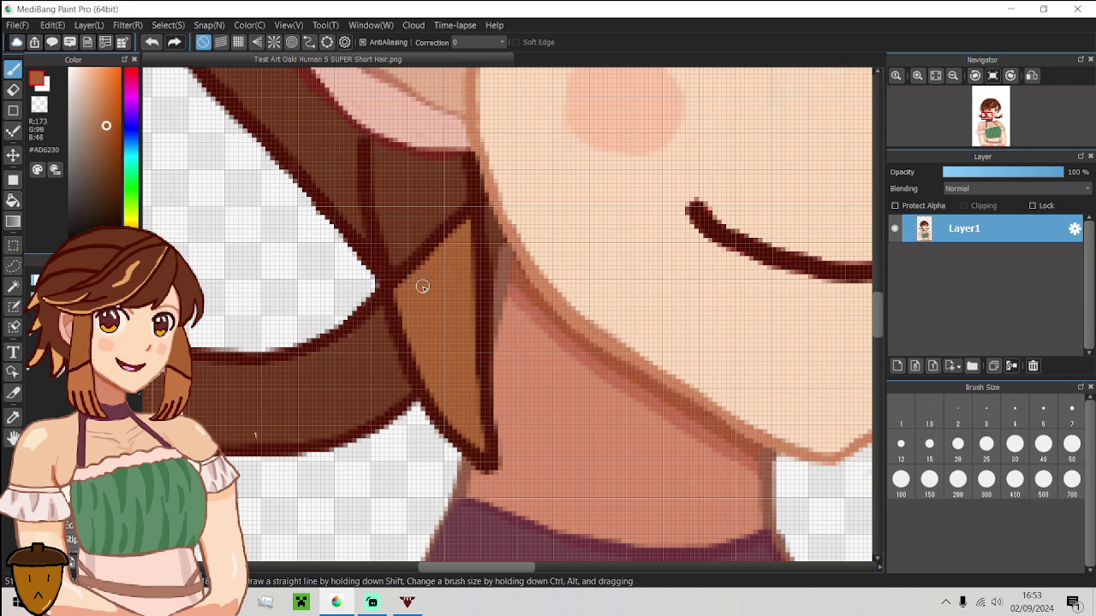
left_click(98, 119)
key("g")
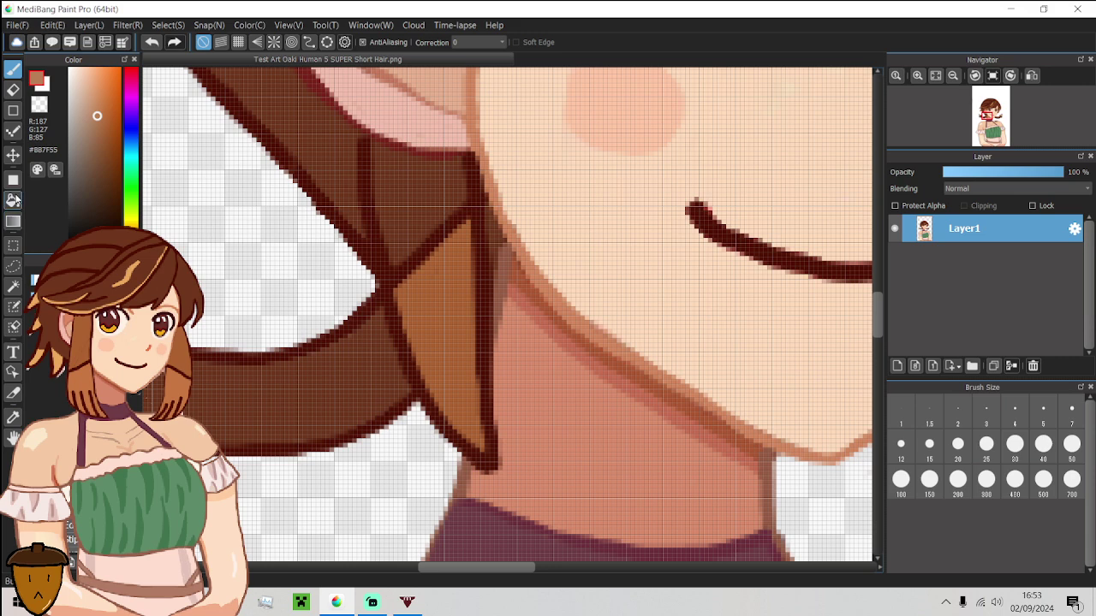
left_click(406, 206)
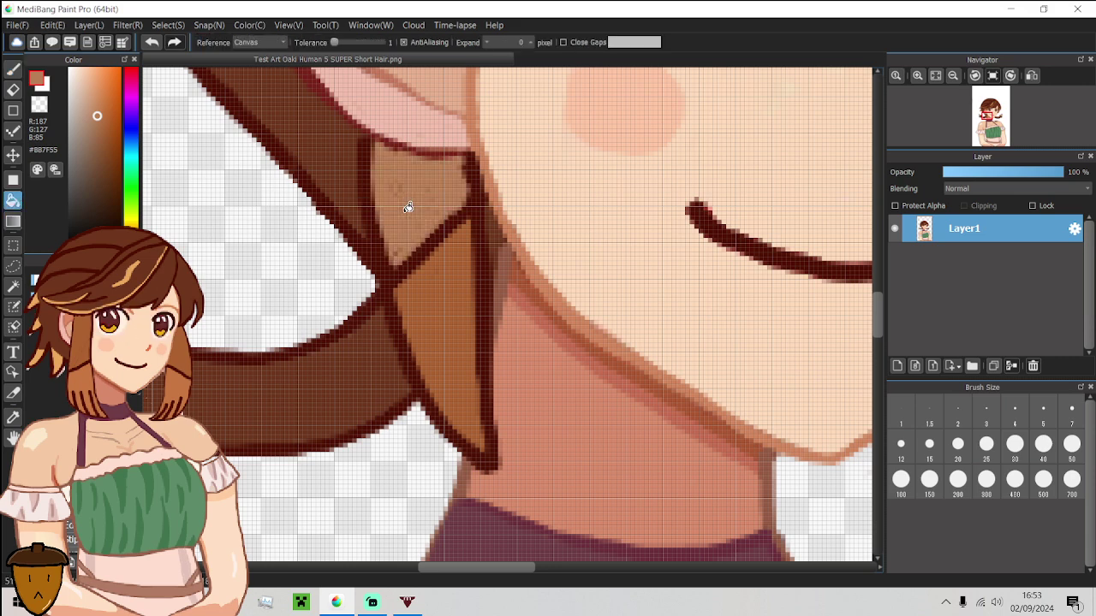
scroll(408, 208, "down", 3)
scroll(408, 239, "down", 3)
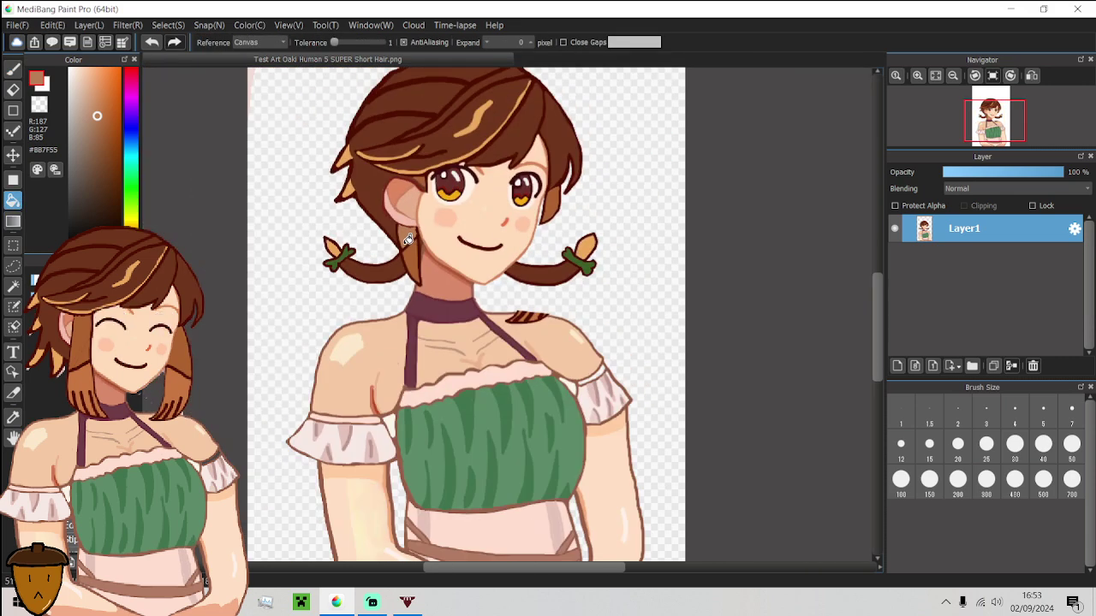
Retrace the lower outline of the left ear with dark red #7A2218 sampled from its existing edge.
scroll(405, 227, "up", 8)
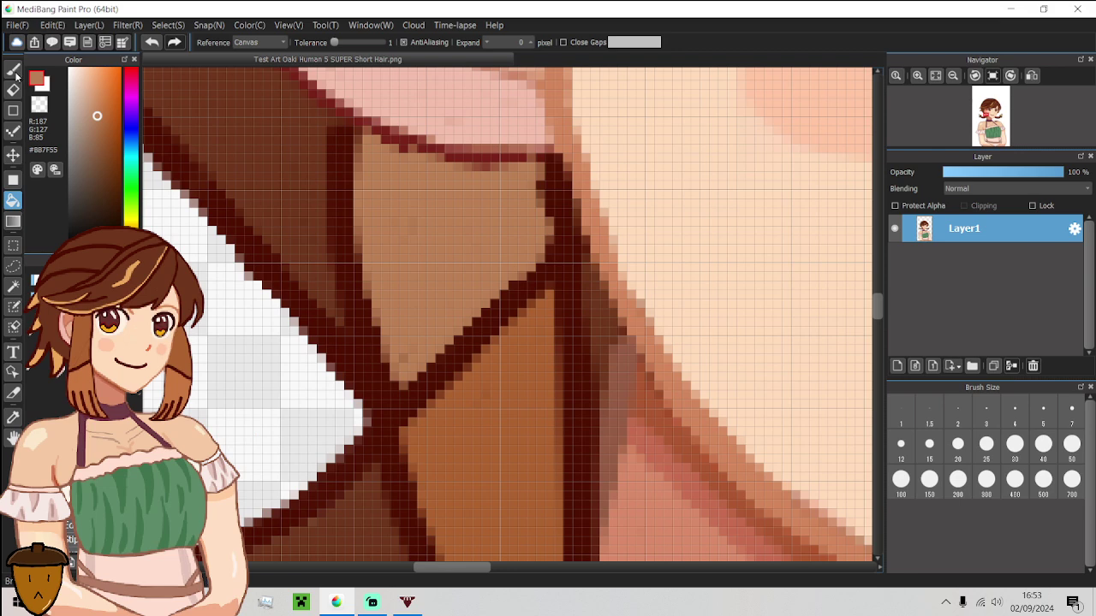
key("b")
left_click(522, 157, "alt")
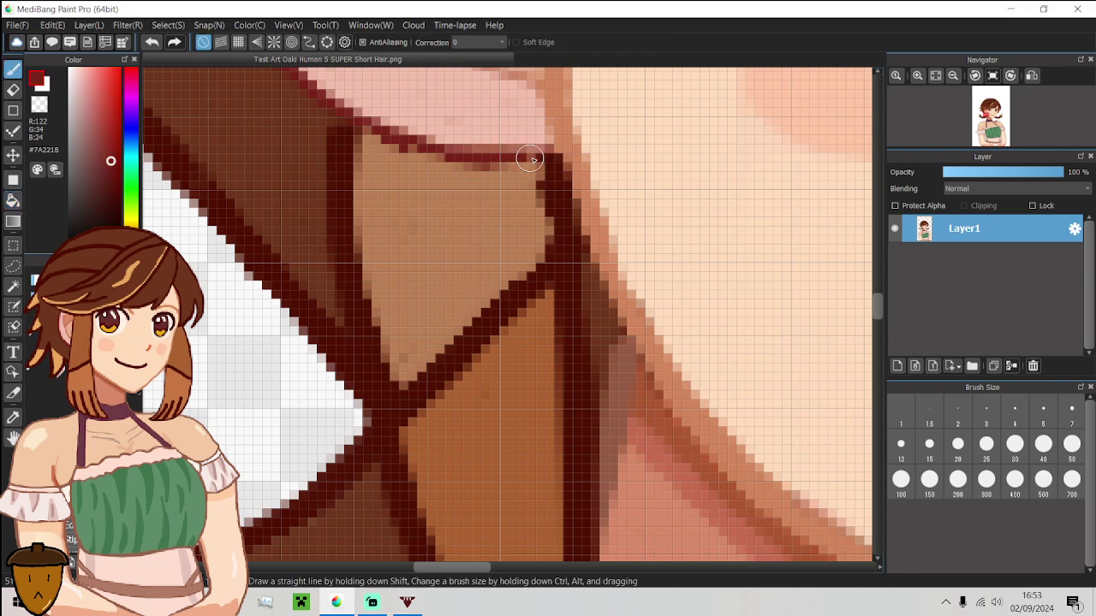
mouse_move(550, 158)
left_mouse_down()
mouse_move(459, 157)
mouse_move(331, 110)
mouse_move(311, 91)
left_mouse_up()
scroll(385, 183, "down", 5)
scroll(386, 182, "up", 5)
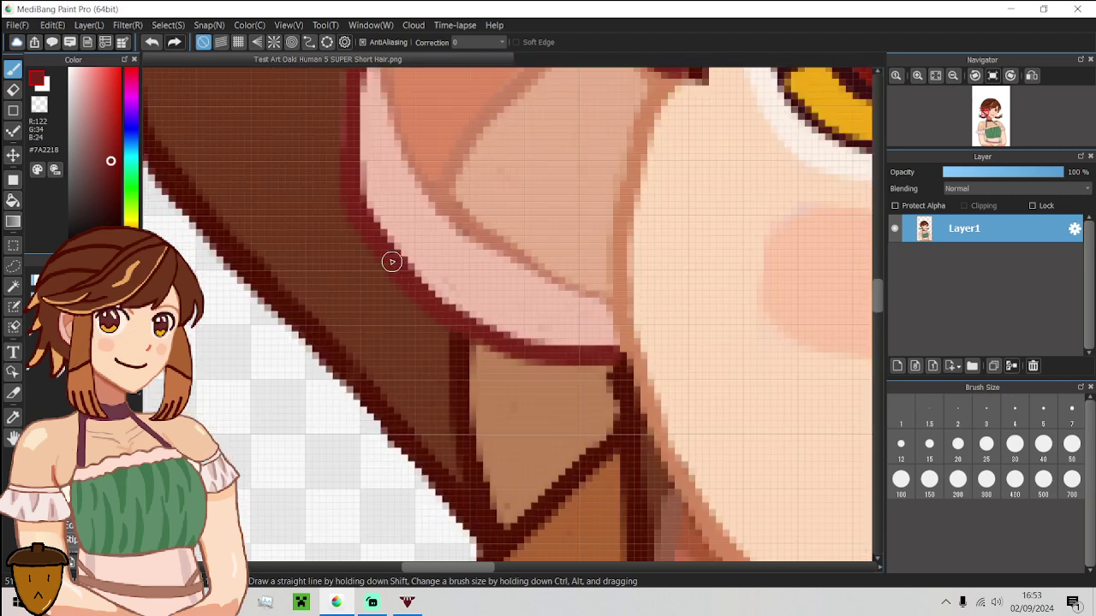
Brush sampled #BB7F55 along both inner edges of the lock's upper section to smooth the jagged outline pixels.
scroll(565, 396, "up", 1)
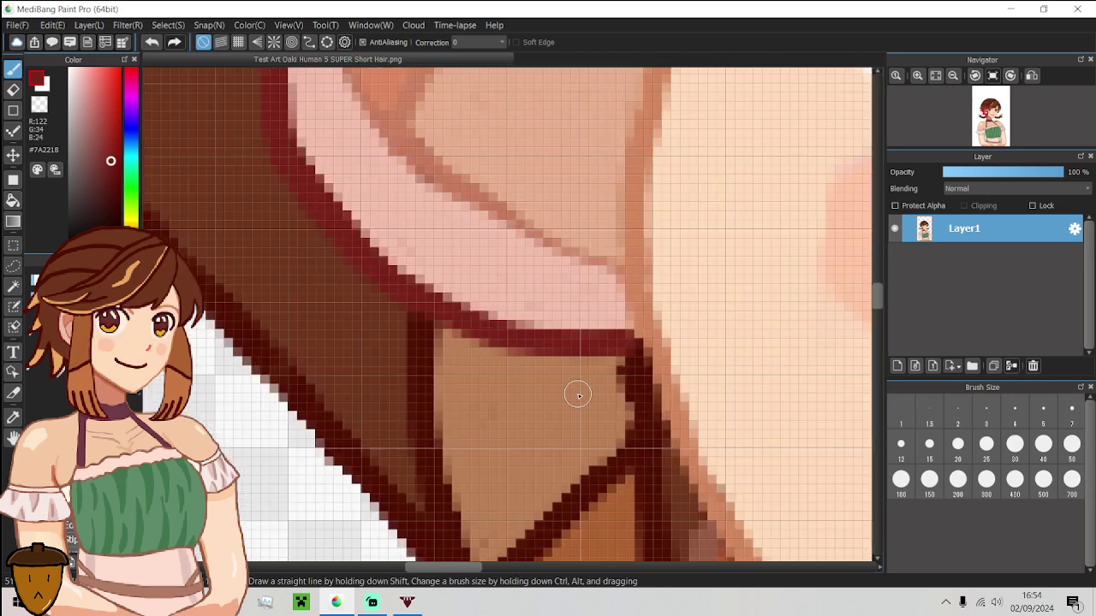
left_click(586, 378, "alt")
left_click_drag(615, 374, 617, 440)
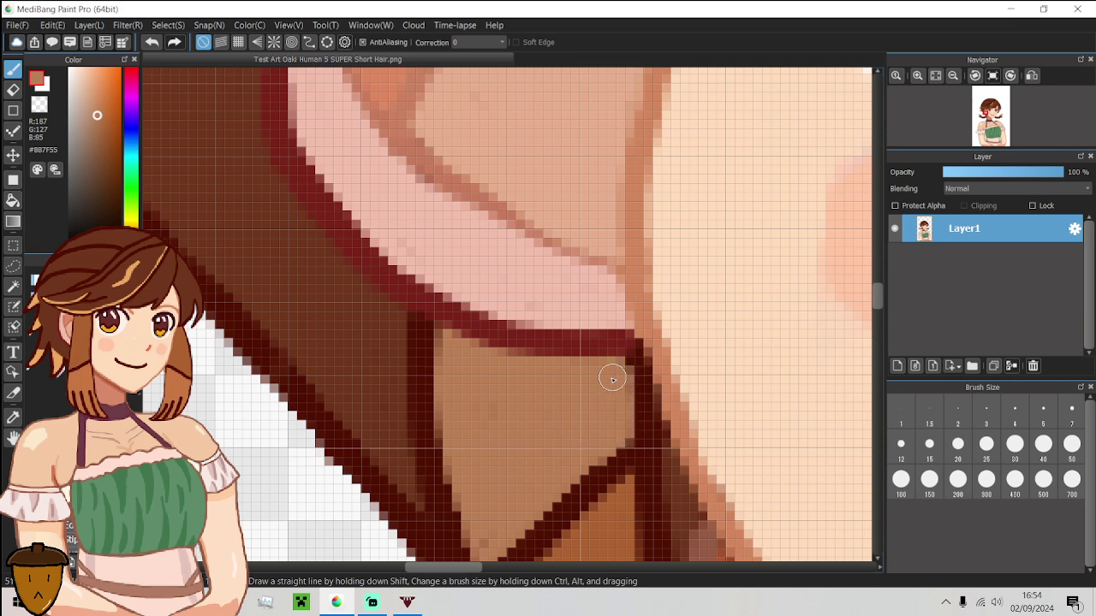
scroll(612, 374, "down", 2)
scroll(563, 415, "up", 2)
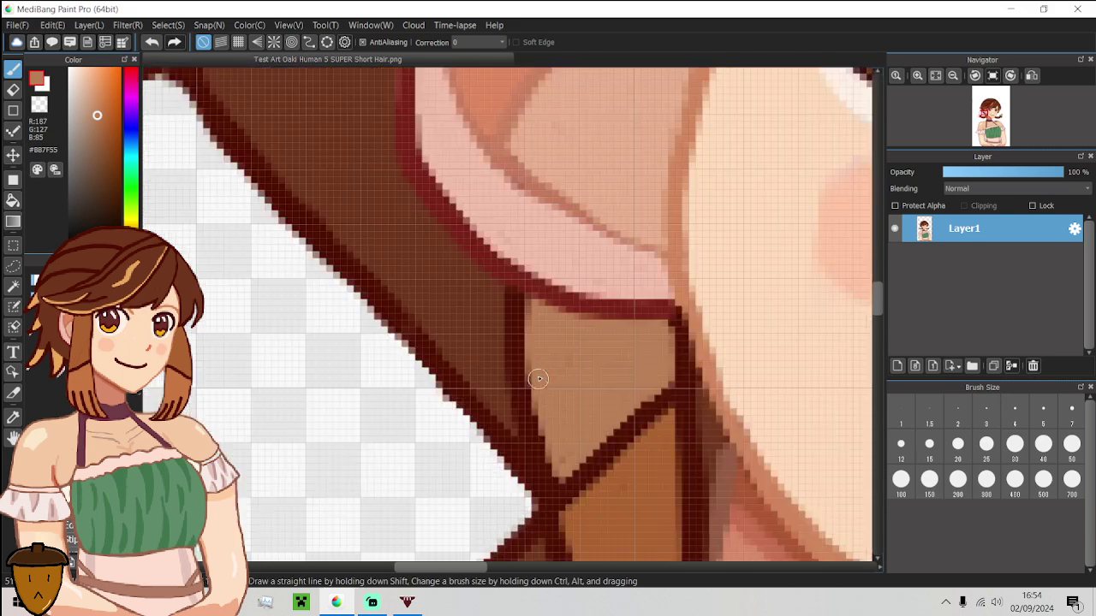
left_click_drag(541, 409, 561, 476)
scroll(562, 405, "down", 5)
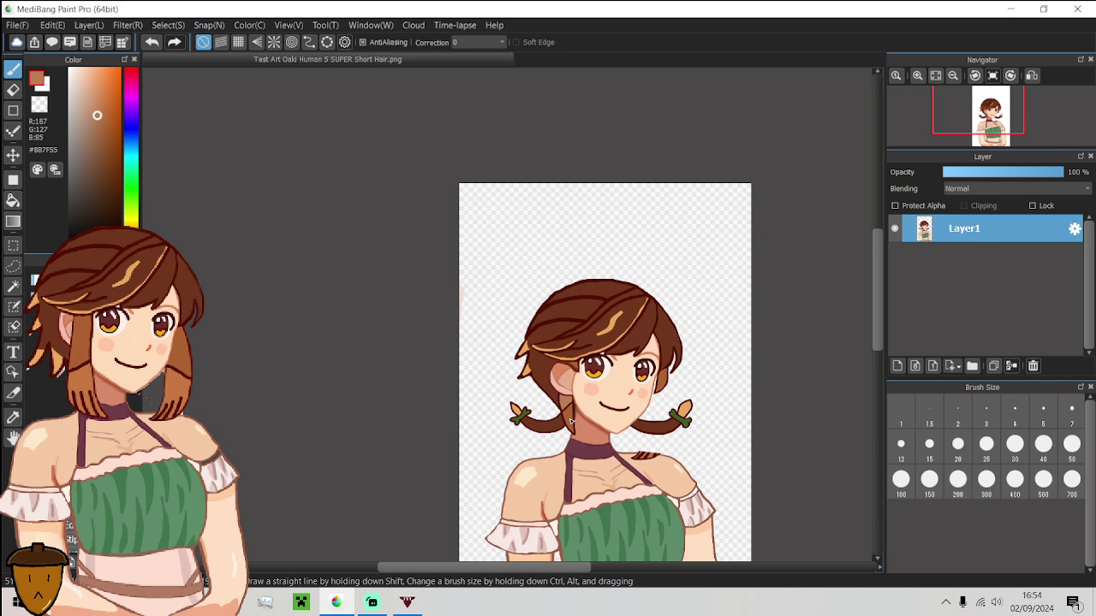
Bucket-fill the lock's upper section with #AD6230 and its pointed lower section with light orange #ECA85D sampled from the fringe highlight.
scroll(570, 419, "up", 4)
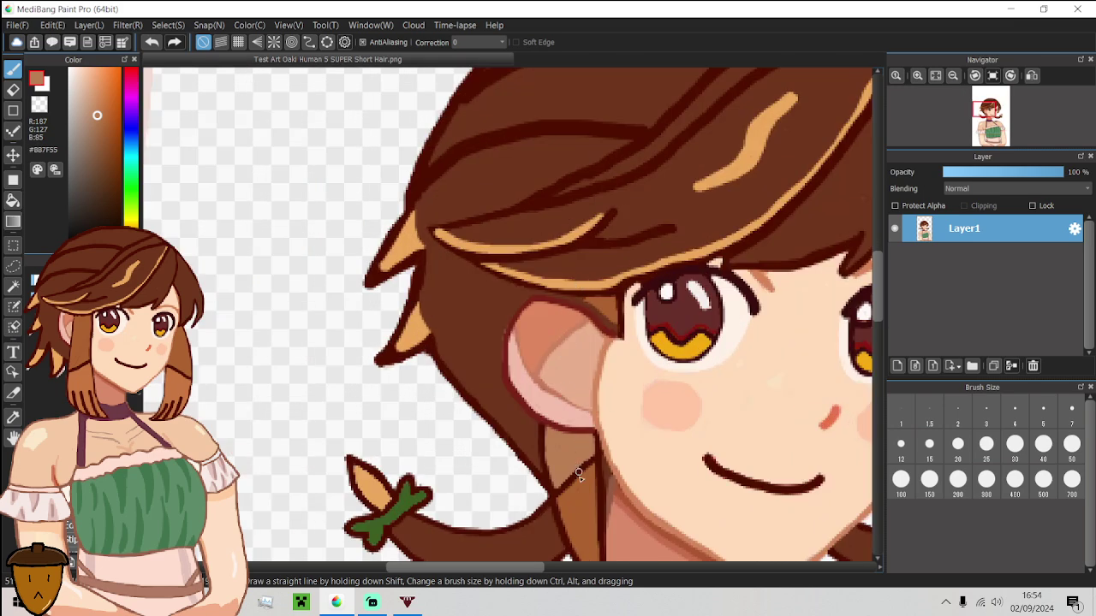
left_click(579, 473, "alt")
key("g")
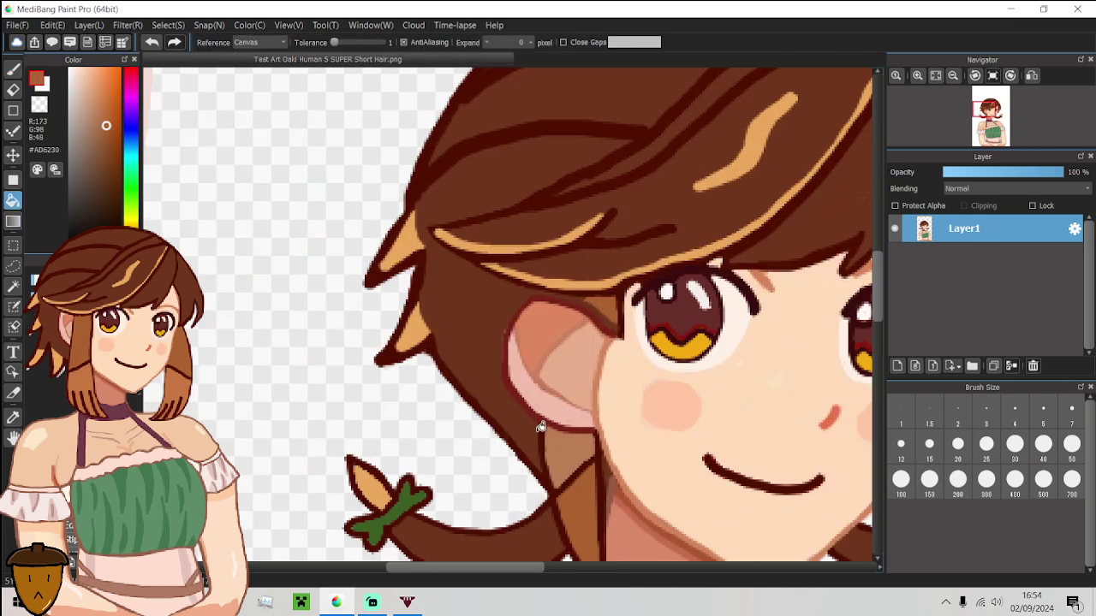
left_click(562, 440)
left_click(573, 278, "alt")
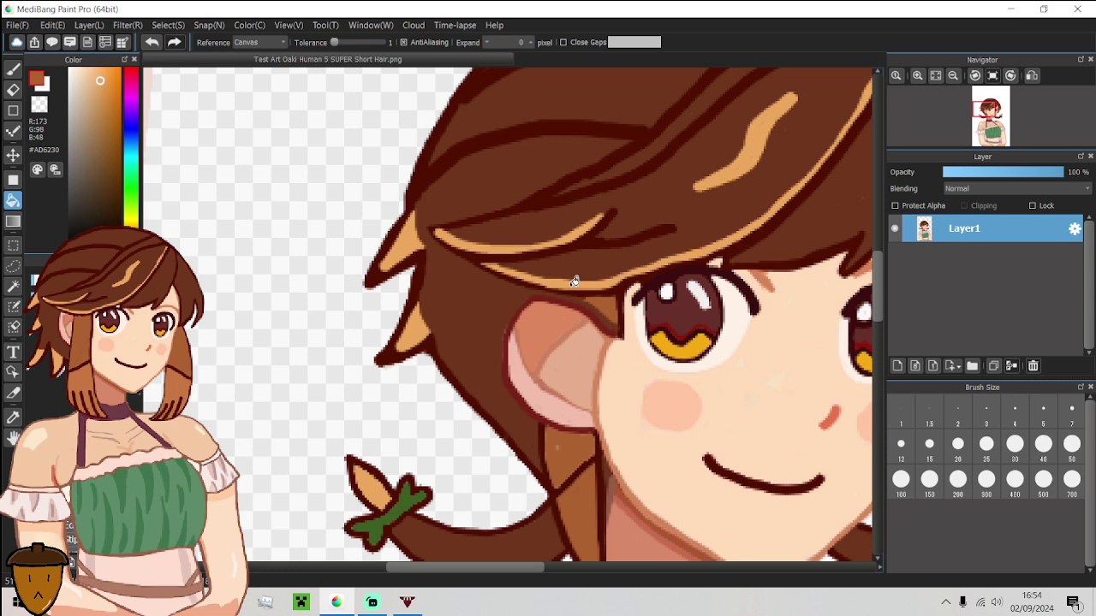
left_click(587, 489)
scroll(587, 490, "down", 4)
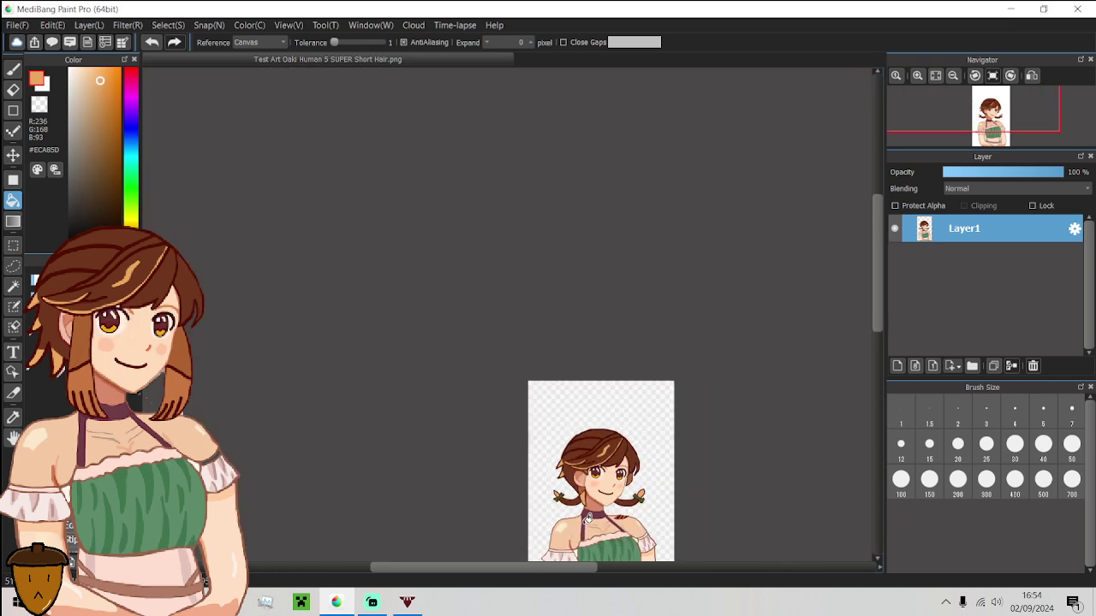
scroll(591, 496, "up", 6)
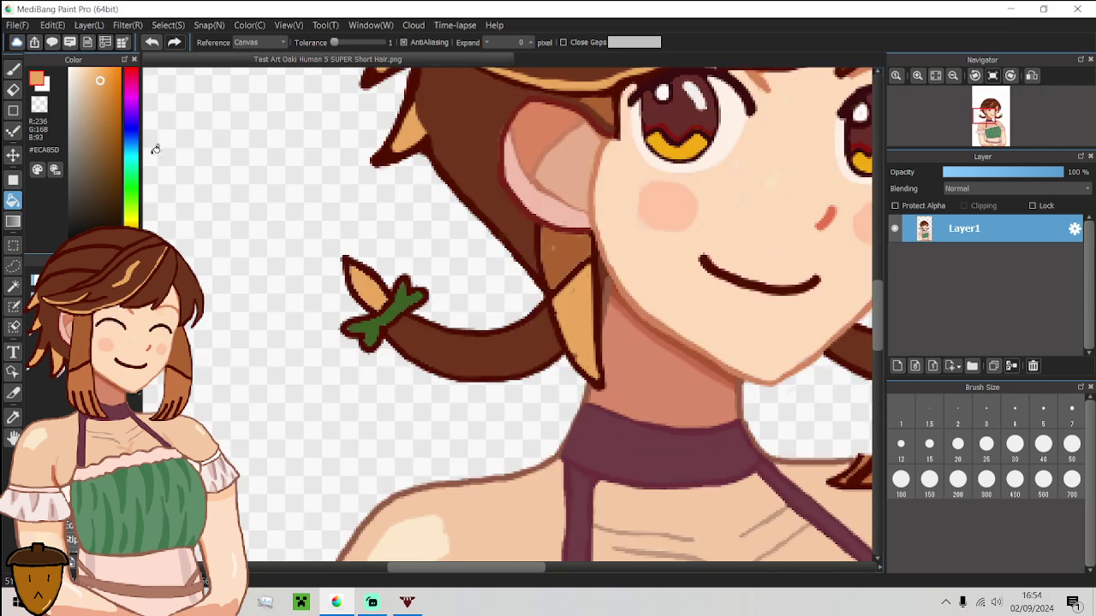
left_click(13, 70)
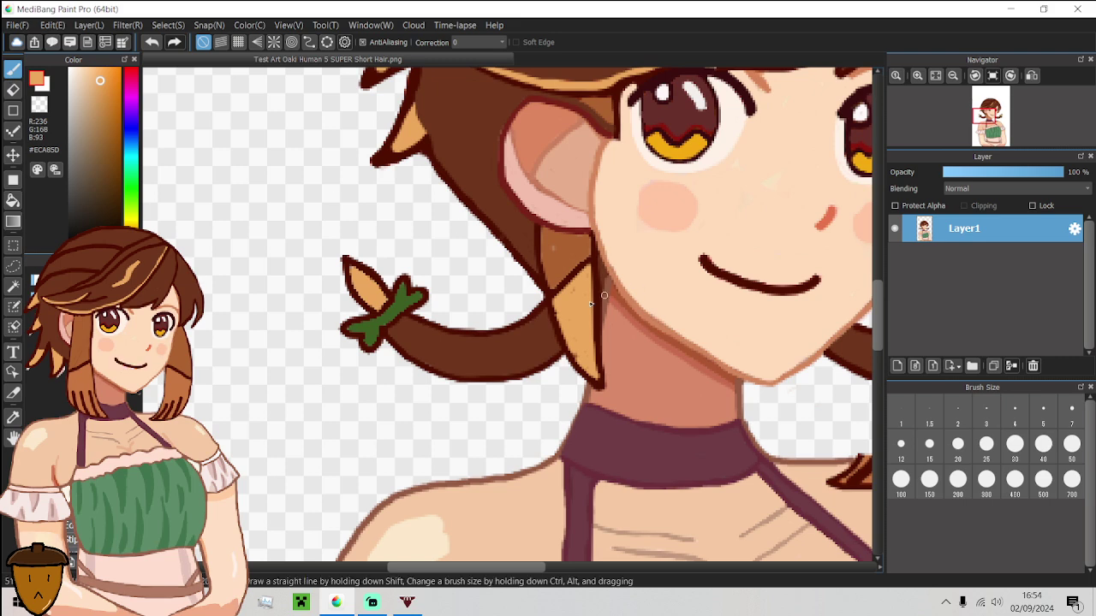
Sample the dark outline colour #4F1001 from the edge of the lock below the ear.
scroll(531, 230, "up", 3)
left_click(551, 231, "alt")
scroll(552, 229, "down", 3)
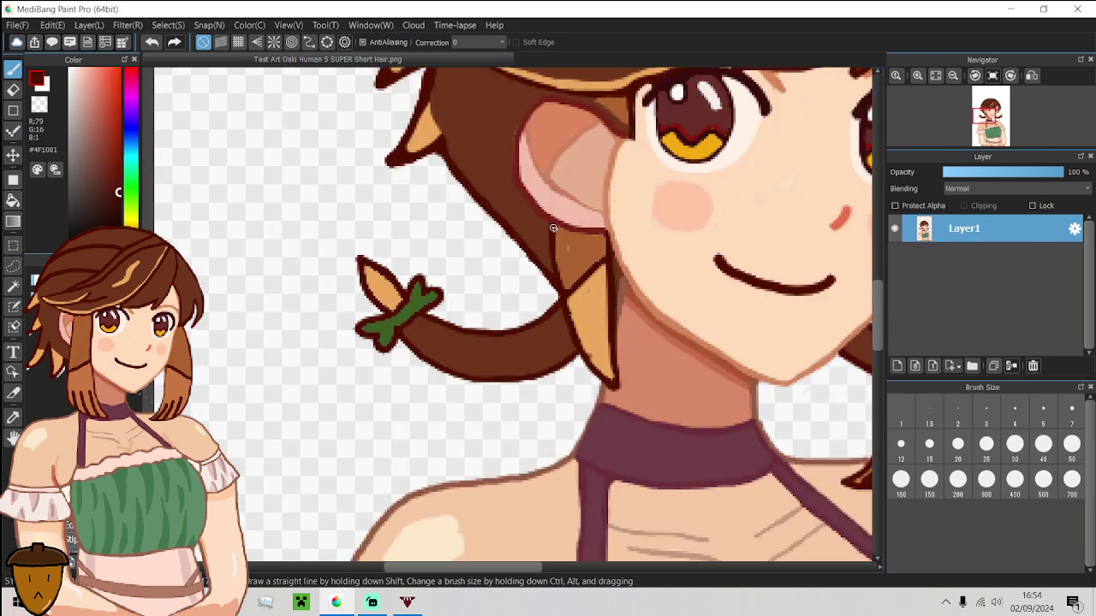
mouse_move(554, 301)
left_mouse_down()
mouse_move(565, 351)
mouse_move(606, 403)
mouse_move(638, 402)
mouse_move(630, 342)
left_mouse_up()
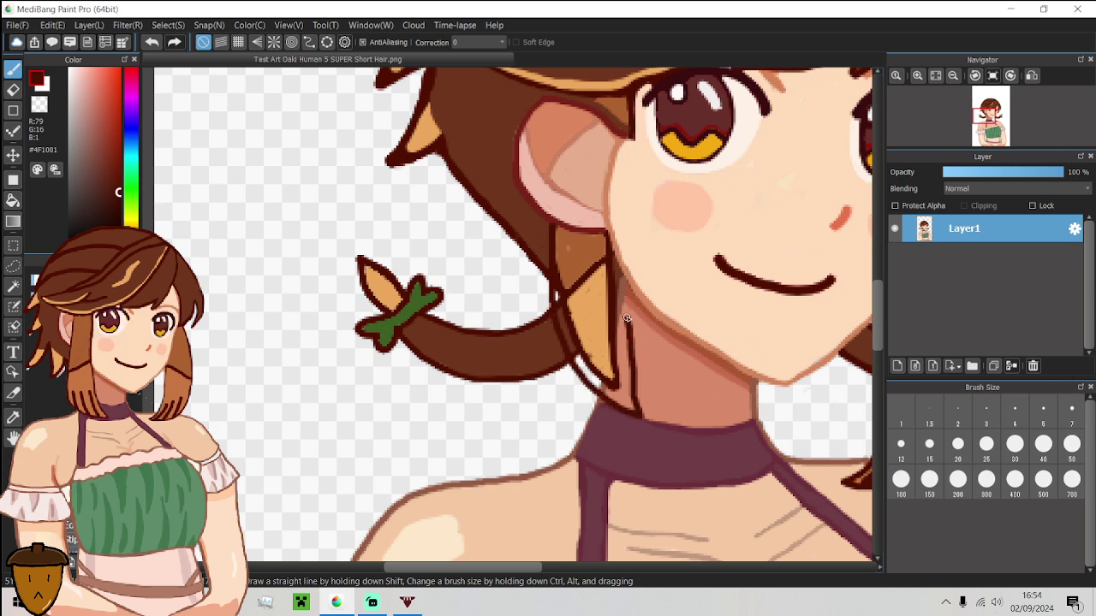
key("ctrl+z")
key("ctrl+z")
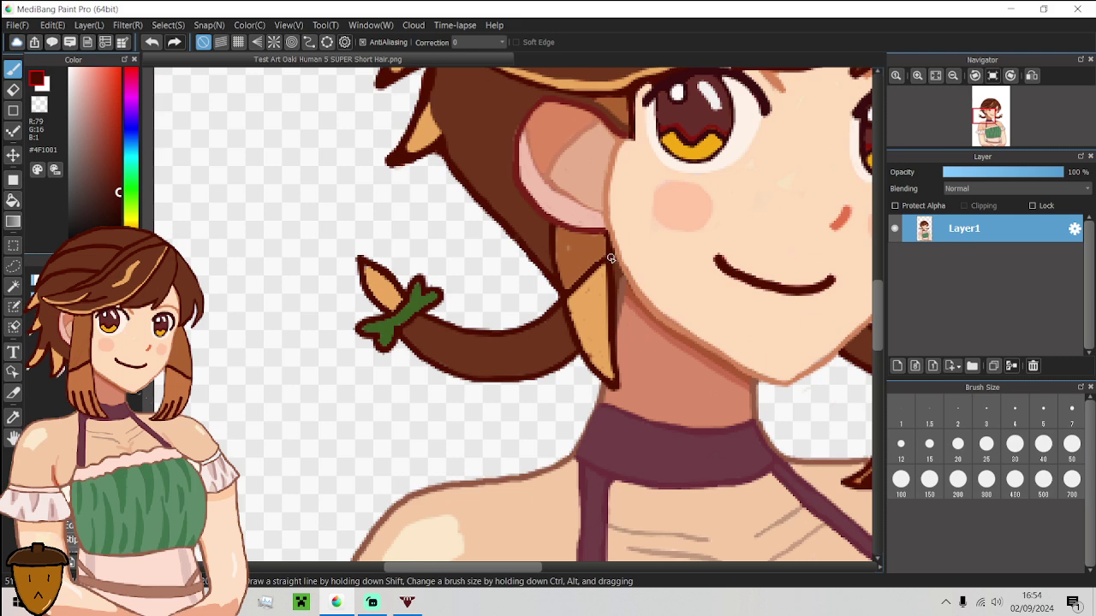
left_click_drag(618, 292, 668, 401)
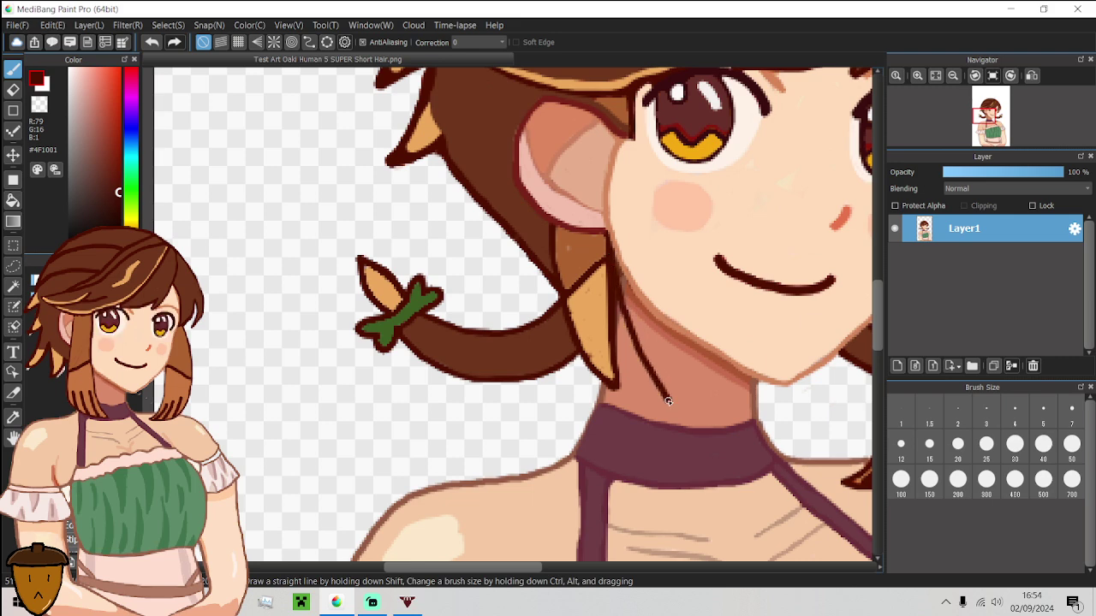
scroll(659, 407, "down", 5)
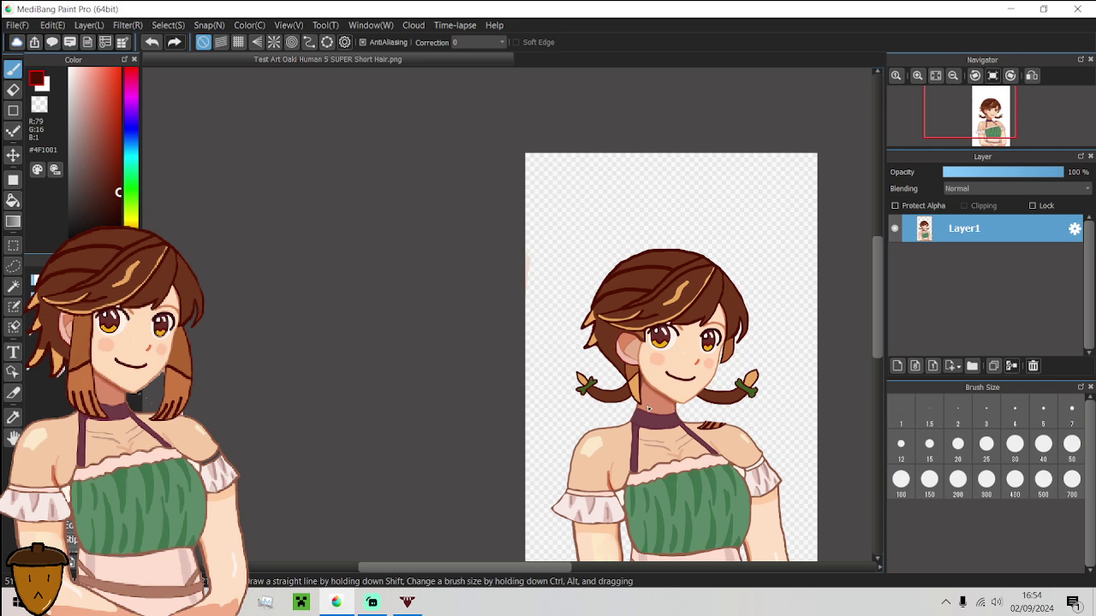
Outline a short curved, pointed tip in #4F1001 beneath the brown lock on the far side of the face.
scroll(737, 373, "up", 5)
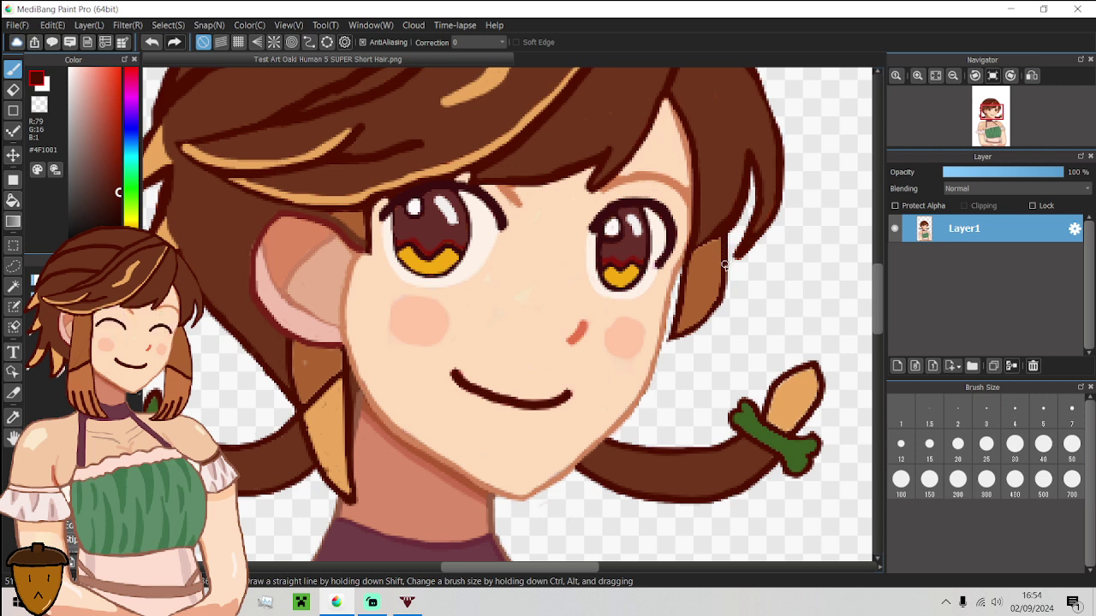
left_click_drag(707, 343, 689, 381)
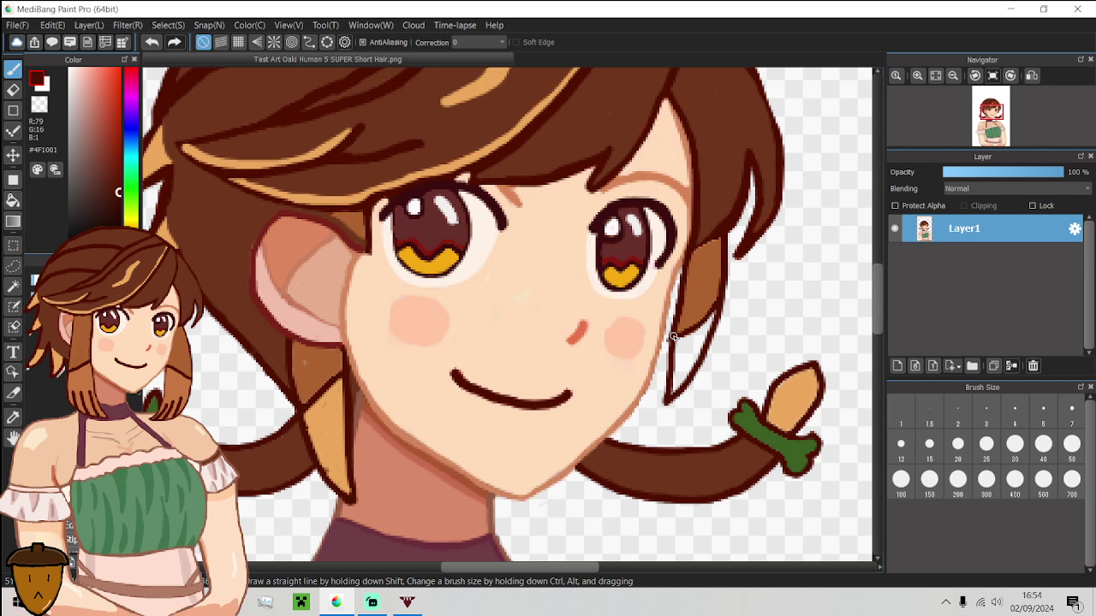
key("ctrl+z")
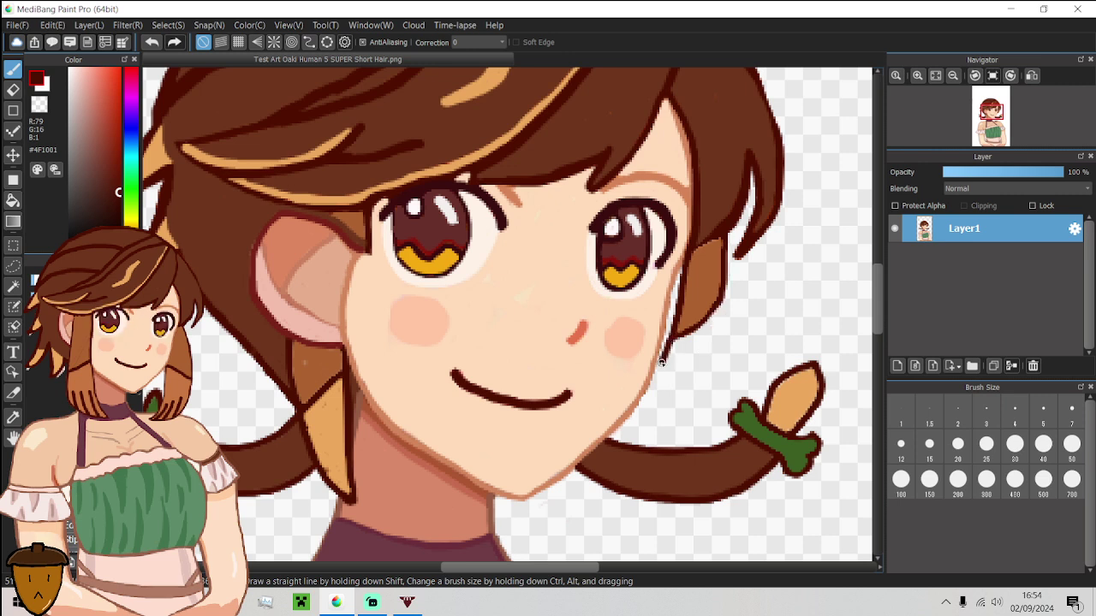
left_click_drag(661, 362, 714, 325)
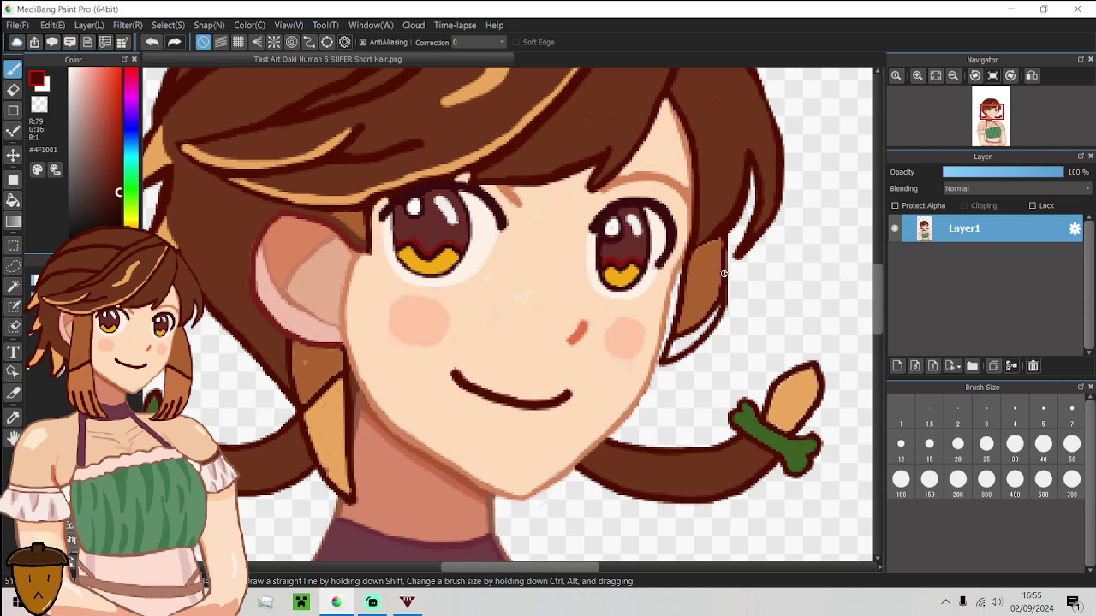
Paint the far-side lock's outlined tip light orange #ECA85D, sampled from the pigtail end.
left_click(794, 387, "alt")
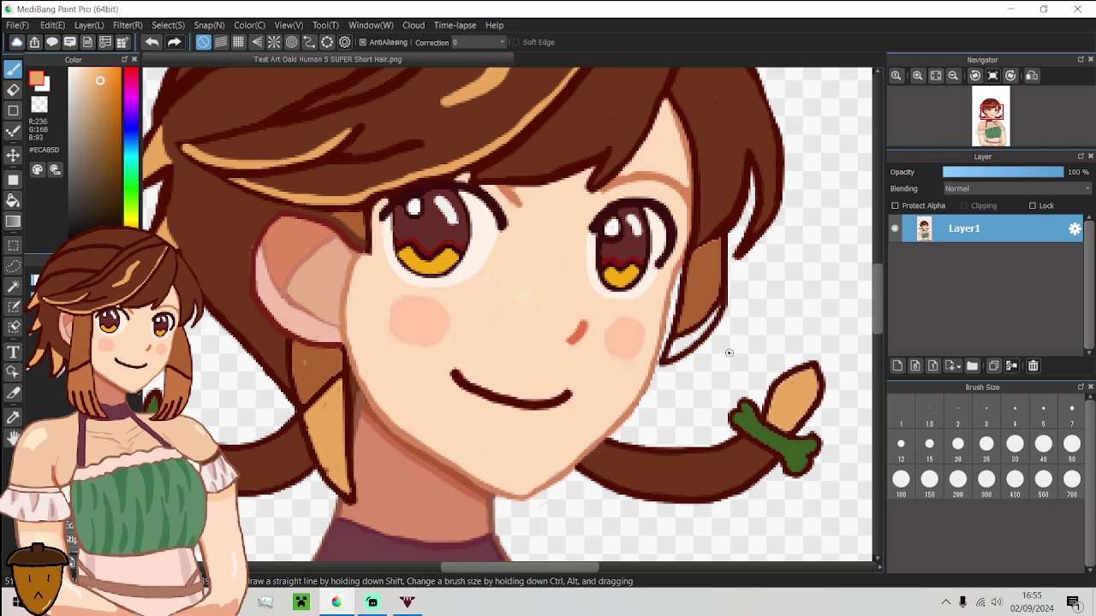
scroll(697, 326, "up", 2)
mouse_move(764, 216)
left_mouse_down()
mouse_move(664, 355)
mouse_move(563, 415)
mouse_move(594, 356)
mouse_move(710, 288)
mouse_move(594, 383)
left_mouse_up()
scroll(624, 360, "down", 5)
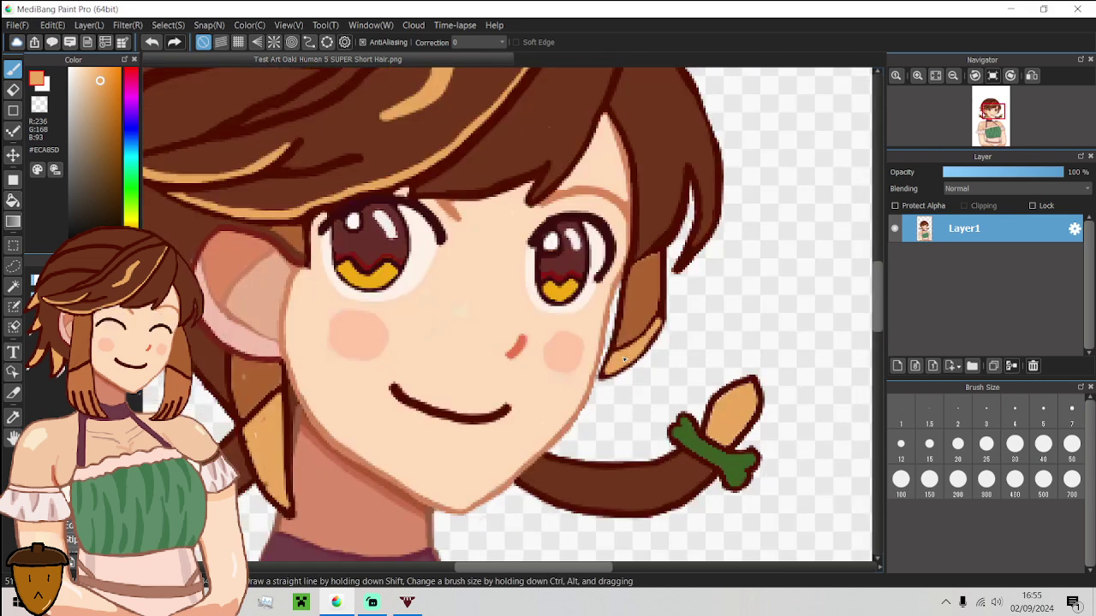
Retrace the far-side lock's outline with sampled dark brown #4F1001, thickening its edges and pointed end.
scroll(652, 337, "up", 4)
left_click(660, 297, "alt")
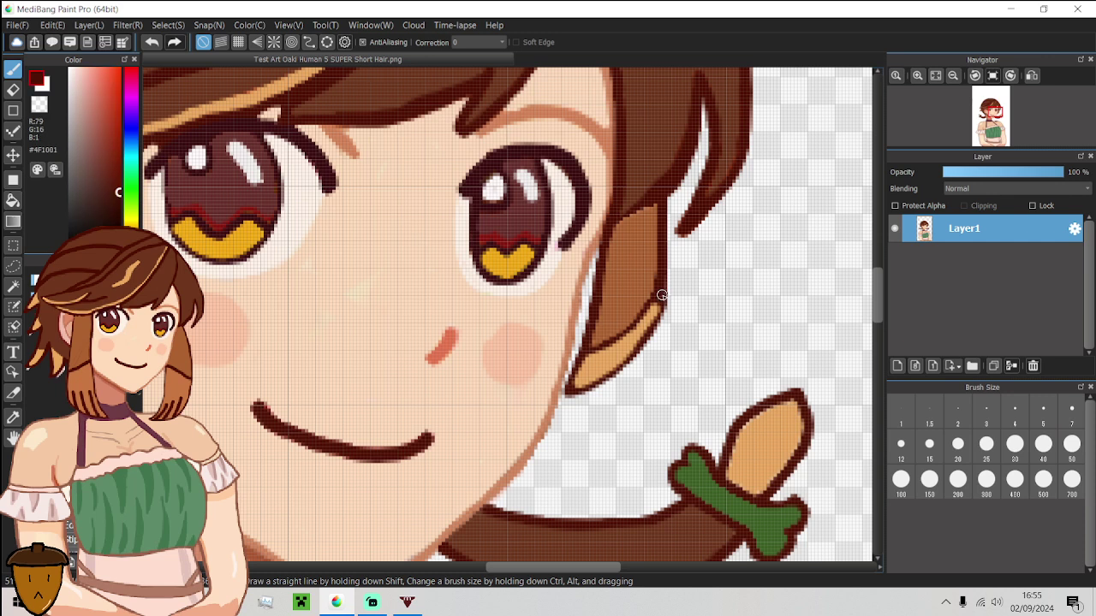
mouse_move(660, 297)
left_mouse_down()
mouse_move(639, 348)
mouse_move(595, 391)
mouse_move(564, 401)
mouse_move(610, 229)
mouse_move(648, 201)
left_mouse_up()
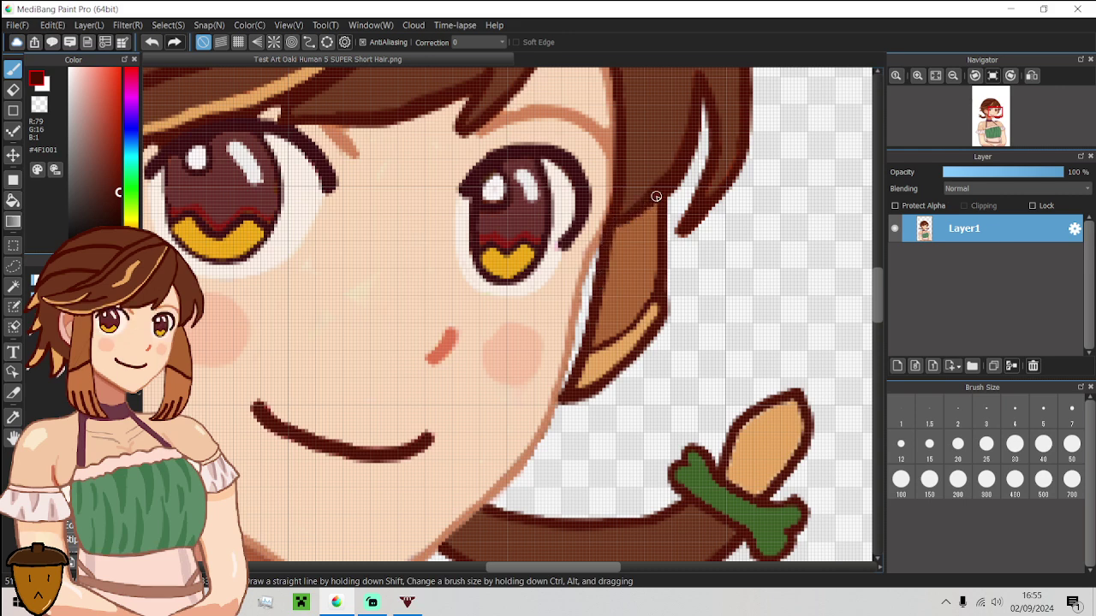
scroll(646, 220, "down", 5)
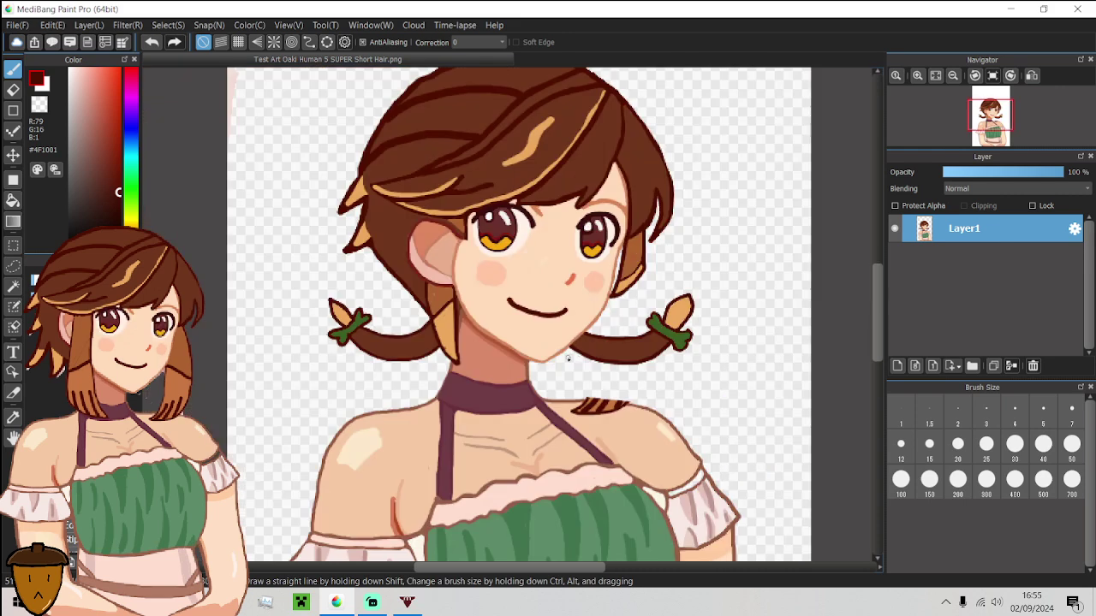
Draw a steep diagonal divider through the tip of the lock below the ear and paint everything above it #AD6230.
scroll(454, 352, "up", 5)
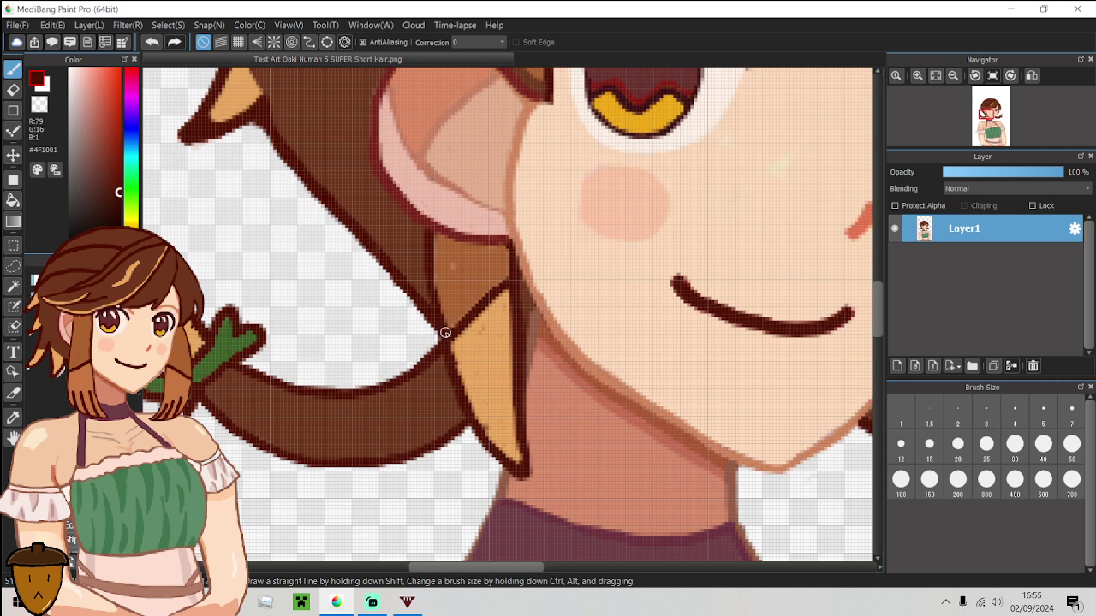
left_click_drag(445, 332, 512, 438)
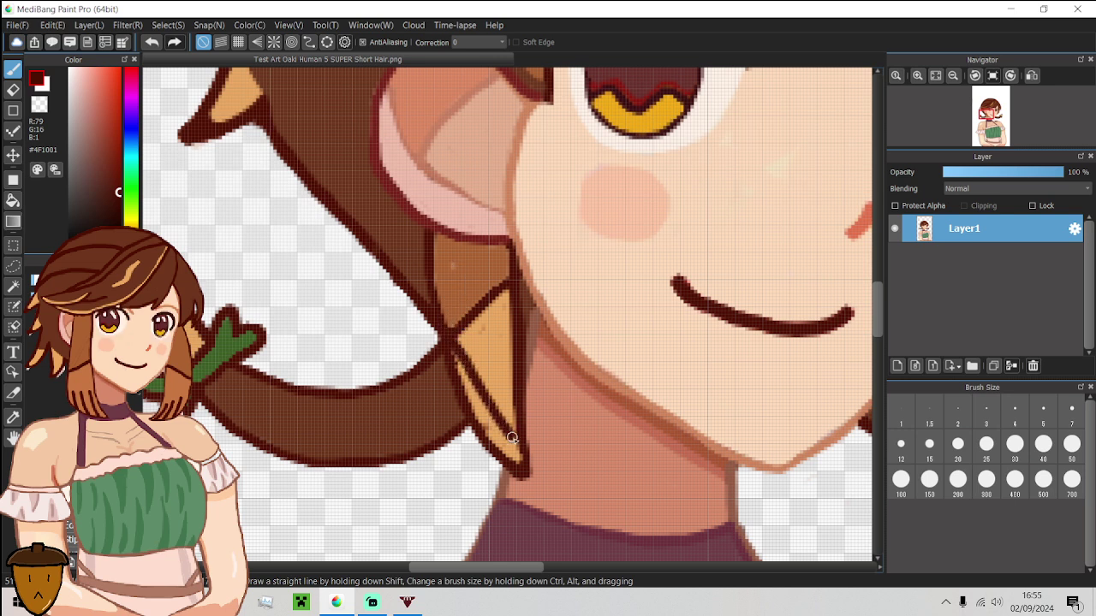
left_click(457, 316, "alt")
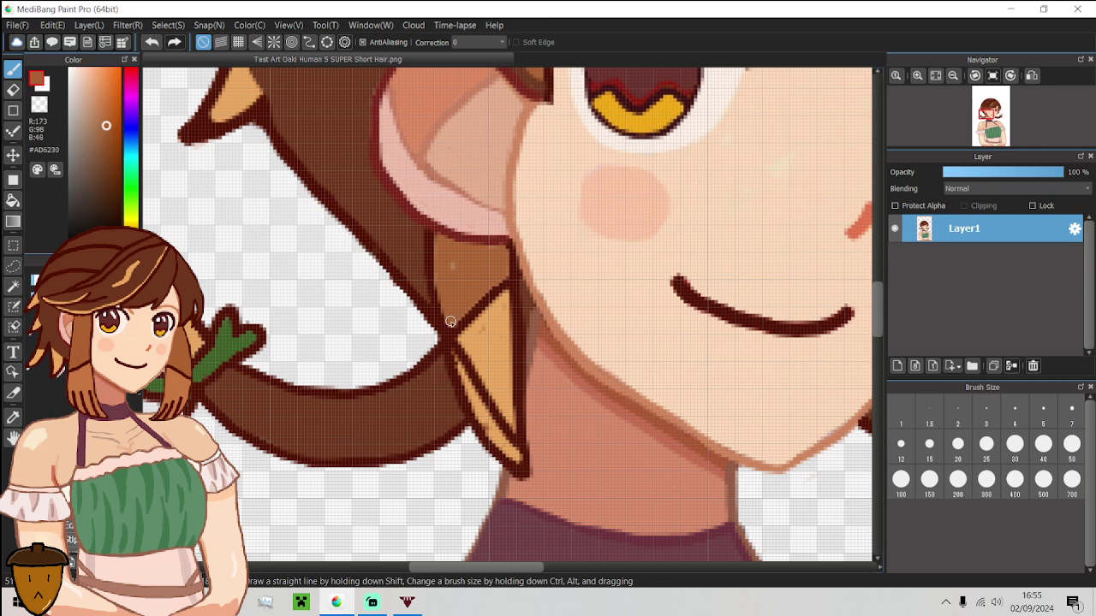
mouse_move(453, 323)
left_mouse_down()
mouse_move(514, 426)
mouse_move(504, 356)
left_mouse_up()
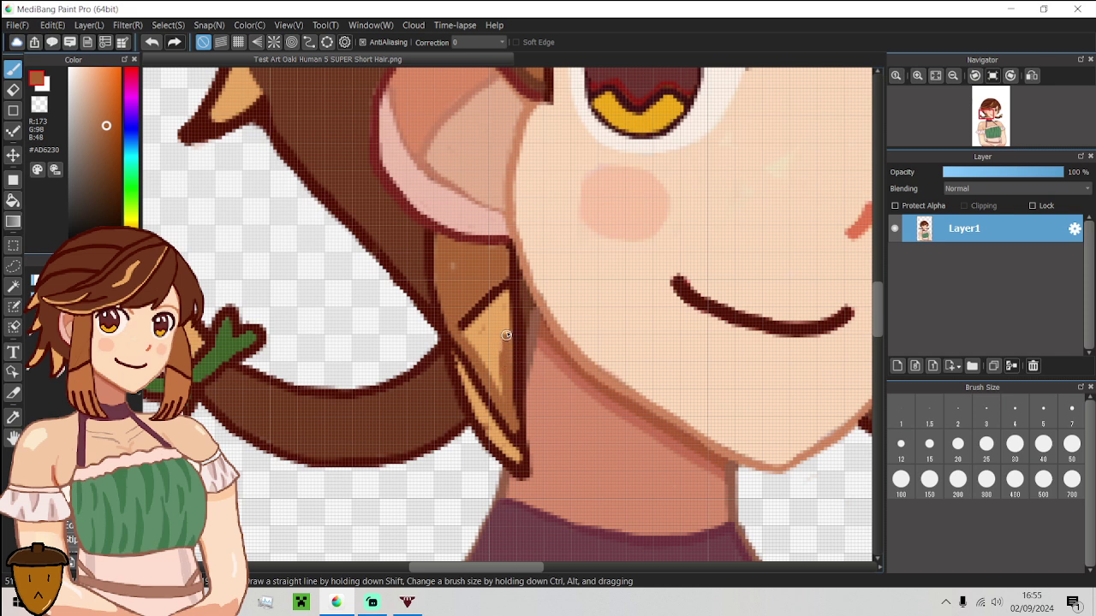
mouse_move(504, 265)
left_mouse_down()
mouse_move(463, 320)
mouse_move(457, 311)
mouse_move(482, 363)
mouse_move(453, 324)
mouse_move(500, 373)
mouse_move(484, 339)
mouse_move(490, 365)
mouse_move(482, 314)
mouse_move(494, 352)
mouse_move(491, 284)
mouse_move(468, 326)
left_mouse_up()
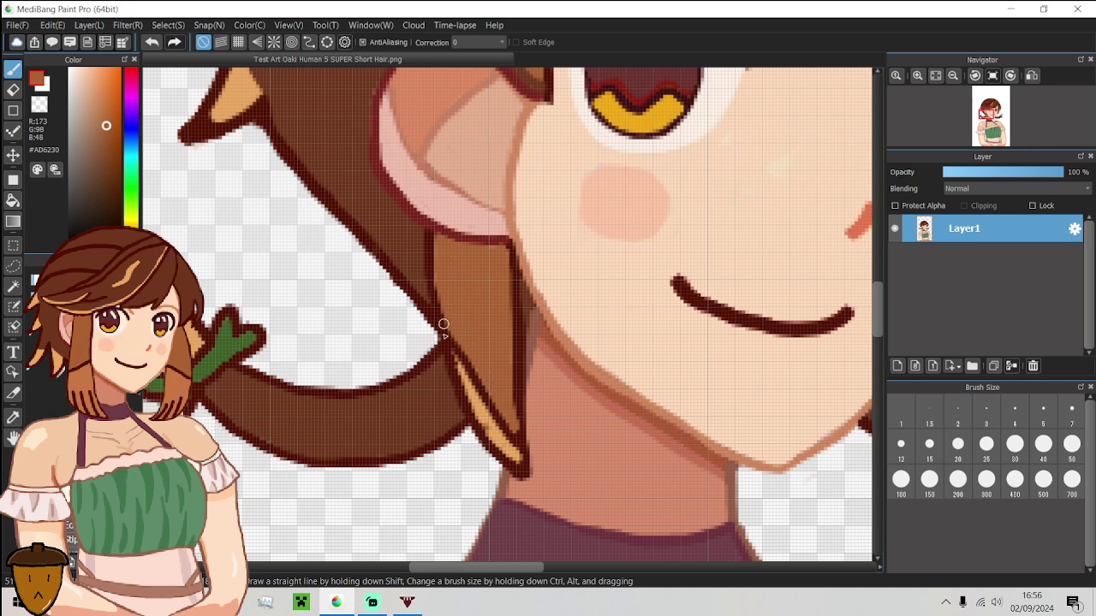
Retrace both side edges and the point of the lock below the ear with sampled #4F1001.
left_click(430, 239, "alt")
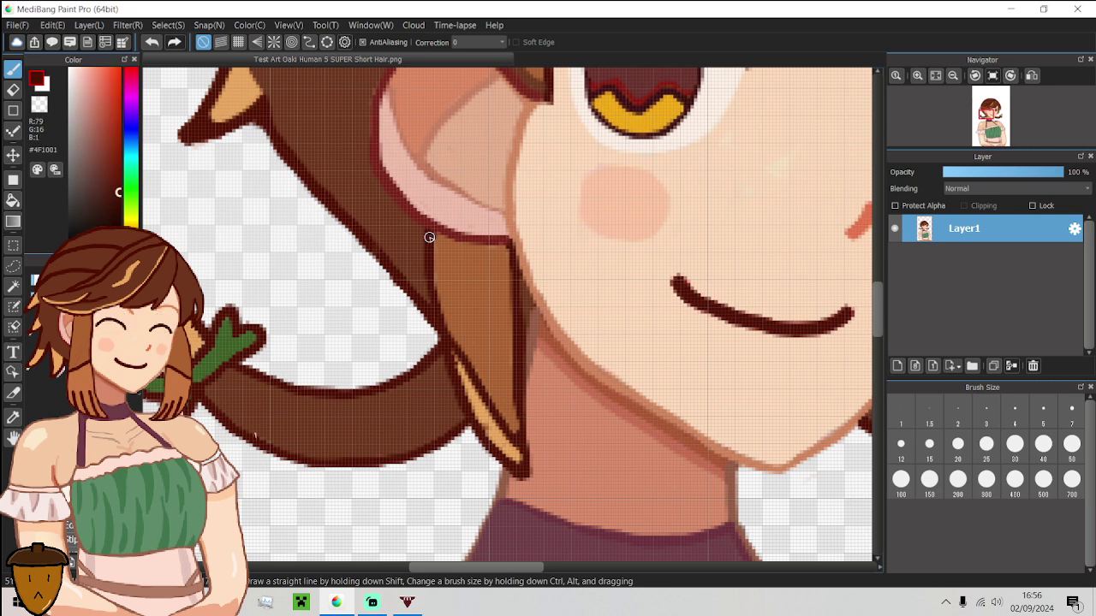
left_click_drag(430, 259, 433, 298)
mouse_move(440, 336)
left_mouse_down()
mouse_move(474, 428)
mouse_move(505, 468)
left_mouse_up()
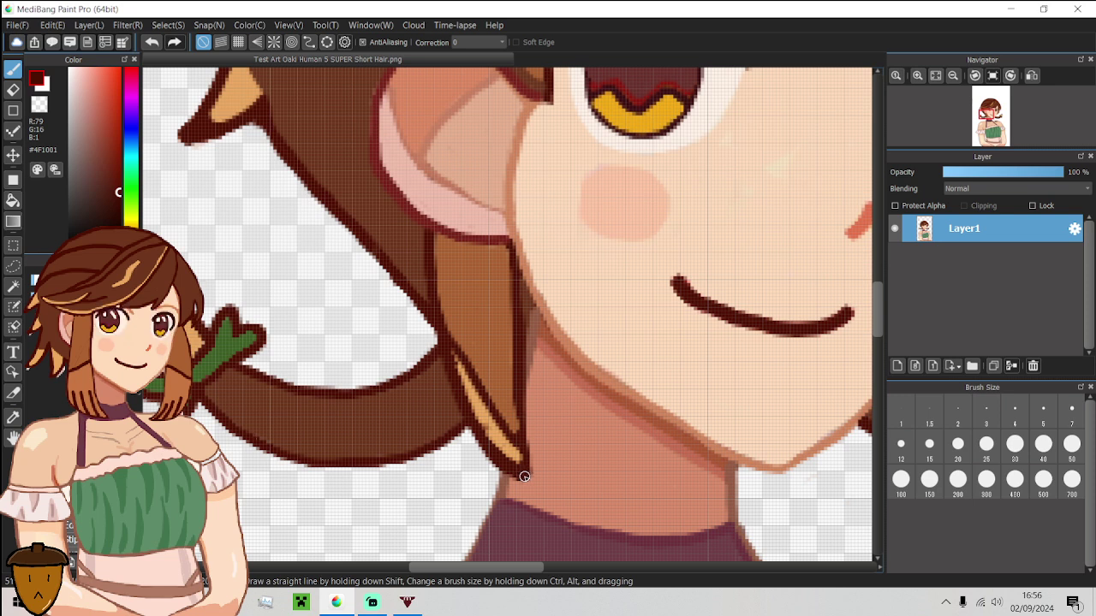
left_click_drag(525, 475, 524, 348)
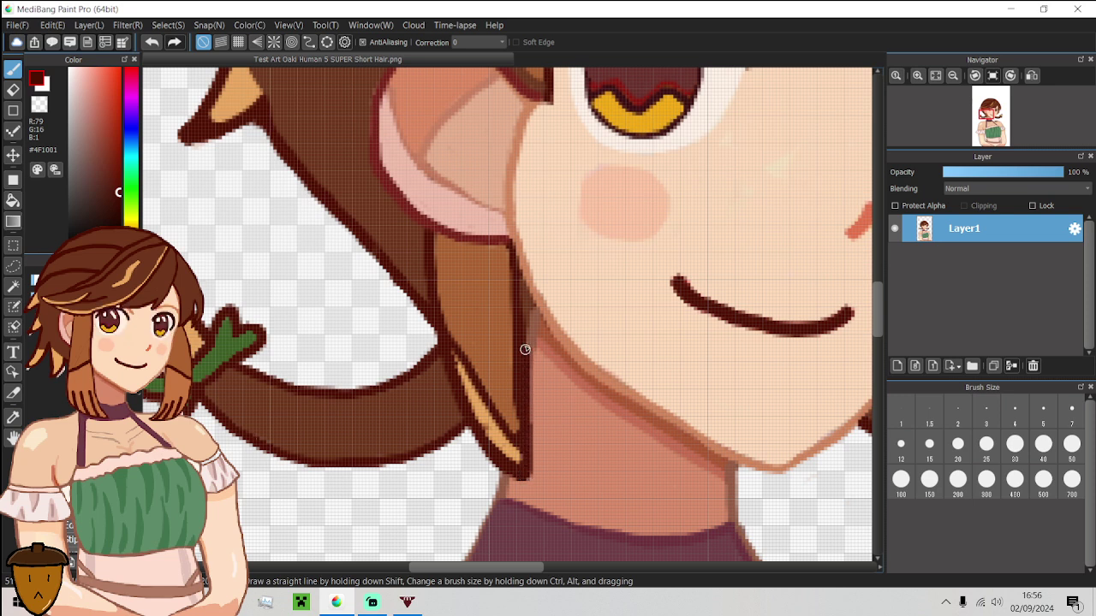
left_click_drag(522, 294, 522, 281)
Repaint the face outline beside the lock, from the ear down to the jaw, with sampled #D3865C.
left_click(528, 107, "alt")
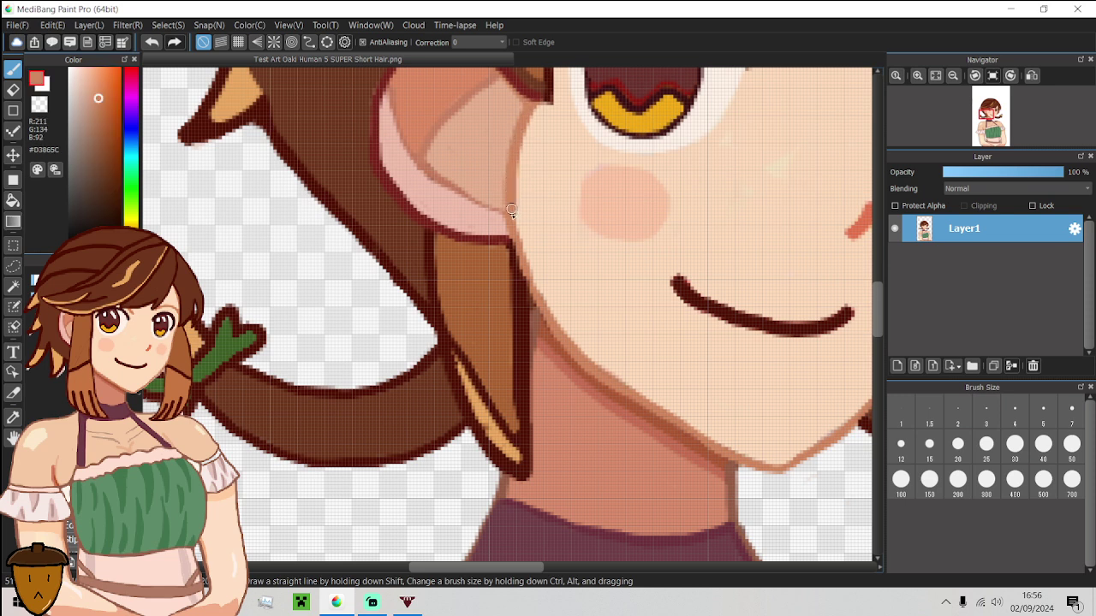
left_click_drag(511, 206, 545, 314)
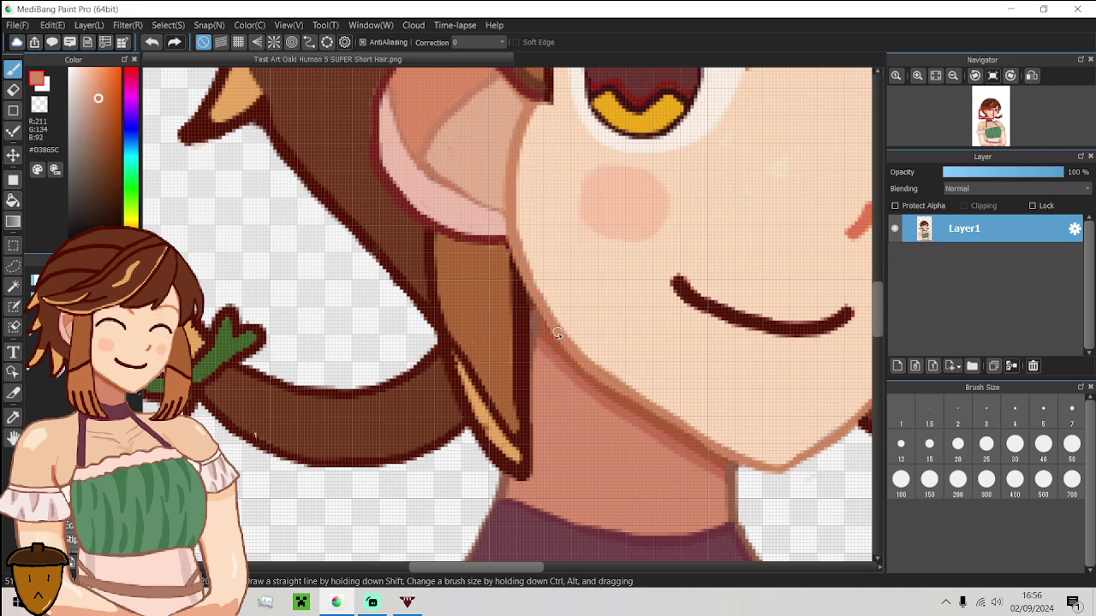
scroll(560, 346, "down", 5)
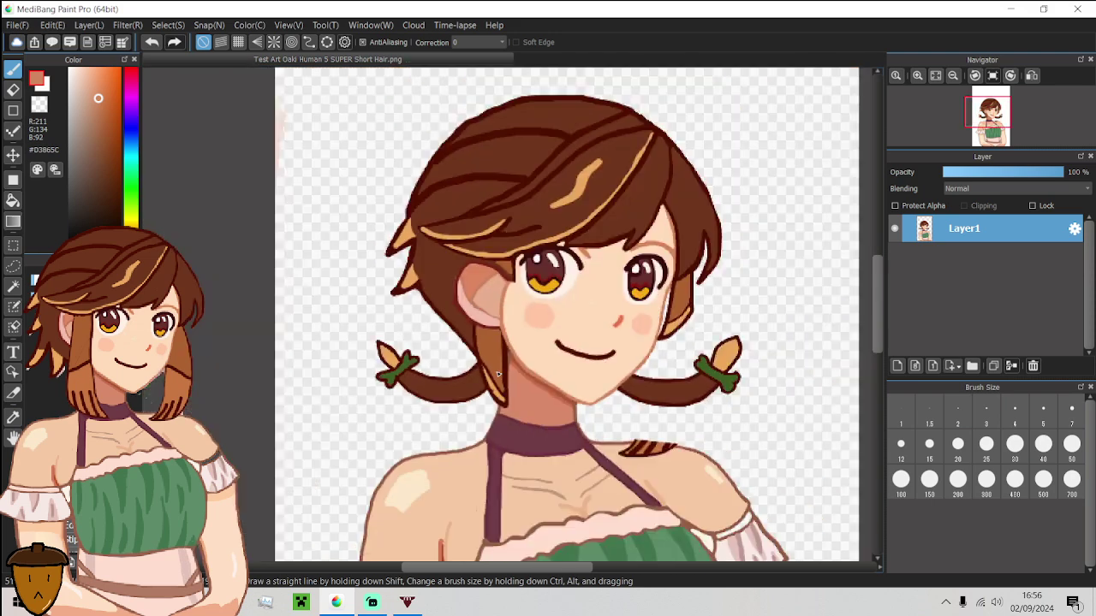
Redraw the lock's divider as a shallower #4F1001 curve and paint the whole tip beneath it light orange #ECA85D.
scroll(487, 382, "up", 5)
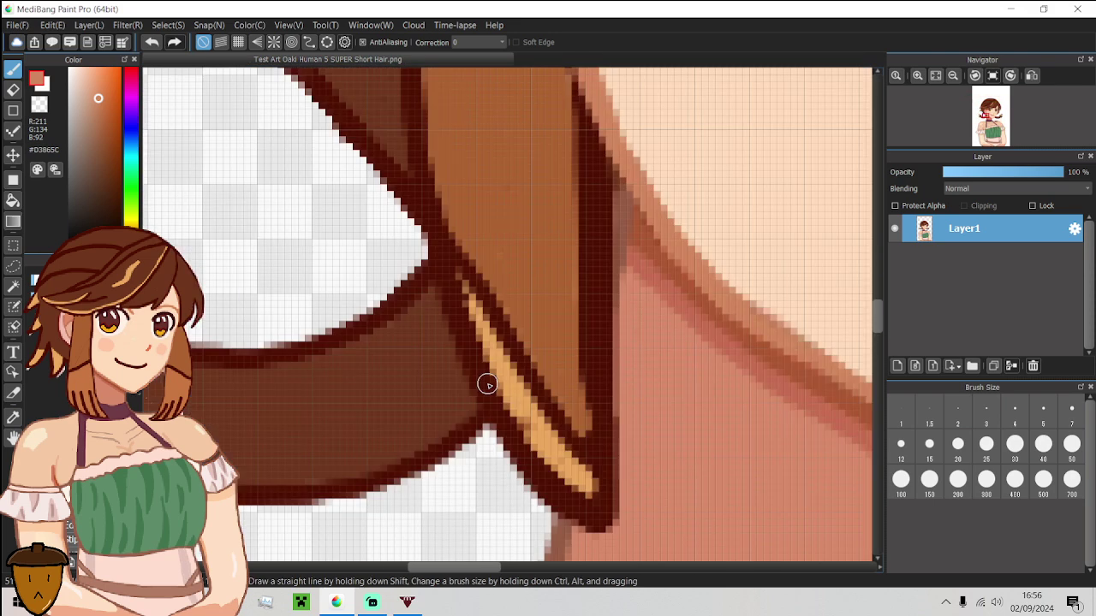
left_click(464, 262, "alt")
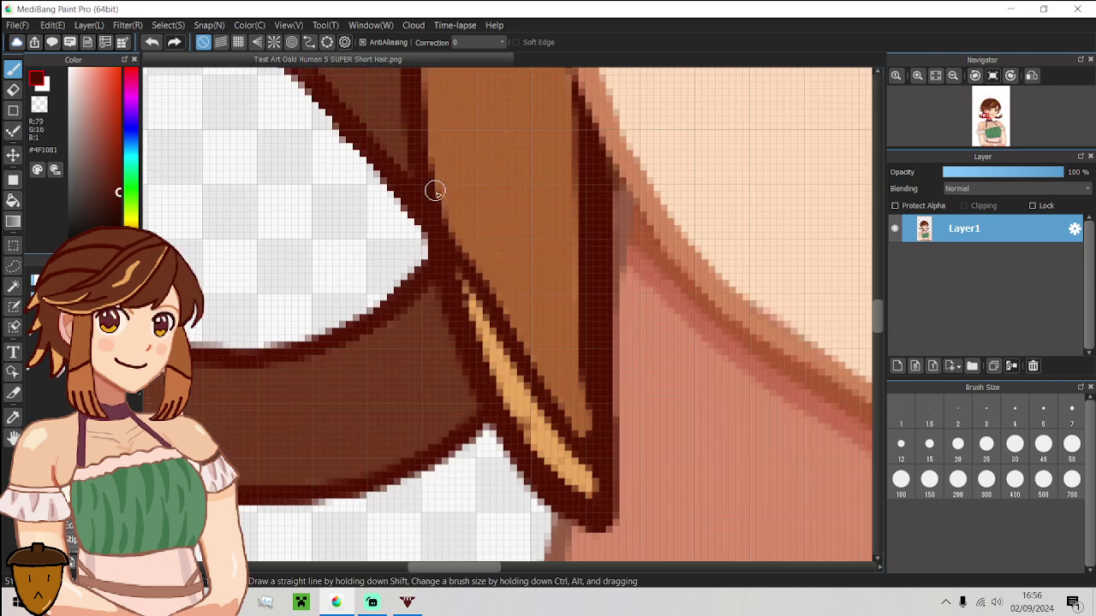
mouse_move(436, 189)
left_mouse_down()
mouse_move(518, 323)
mouse_move(583, 374)
left_mouse_up()
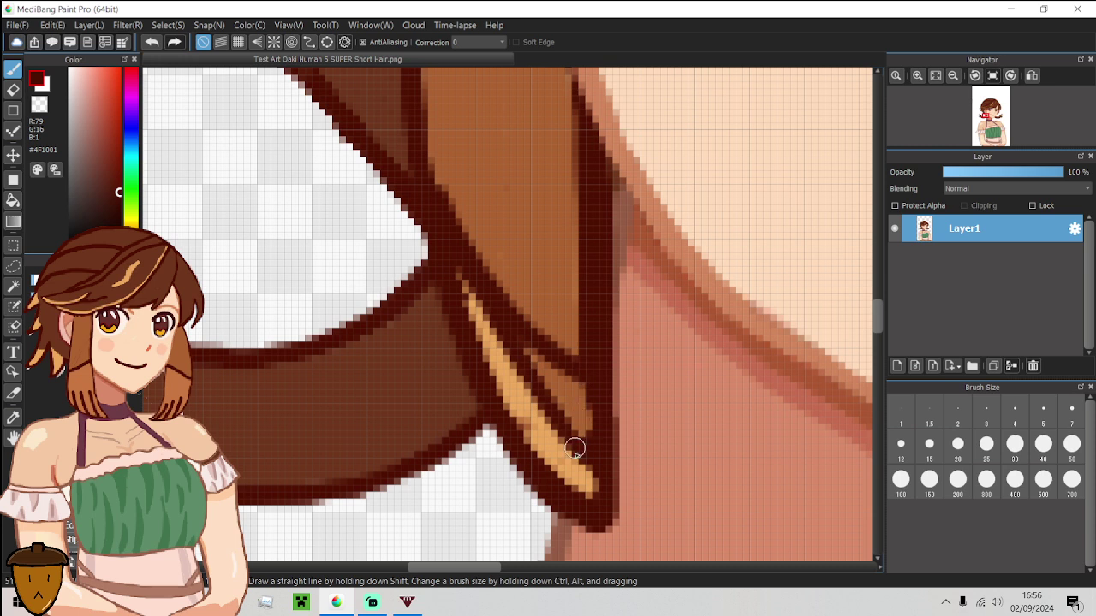
left_click(585, 482, "alt")
mouse_move(587, 485)
left_mouse_down()
mouse_move(577, 390)
mouse_move(529, 362)
mouse_move(460, 280)
mouse_move(520, 413)
mouse_move(554, 457)
left_mouse_up()
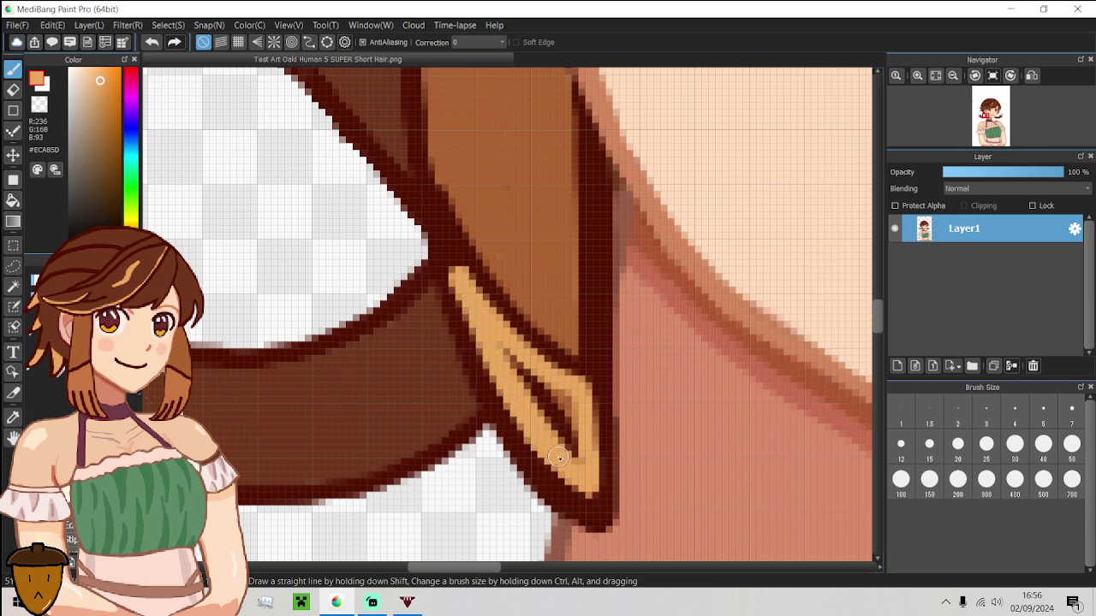
mouse_move(558, 458)
left_mouse_down()
mouse_move(573, 422)
mouse_move(579, 468)
mouse_move(567, 407)
mouse_move(504, 349)
mouse_move(568, 438)
mouse_move(531, 396)
left_mouse_up()
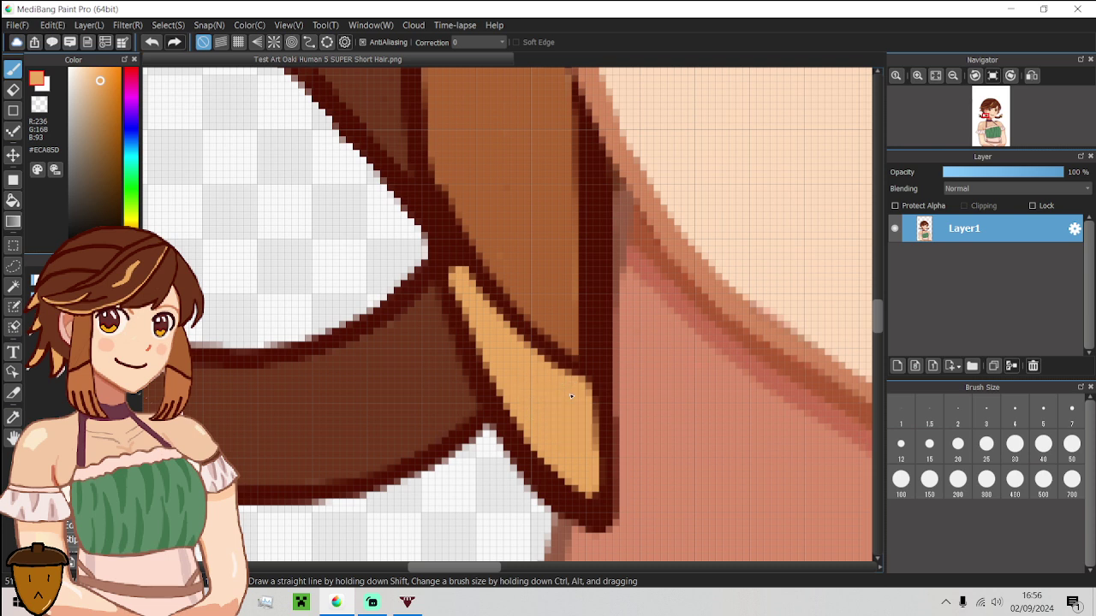
scroll(571, 397, "down", 5)
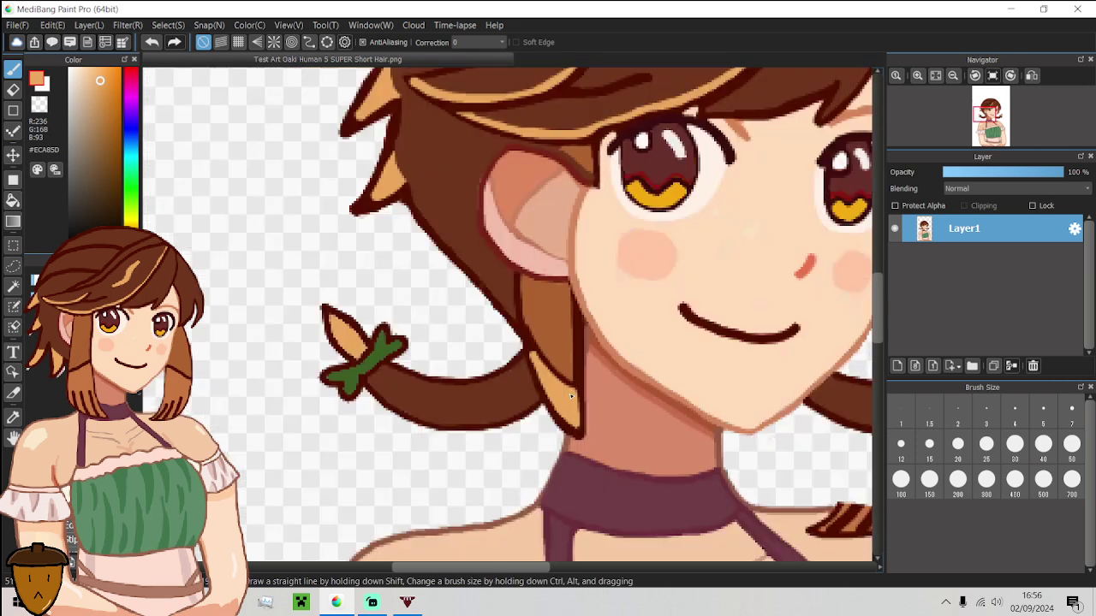
Thin the dark outline along the lower inner edge of the lock's upper section with sampled #AF6431.
scroll(559, 382, "up", 5)
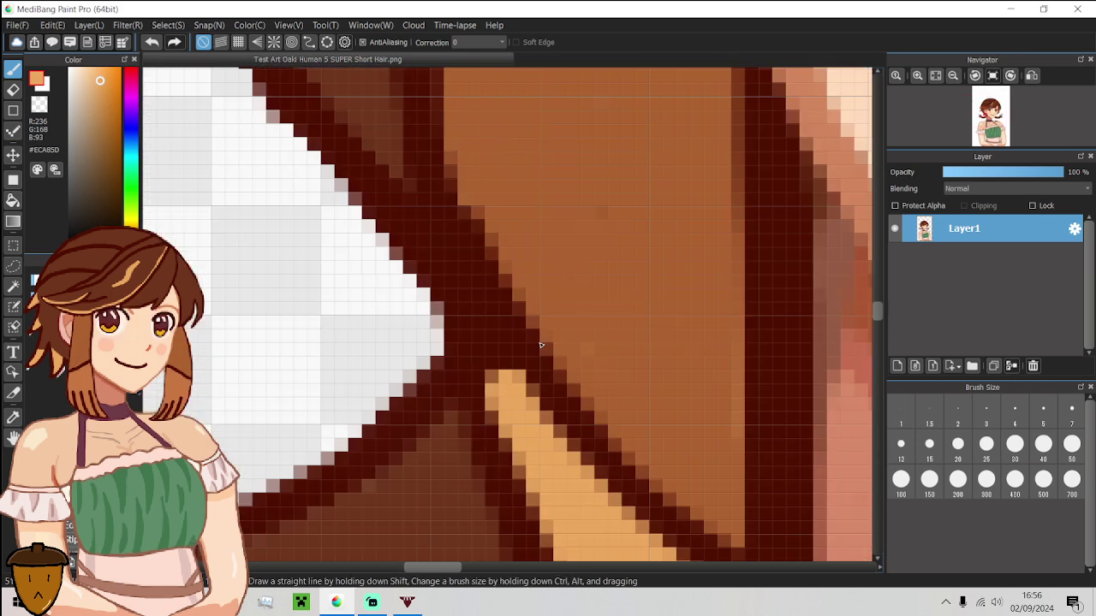
left_click(590, 364, "alt")
mouse_move(564, 341)
left_mouse_down()
mouse_move(483, 260)
mouse_move(459, 164)
left_mouse_up()
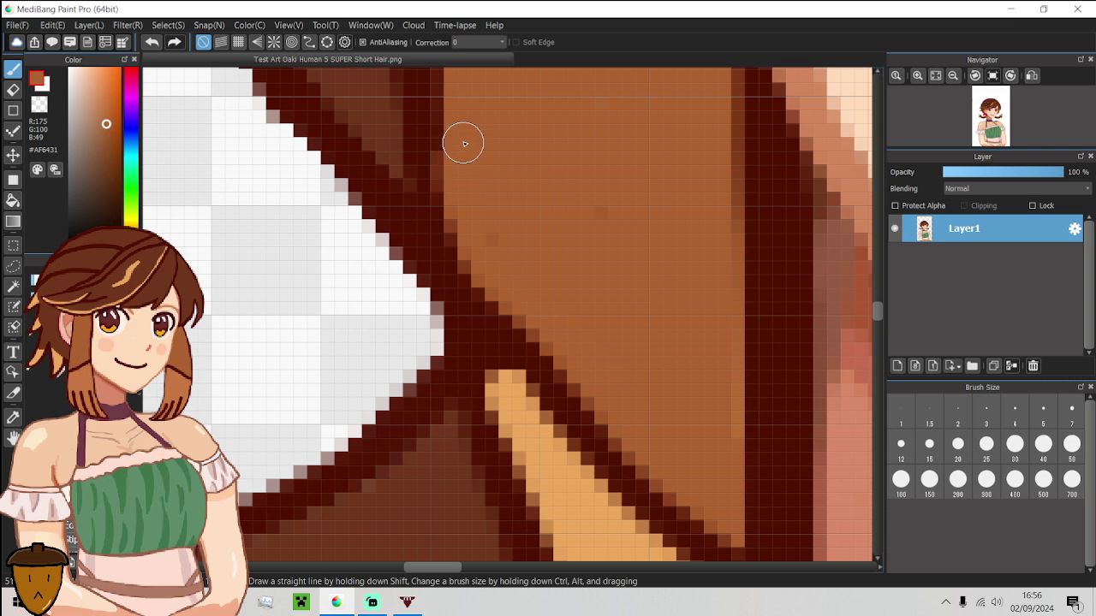
Thicken the outer edge of the lock's light tip with sampled #4F1001 and extend its point down toward the choker.
scroll(485, 232, "down", 2)
left_click(470, 181, "alt")
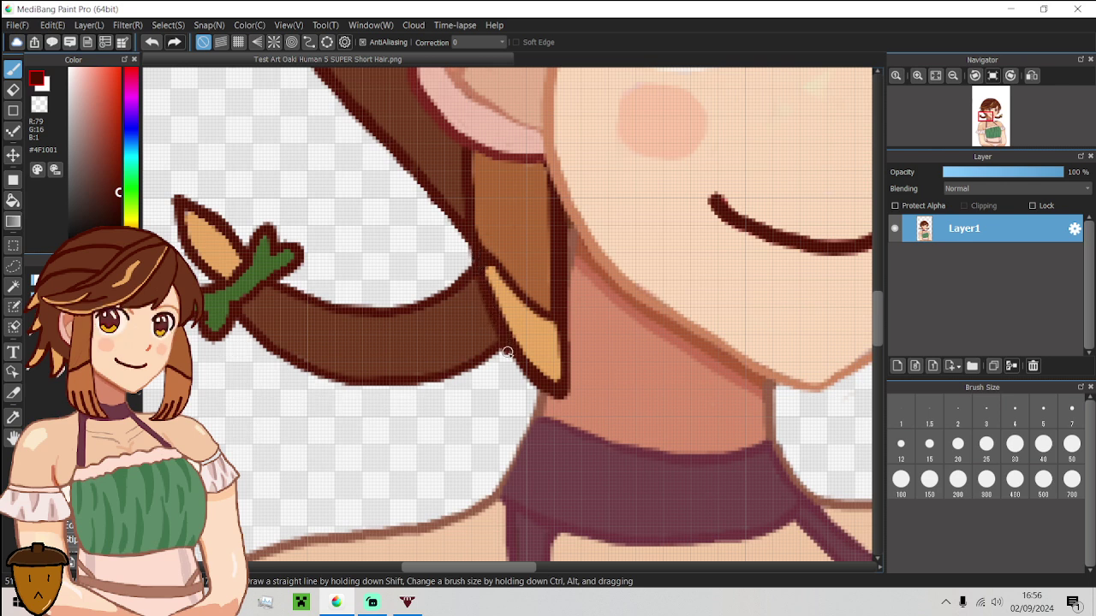
left_click_drag(507, 352, 531, 384)
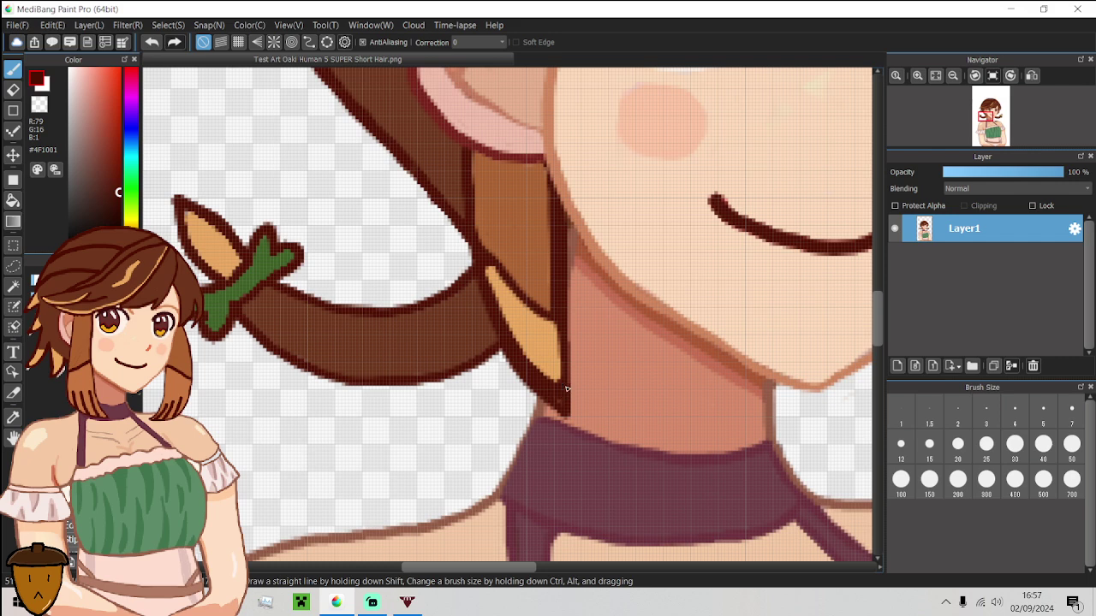
Repaint the lock's light tip with sampled #ECA85D, extending the fill lower into its point and smoothing the edges.
scroll(565, 390, "up", 2)
left_click(536, 332, "alt")
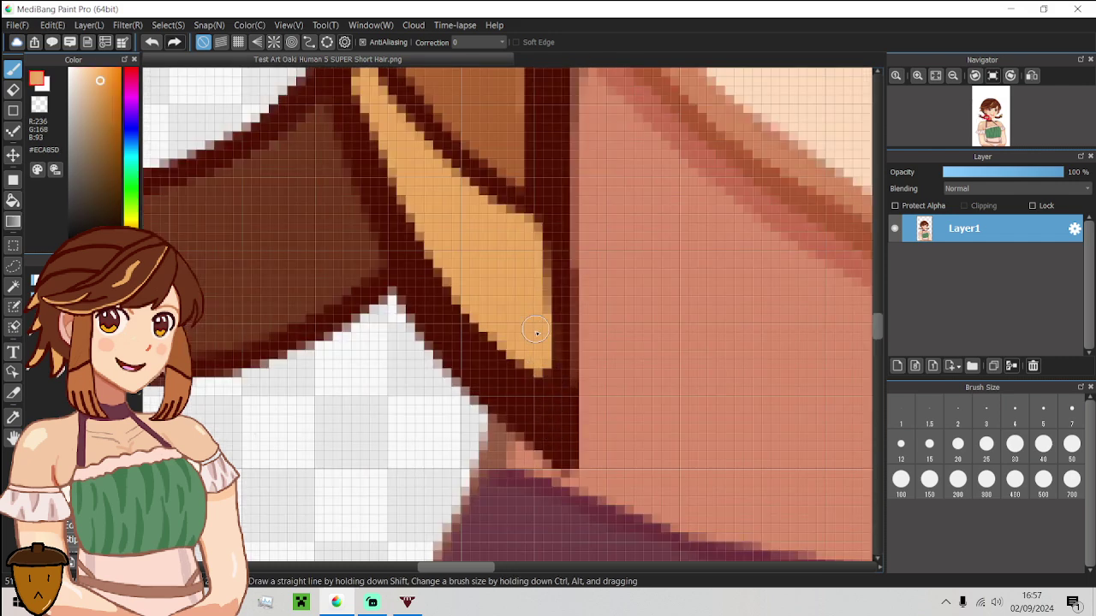
mouse_move(536, 332)
left_mouse_down()
mouse_move(541, 408)
mouse_move(434, 257)
mouse_move(370, 96)
left_mouse_up()
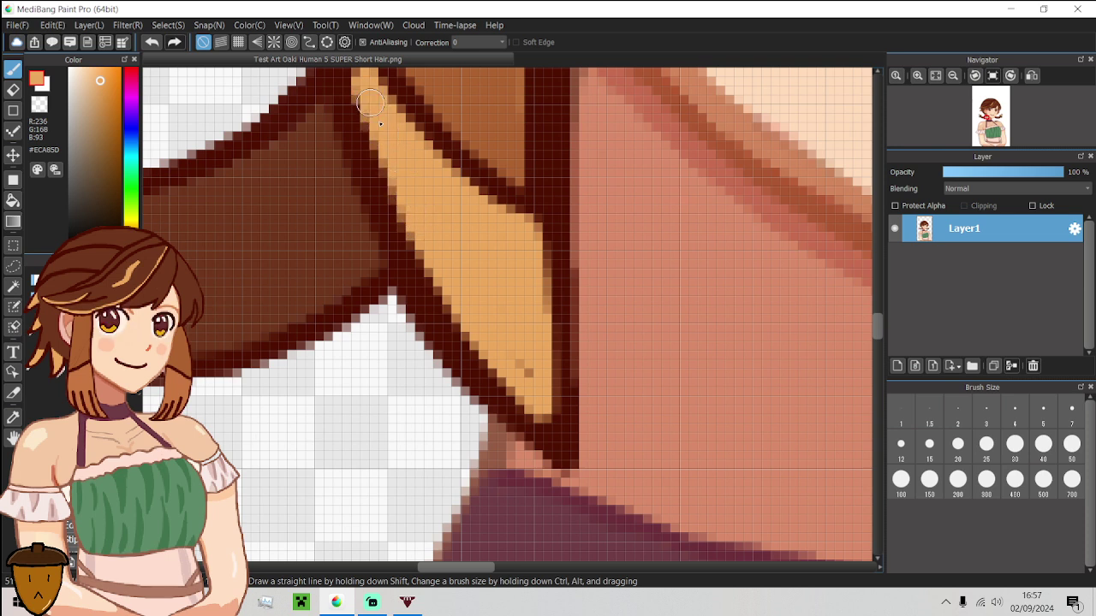
left_click_drag(533, 312, 538, 261)
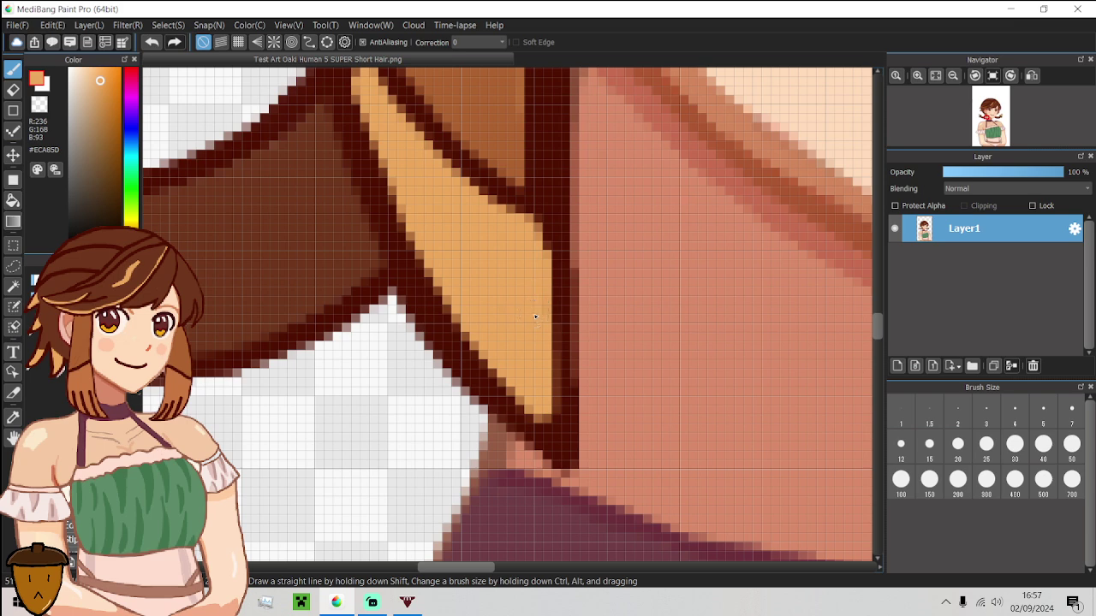
scroll(535, 316, "down", 5)
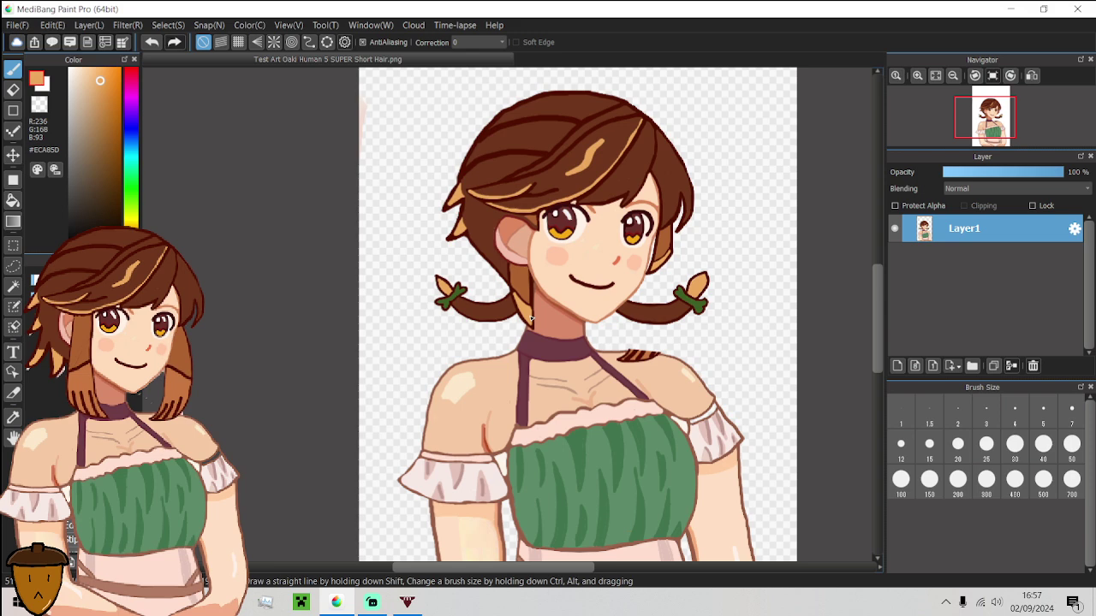
scroll(530, 319, "down", 3)
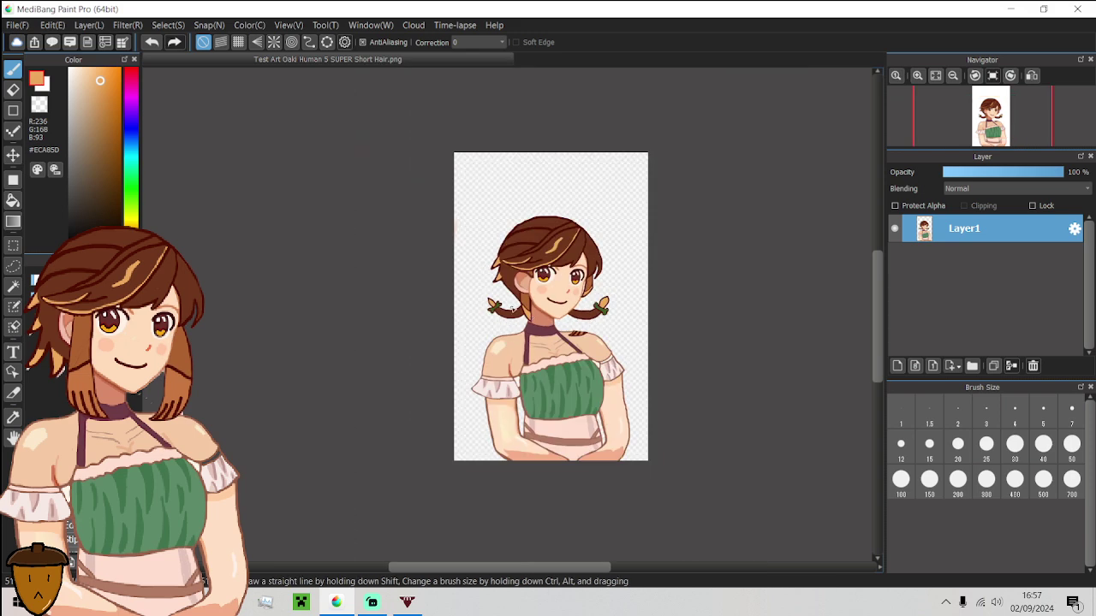
scroll(512, 306, "up", 5)
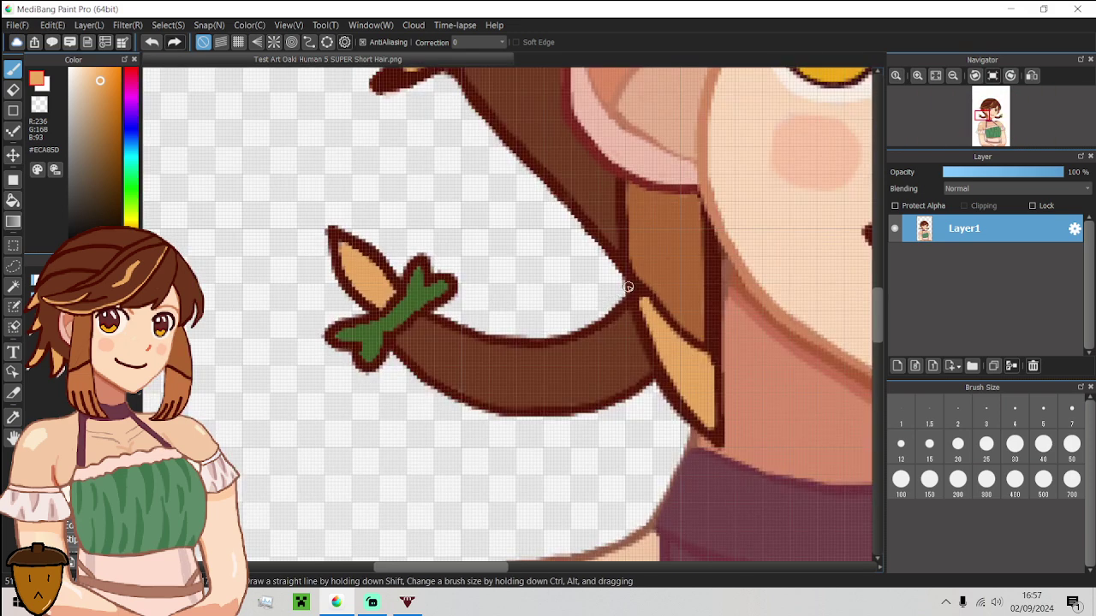
left_click(620, 271, "alt")
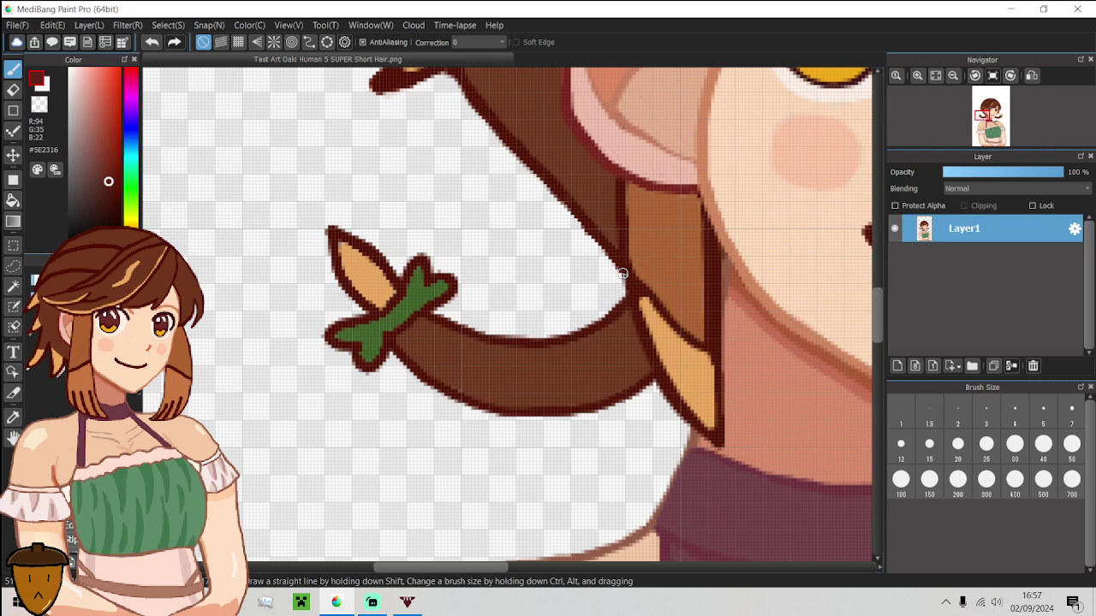
left_click_drag(615, 276, 577, 327)
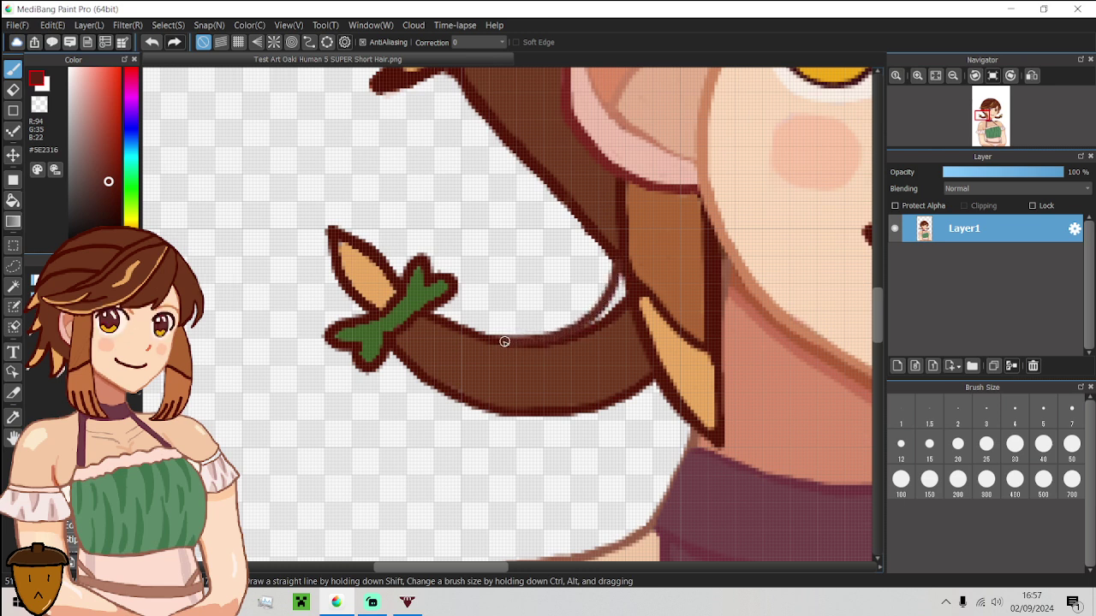
key("ctrl+z")
Draw a steeper #4F0F00 upper edge joining the ear-side pigtail to the hair, and fill the gap beneath with sampled #6E361C.
left_click(431, 317, "alt")
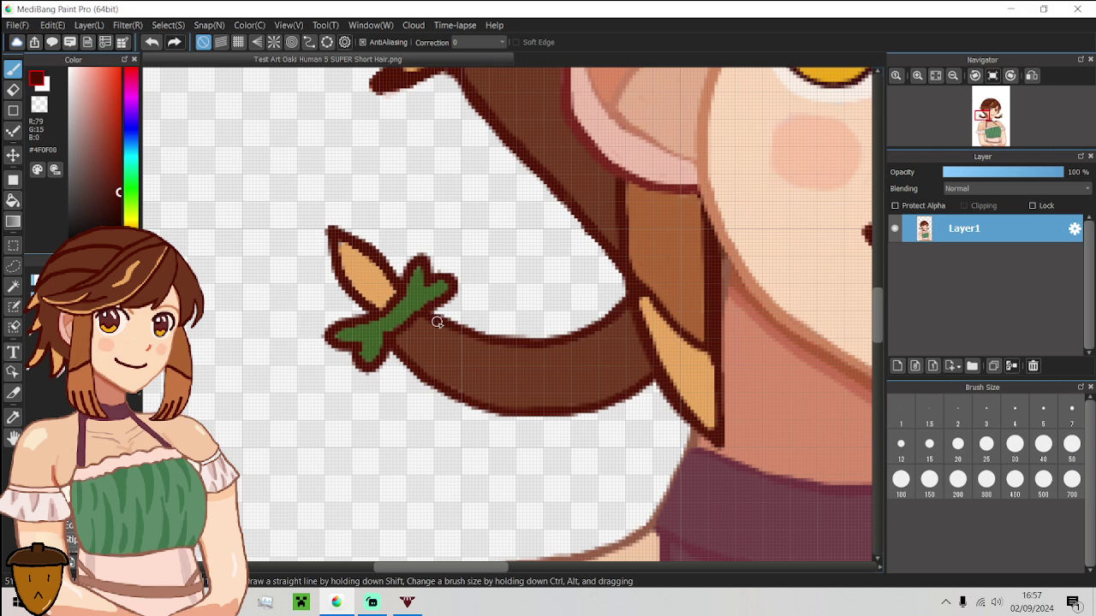
mouse_move(435, 317)
left_mouse_down()
mouse_move(486, 340)
mouse_move(555, 326)
mouse_move(603, 283)
left_mouse_up()
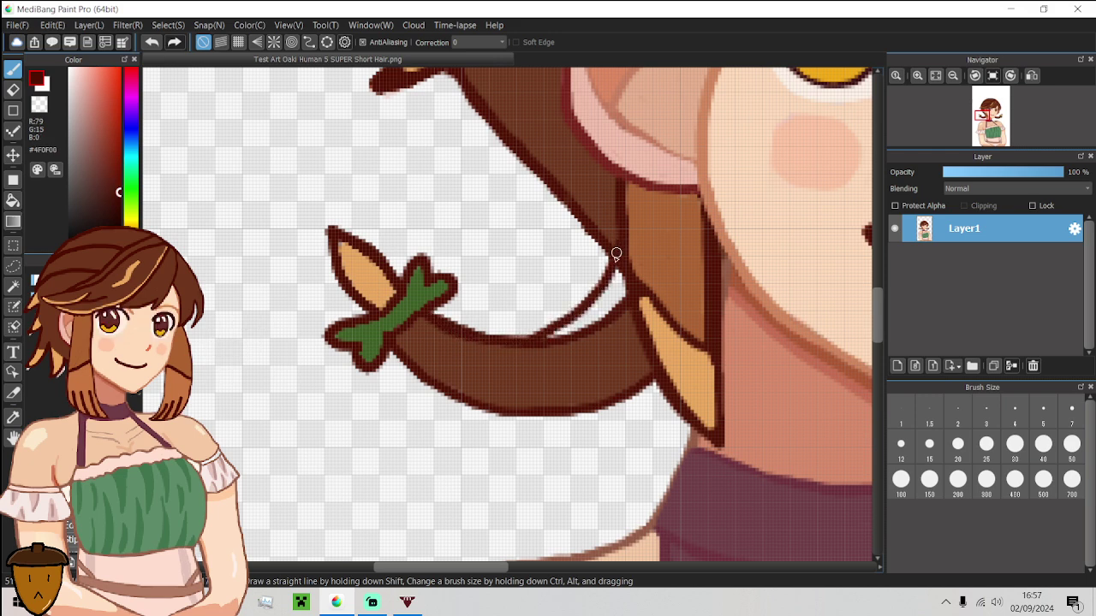
scroll(616, 255, "up", 3)
left_click(441, 377, "alt")
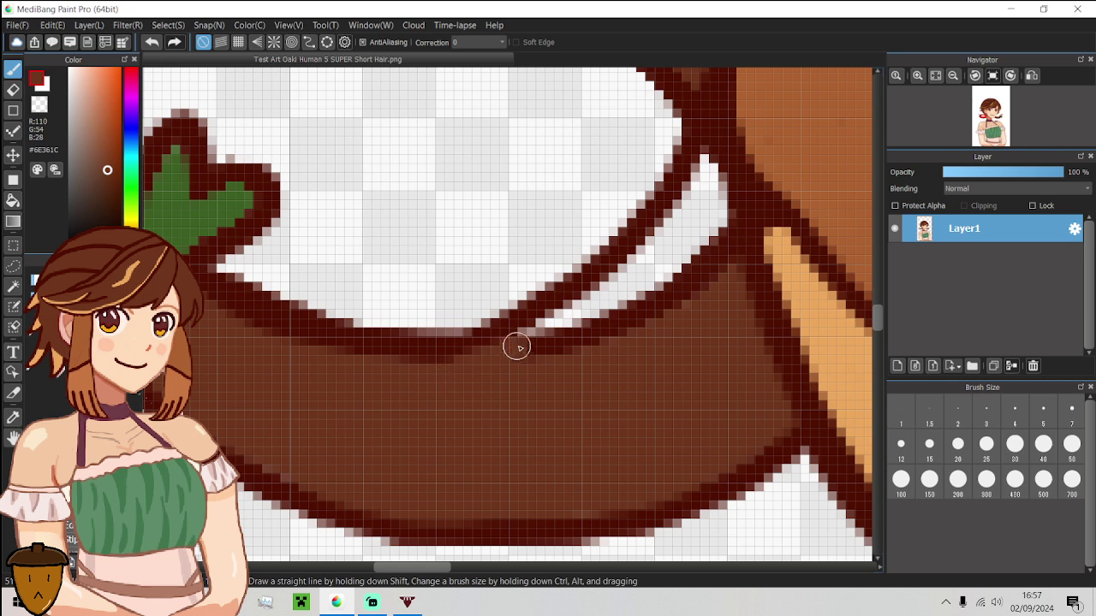
mouse_move(517, 346)
left_mouse_down()
mouse_move(682, 231)
mouse_move(667, 228)
mouse_move(707, 160)
mouse_move(728, 276)
mouse_move(713, 201)
mouse_move(706, 276)
mouse_move(704, 196)
mouse_move(671, 278)
mouse_move(668, 302)
mouse_move(696, 262)
mouse_move(690, 304)
mouse_move(509, 362)
mouse_move(637, 283)
mouse_move(585, 330)
mouse_move(655, 288)
mouse_move(670, 262)
mouse_move(626, 299)
mouse_move(673, 245)
left_mouse_up()
scroll(597, 304, "down", 3)
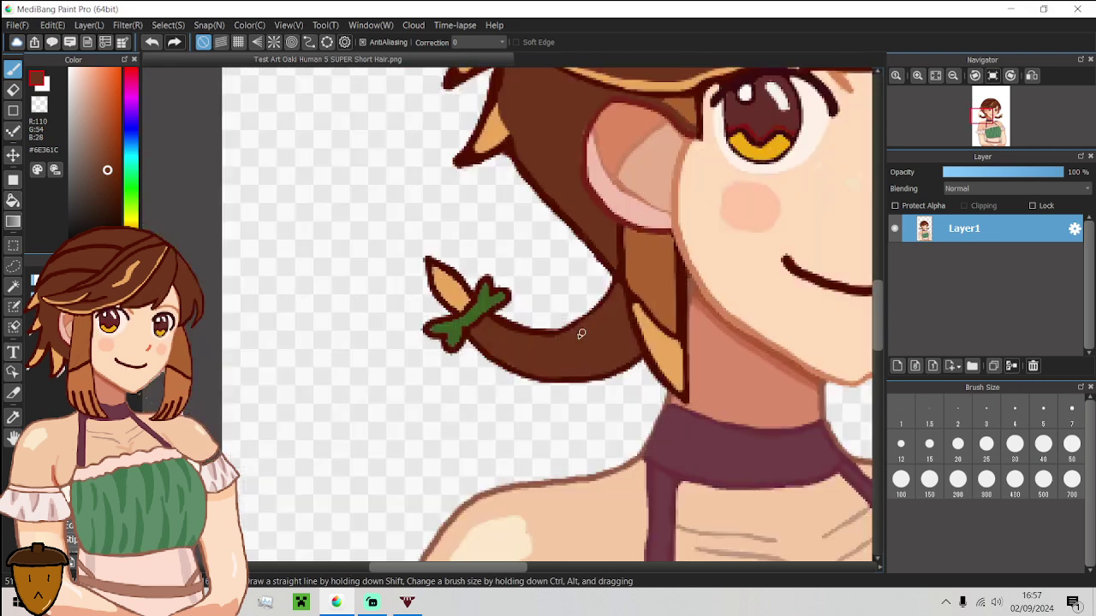
Thin the dark upper outline of the ear-side pigtail near its green hair tie with #6E361C.
scroll(580, 334, "up", 3)
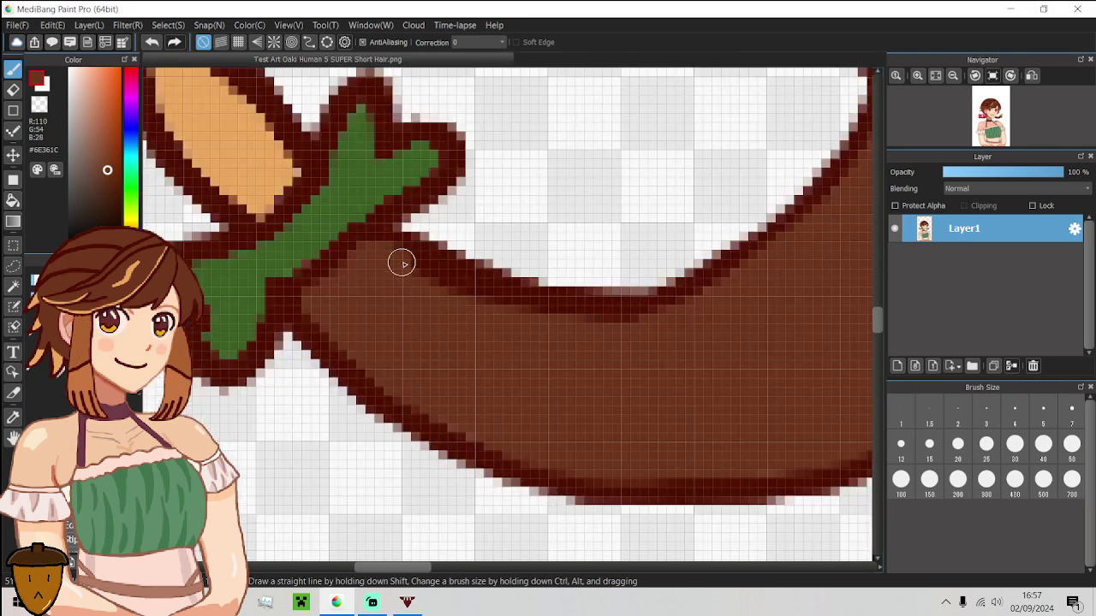
mouse_move(403, 264)
left_mouse_down()
mouse_move(534, 312)
mouse_move(705, 337)
mouse_move(681, 357)
left_mouse_up()
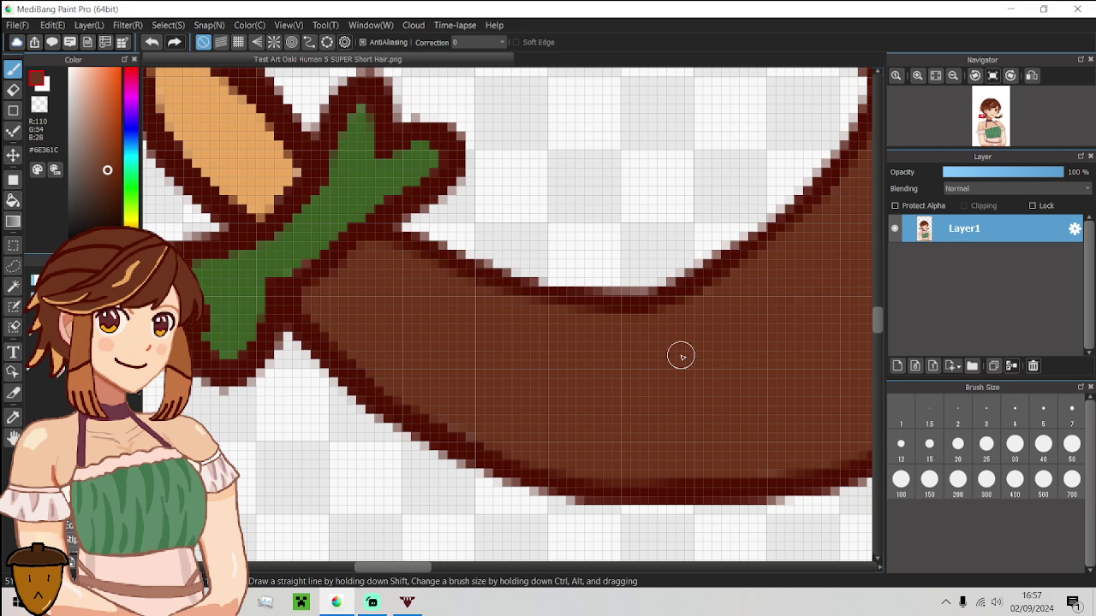
scroll(681, 356, "down", 8)
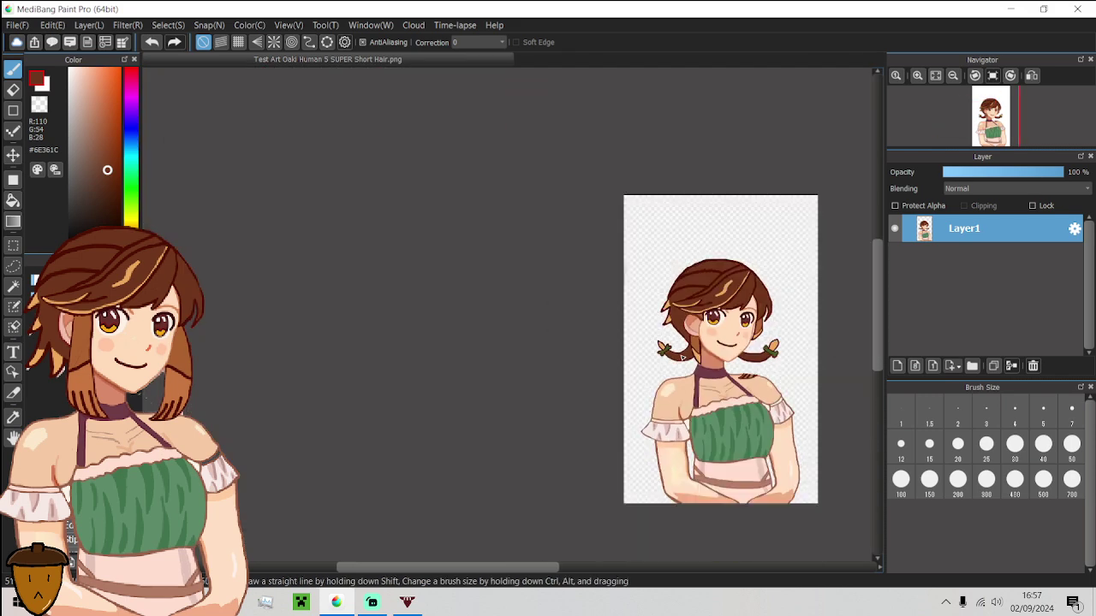
Curve the far pigtail's upper edge up to the jaw in sampled #4F0F00 and fill the area beneath with #6E361C.
scroll(716, 357, "up", 4)
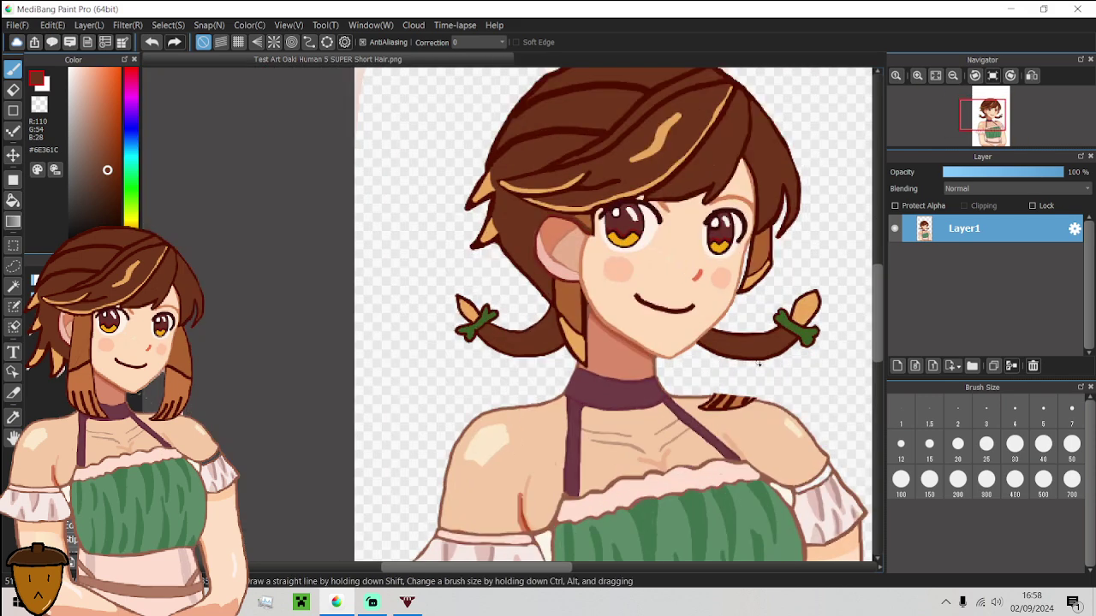
scroll(748, 323, "up", 3)
left_click(729, 358, "alt")
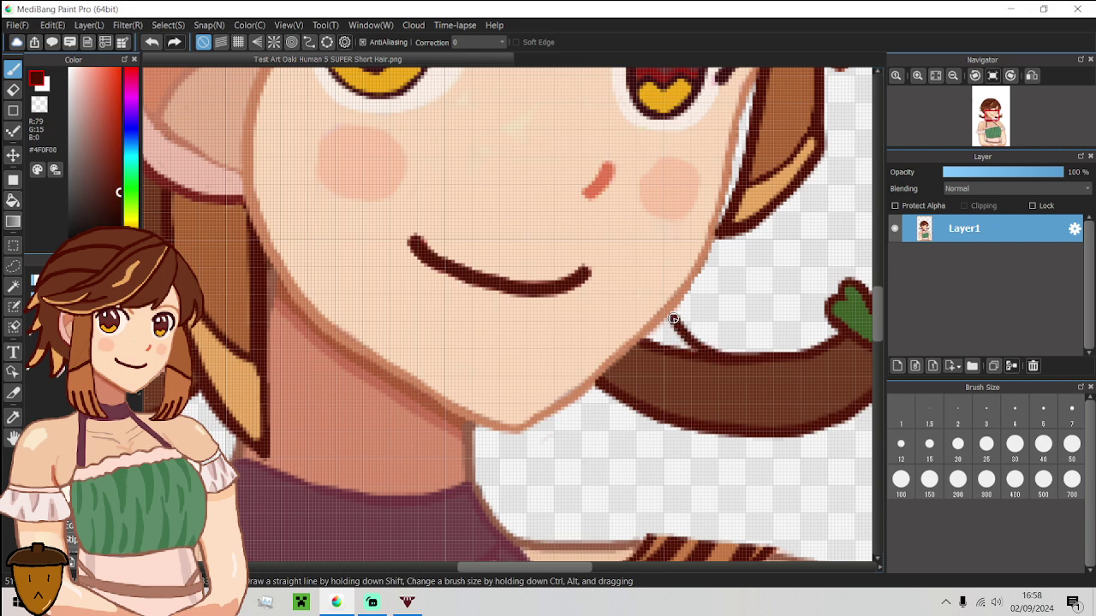
scroll(674, 320, "down", 5)
scroll(663, 345, "up", 7)
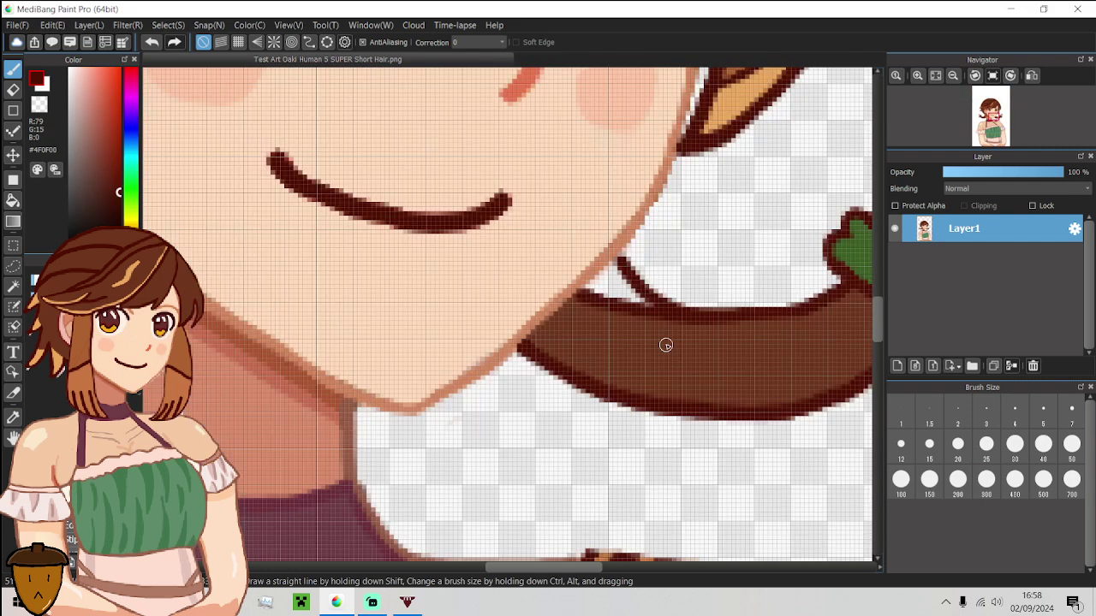
left_click(706, 306, "alt")
mouse_move(708, 306)
left_mouse_down()
mouse_move(588, 214)
mouse_move(513, 129)
mouse_move(407, 225)
mouse_move(516, 169)
mouse_move(472, 190)
mouse_move(447, 235)
mouse_move(532, 192)
mouse_move(470, 253)
mouse_move(560, 208)
mouse_move(519, 258)
mouse_move(590, 234)
mouse_move(534, 274)
mouse_move(641, 272)
mouse_move(619, 269)
mouse_move(554, 199)
mouse_move(562, 208)
mouse_move(604, 248)
mouse_move(539, 159)
left_mouse_up()
scroll(521, 152, "down", 8)
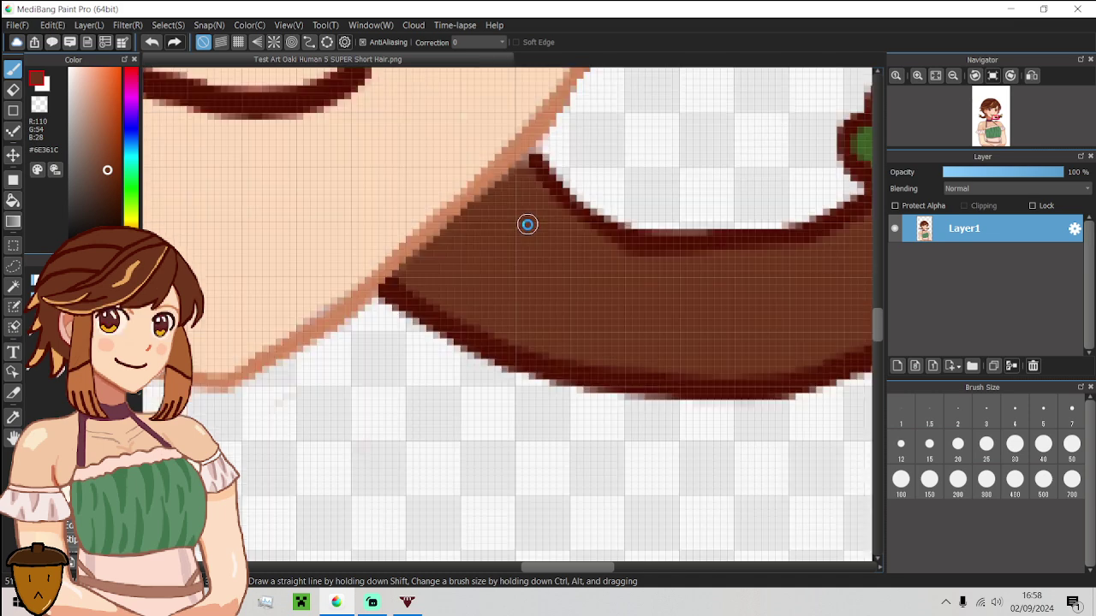
scroll(513, 261, "down", 2)
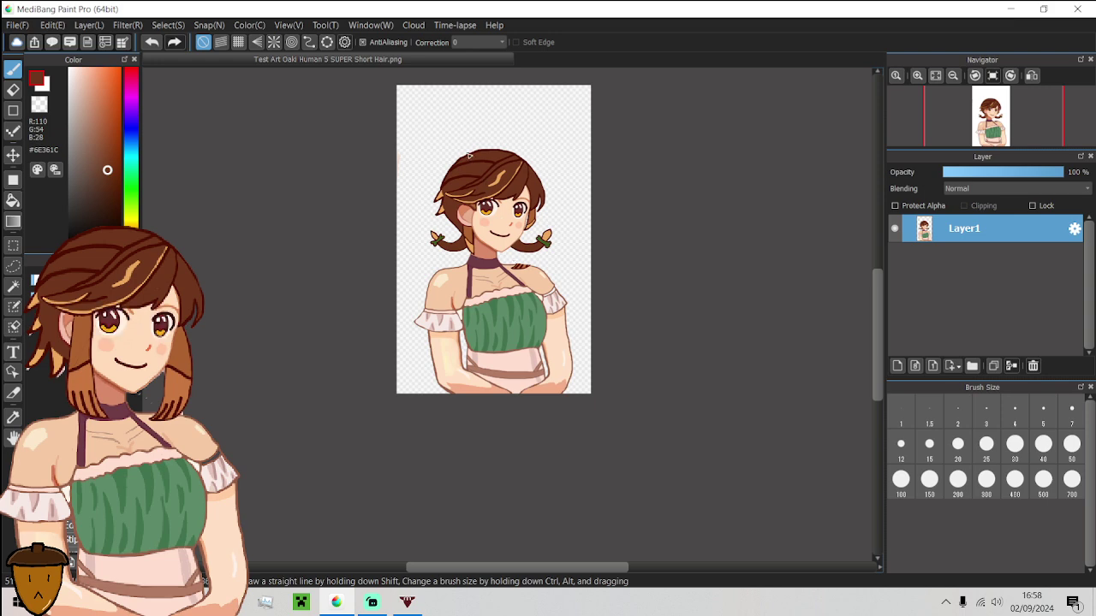
Paint over part of the uppermost strand line on the crown with brown #6E361C and redraw its upper curve in #4F0F00.
scroll(464, 151, "up", 3)
scroll(462, 152, "up", 2)
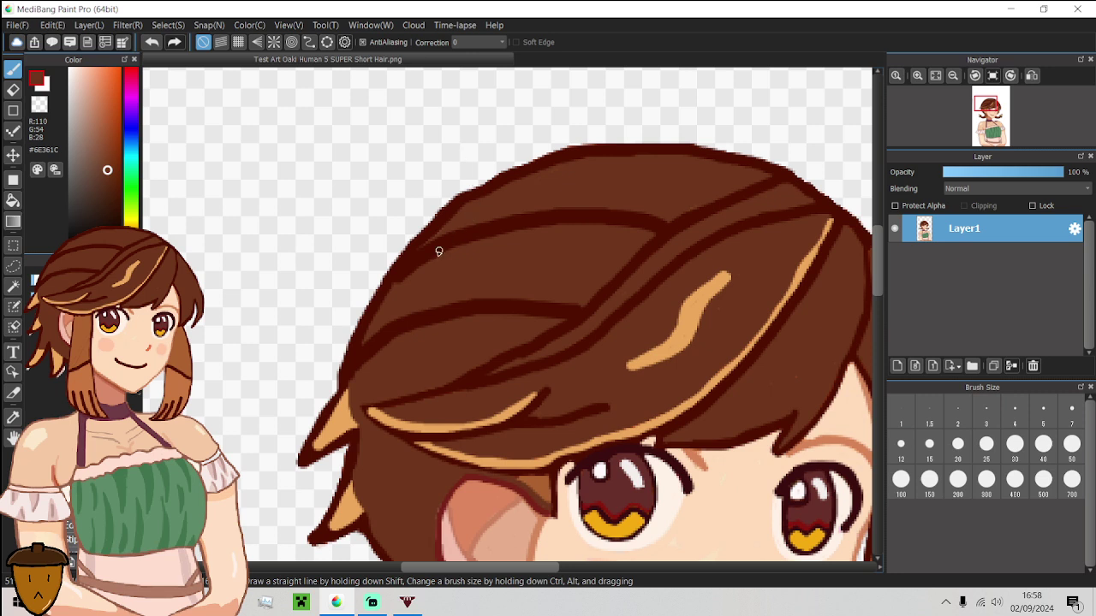
left_click(407, 262, "alt")
left_click(395, 289, "alt")
left_click_drag(468, 242, 590, 215)
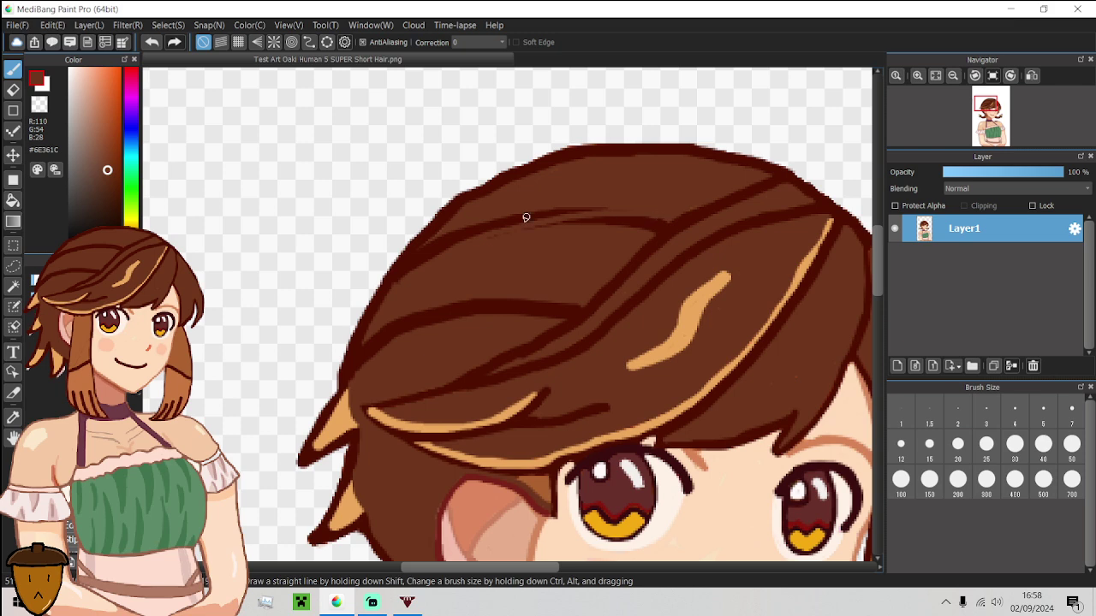
left_click(471, 230, "alt")
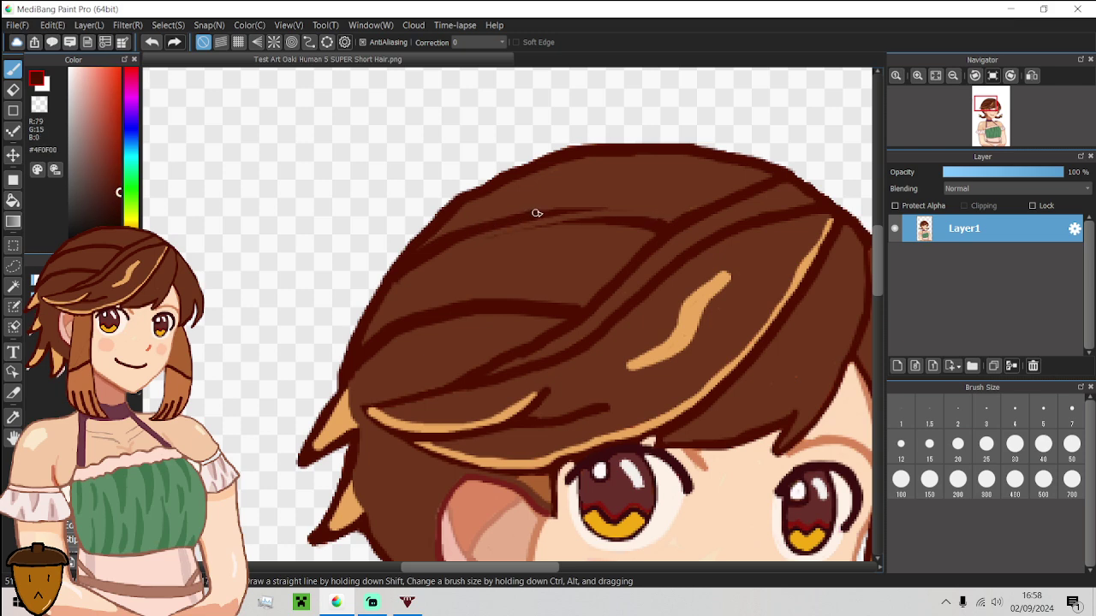
left_click_drag(537, 213, 633, 208)
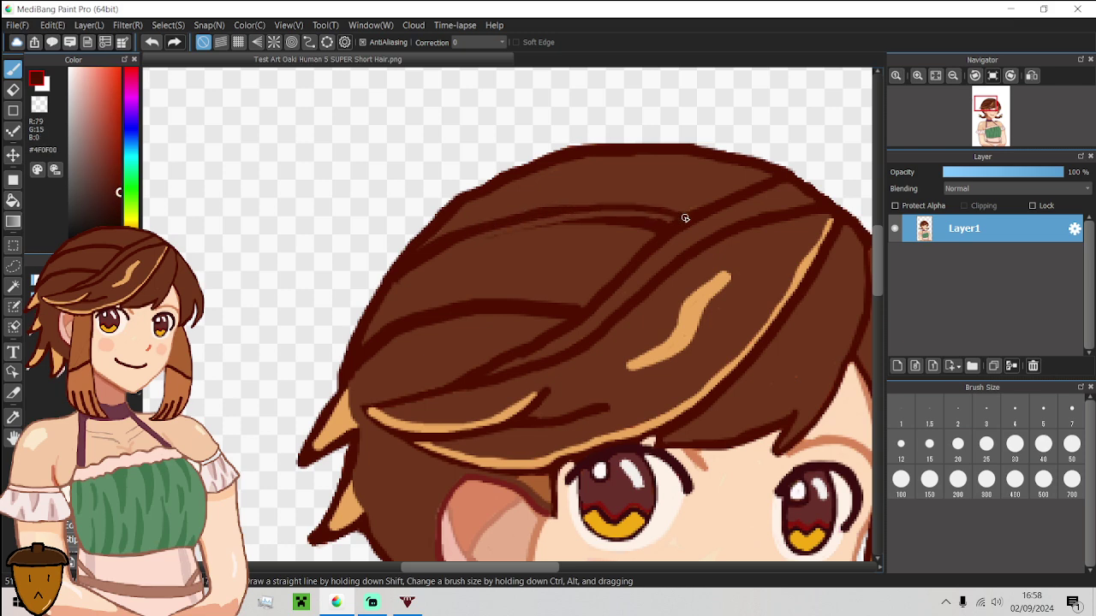
Draw a second #4F0F00 line just beneath the uppermost strand line, tapering back from the parting.
scroll(685, 218, "up", 2)
scroll(614, 208, "up", 2)
scroll(551, 252, "down", 2)
scroll(534, 262, "up", 1)
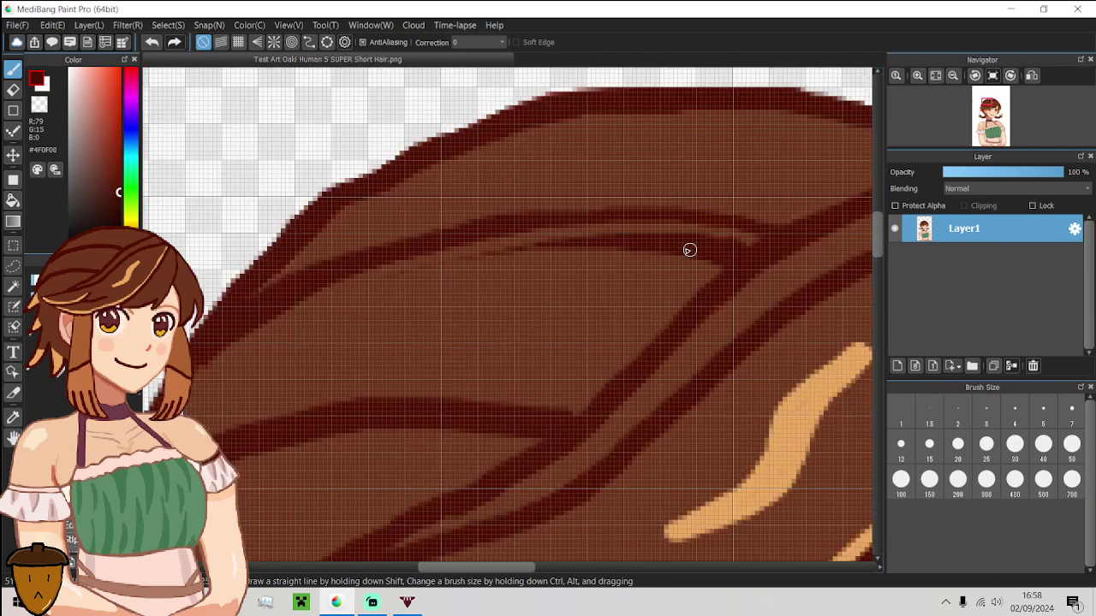
mouse_move(614, 242)
left_mouse_down()
mouse_move(462, 257)
mouse_move(401, 276)
left_mouse_up()
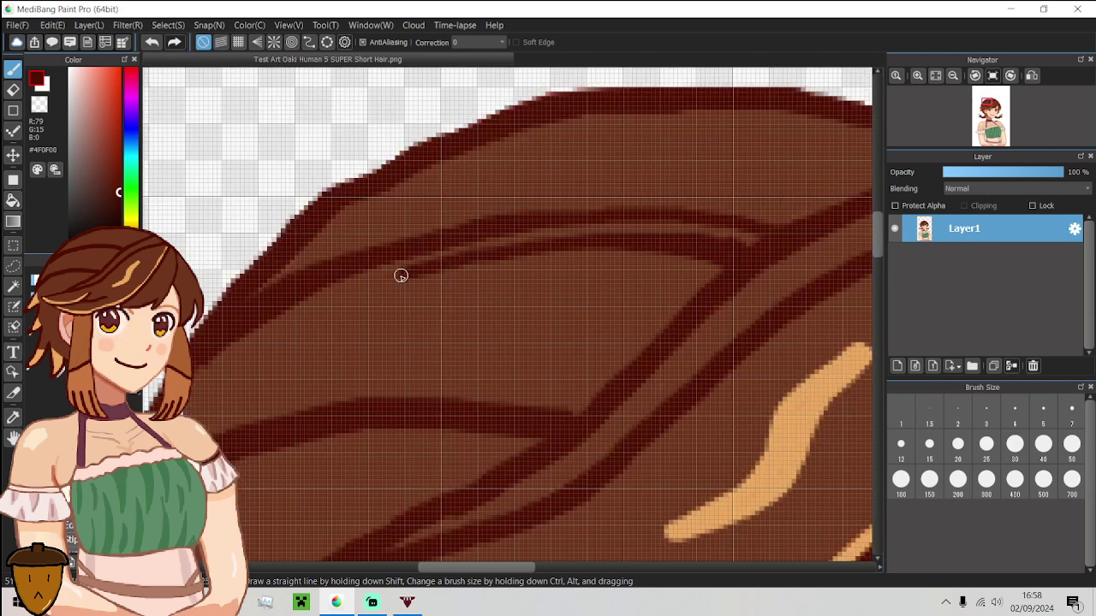
scroll(392, 279, "down", 4)
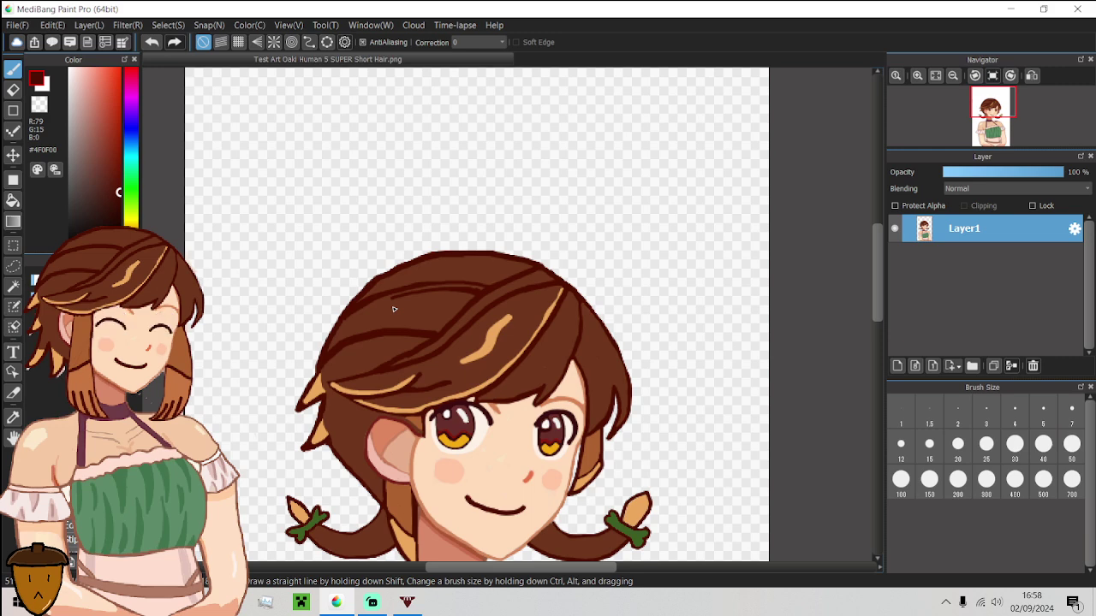
Split the lower strand line on the crown with sampled #6E361C and add a thin #4F0F00 inner curve beneath it.
scroll(352, 349, "up", 5)
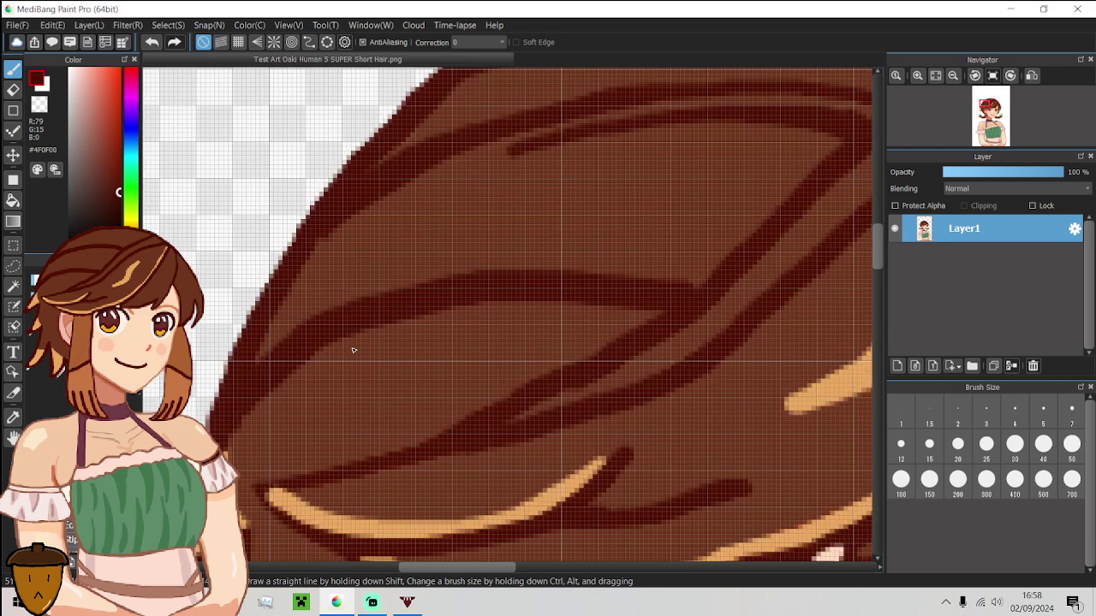
left_click(304, 387, "alt")
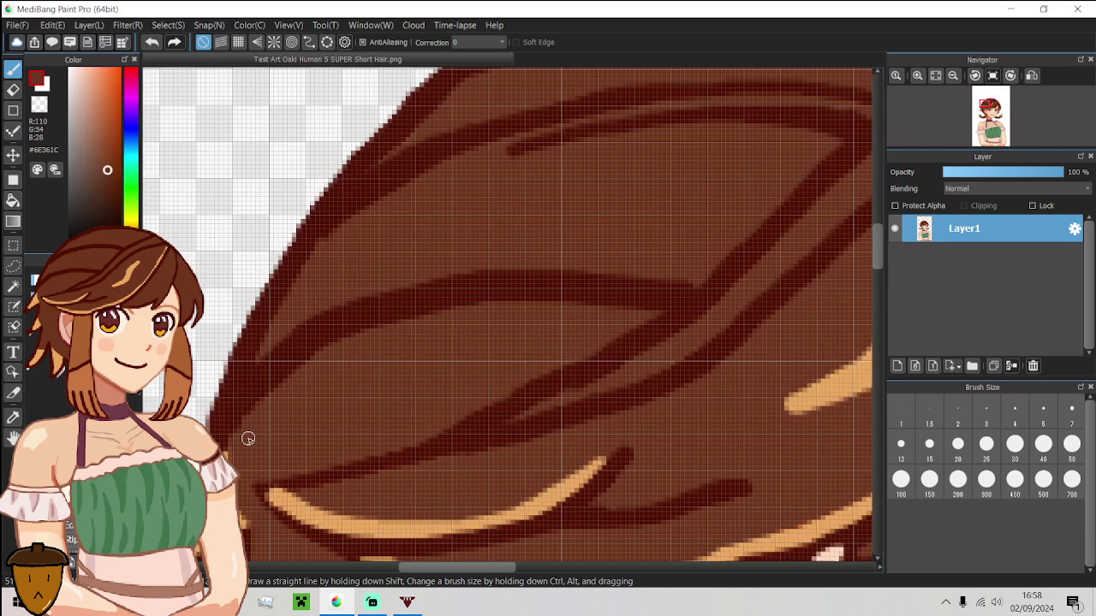
mouse_move(273, 399)
left_mouse_down()
mouse_move(309, 358)
mouse_move(360, 328)
mouse_move(440, 303)
mouse_move(545, 288)
mouse_move(655, 310)
mouse_move(526, 292)
mouse_move(383, 328)
mouse_move(649, 293)
mouse_move(632, 306)
mouse_move(503, 297)
mouse_move(342, 348)
left_mouse_up()
left_click(648, 294, "alt")
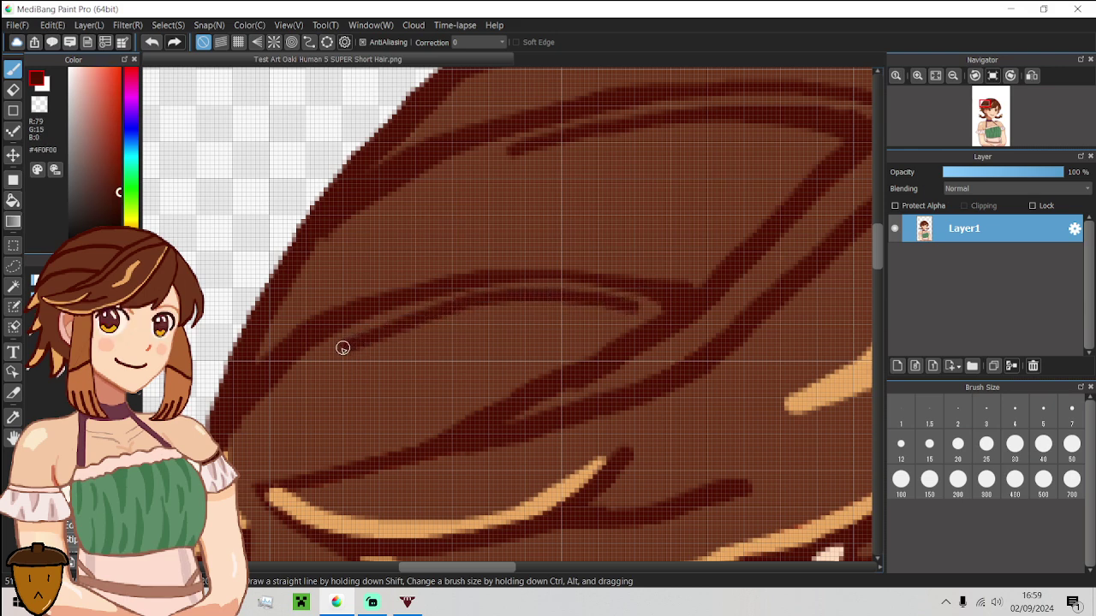
scroll(339, 352, "down", 10)
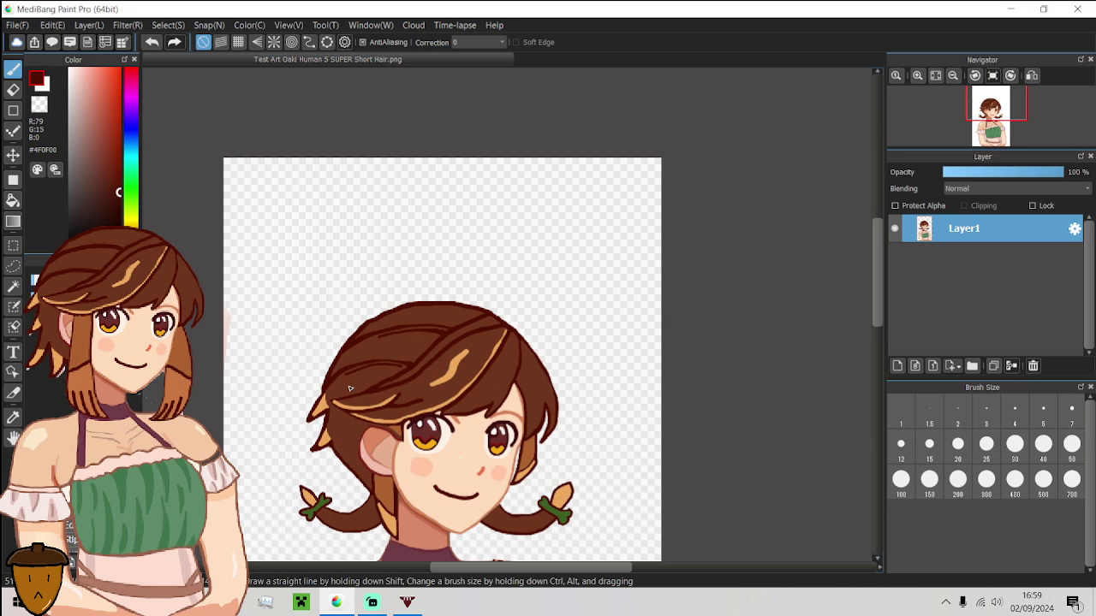
scroll(346, 400, "down", 2)
scroll(346, 400, "up", 1)
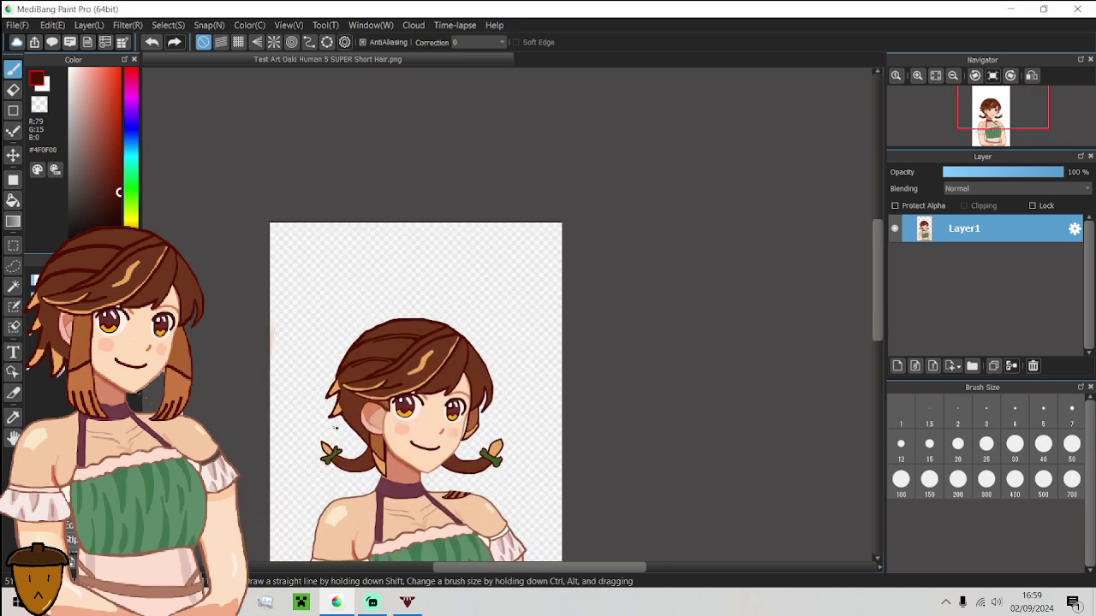
Add a thin #4F0F00 strand line just beneath the top outline of the head, running toward the parting.
scroll(393, 328, "up", 5)
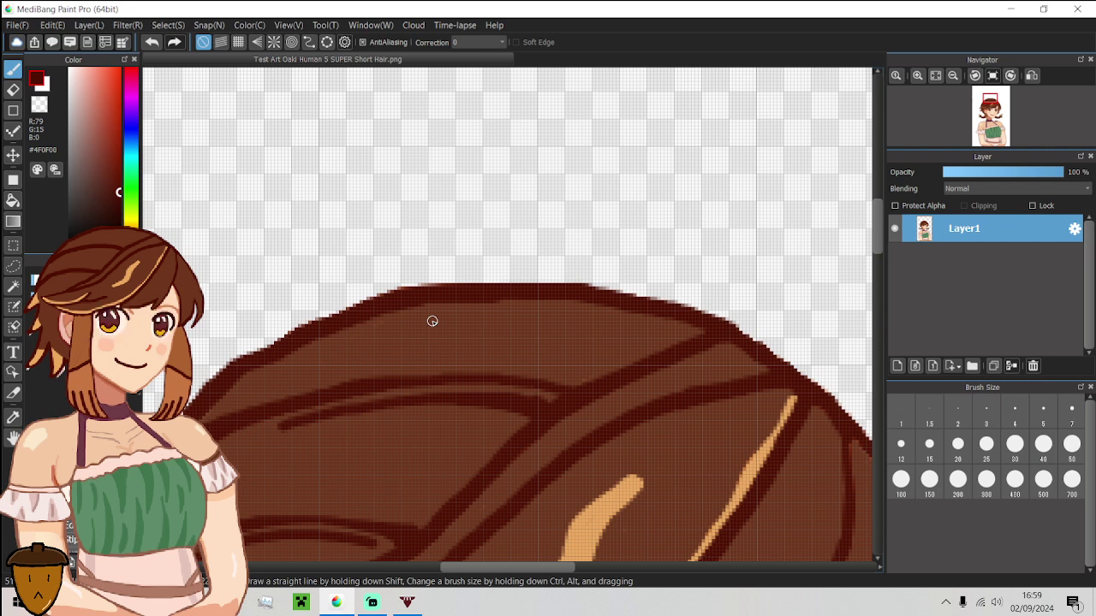
mouse_move(435, 317)
left_mouse_down()
mouse_move(583, 313)
mouse_move(677, 331)
left_mouse_up()
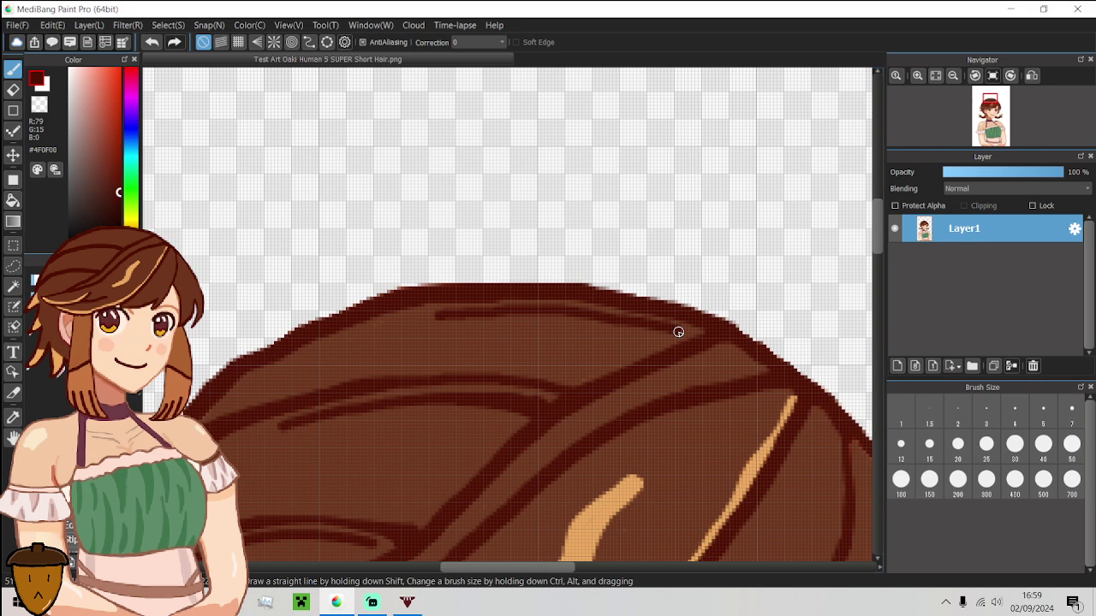
scroll(647, 333, "down", 3)
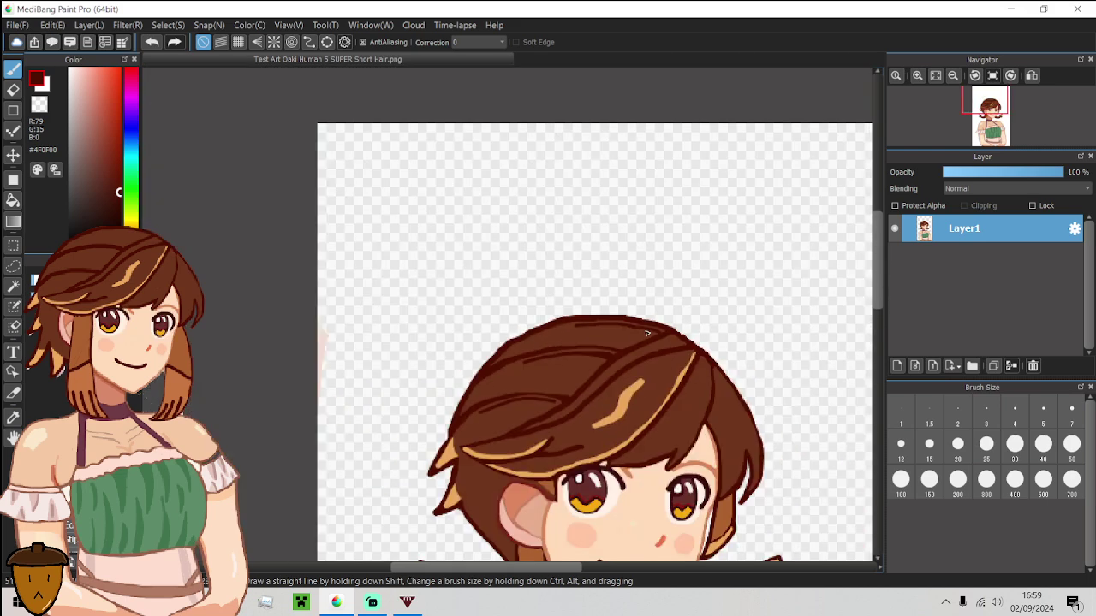
Add two short #4F0F00 strand lines on the crown beside the parting, one beneath the head outline and one along the swept fringe strand.
scroll(695, 346, "up", 3)
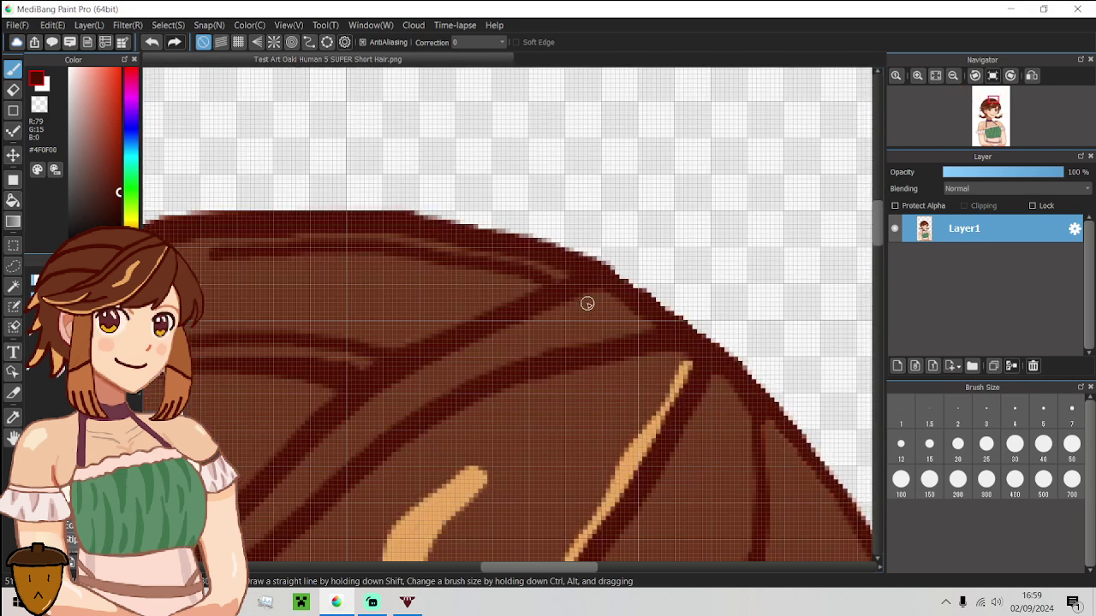
left_click_drag(585, 300, 633, 330)
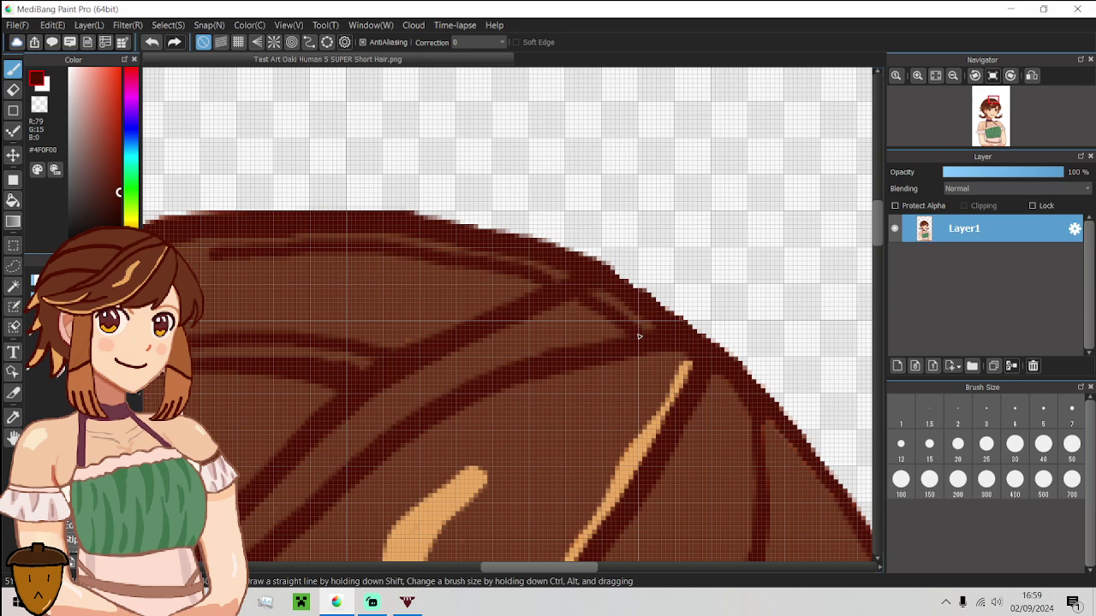
scroll(639, 336, "down", 3)
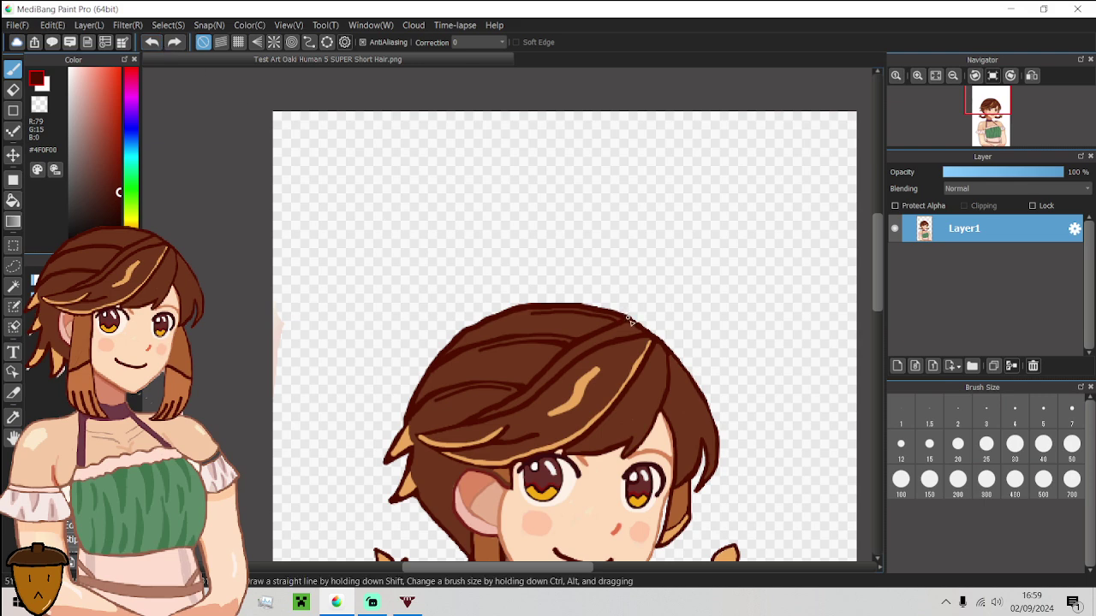
scroll(634, 321, "up", 4)
mouse_move(698, 322)
left_mouse_down()
mouse_move(587, 333)
mouse_move(403, 378)
left_mouse_up()
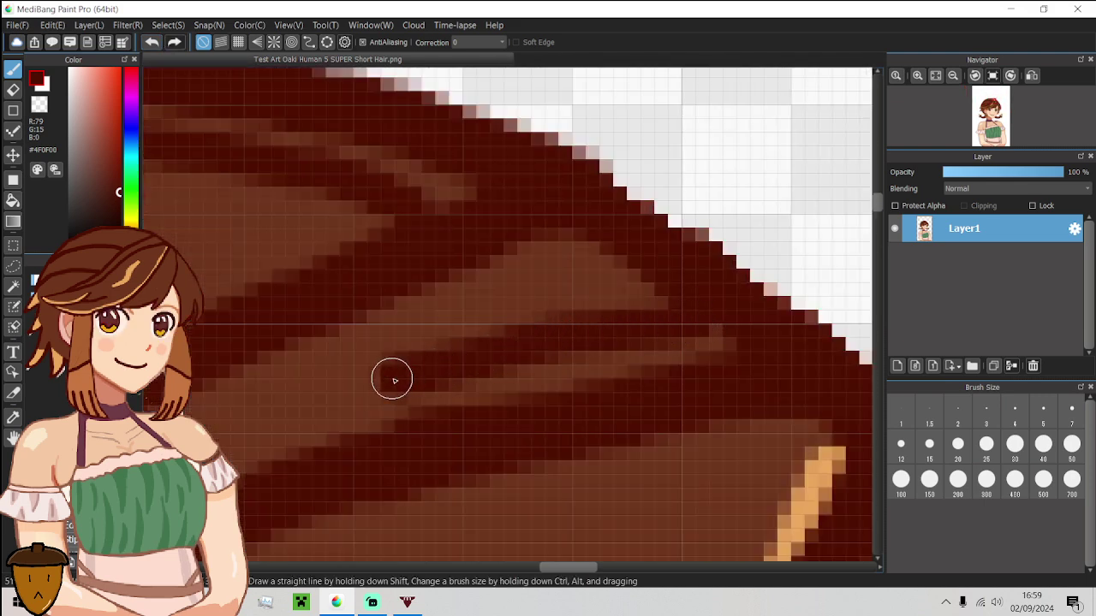
scroll(403, 379, "down", 4)
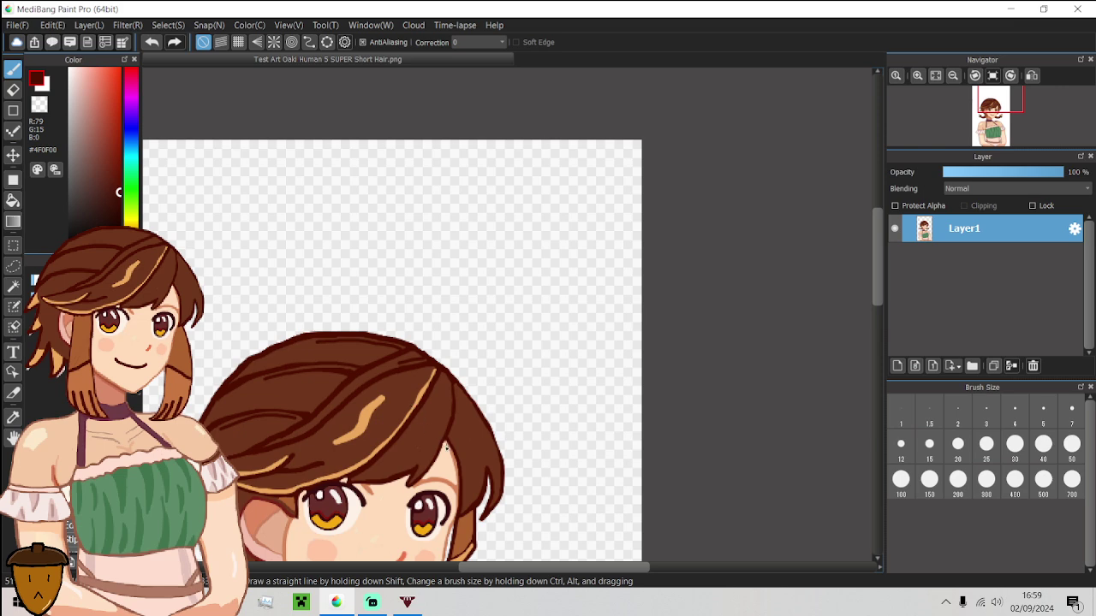
Add a thin #4F0F00 strand line running down from the parting, just inside the dividing line above the forehead gap.
scroll(446, 452, "up", 4)
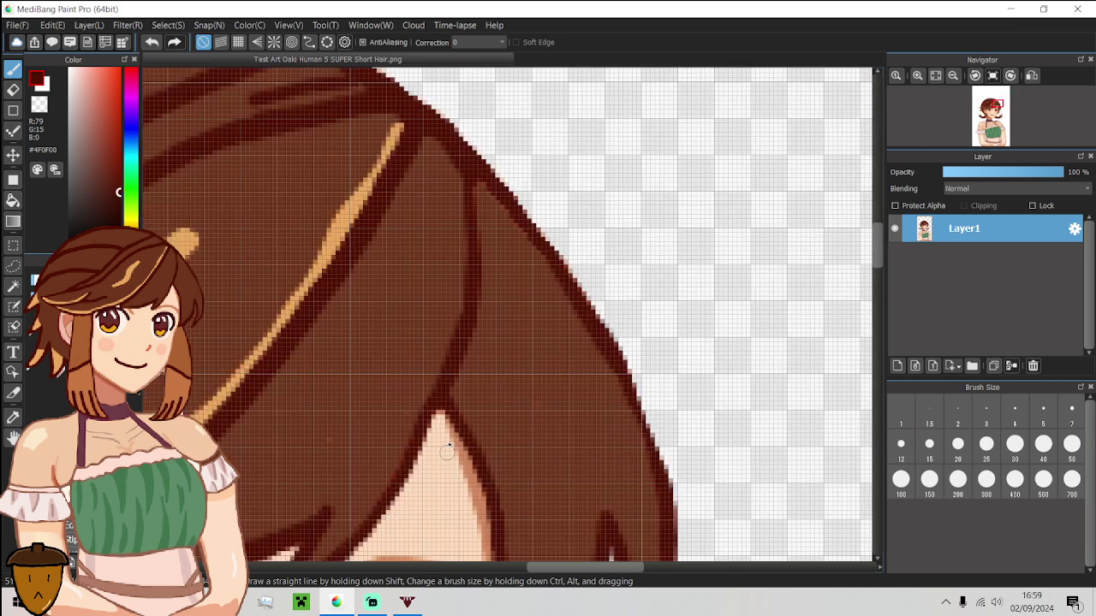
left_click_drag(451, 158, 430, 335)
scroll(432, 331, "down", 4)
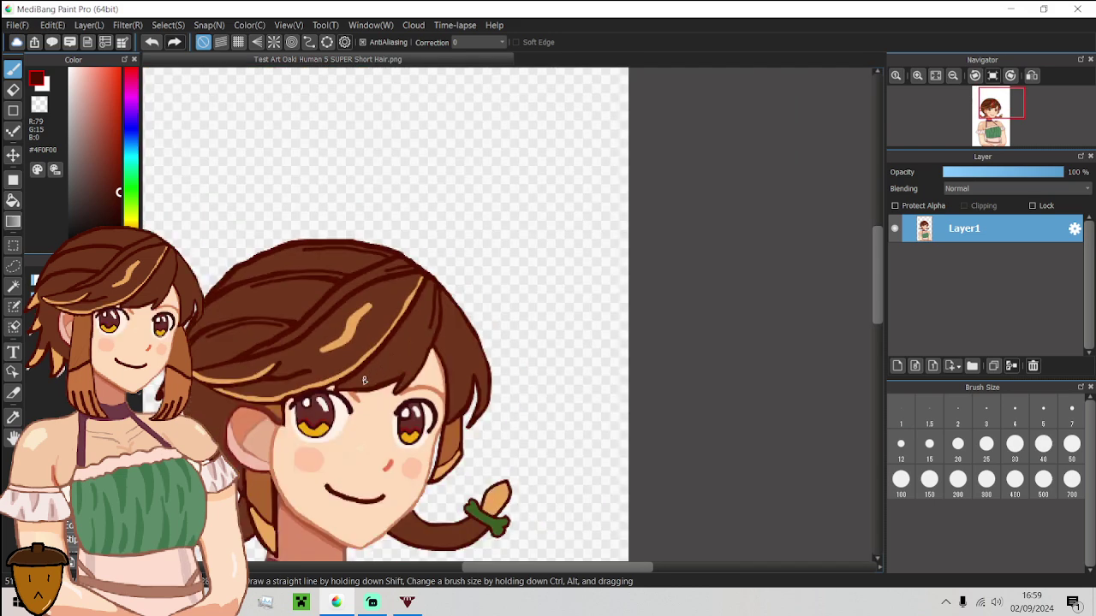
Add short #4F0F00 strand lines to the fringe above the inner eye corner and to the side lock at the far edge of the face.
scroll(343, 390, "up", 4)
mouse_move(327, 393)
left_mouse_down()
mouse_move(392, 371)
mouse_move(451, 329)
left_mouse_up()
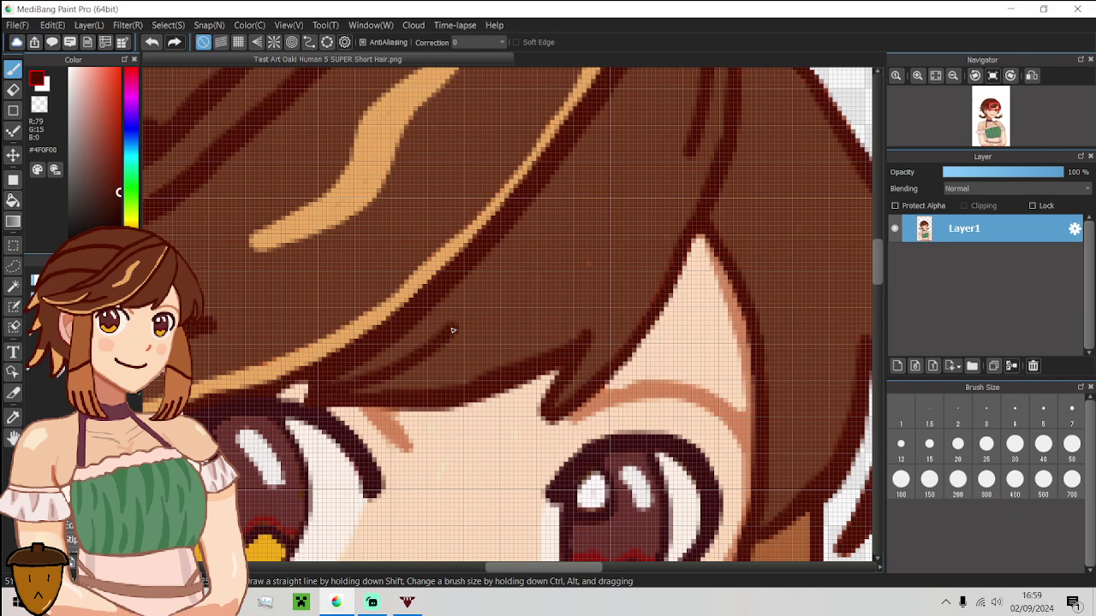
scroll(453, 330, "down", 5)
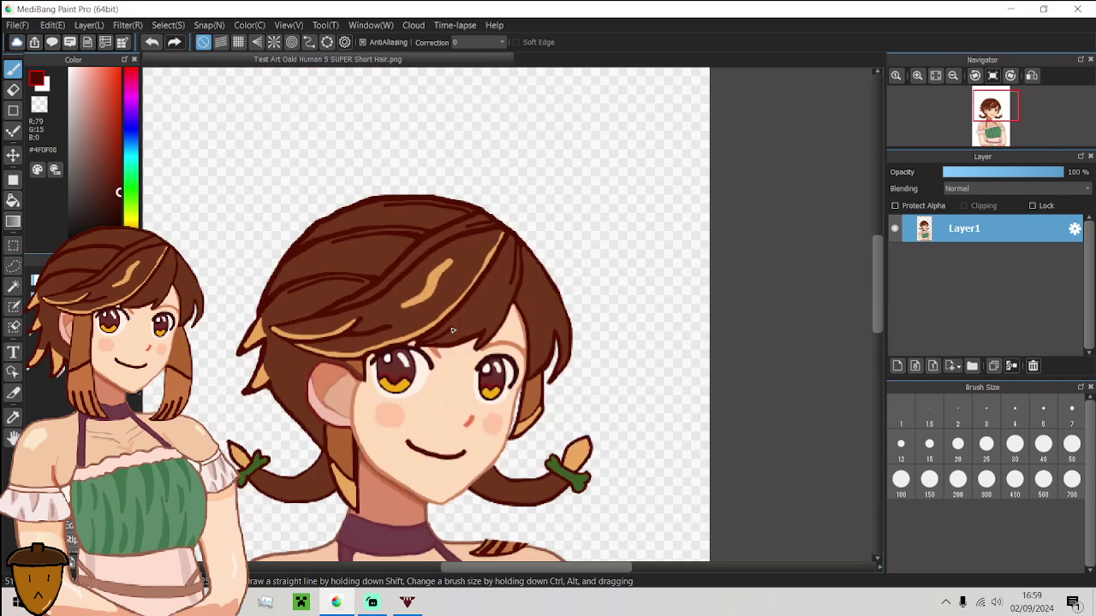
scroll(544, 341, "up", 4)
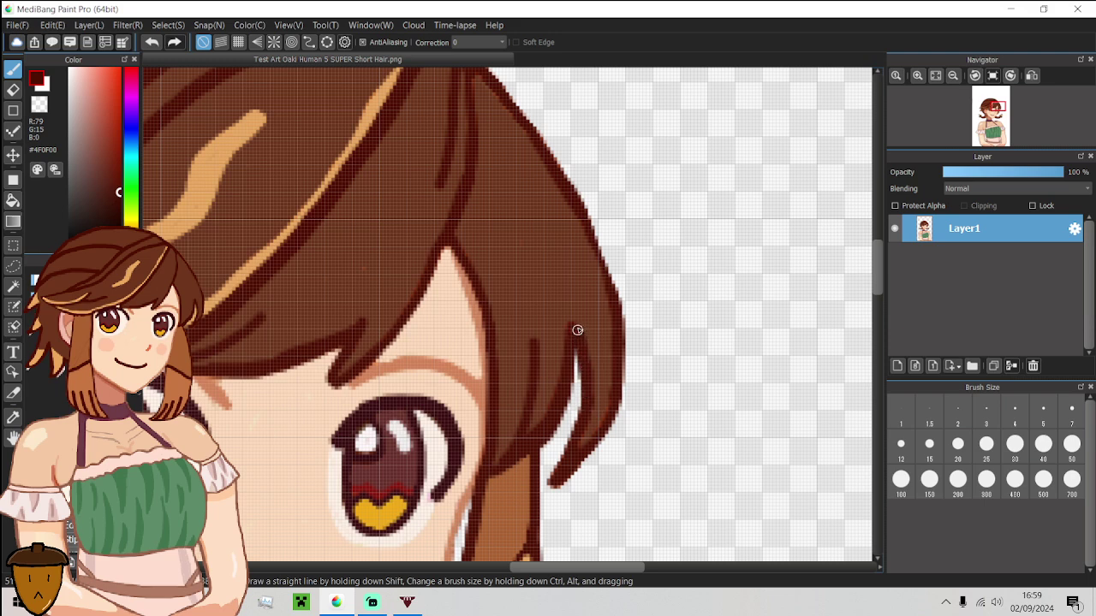
scroll(563, 293, "down", 5)
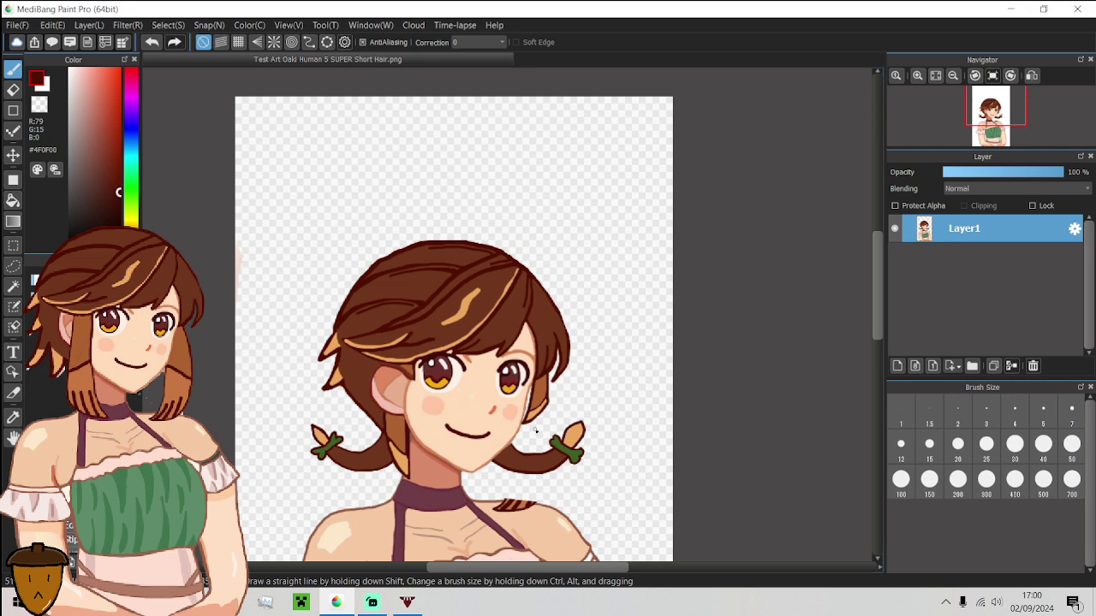
Go over the dark outline of the far pointed face lock with #4F0F00, from its tip up along the outer edge.
scroll(535, 430, "up", 6)
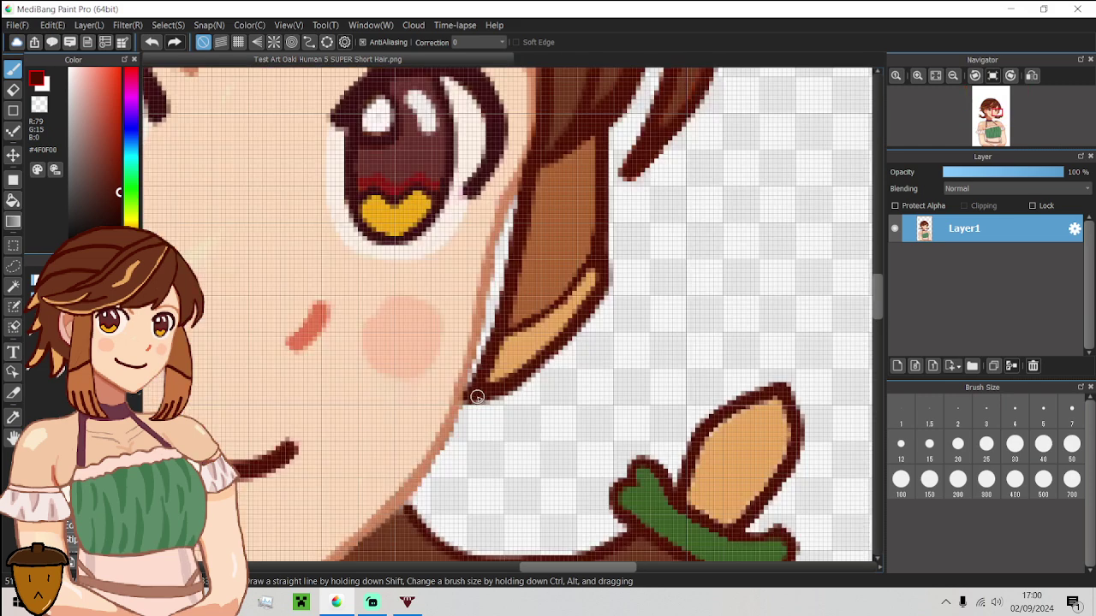
mouse_move(476, 394)
left_mouse_down()
mouse_move(523, 379)
mouse_move(595, 297)
mouse_move(608, 257)
mouse_move(601, 140)
mouse_move(604, 191)
left_mouse_up()
scroll(605, 191, "down", 10)
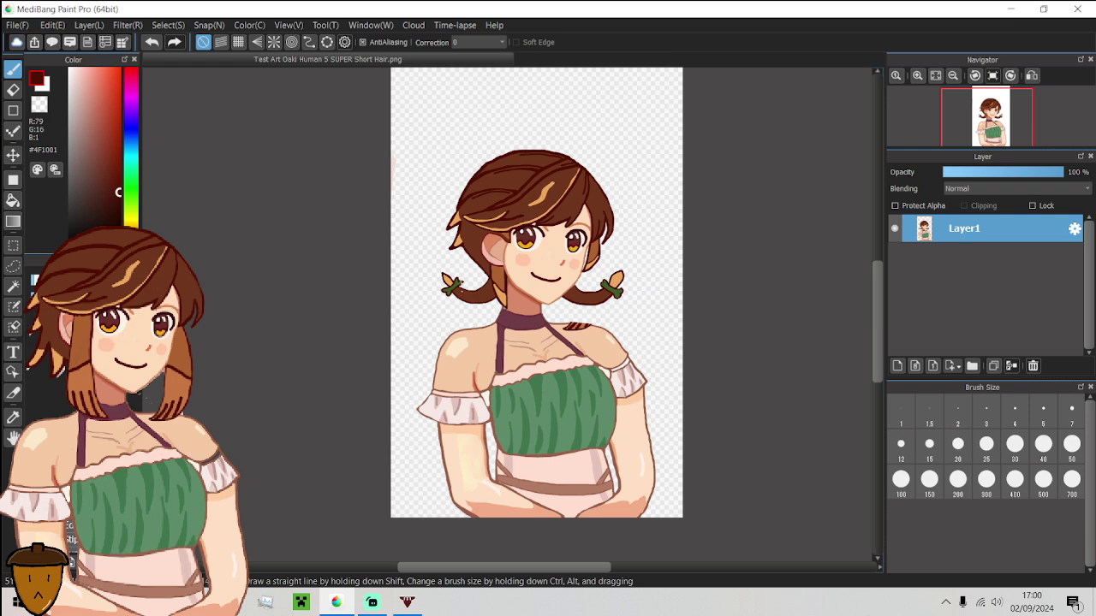
Draw a small pointed #4F0F00 tuft on the back hair edge below the ear-side spikes, filling its tip with #ECA85D and its base with #6E361C.
scroll(456, 214, "up", 5)
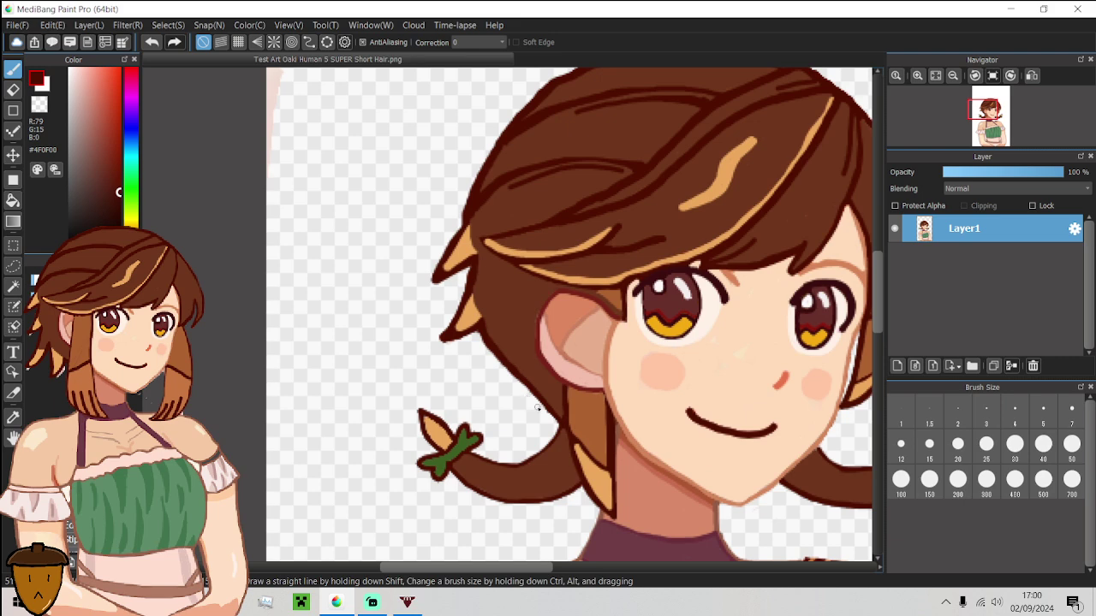
scroll(512, 403, "up", 3)
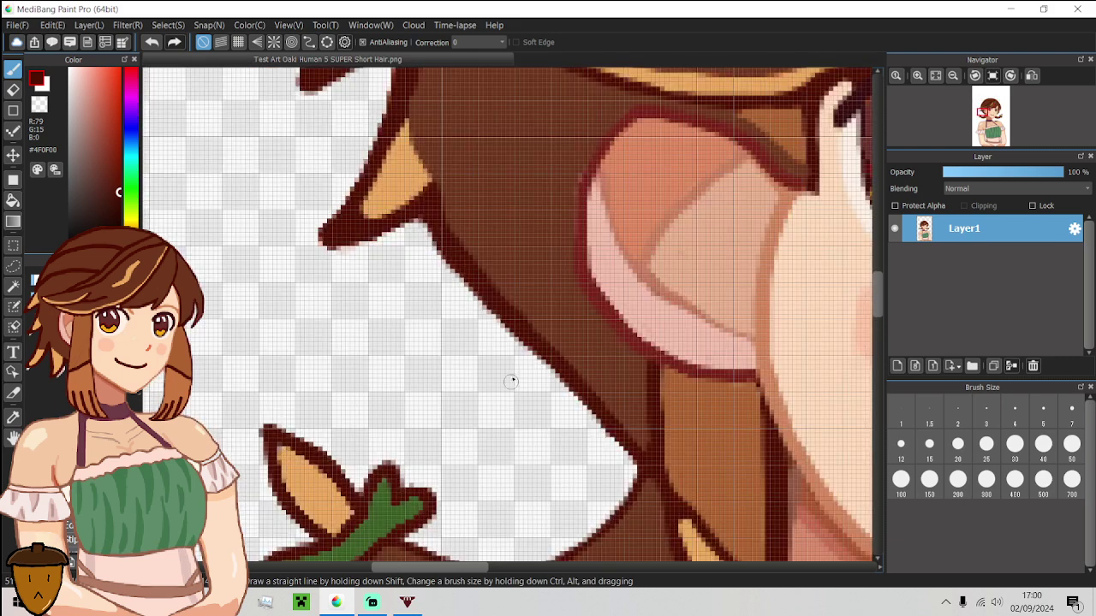
mouse_move(503, 341)
left_mouse_down()
mouse_move(528, 368)
mouse_move(561, 346)
mouse_move(533, 355)
mouse_move(512, 302)
mouse_move(518, 332)
left_mouse_up()
left_click(559, 346, "alt")
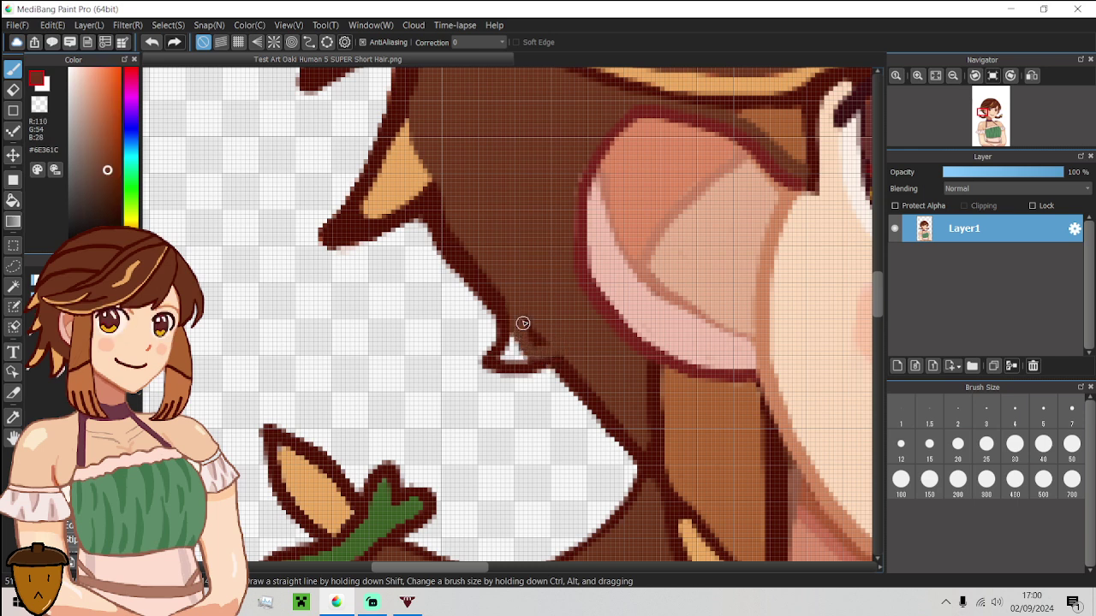
left_click(387, 207, "alt")
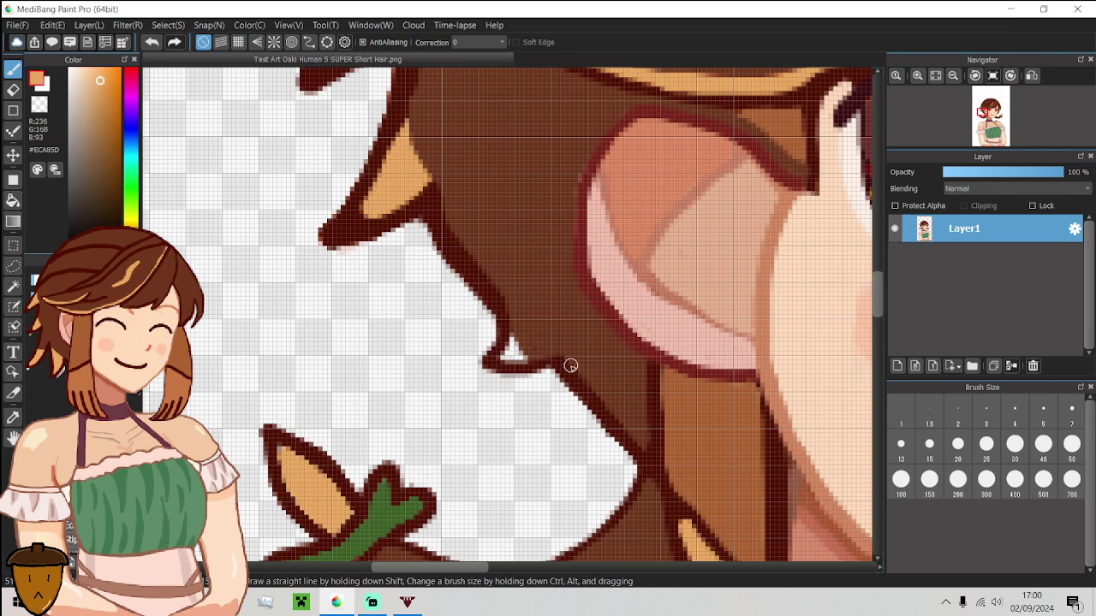
scroll(567, 362, "up", 3)
mouse_move(525, 348)
left_mouse_down()
mouse_move(446, 352)
mouse_move(475, 270)
mouse_move(493, 318)
mouse_move(588, 308)
mouse_move(592, 323)
mouse_move(568, 313)
mouse_move(553, 269)
mouse_move(578, 265)
mouse_move(668, 315)
left_mouse_up()
left_click(581, 327, "alt")
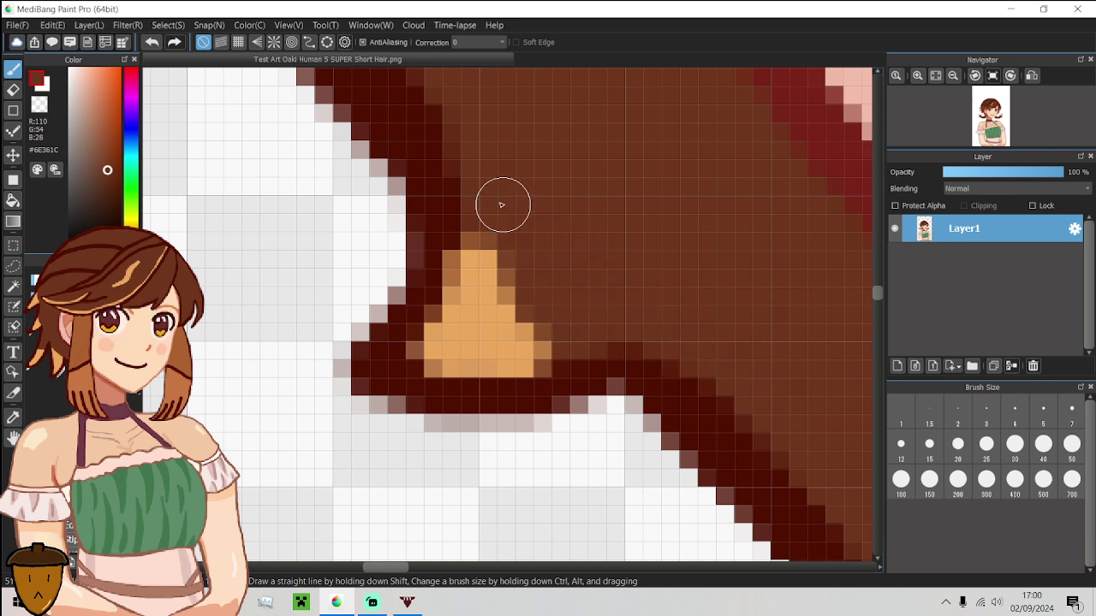
scroll(511, 220, "down", 5)
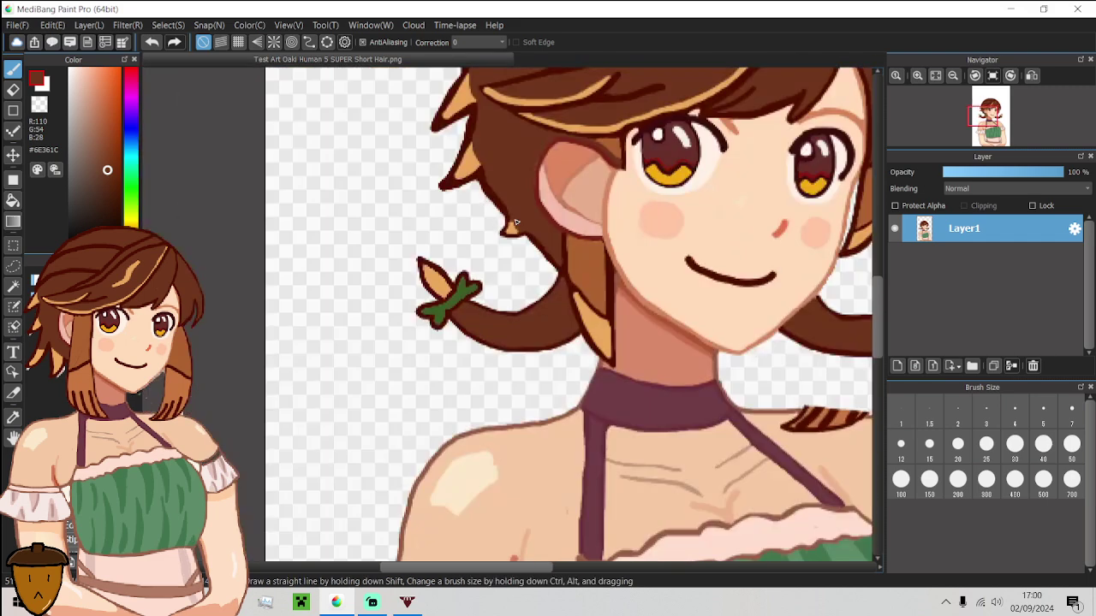
scroll(514, 222, "down", 3)
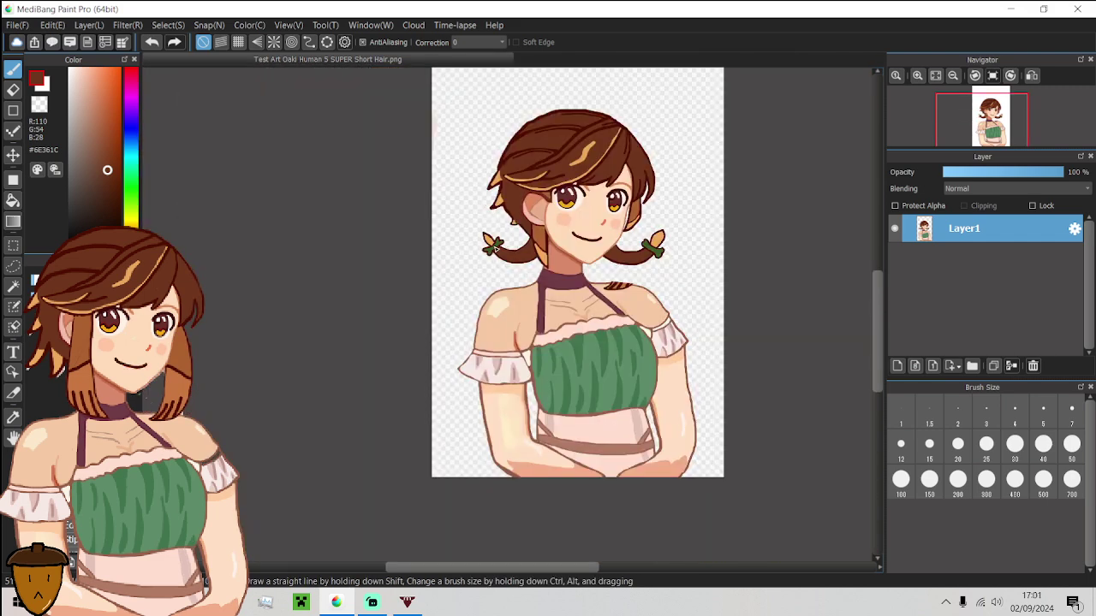
Draw curved #4F1001 strand lines in the ear-side pigtail, one from the face lock and one from the green bone tie.
scroll(517, 246, "up", 5)
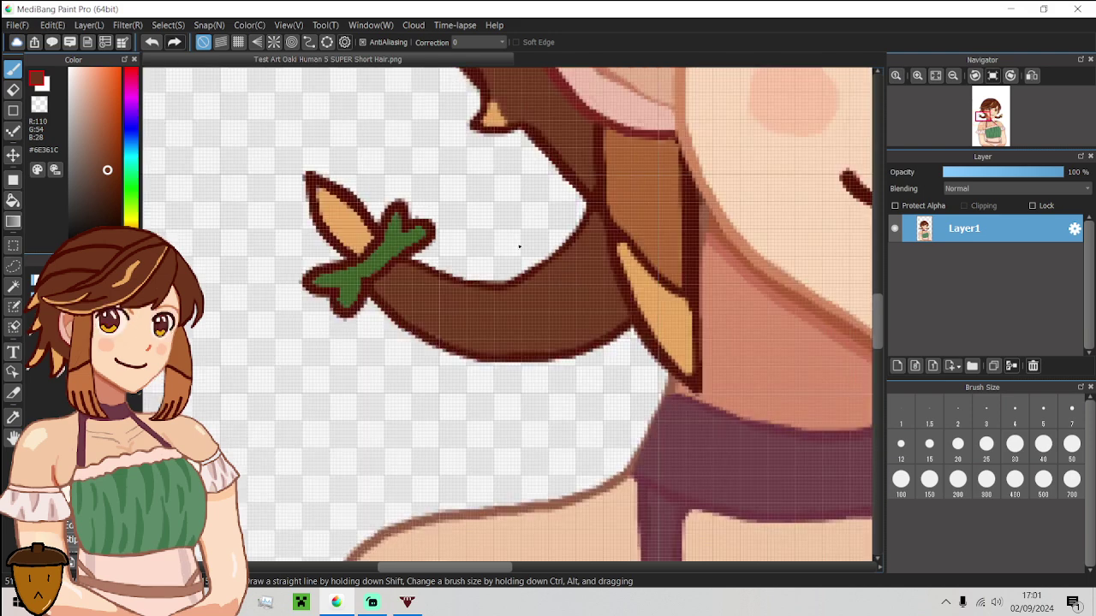
left_click(622, 277, "alt")
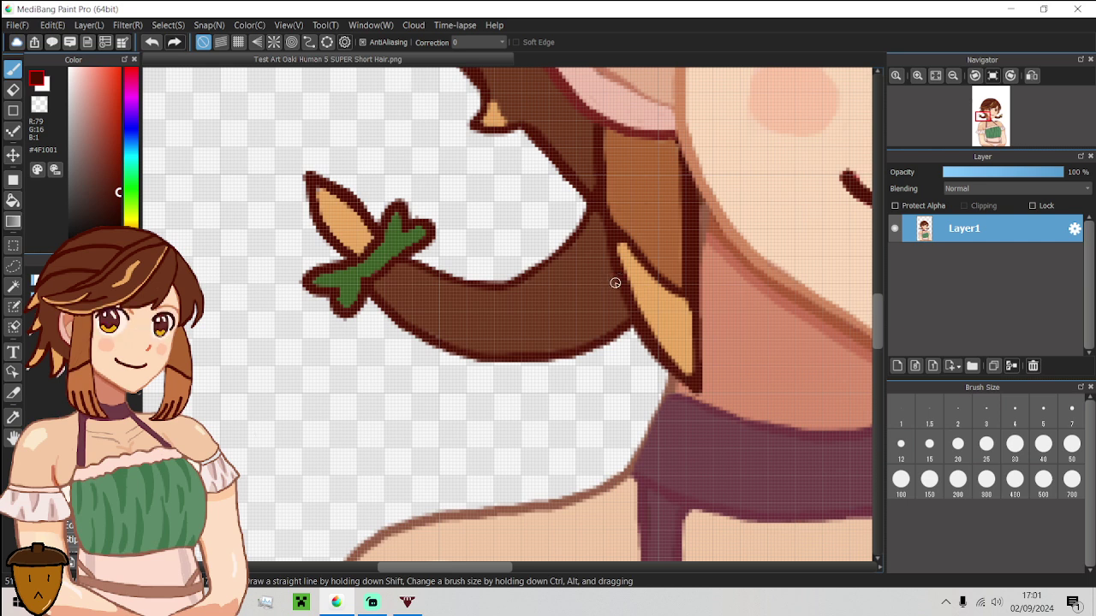
left_click_drag(612, 283, 532, 334)
key("ctrl+z")
mouse_move(619, 293)
left_mouse_down()
mouse_move(565, 330)
mouse_move(489, 336)
left_mouse_up()
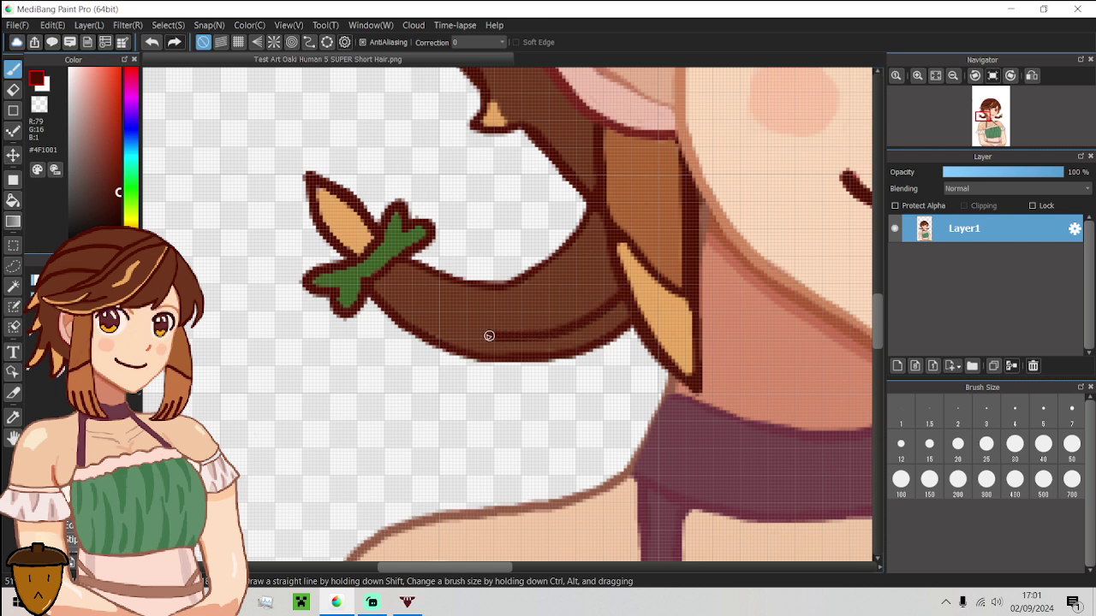
mouse_move(387, 278)
left_mouse_down()
mouse_move(448, 309)
mouse_move(518, 315)
left_mouse_up()
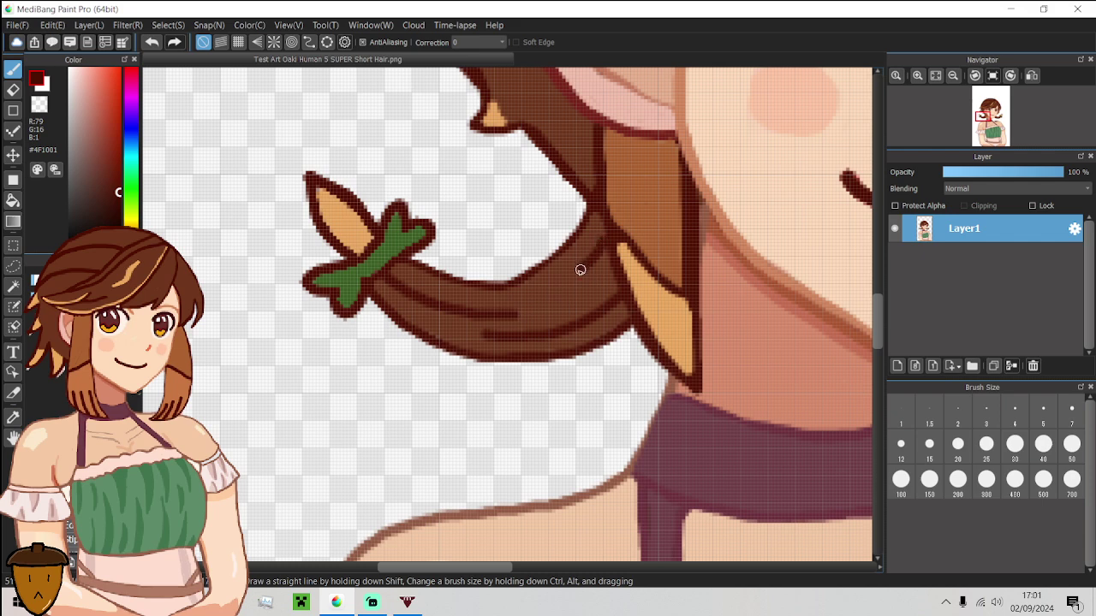
Draw curved #4F1001 strand lines along the far pigtail, running from the jaw and from the green bone tie.
scroll(603, 315, "down", 5)
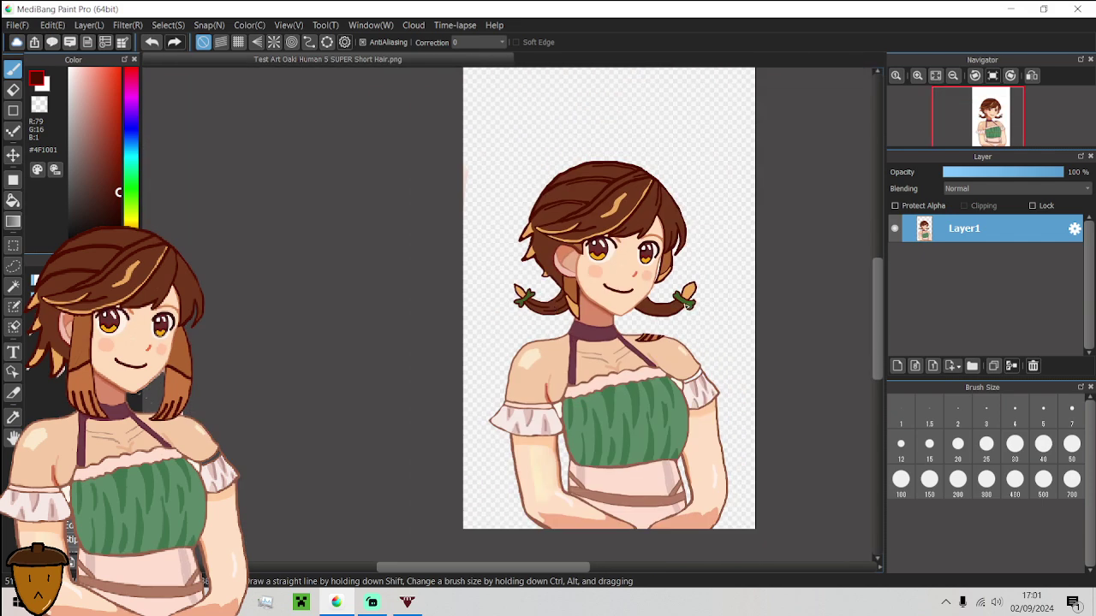
scroll(603, 316, "up", 5)
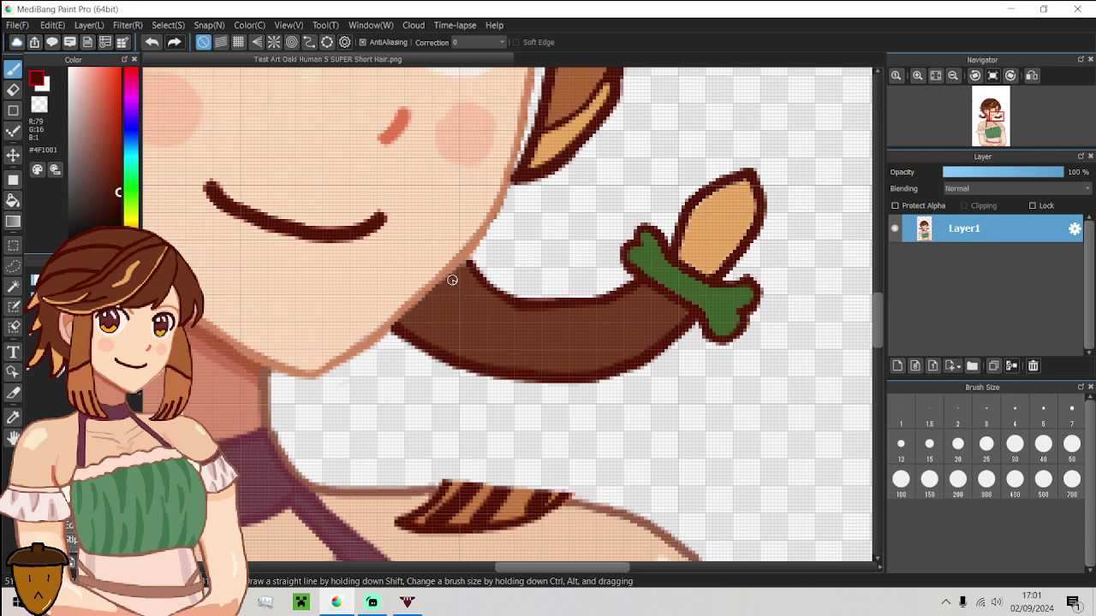
left_click_drag(458, 283, 504, 314)
scroll(508, 316, "down", 2)
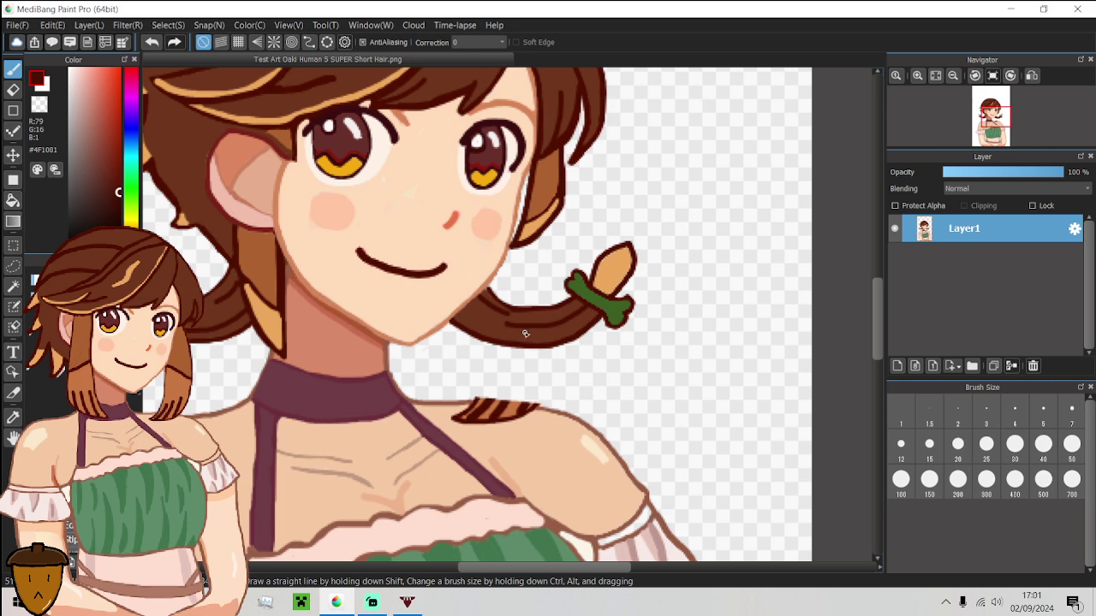
scroll(515, 336, "down", 1)
scroll(548, 332, "up", 3)
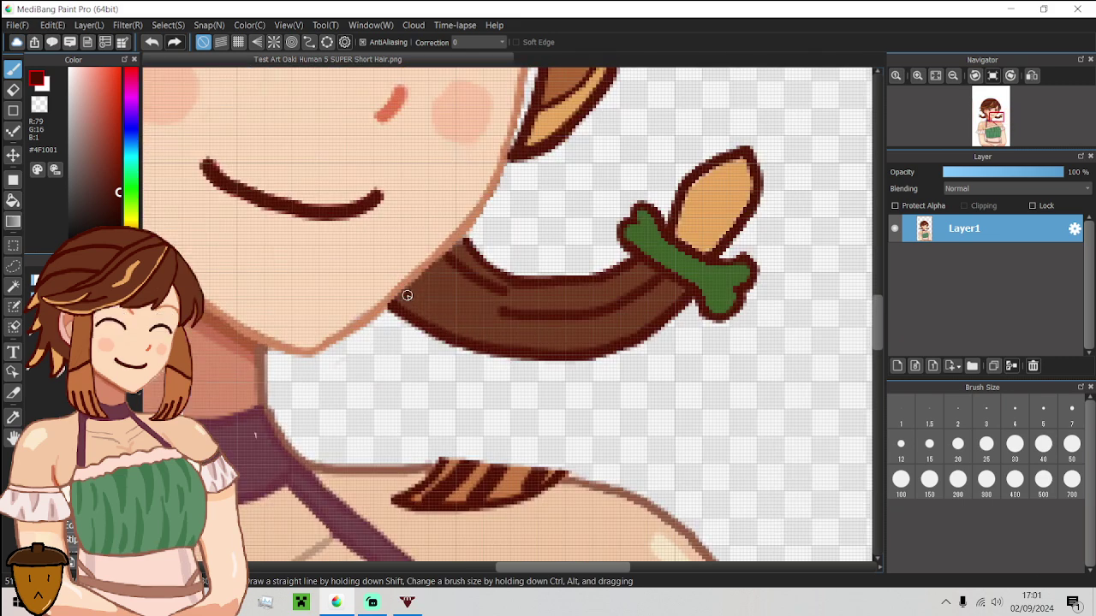
left_click_drag(403, 293, 539, 331)
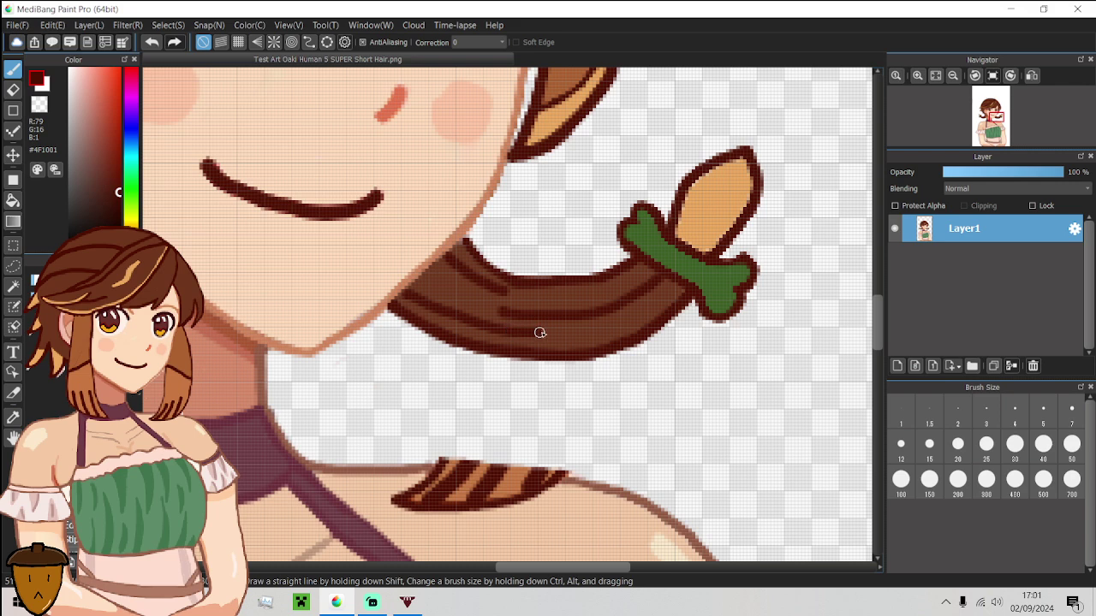
scroll(538, 341, "down", 3)
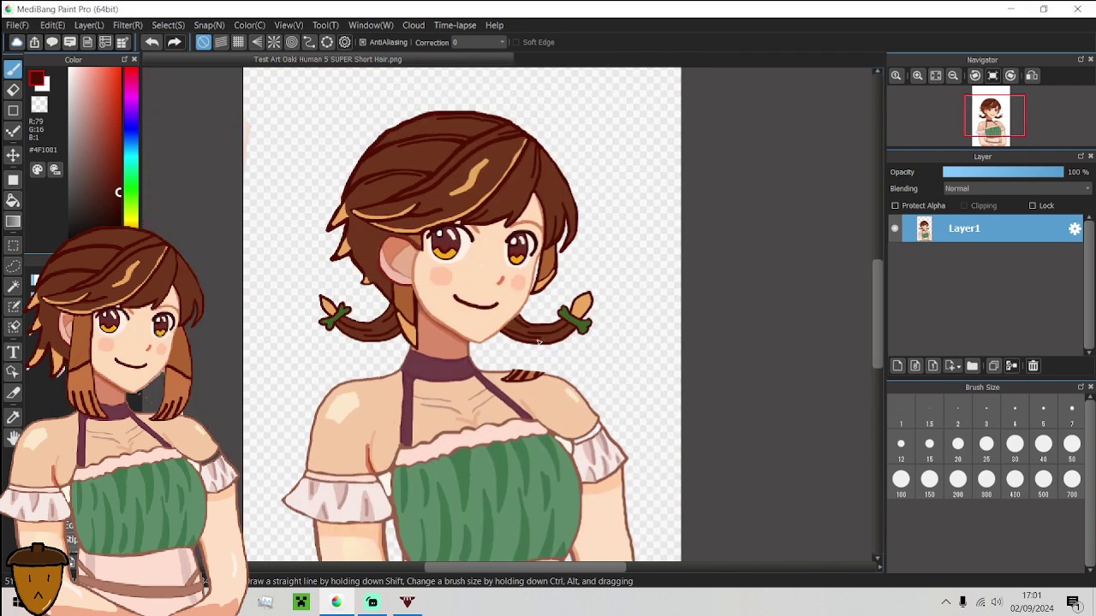
scroll(539, 341, "down", 1)
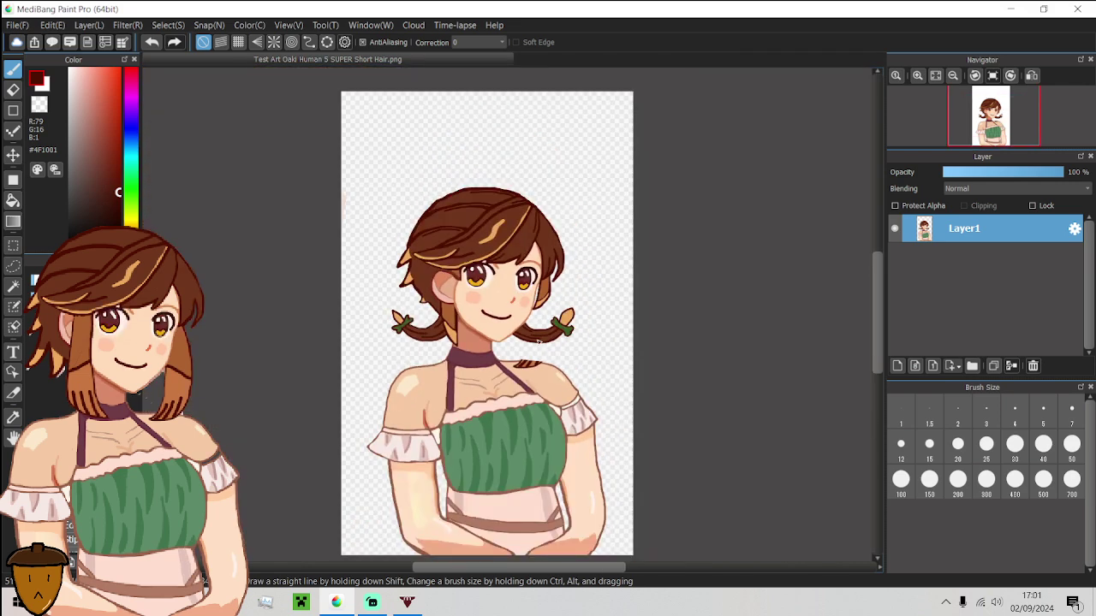
scroll(537, 343, "down", 1)
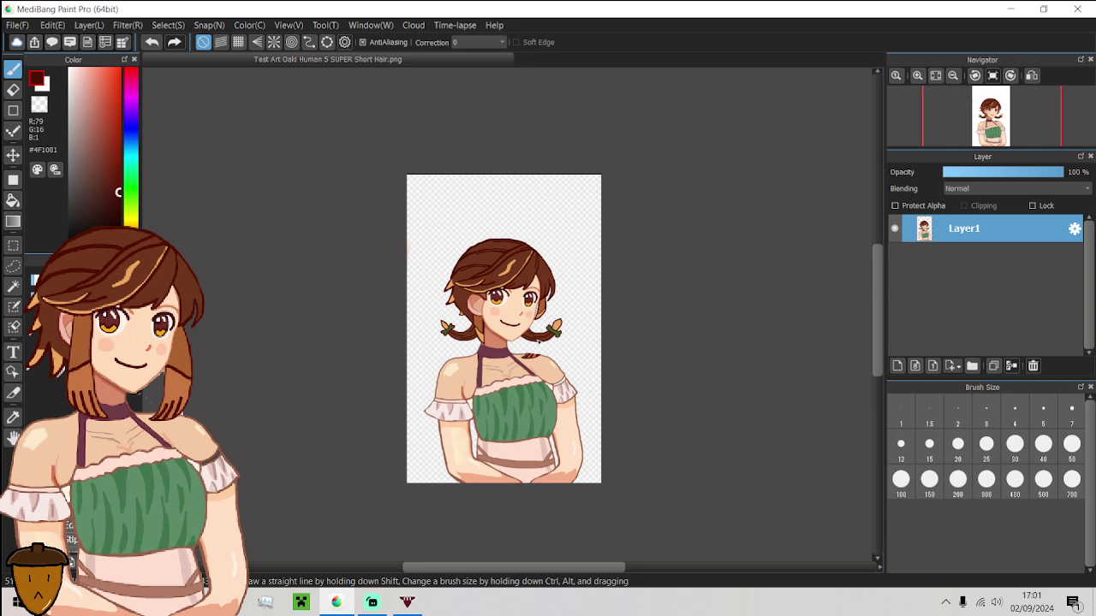
left_click_drag(587, 266, 503, 425)
key("ctrl+z")
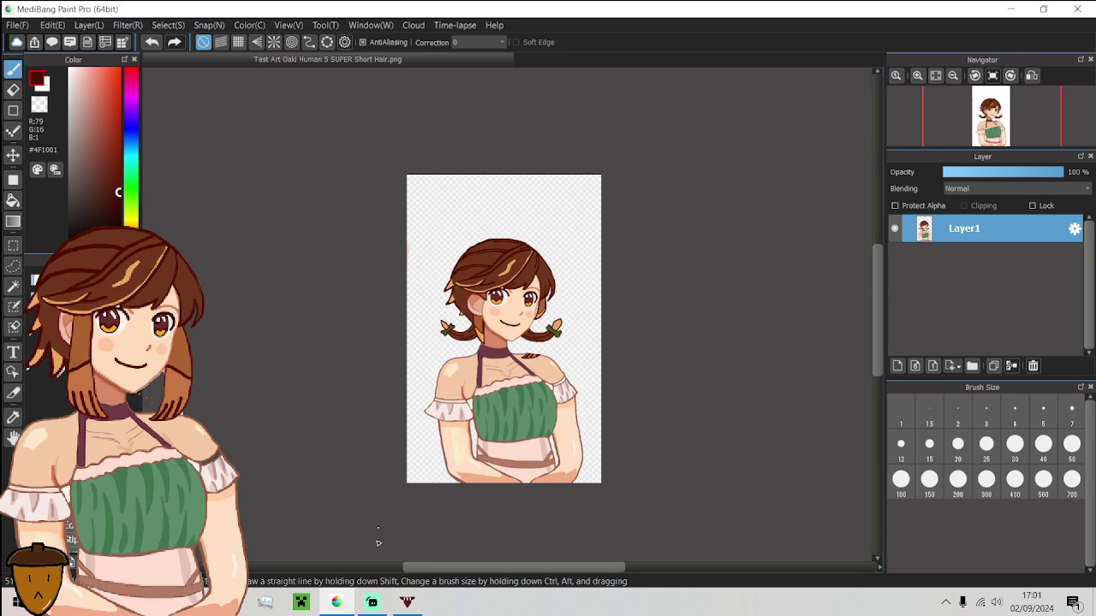
Switch to Streamlabs Desktop and make the Dining Area source visible.
left_click(372, 602)
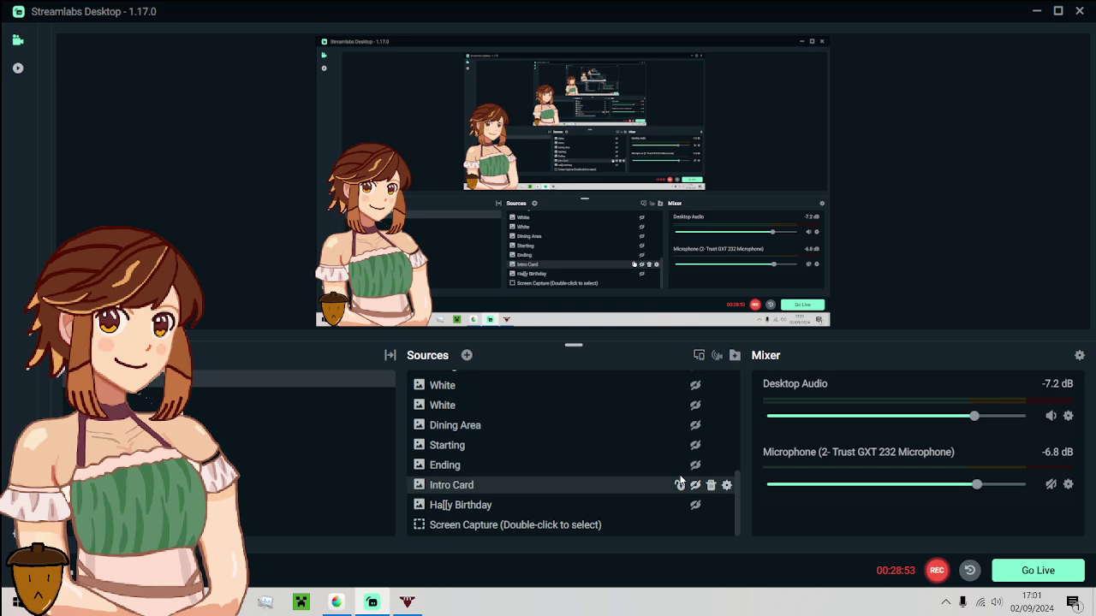
left_click(695, 424)
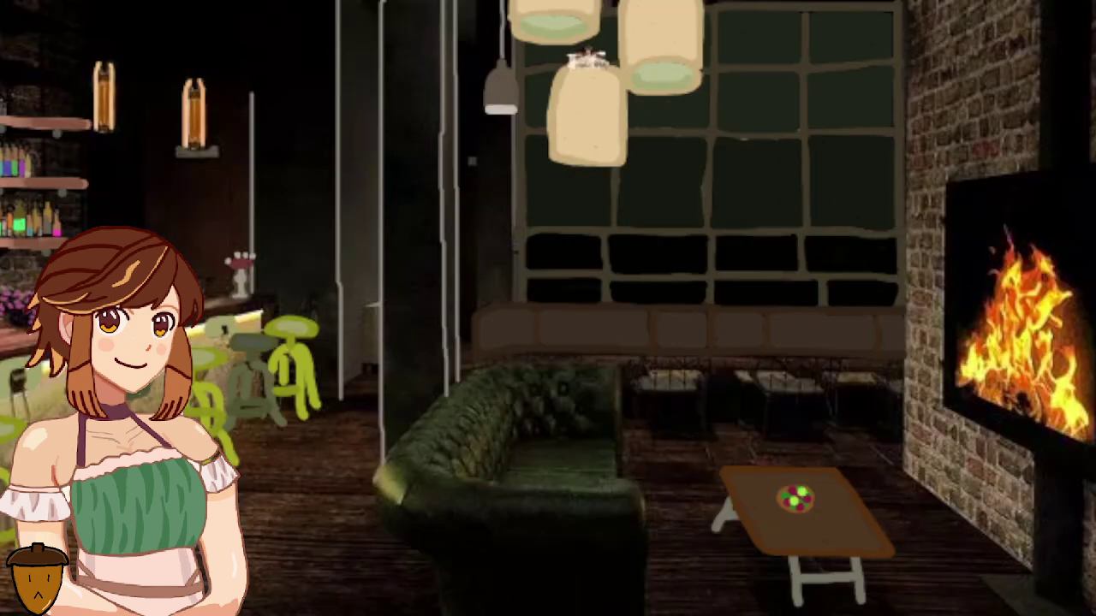